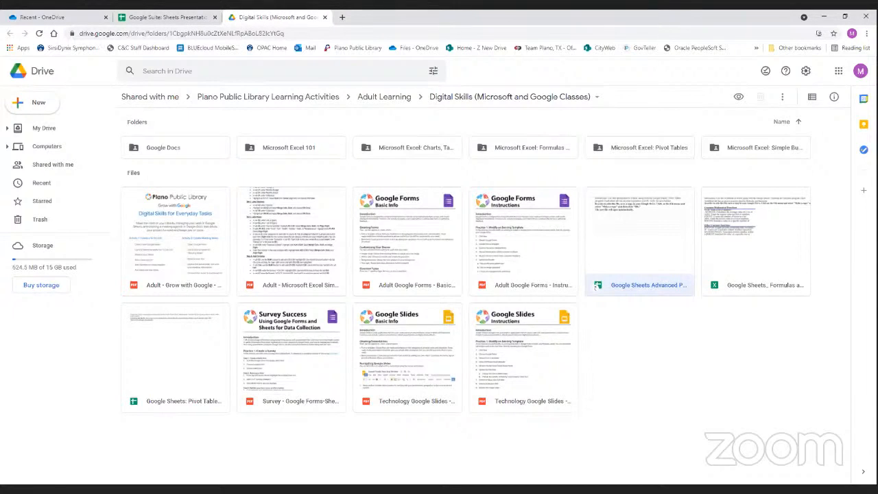
# Close the Drive folder tab and open the full template gallery from the Sheets home page
pyautogui.hotkey('ctrl', 'w')
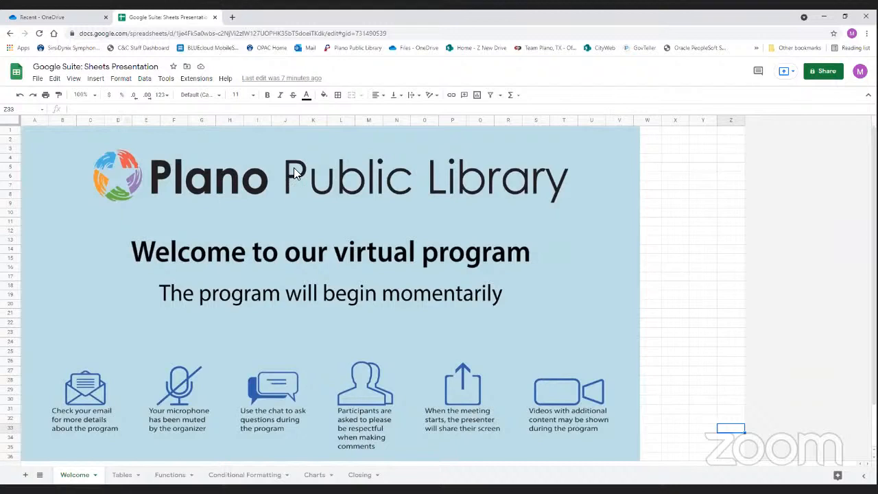
pyautogui.click(18, 75)
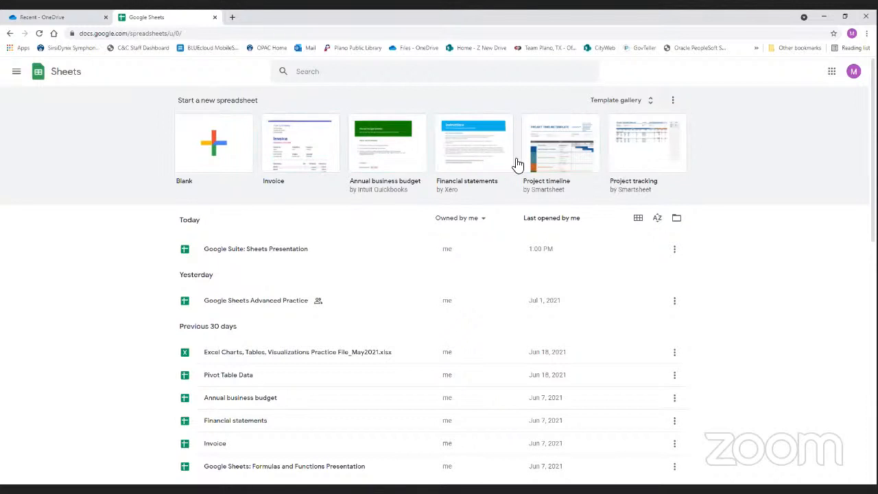
pyautogui.click(621, 102)
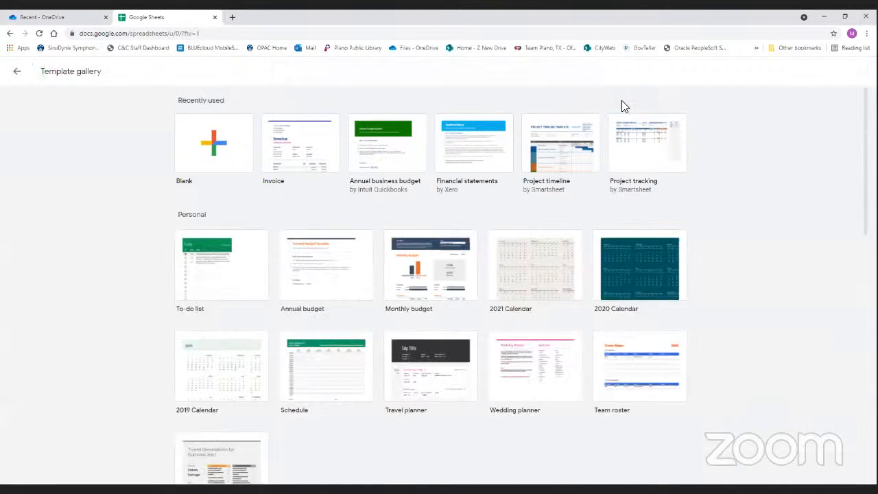
# Browse the Personal, Work, Project management and Education templates in the template gallery
pyautogui.scroll(-5, 255, 189)
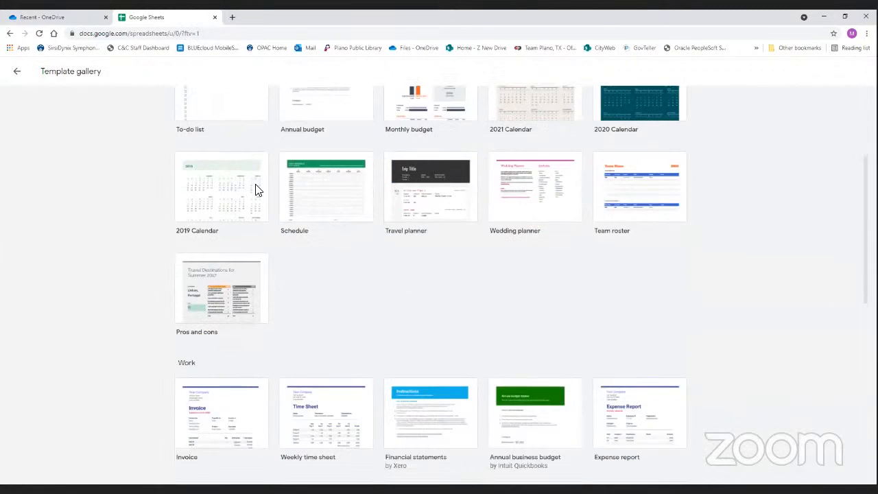
pyautogui.scroll(5, 257, 183)
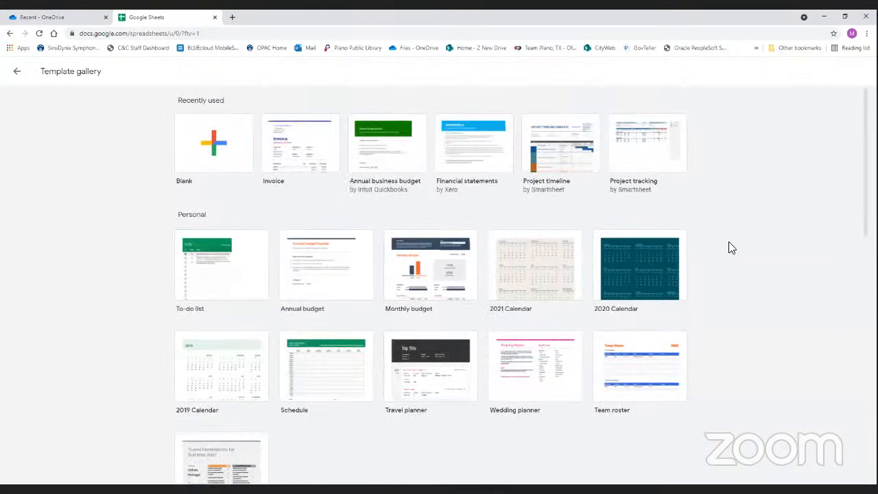
pyautogui.scroll(-4, 504, 203)
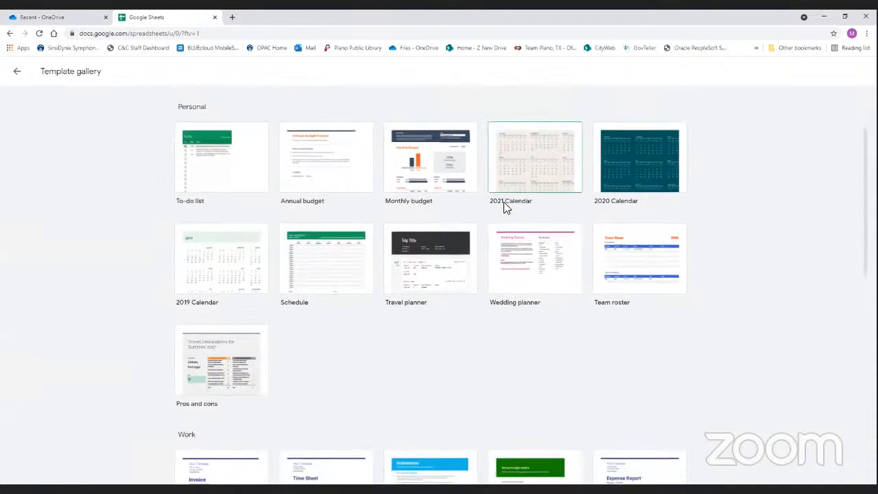
pyautogui.scroll(-3, 508, 199)
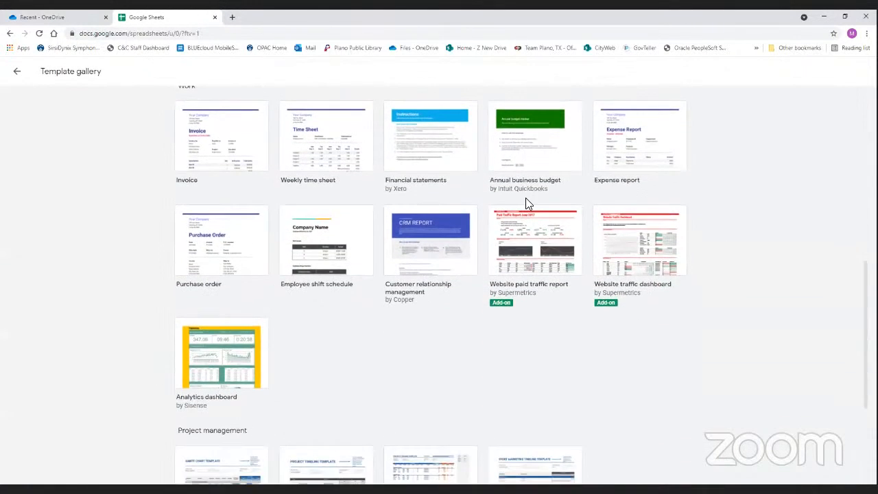
pyautogui.scroll(2, 526, 199)
pyautogui.scroll(1, 529, 204)
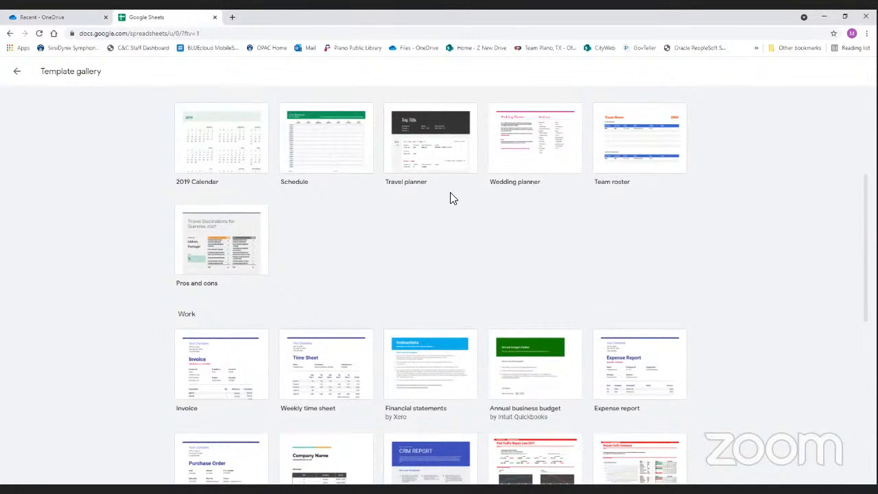
pyautogui.scroll(-1, 452, 198)
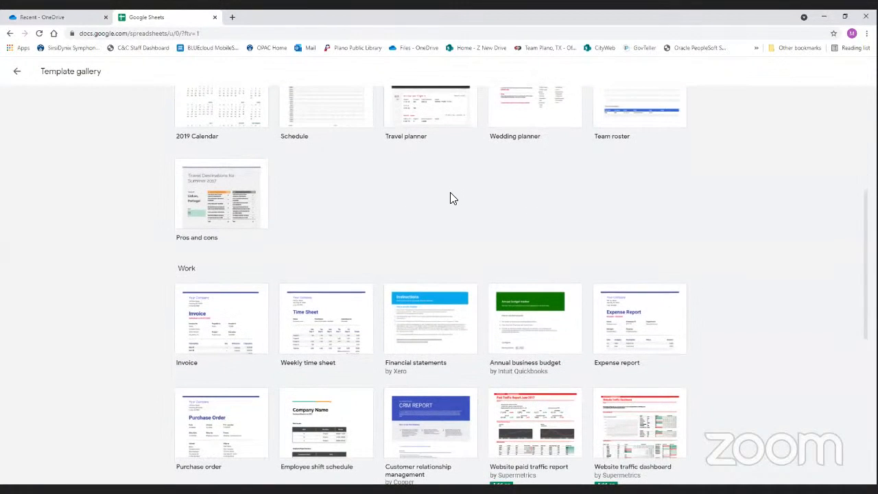
pyautogui.scroll(2, 592, 261)
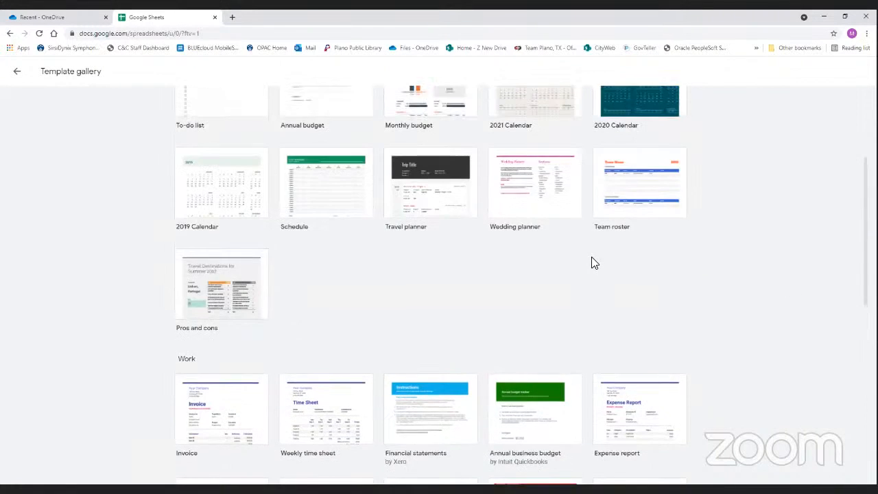
pyautogui.scroll(2, 489, 237)
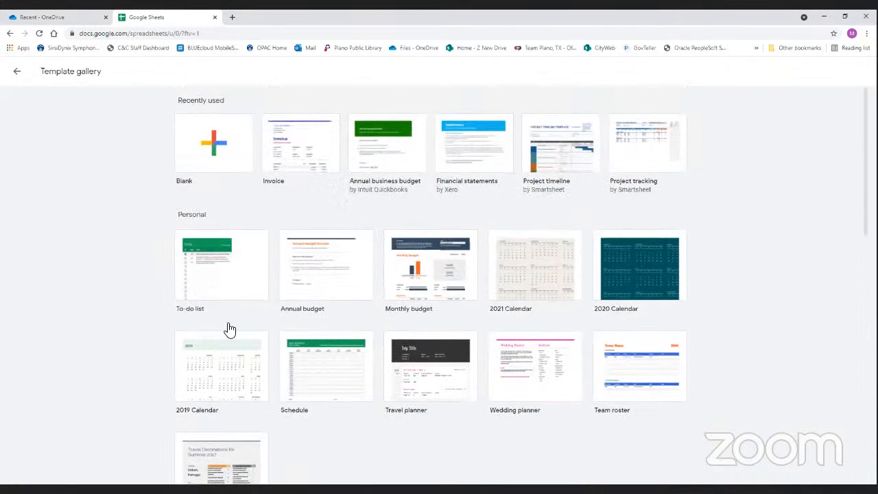
pyautogui.scroll(-3, 597, 374)
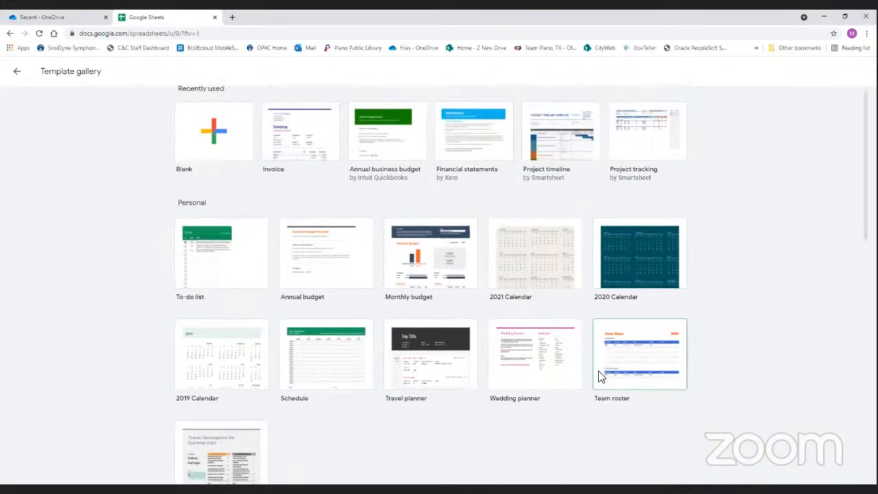
pyautogui.scroll(-3, 500, 288)
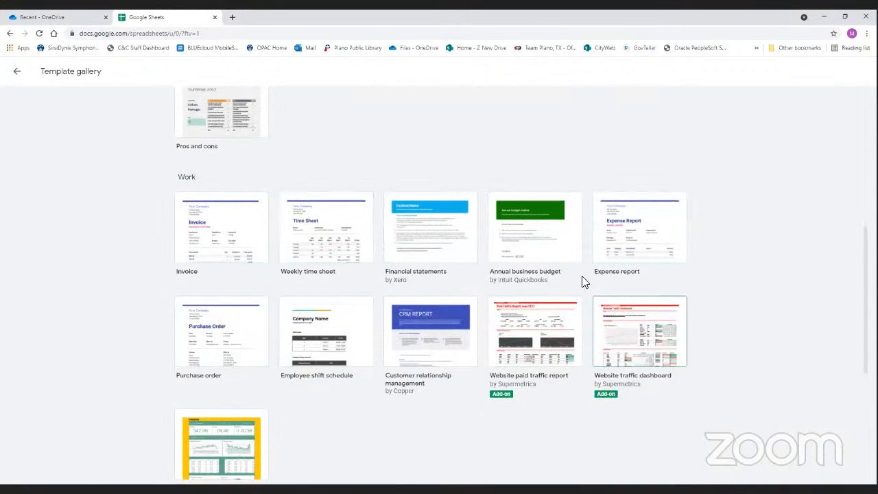
pyautogui.scroll(-4, 353, 274)
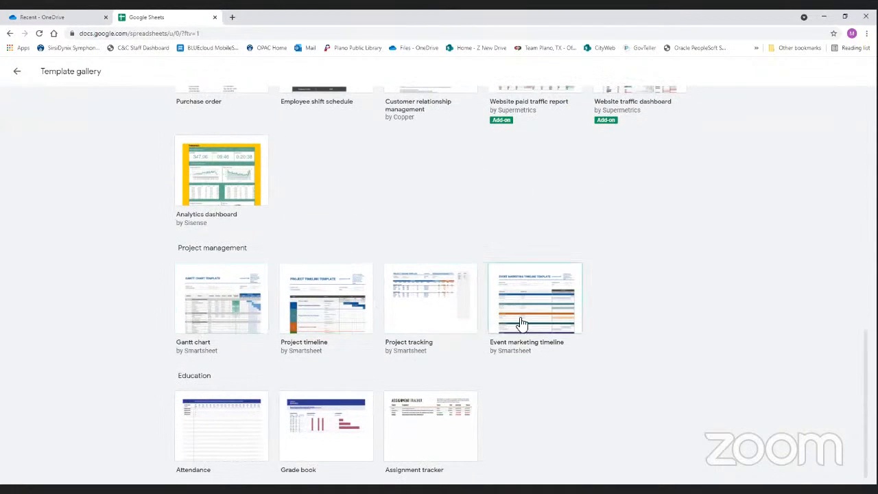
pyautogui.scroll(1, 449, 397)
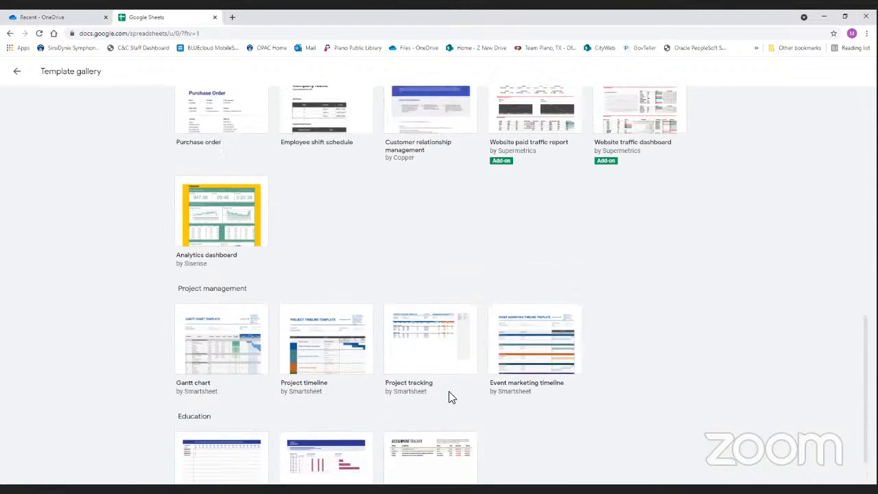
pyautogui.scroll(4, 451, 394)
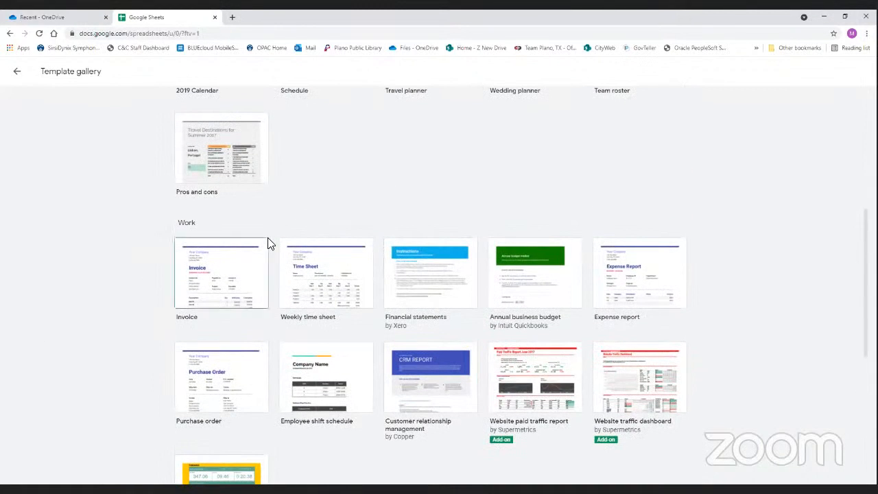
# Create a spreadsheet from the Financial statements template and check the category choices for the first empty row on the Transactions sheet
pyautogui.click(464, 280)
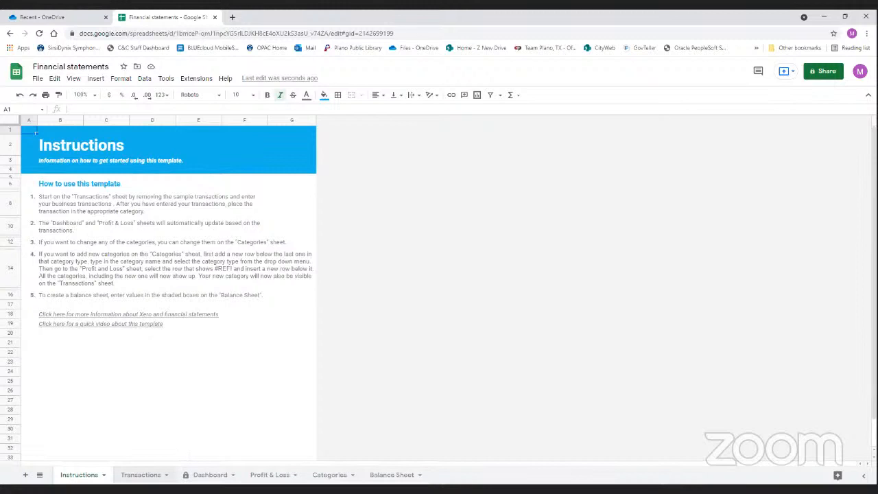
pyautogui.click(141, 474)
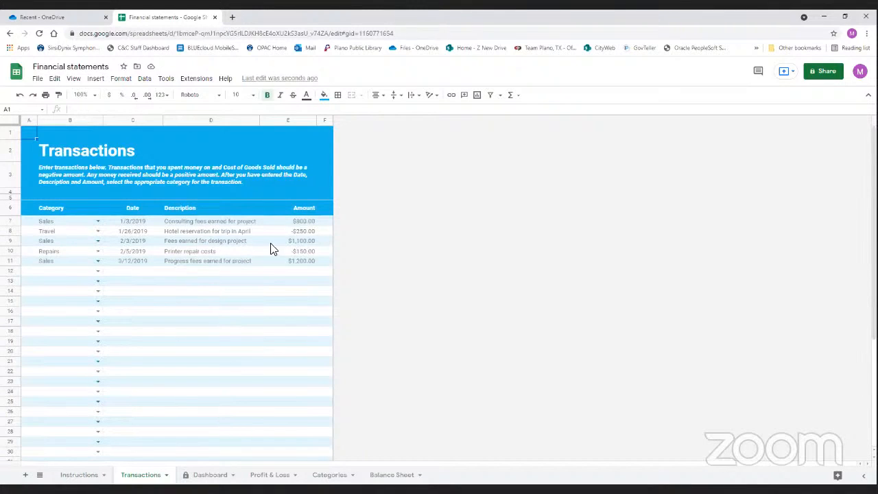
pyautogui.click(97, 271)
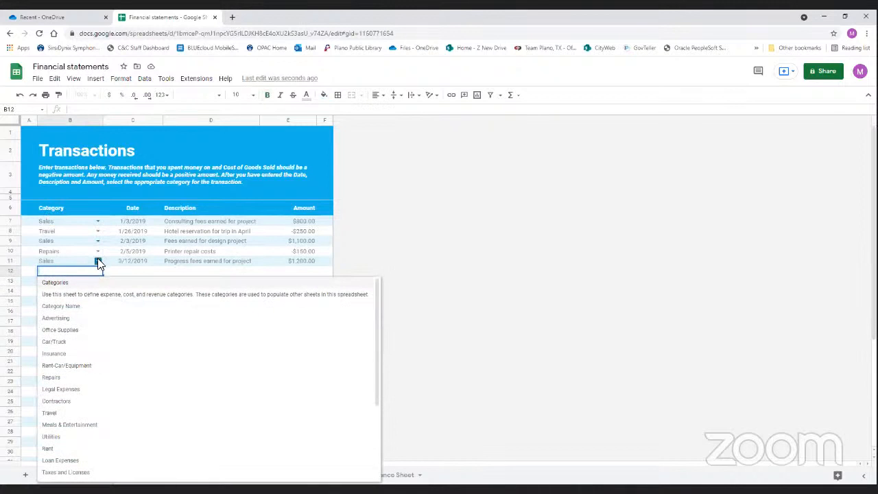
pyautogui.click(118, 274)
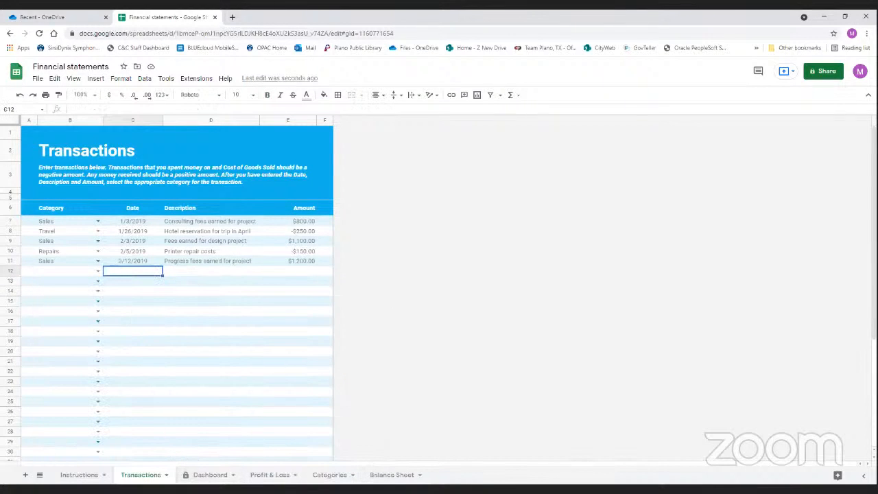
# Examine the Dashboard sheet's sales and profit chart, monthly table, highest and lowest month lists and expense chart
pyautogui.click(210, 474)
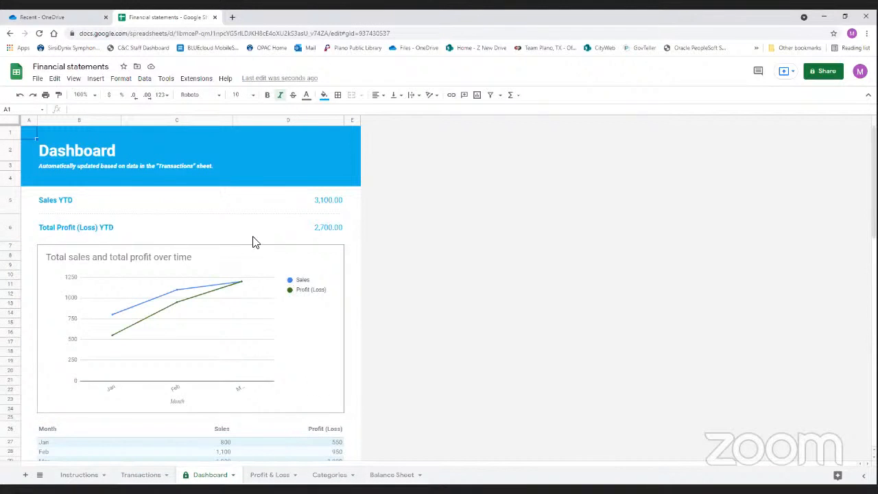
pyautogui.scroll(-3, 206, 363)
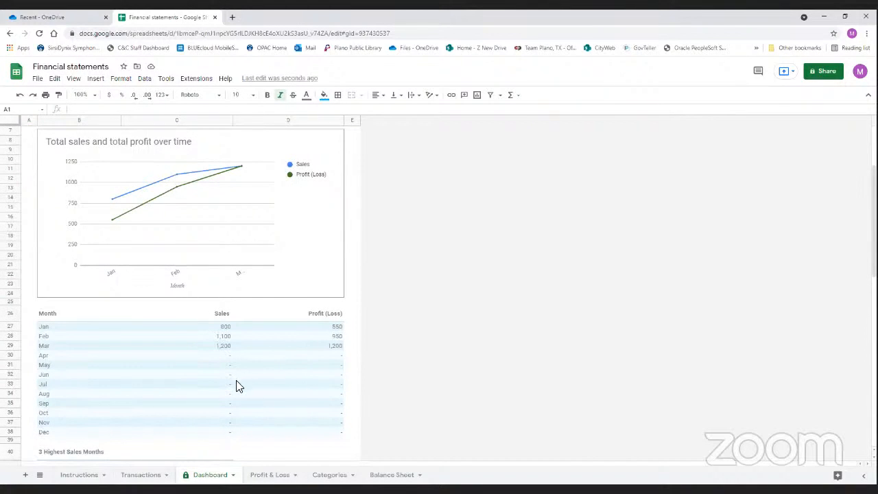
pyautogui.scroll(-4, 235, 384)
pyautogui.scroll(-2, 59, 363)
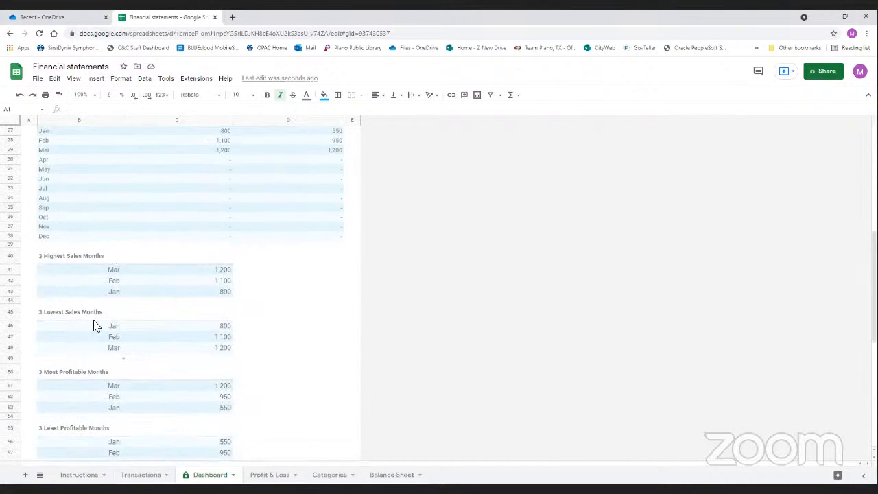
pyautogui.scroll(-3, 151, 391)
pyautogui.scroll(7, 237, 398)
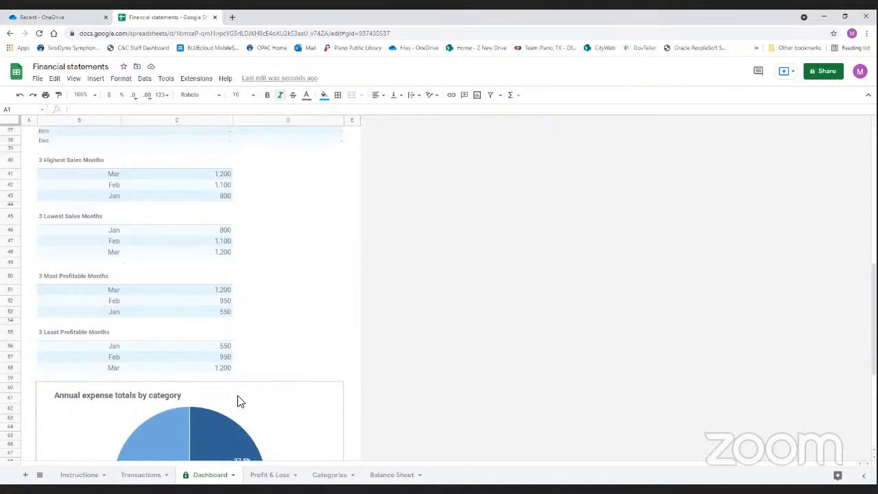
pyautogui.scroll(1, 242, 389)
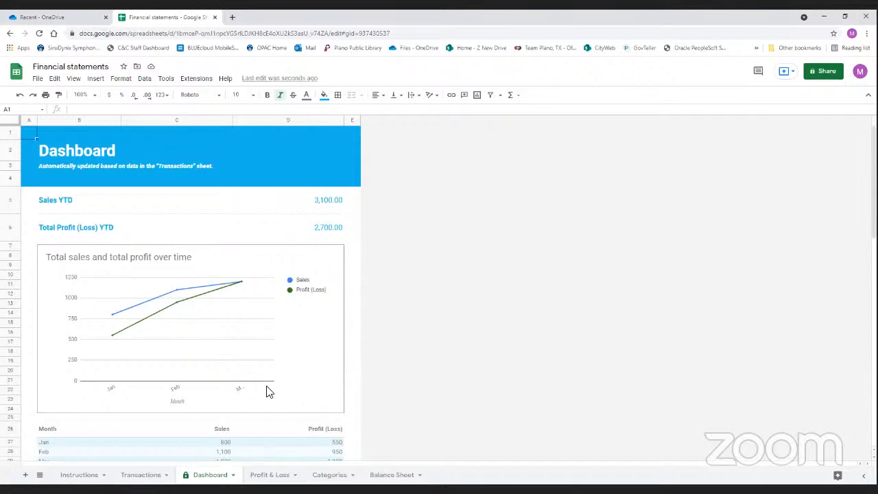
# Try to append "dgsd" to the April Sales formula in the protected Dashboard sheet's monthly table, and cancel the edit
pyautogui.scroll(-2, 269, 391)
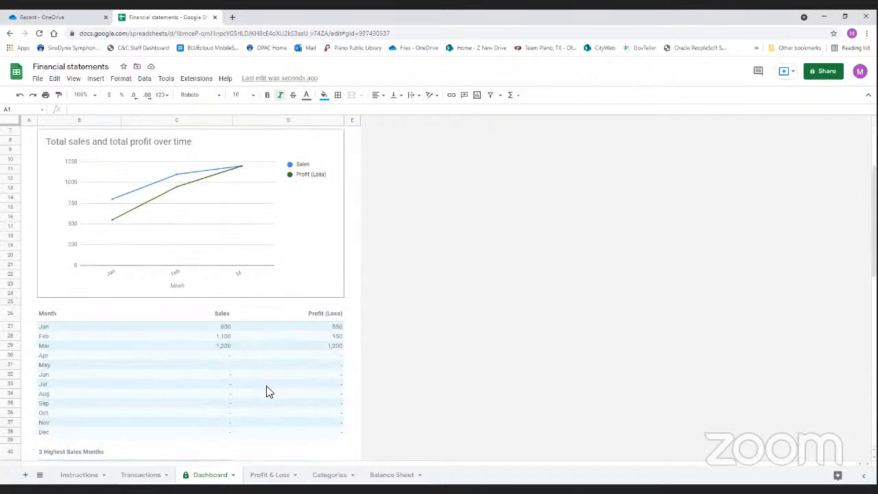
pyautogui.doubleClick(227, 356)
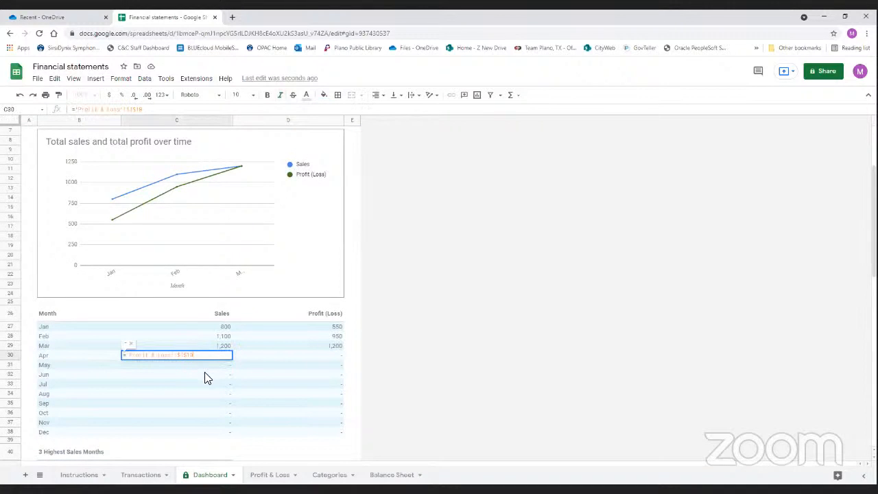
pyautogui.write('dgsd')
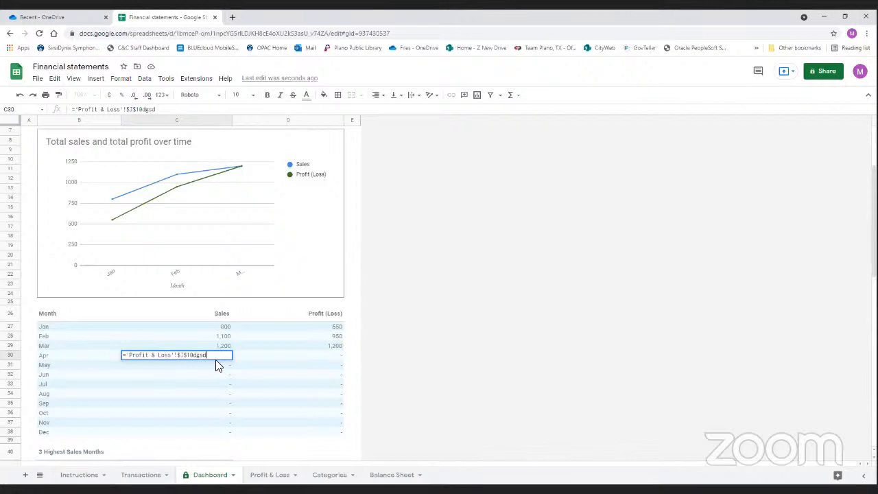
pyautogui.press('Return')
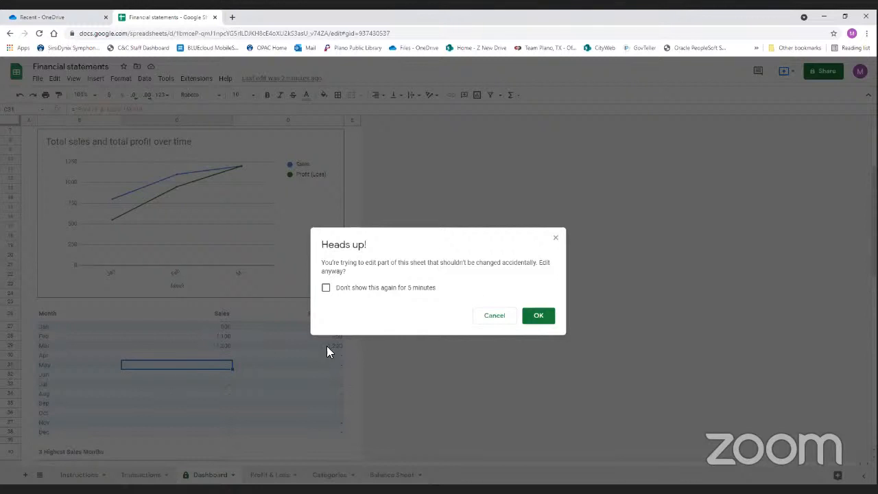
pyautogui.click(494, 316)
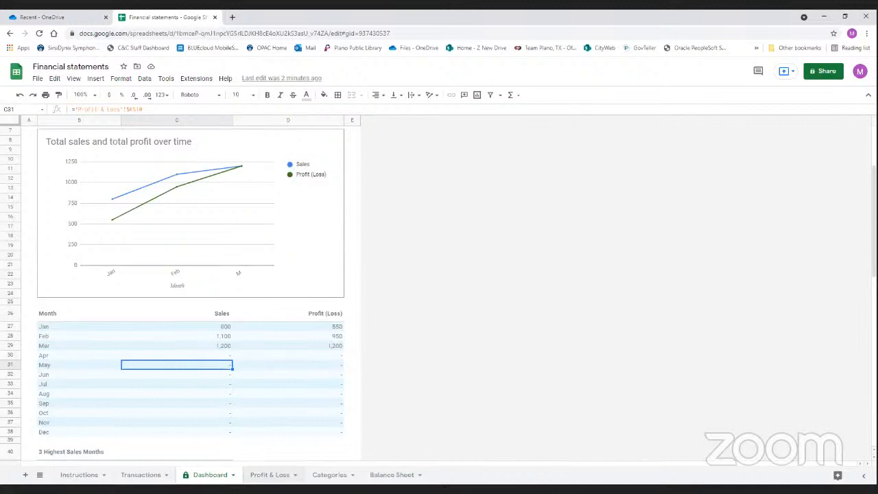
# Review the Profit & Loss and Categories sheets and the full list of category choices for row 12 of the Transactions sheet
pyautogui.click(271, 474)
pyautogui.click(330, 475)
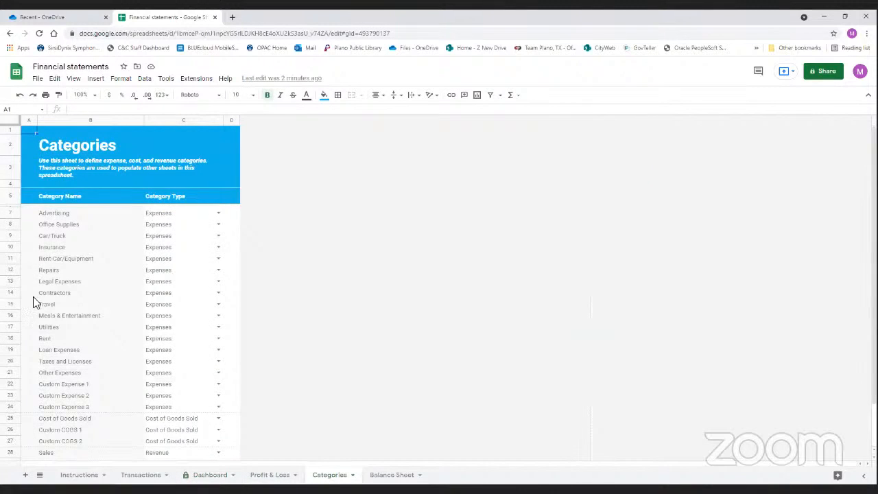
pyautogui.click(140, 475)
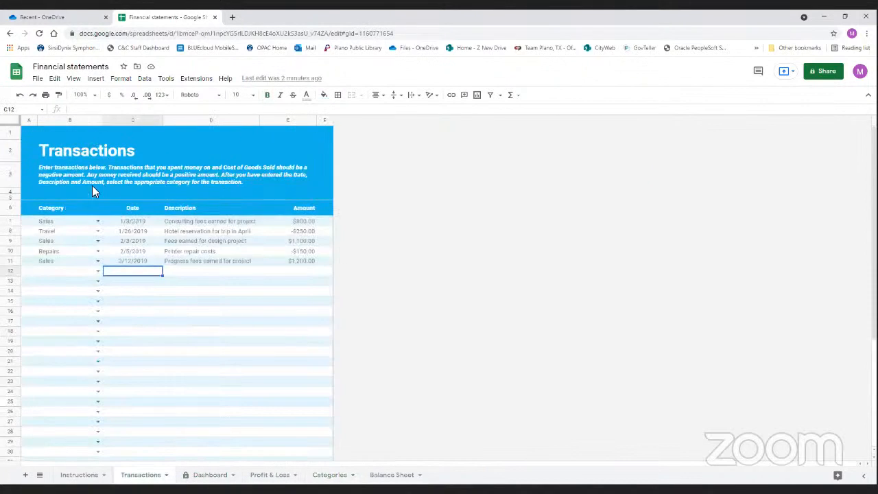
pyautogui.click(97, 272)
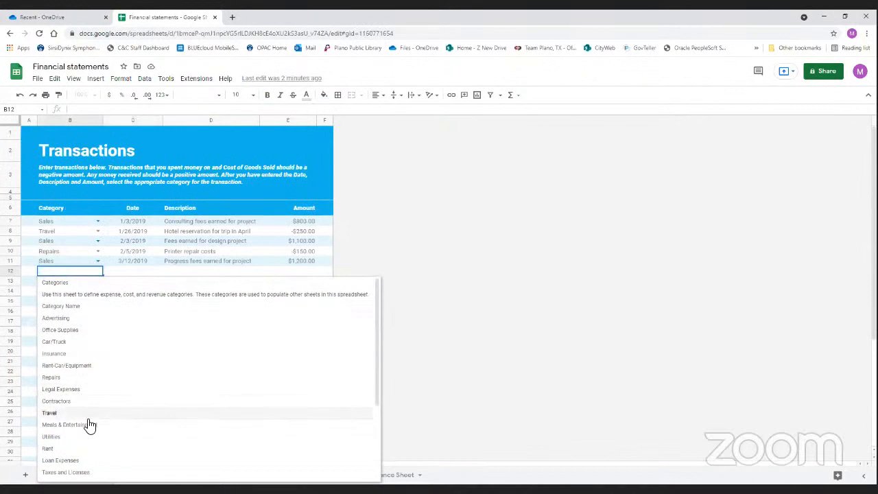
pyautogui.scroll(-3, 88, 422)
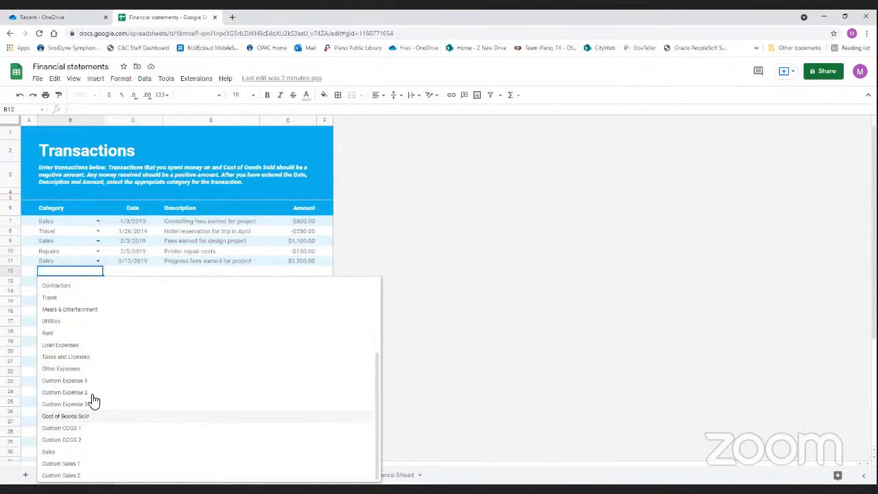
pyautogui.scroll(3, 254, 312)
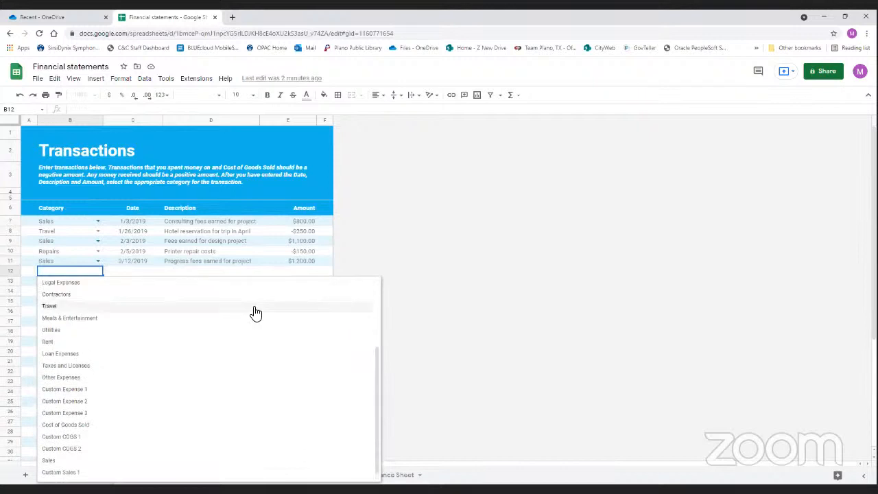
# On the Categories sheet, rename the Custom Expense 1 category to "Promotional Material"
pyautogui.click(236, 274)
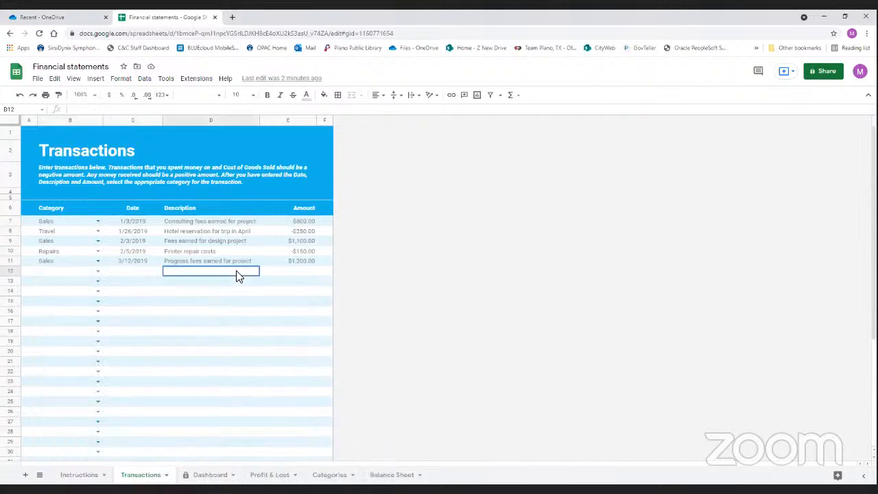
pyautogui.click(329, 475)
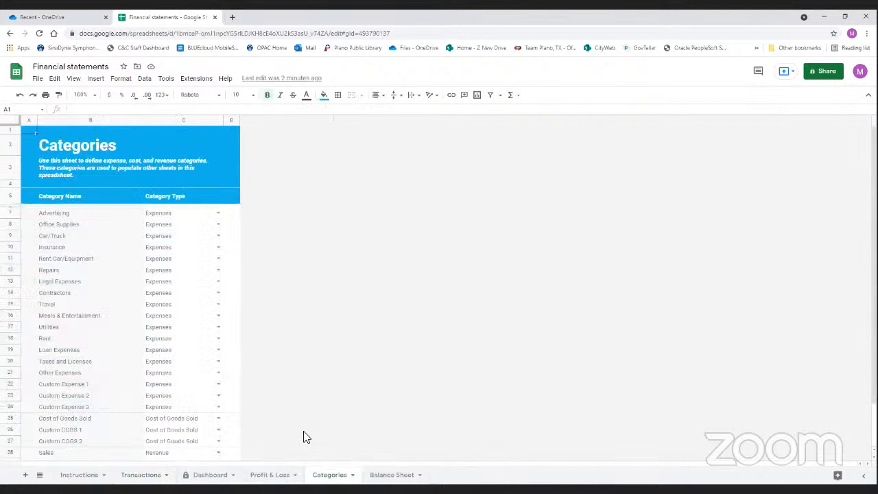
pyautogui.scroll(-2, 122, 284)
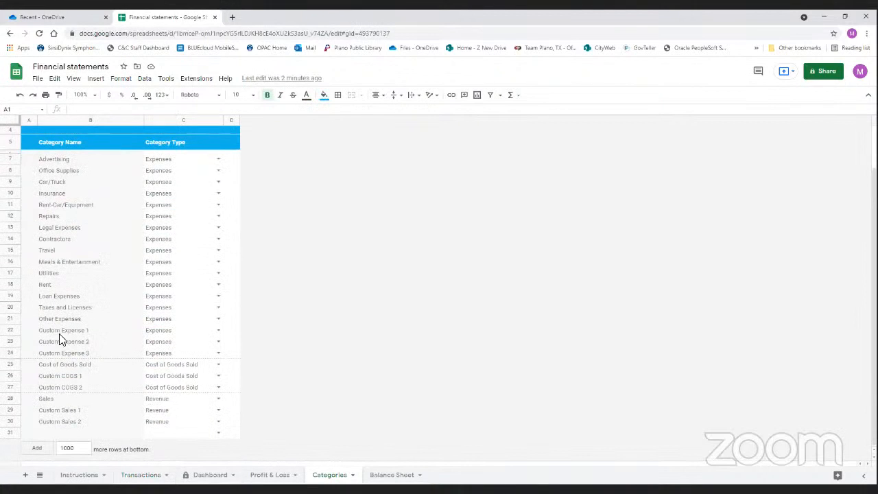
pyautogui.click(63, 329)
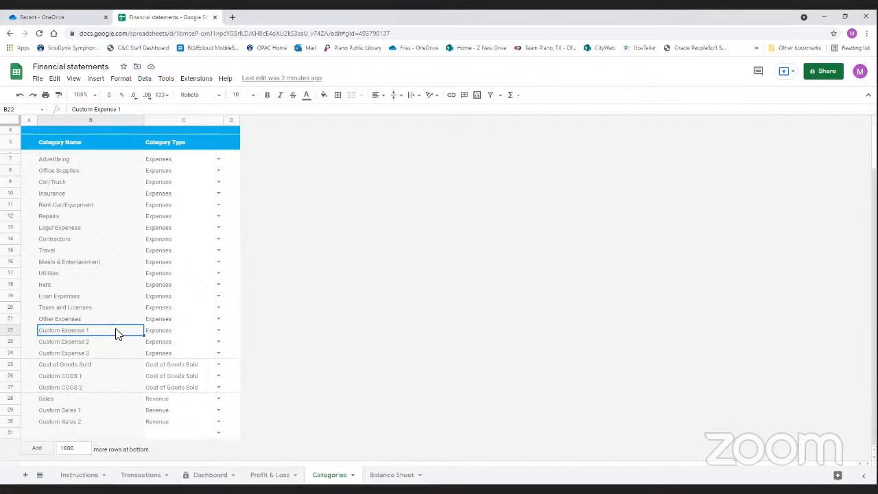
pyautogui.write('Promotional Material')
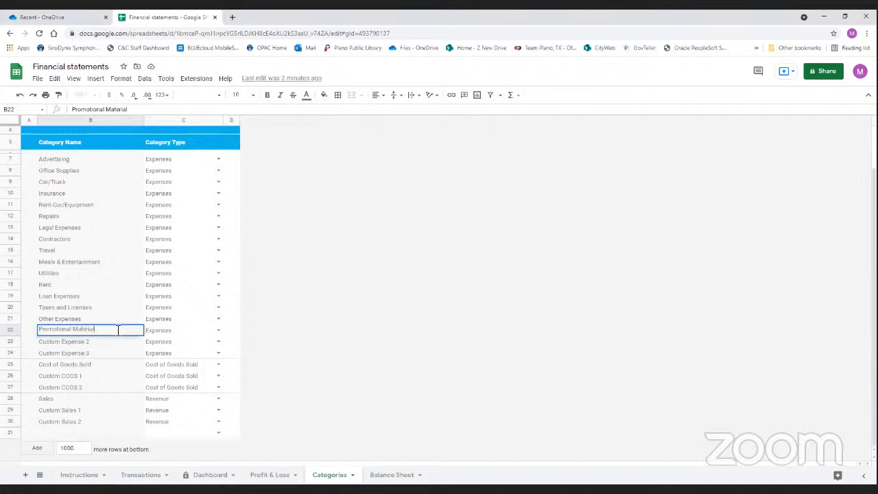
pyautogui.press('Return')
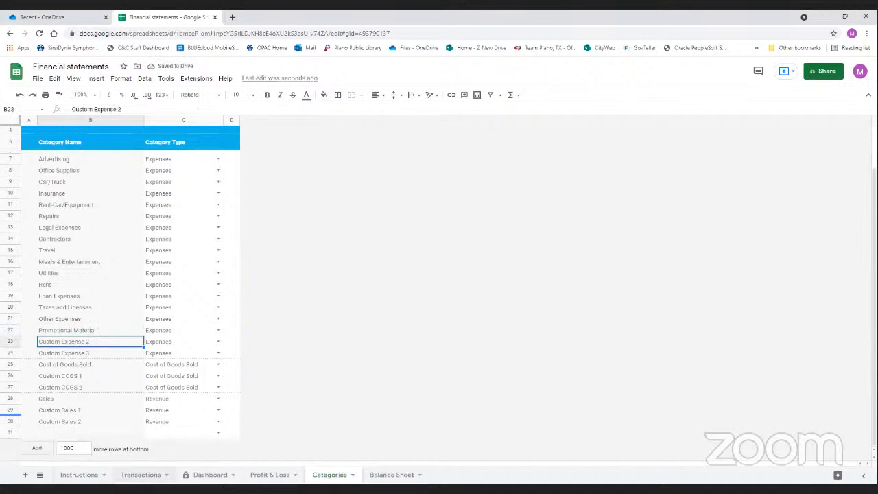
# Check the category choices for row 12 of the Transactions sheet for the Promotional Material category
pyautogui.click(141, 475)
pyautogui.click(97, 271)
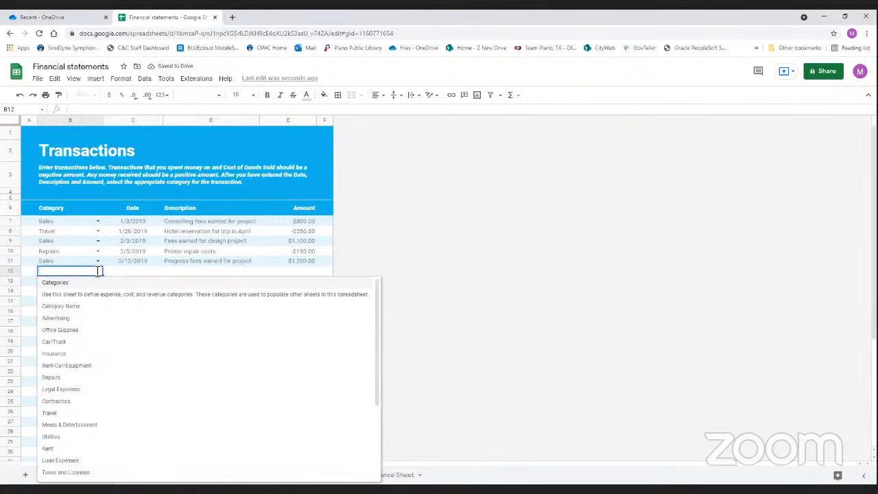
pyautogui.scroll(-5, 112, 367)
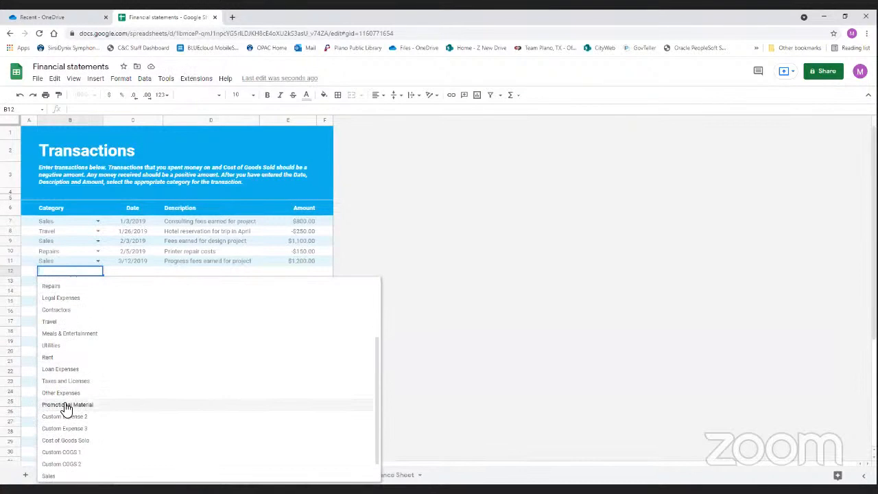
pyautogui.click(389, 242)
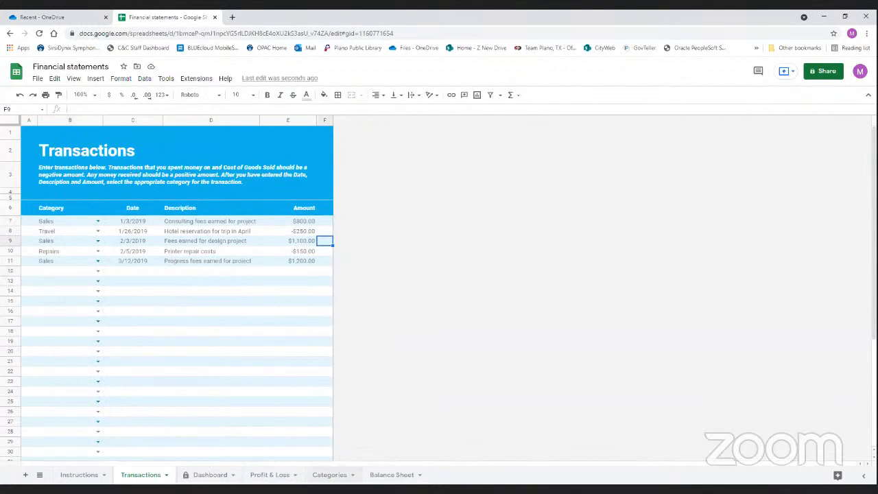
# Review the category list on the Categories sheet, the Balance Sheet and the template's Instructions sheet
pyautogui.click(330, 475)
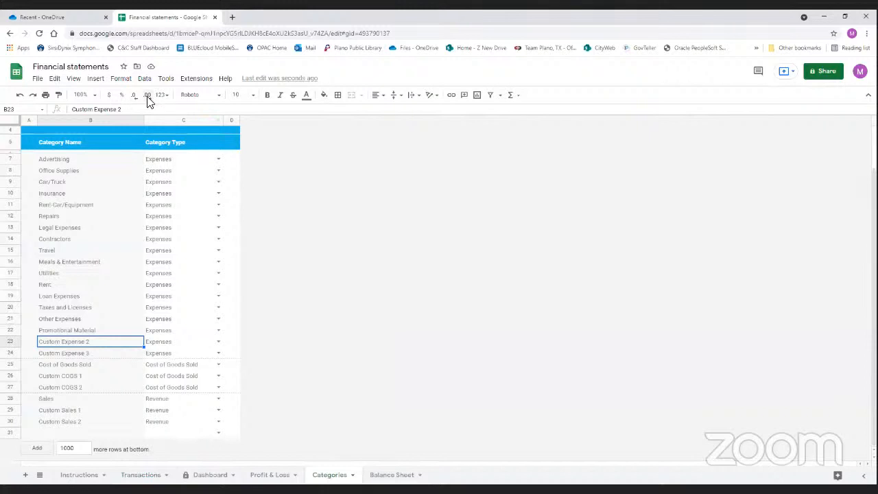
pyautogui.click(86, 137)
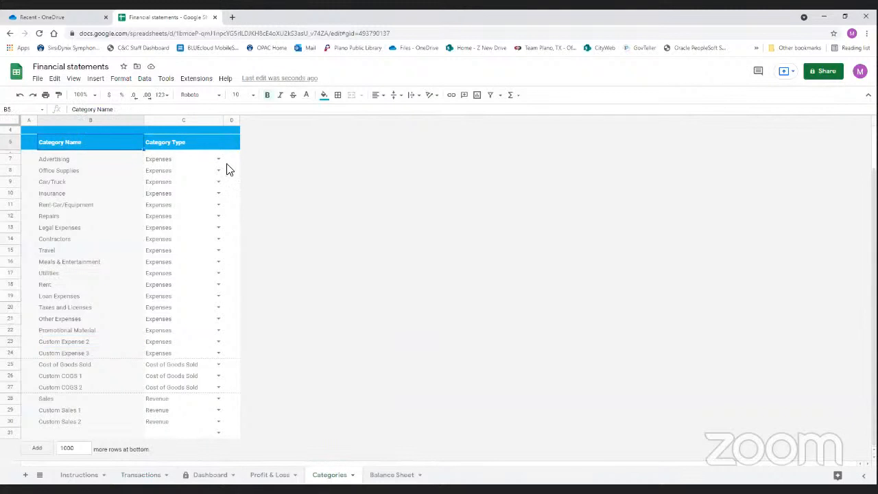
pyautogui.click(388, 475)
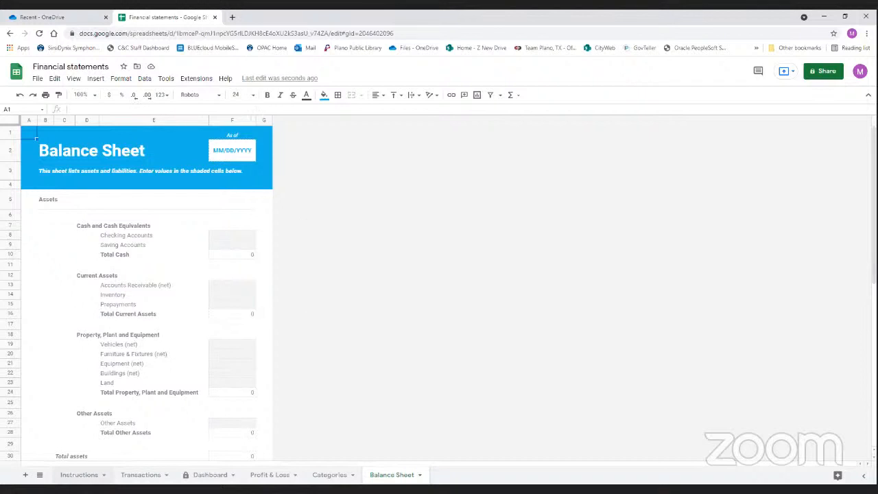
pyautogui.click(79, 474)
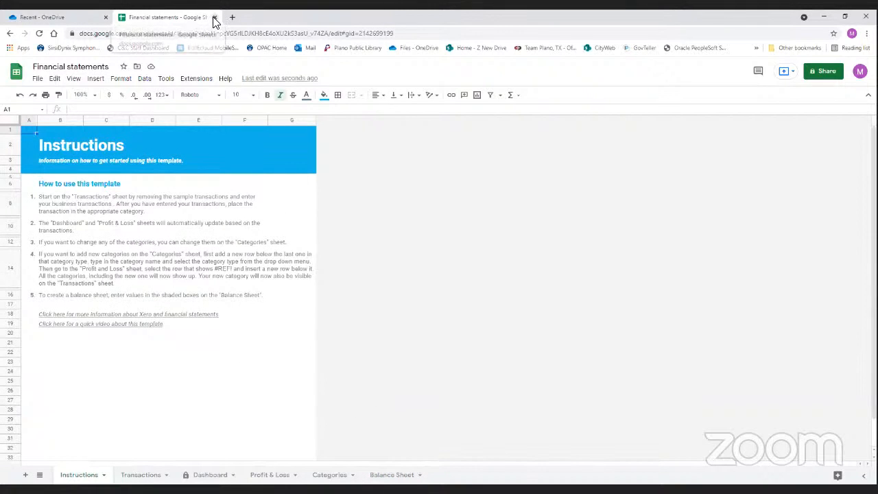
# Return to the Sheets home page and create a spreadsheet from the gallery's Annual business budget template in the Work section
pyautogui.click(15, 72)
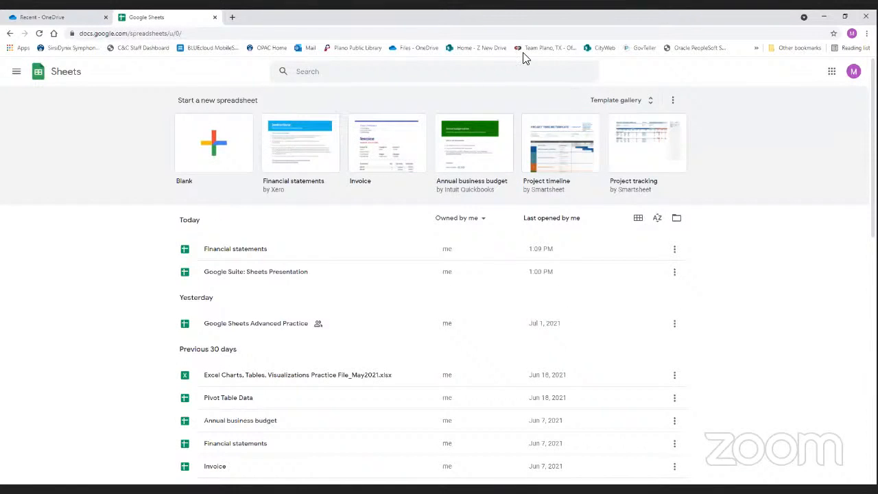
pyautogui.click(622, 99)
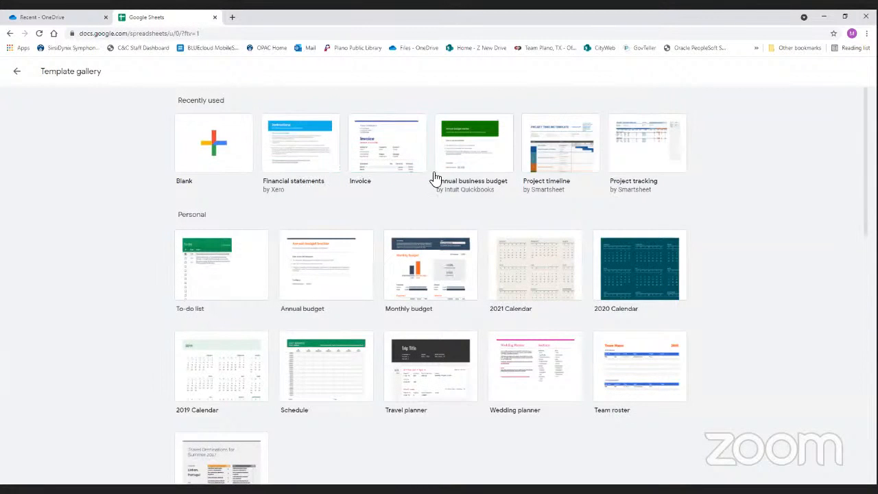
pyautogui.scroll(-10, 424, 368)
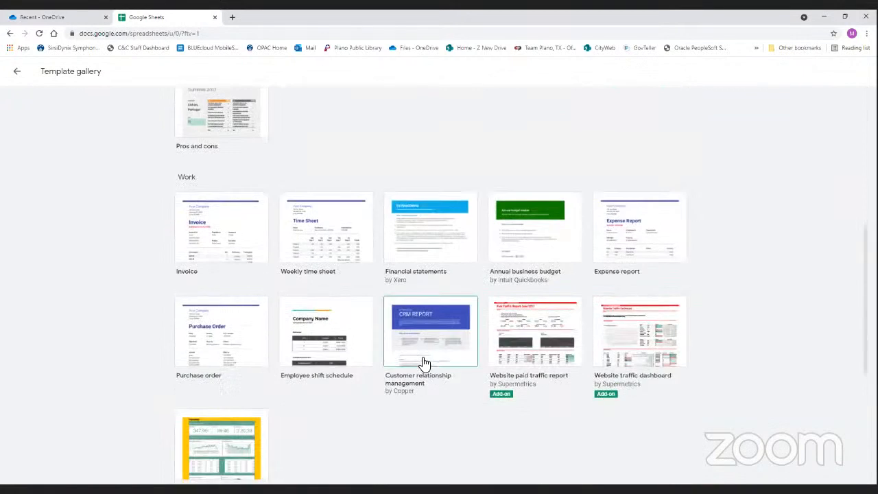
pyautogui.scroll(4, 422, 362)
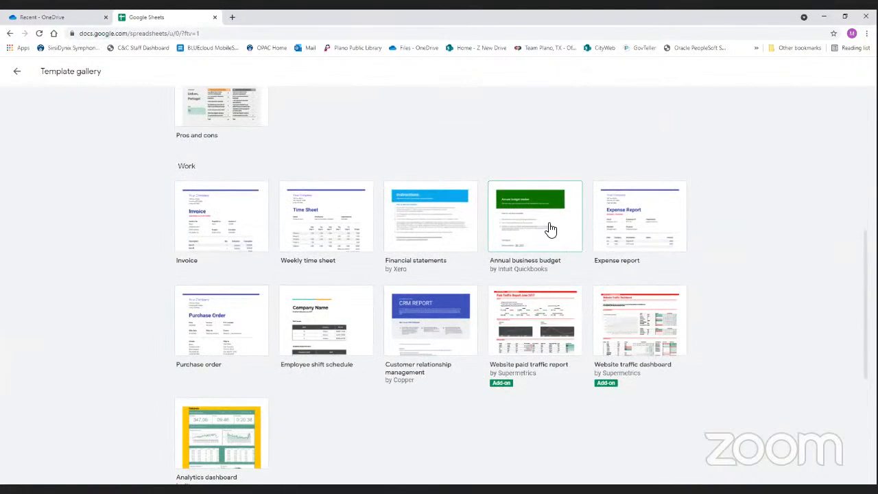
pyautogui.click(552, 228)
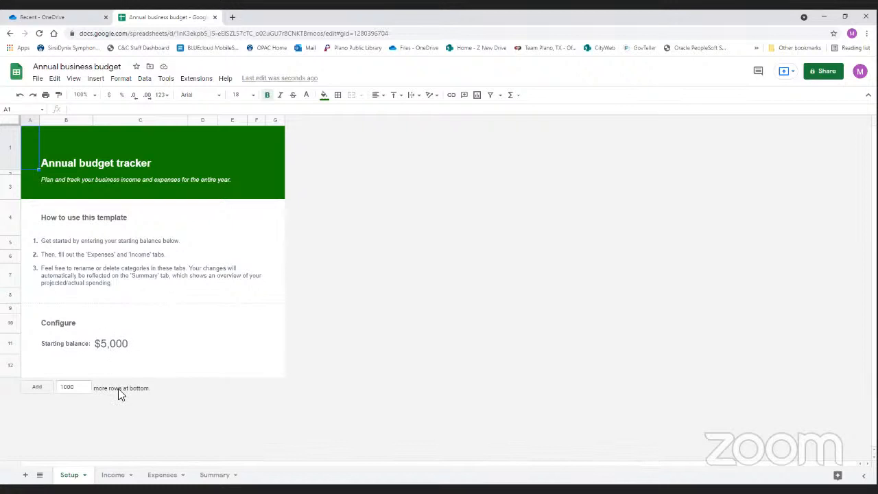
# Review the Income, Expenses and Summary sheets of the annual business budget
pyautogui.click(113, 475)
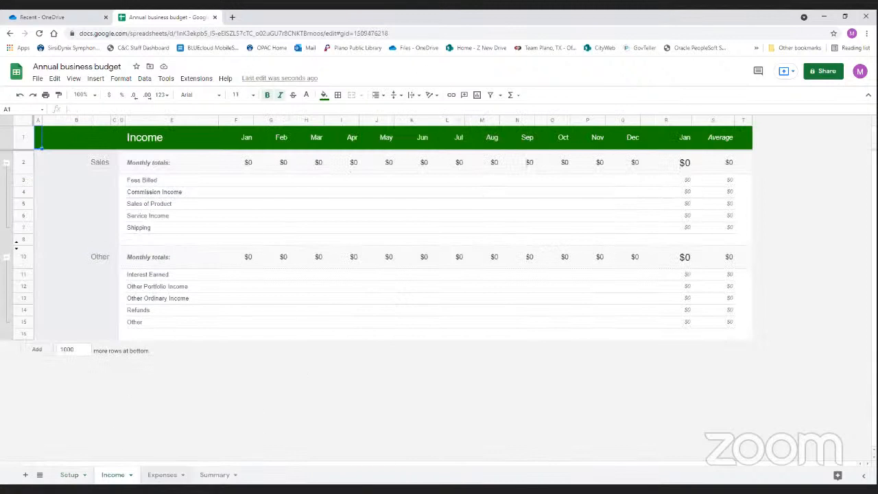
pyautogui.click(163, 475)
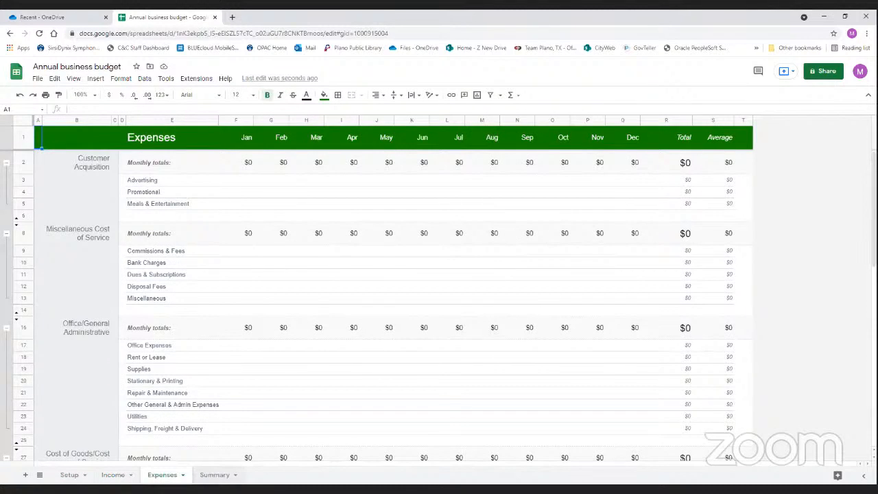
pyautogui.click(215, 474)
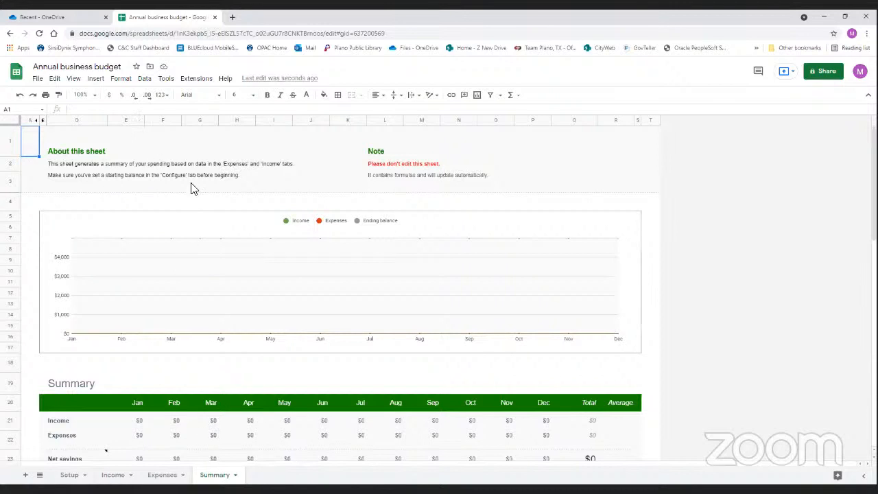
pyautogui.click(121, 80)
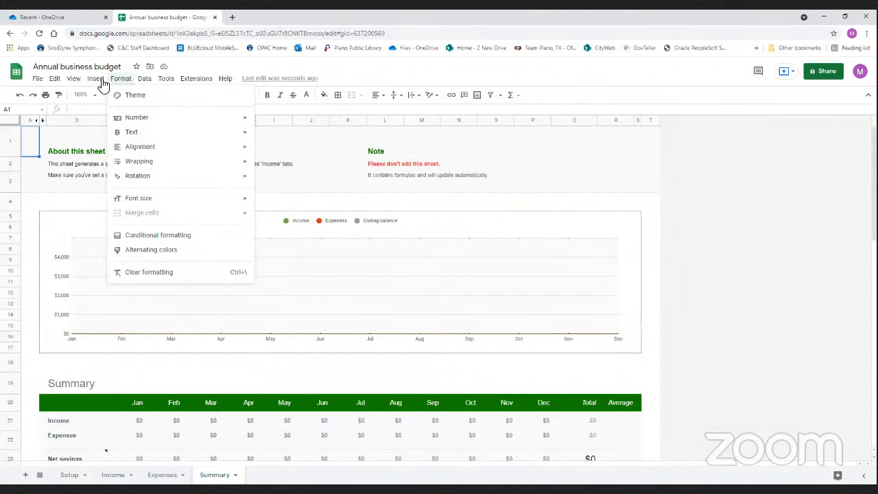
pyautogui.moveTo(106, 83)
pyautogui.moveTo(145, 82)
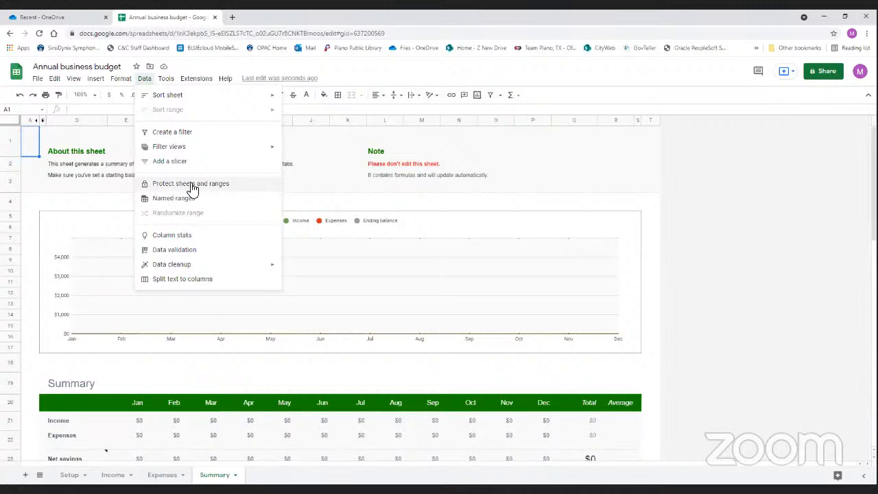
pyautogui.click(271, 379)
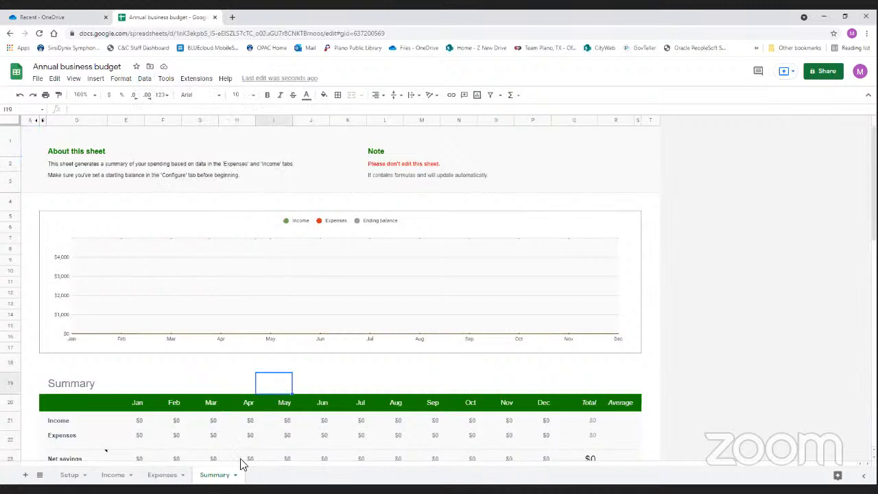
# Protect the entire Summary sheet so that a warning is shown when someone edits it
pyautogui.click(235, 475)
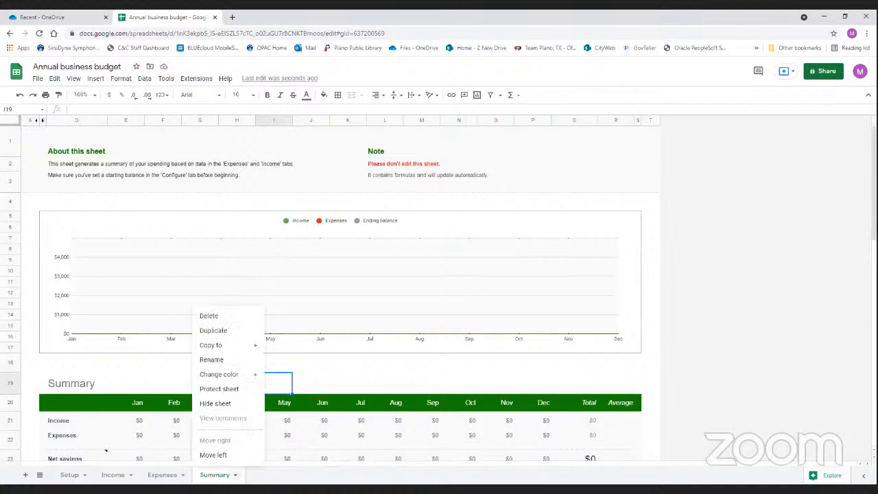
pyautogui.click(240, 390)
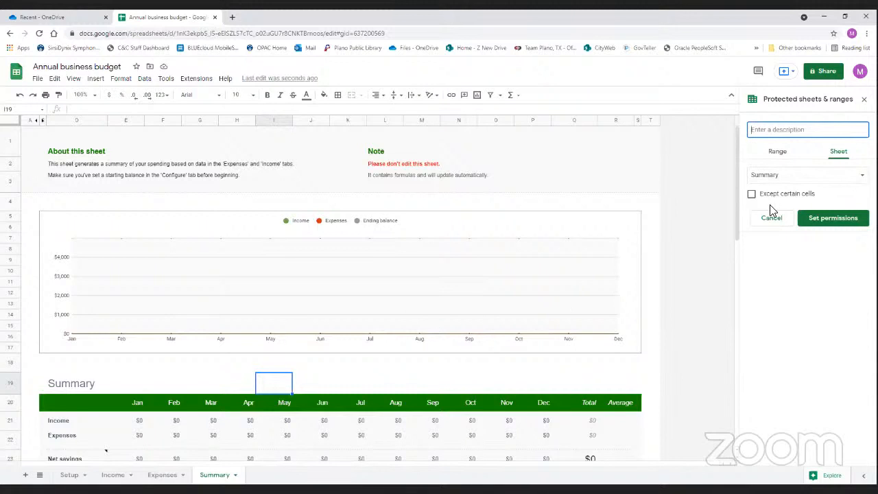
pyautogui.click(822, 218)
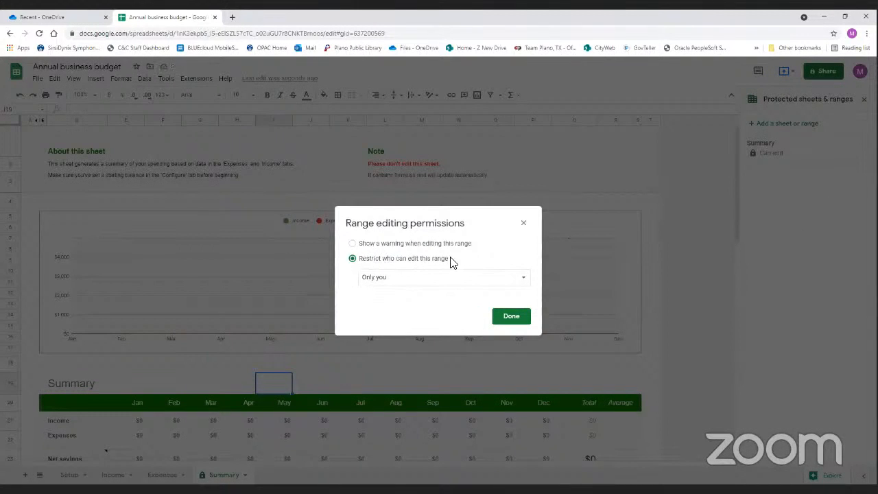
pyautogui.click(403, 280)
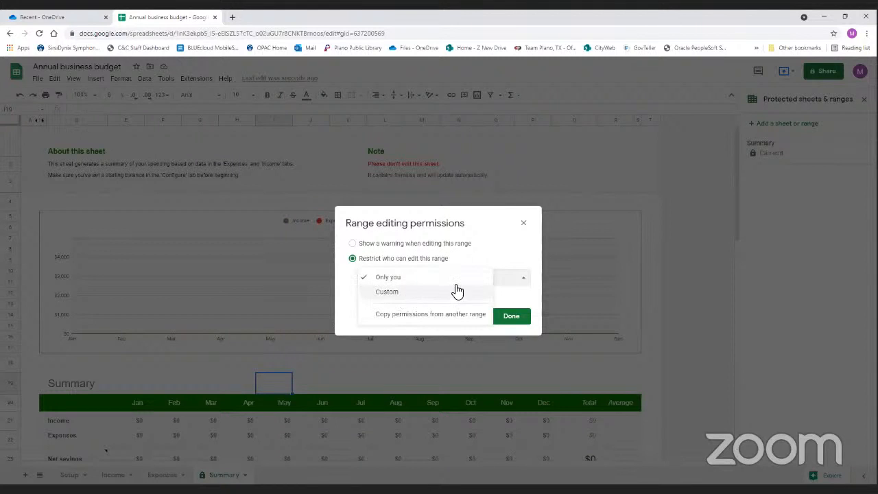
pyautogui.click(353, 244)
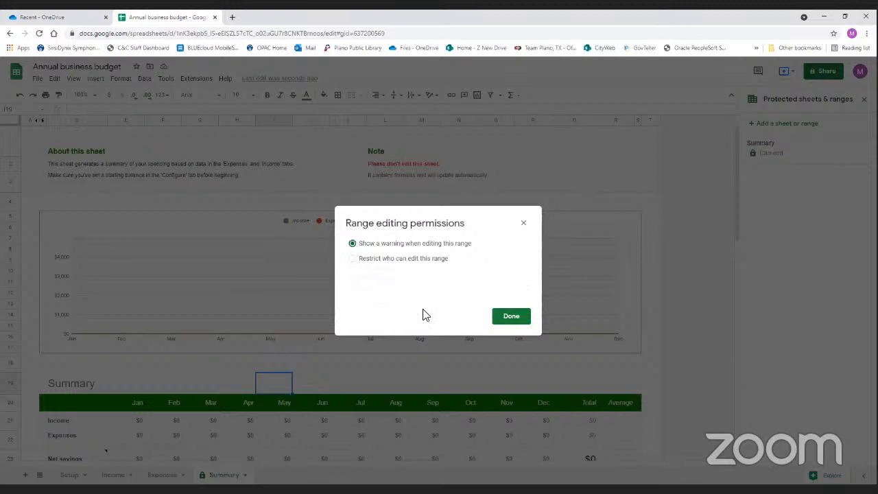
pyautogui.click(509, 318)
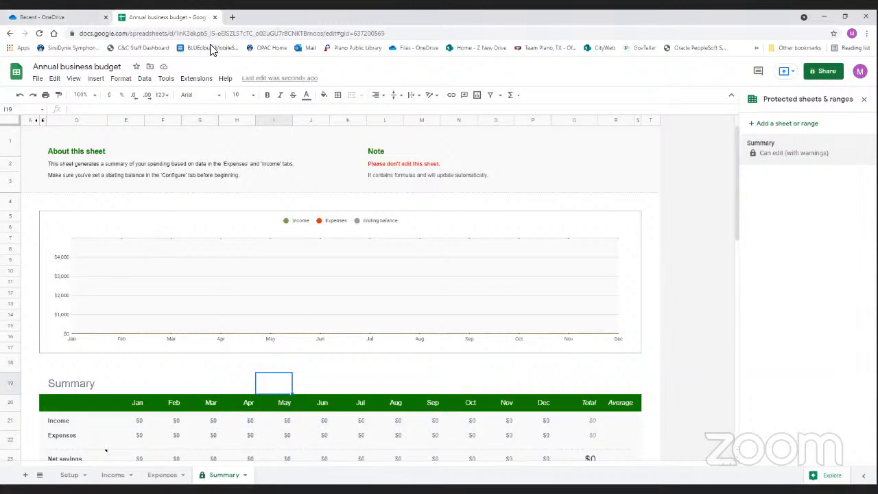
# Open the "Google Suite: Sheets Presentation" spreadsheet from the Sheets home page and select the Employee header cell on its Tables sheet
pyautogui.click(17, 78)
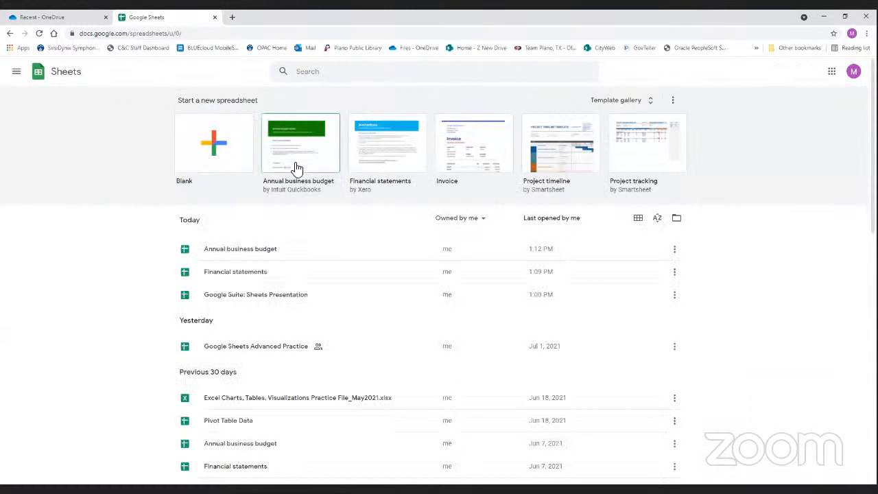
pyautogui.click(269, 297)
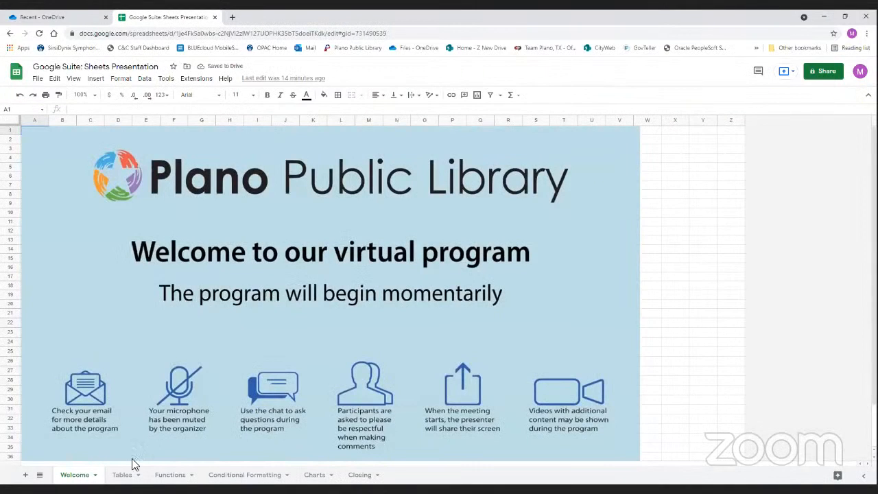
pyautogui.click(122, 475)
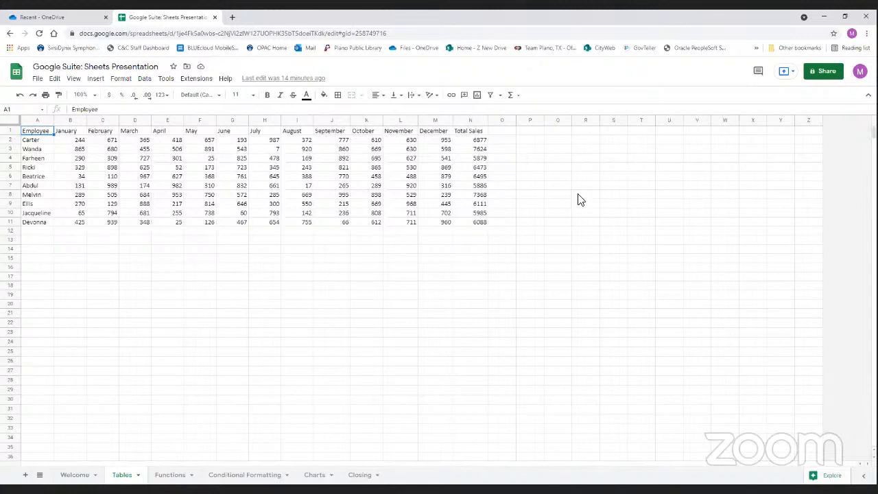
pyautogui.click(52, 148)
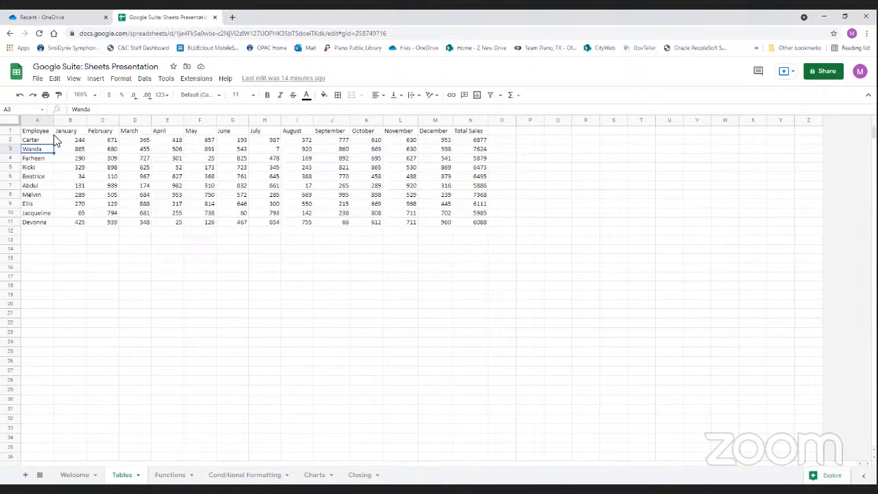
pyautogui.click(35, 132)
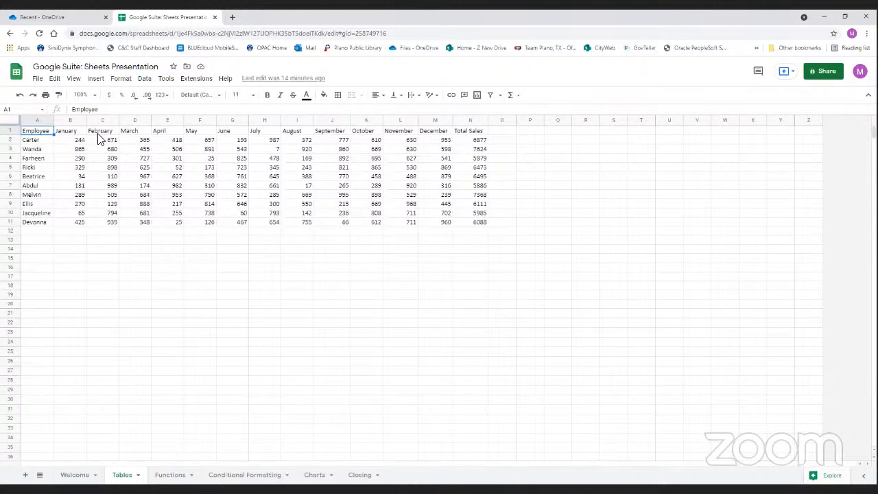
# Apply alternating colors to the employee sales table in A1:N11 on the Tables sheet
pyautogui.moveTo(38, 134); pyautogui.dragTo(432, 229)
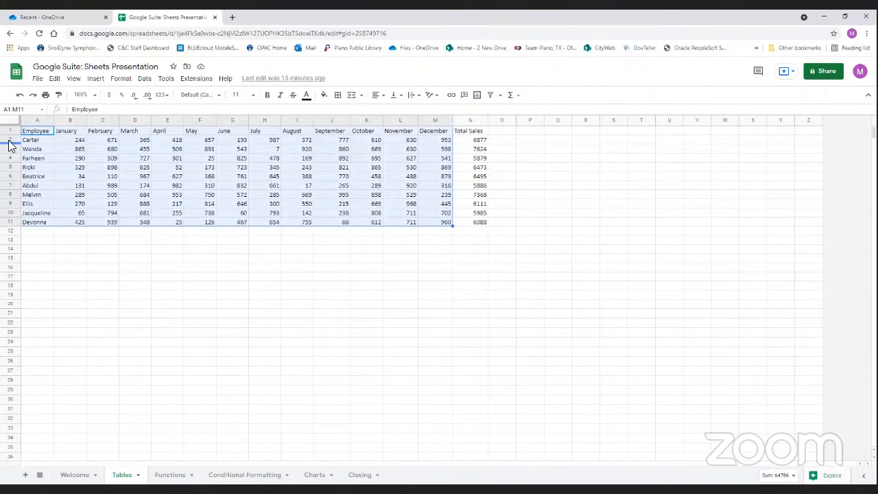
pyautogui.click(83, 158)
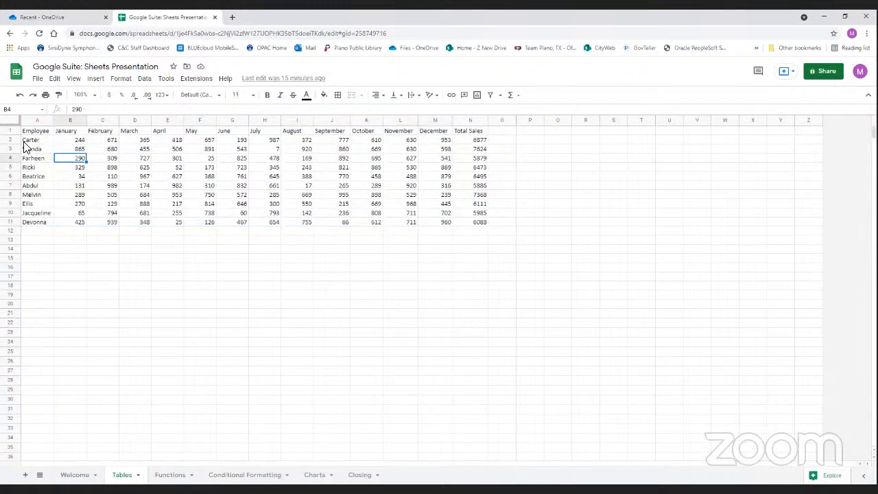
pyautogui.click(122, 79)
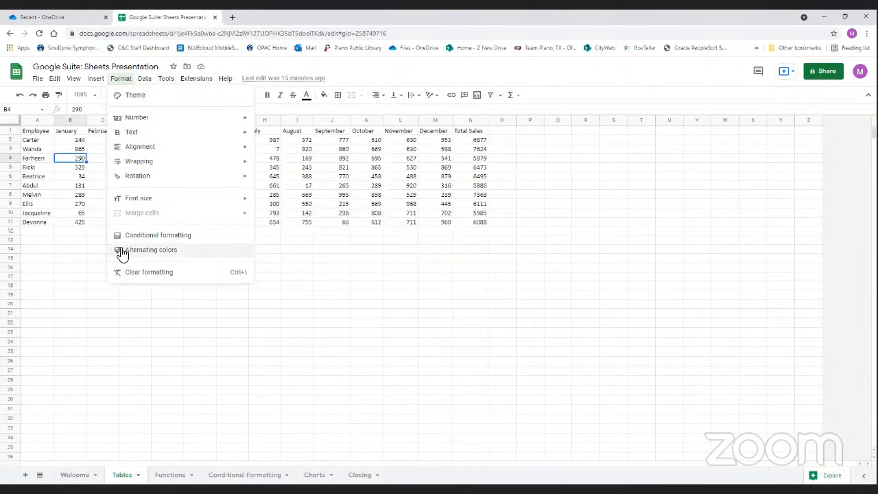
pyautogui.click(173, 254)
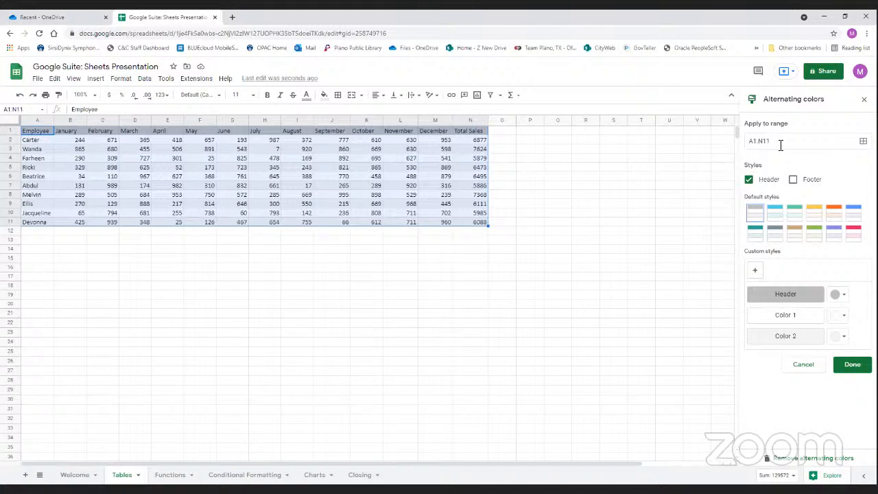
# Turn the table's header styling off and back on to compare the alternating colors with and without it
pyautogui.click(749, 180)
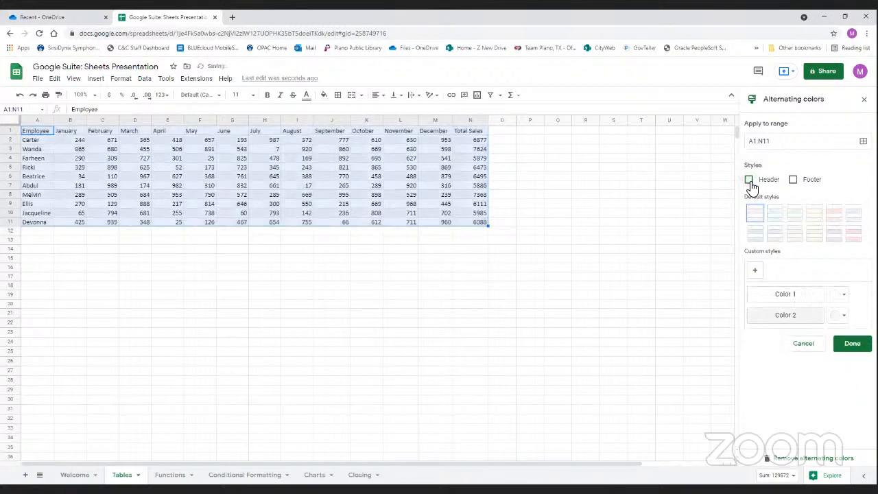
pyautogui.click(749, 180)
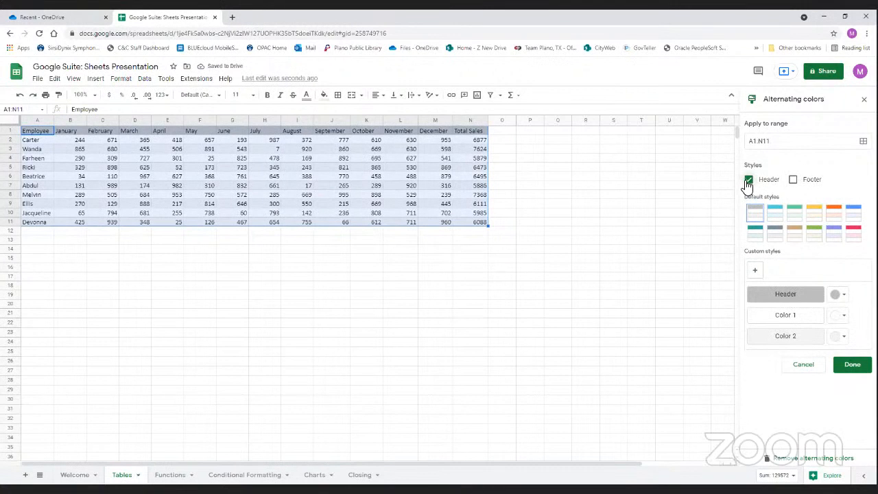
pyautogui.click(749, 180)
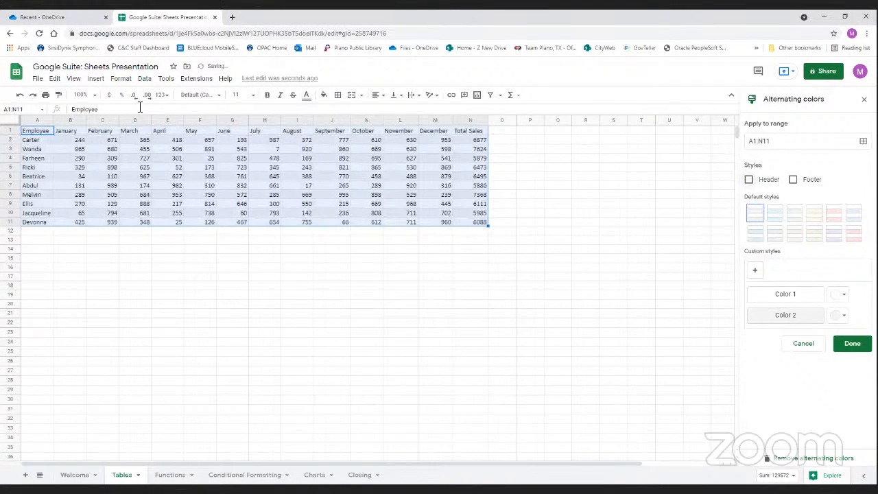
pyautogui.click(748, 181)
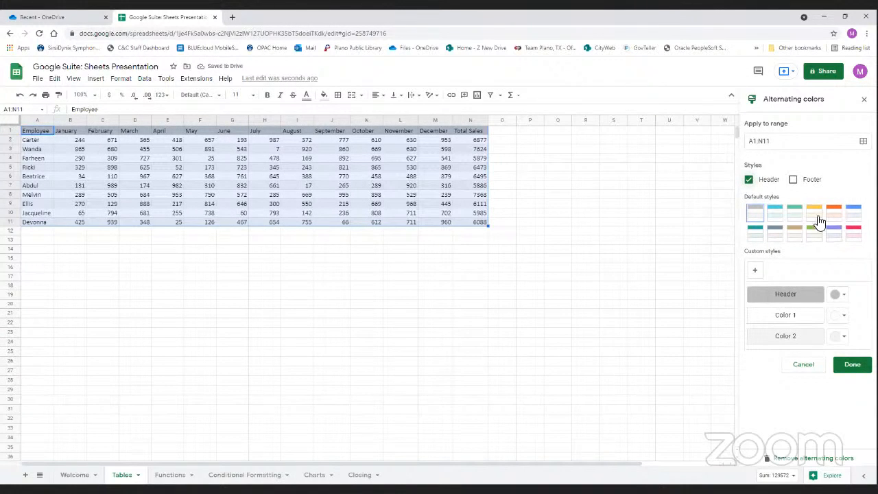
# Try the teal default style, view the header color choices, and finish the alternating colors with the blue default style
pyautogui.click(854, 217)
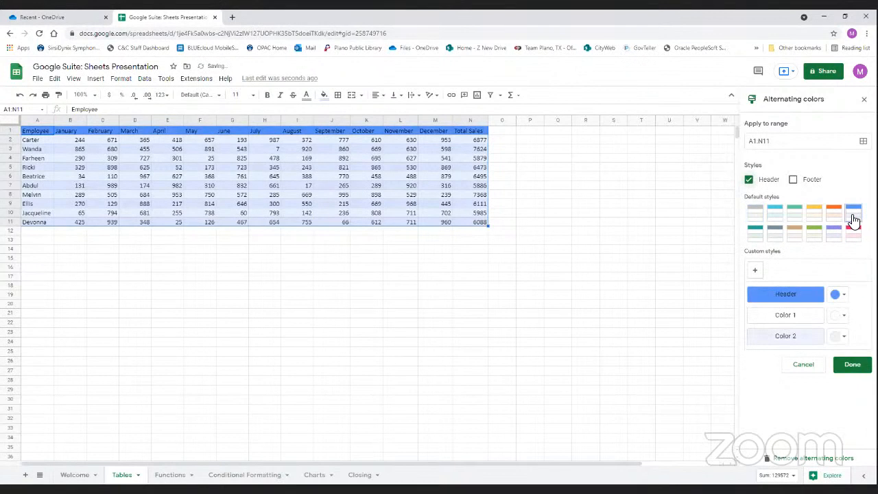
pyautogui.click(755, 232)
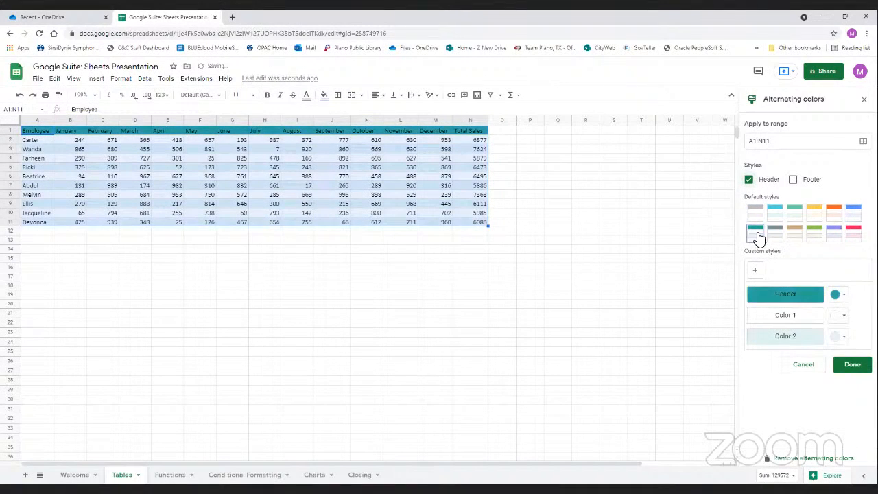
pyautogui.click(853, 218)
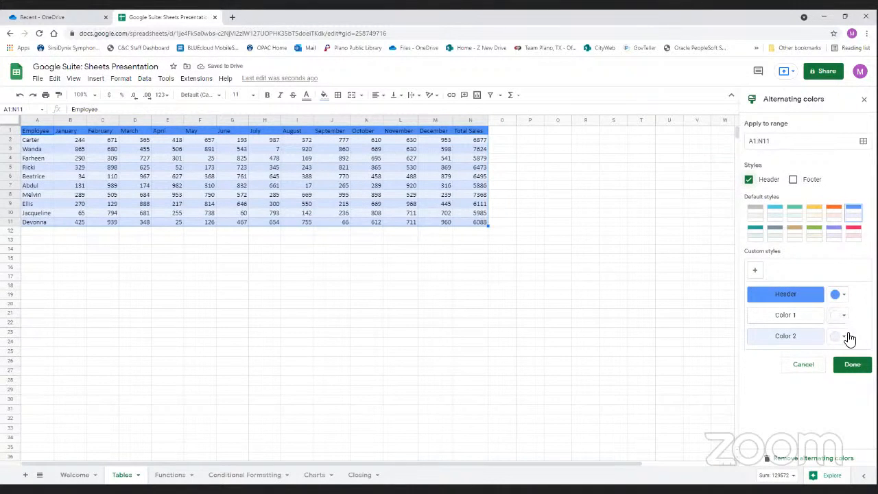
pyautogui.click(839, 295)
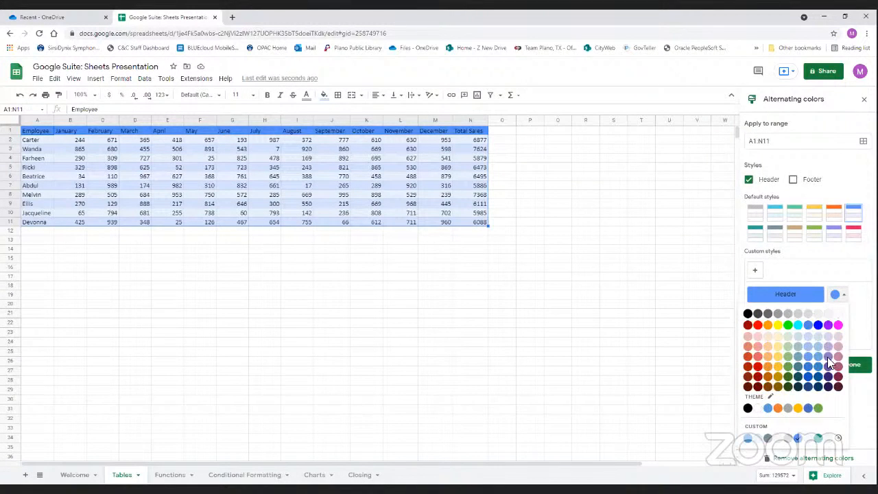
pyautogui.click(813, 272)
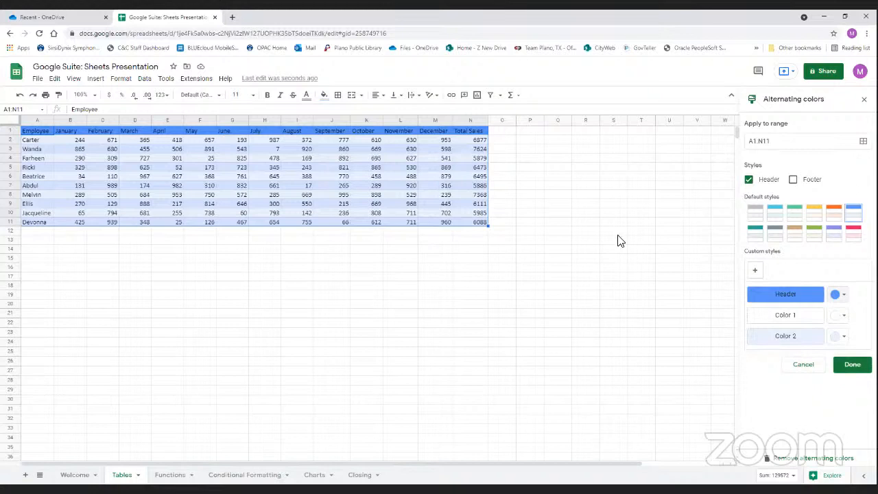
pyautogui.click(853, 365)
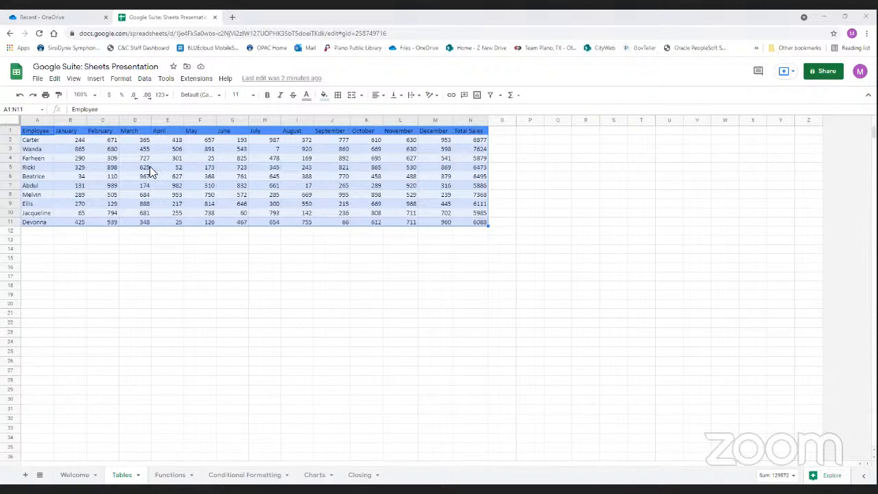
# Create a filter on the sales table and view the January column's sort and filter options
pyautogui.click(70, 149)
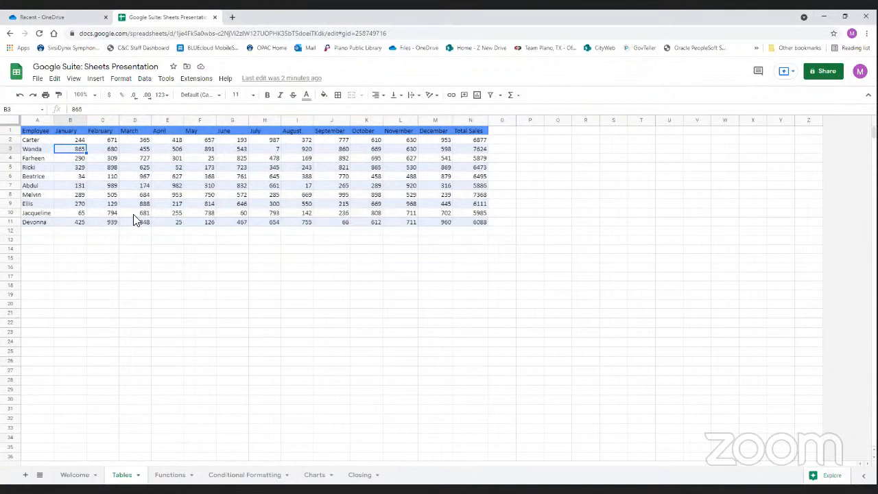
pyautogui.click(144, 79)
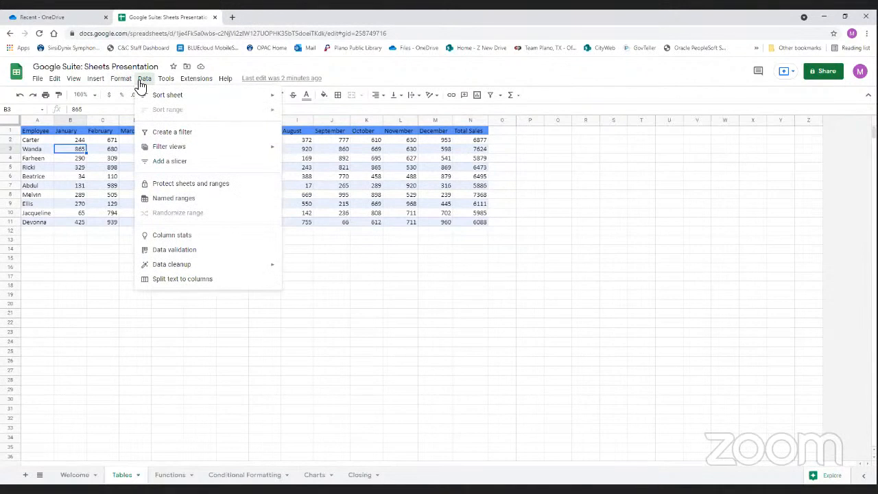
pyautogui.click(171, 133)
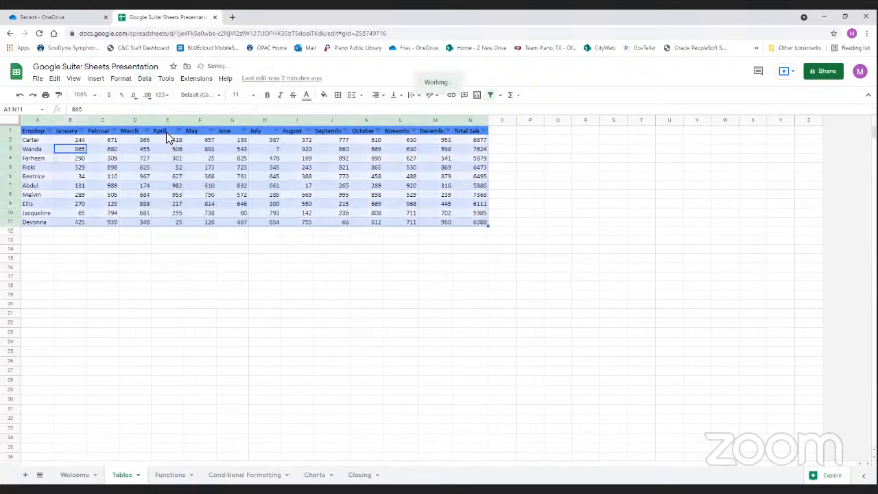
pyautogui.click(82, 131)
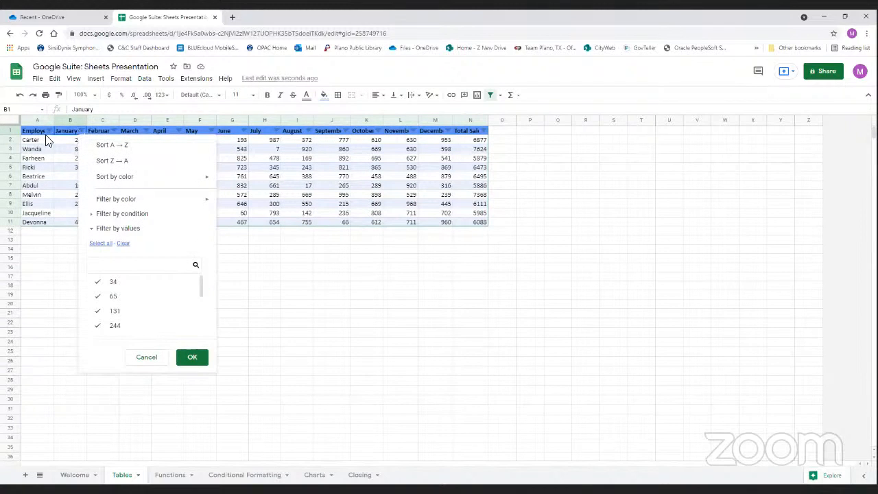
pyautogui.click(146, 358)
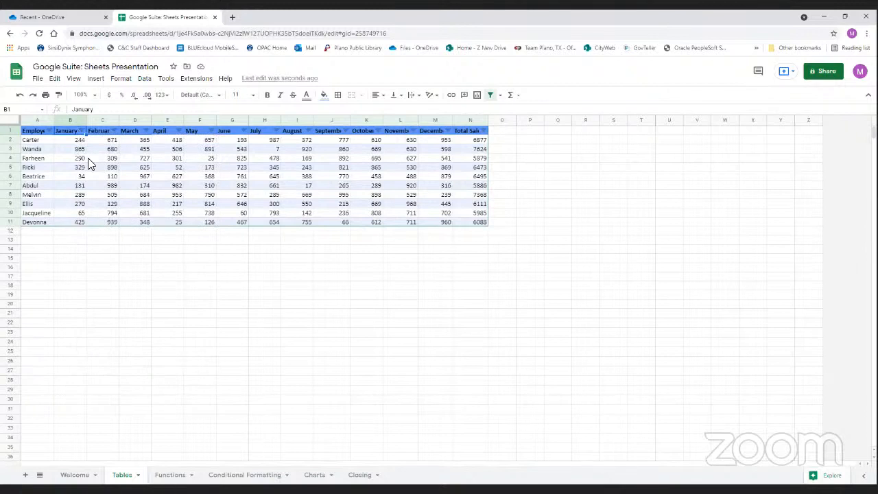
# Sort the sales table by the Employee column from A to Z and re-sort it from Z to A
pyautogui.click(49, 131)
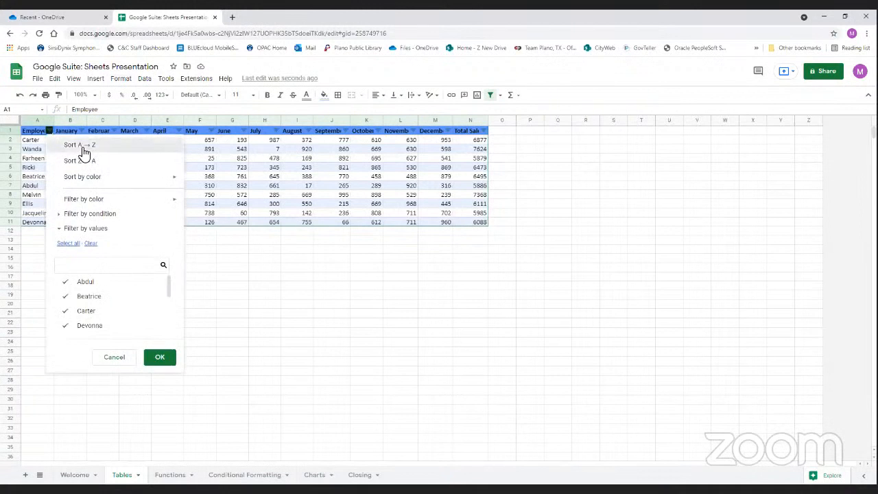
pyautogui.click(83, 147)
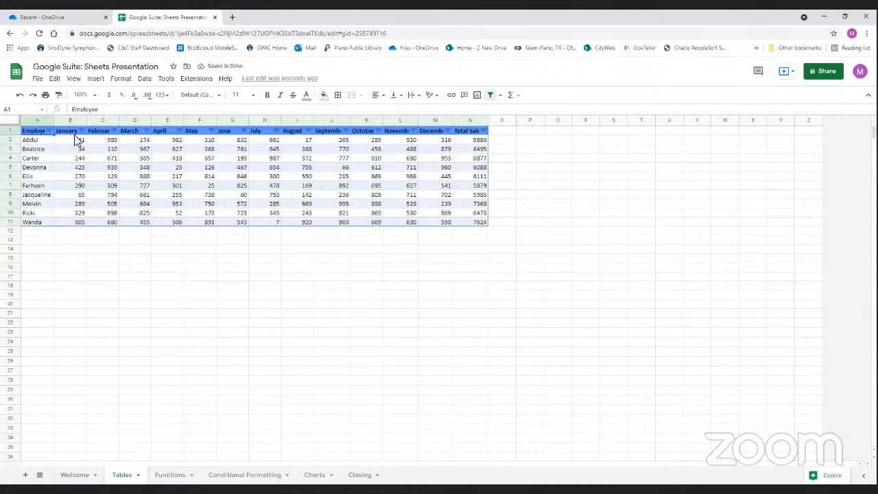
pyautogui.click(49, 130)
pyautogui.click(78, 160)
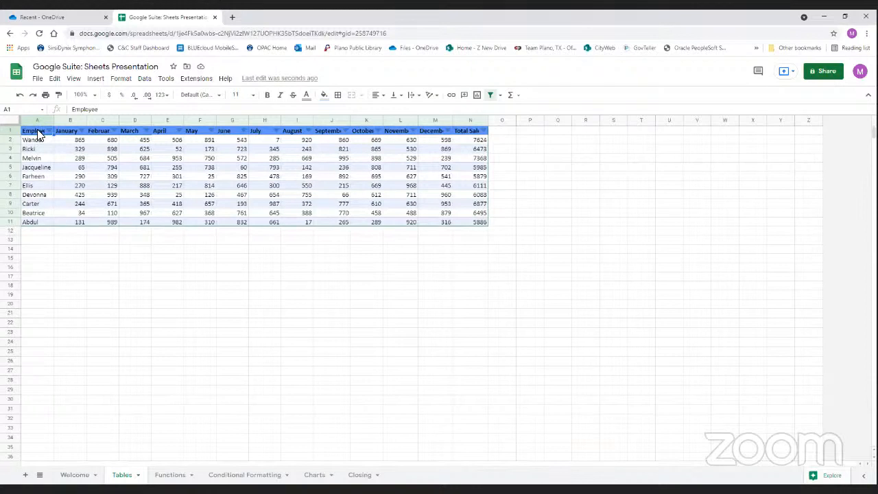
# Define the sales table range A1:N11 as a named range called Table1
pyautogui.moveTo(39, 135); pyautogui.dragTo(466, 221)
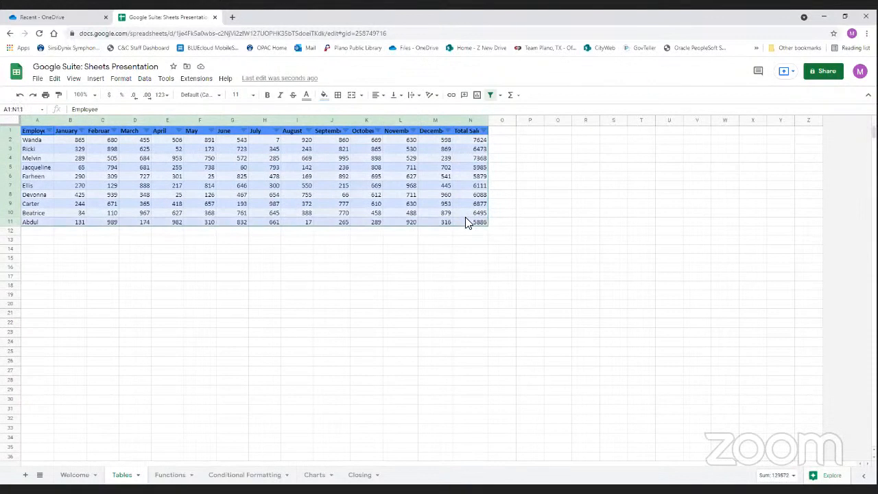
pyautogui.click(144, 79)
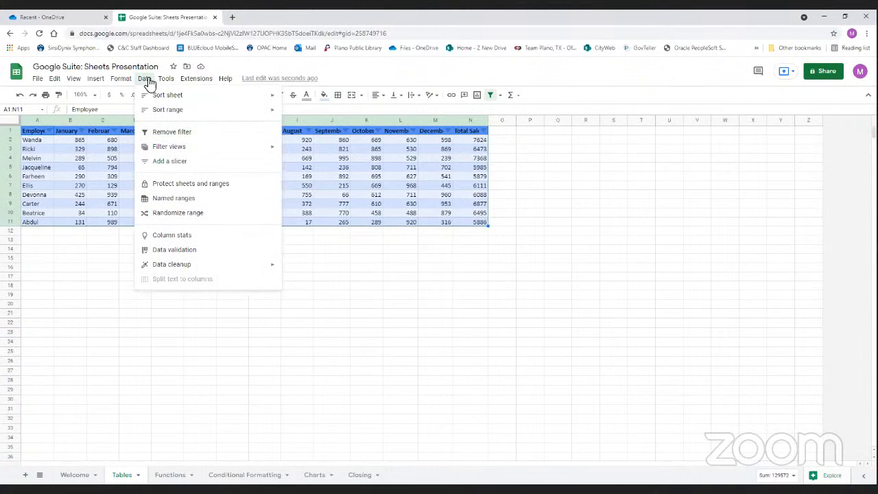
pyautogui.click(173, 199)
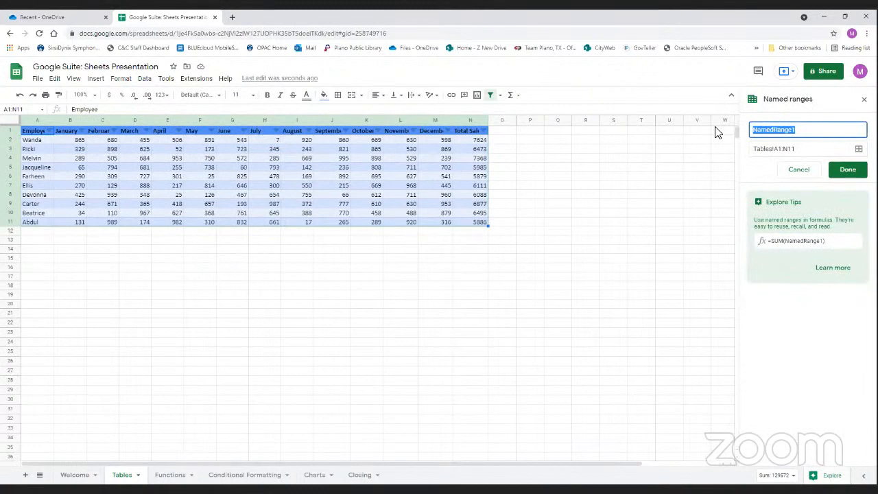
pyautogui.write('Table1')
pyautogui.click(847, 171)
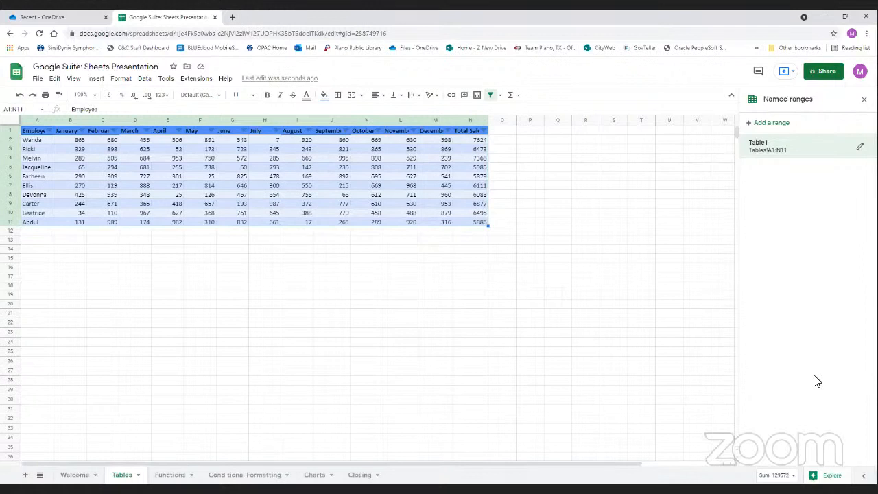
# Go to the Functions sheet, close the named ranges pane and clear the Rank formulas in O2:O11
pyautogui.click(172, 475)
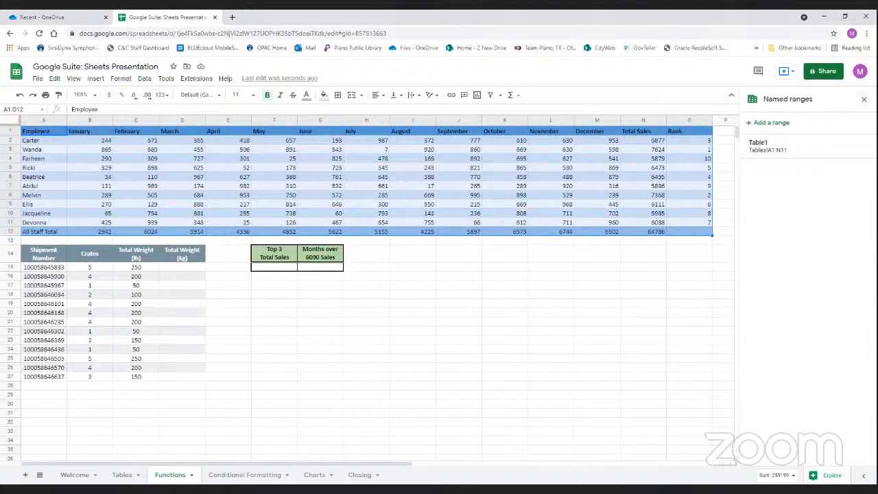
pyautogui.click(864, 98)
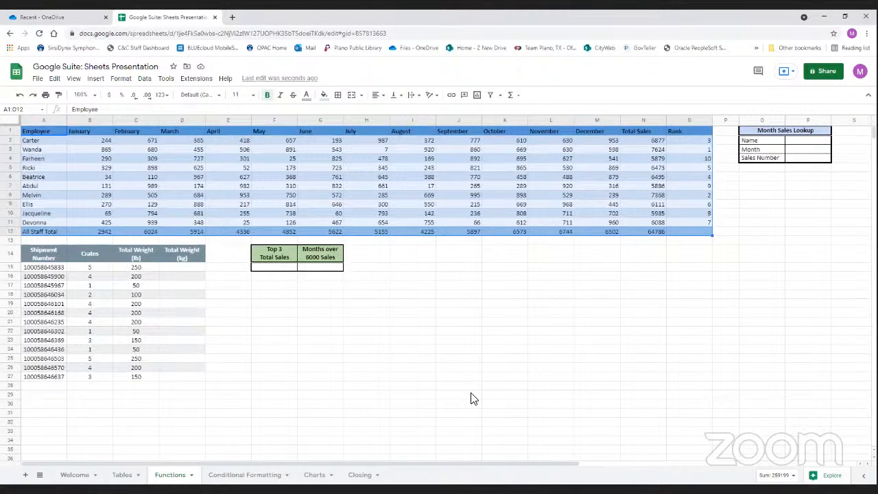
pyautogui.moveTo(698, 140); pyautogui.dragTo(701, 228)
pyautogui.click(701, 228)
pyautogui.moveTo(702, 141); pyautogui.dragTo(704, 226)
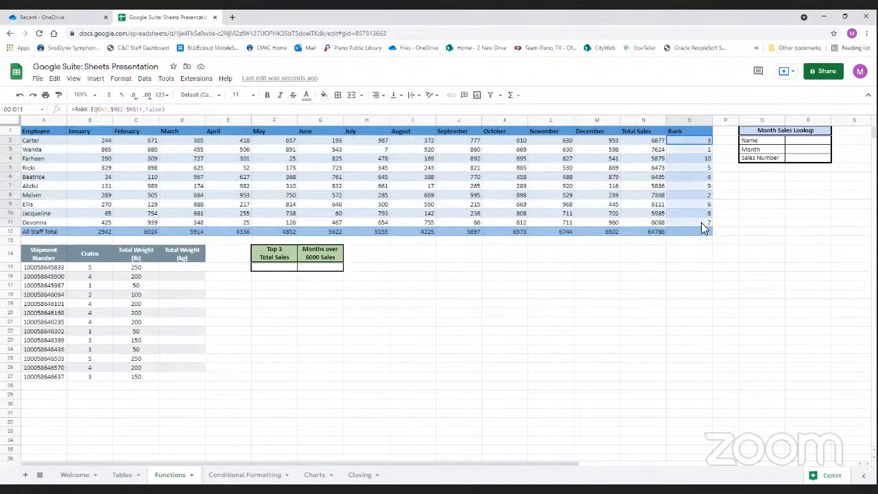
pyautogui.press('Delete')
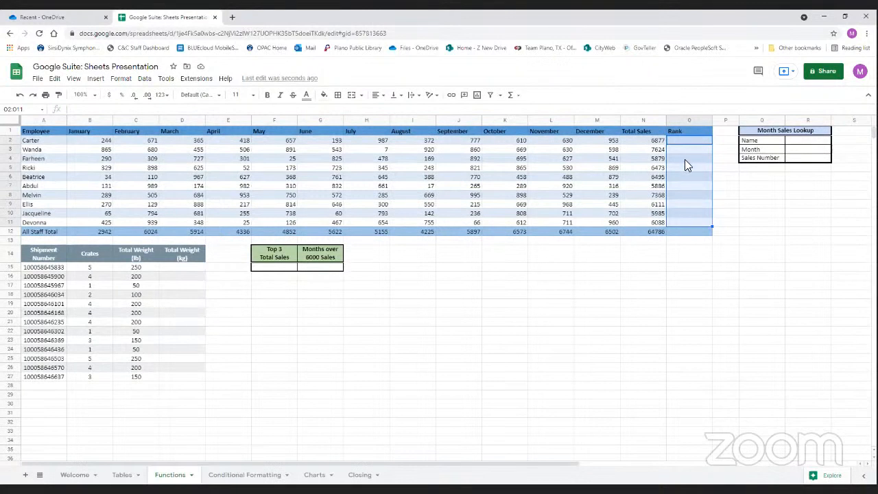
# Enter =RANK.EQ(N2,N2:N11,false) in O2 to rank the first employee's total sales, and dismiss the suggested autofill
pyautogui.click(752, 201)
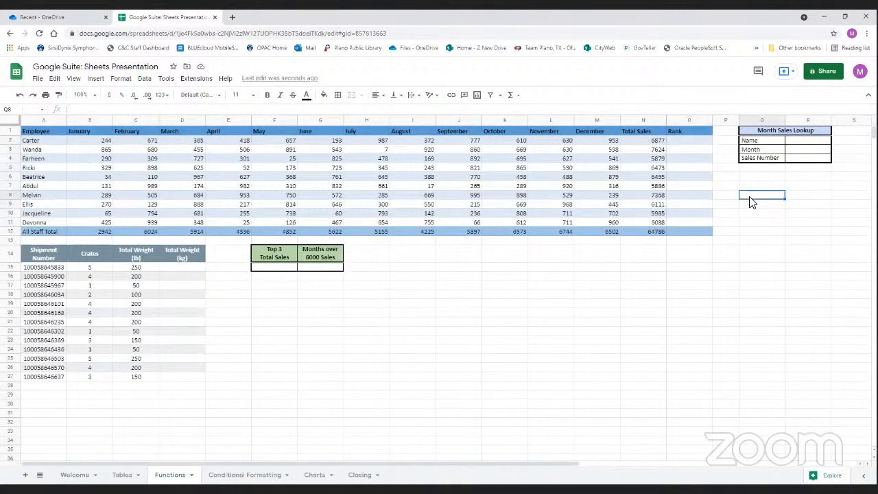
pyautogui.click(693, 141)
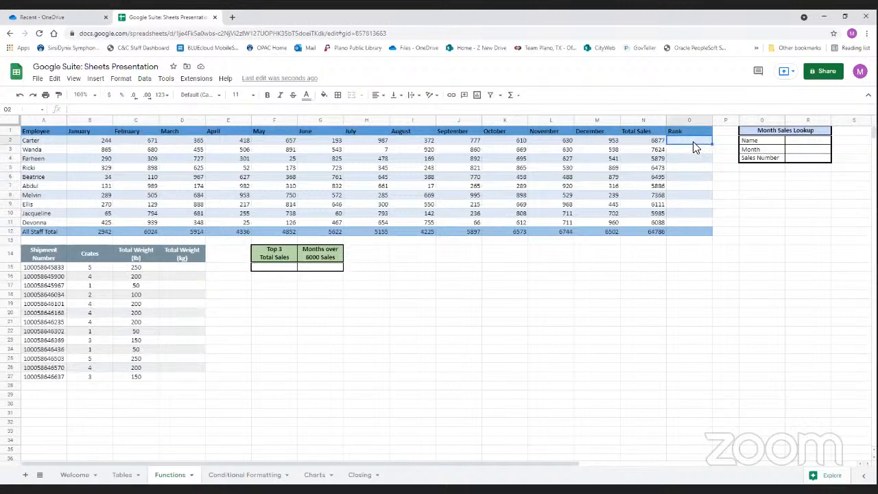
pyautogui.write('=')
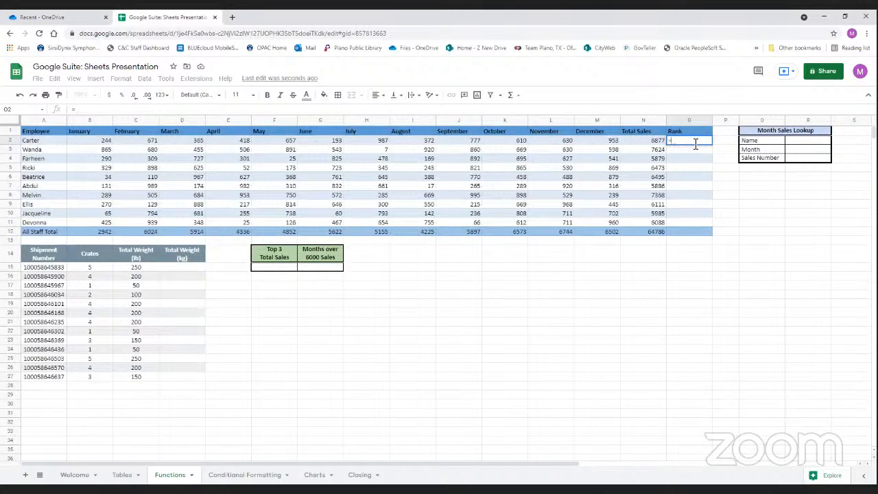
pyautogui.write('rank')
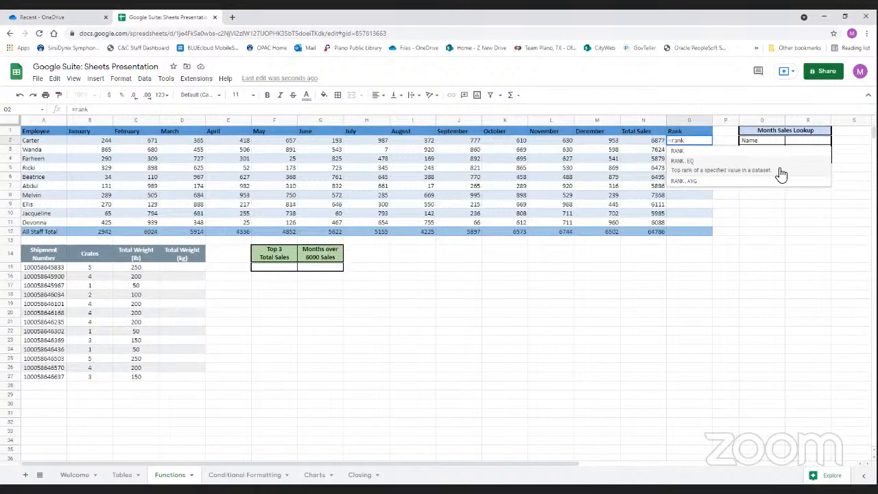
pyautogui.click(696, 169)
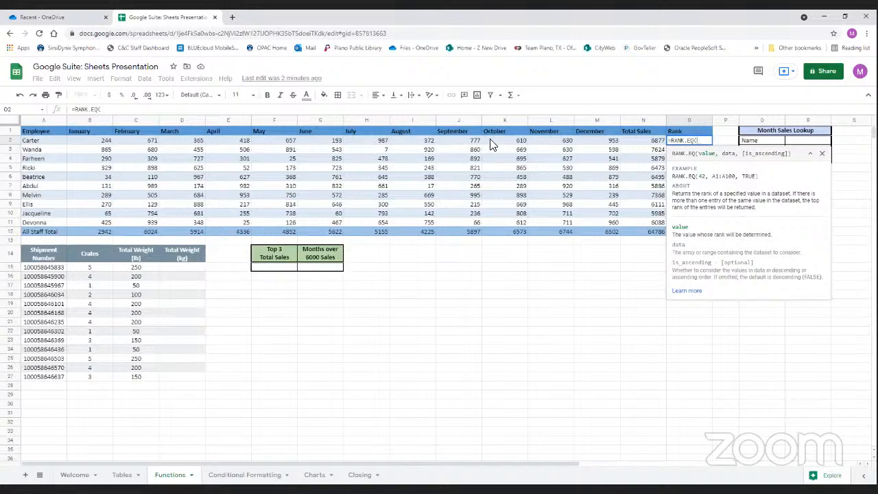
pyautogui.click(656, 144)
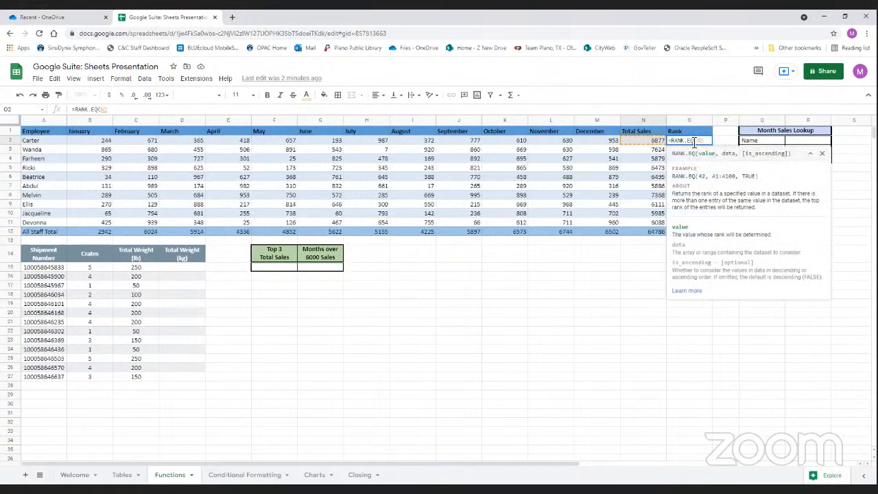
pyautogui.write(',')
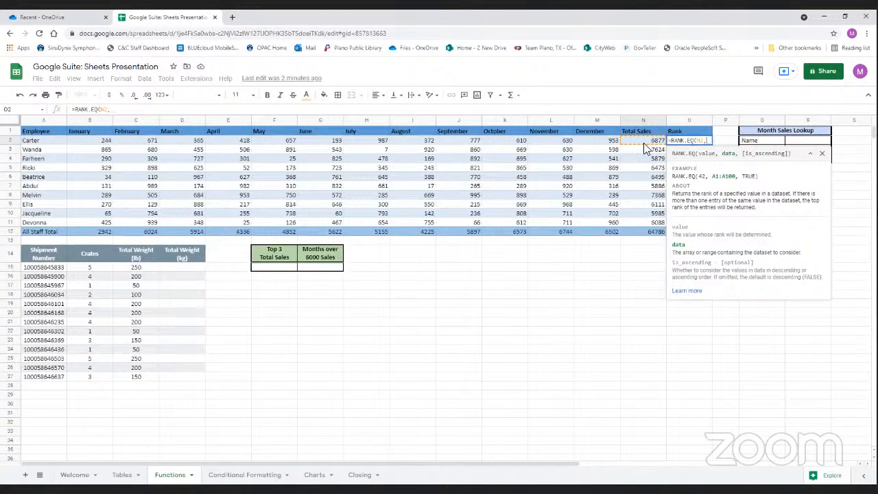
pyautogui.moveTo(645, 144); pyautogui.dragTo(639, 228)
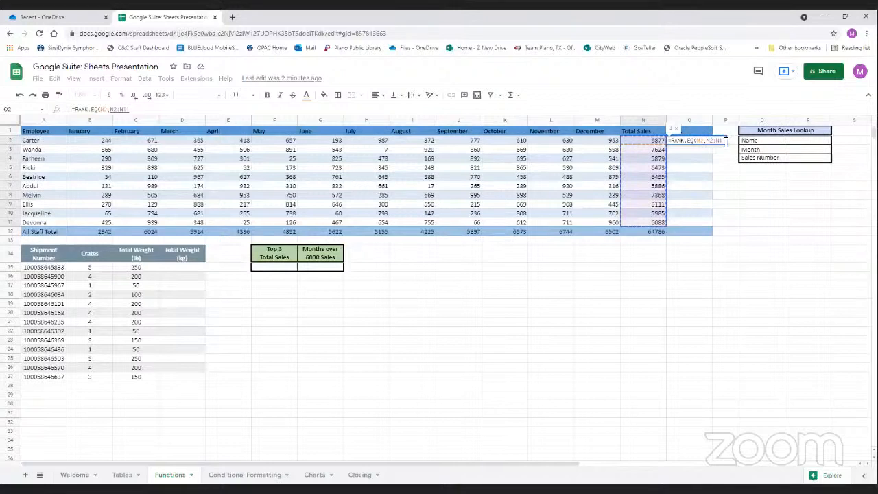
pyautogui.write(',')
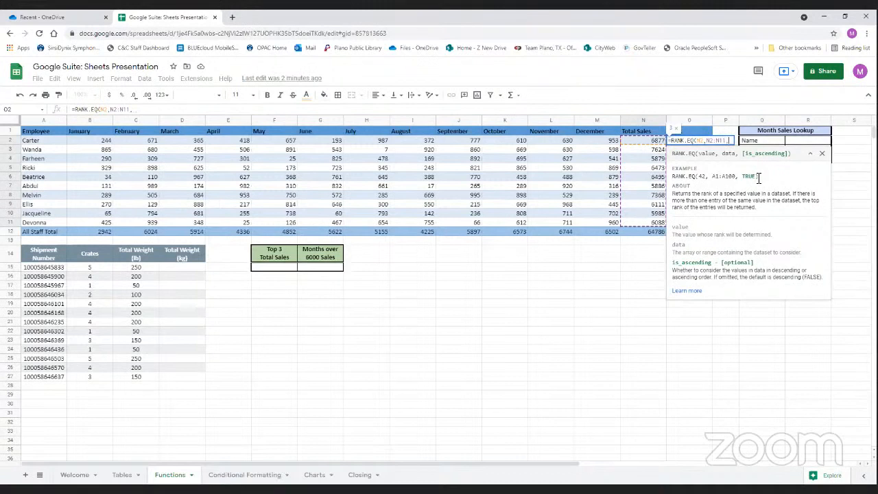
pyautogui.write('false')
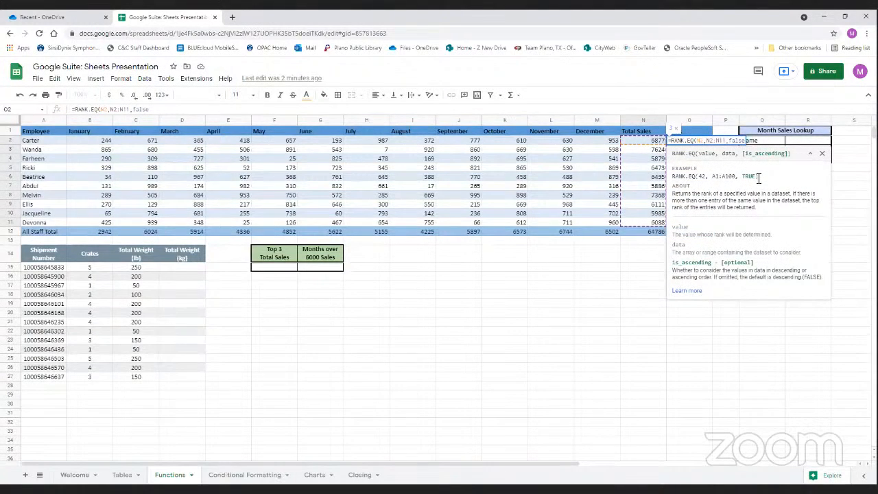
pyautogui.write(')')
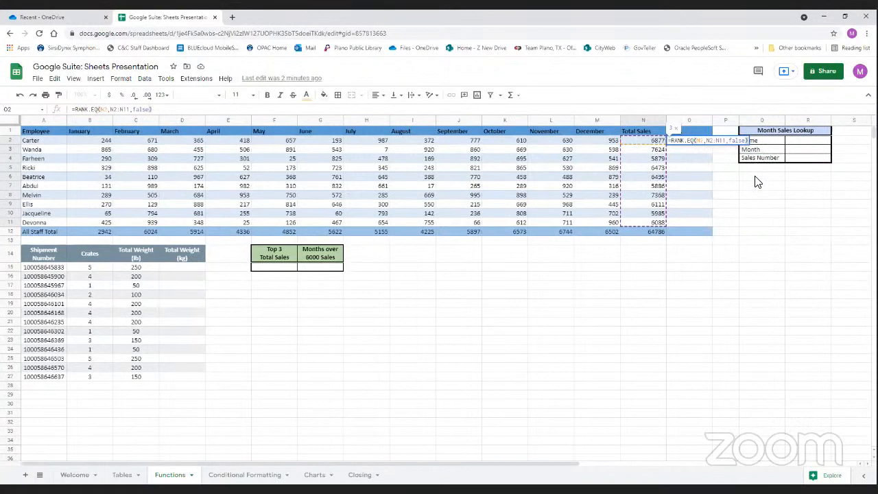
pyautogui.press('Return')
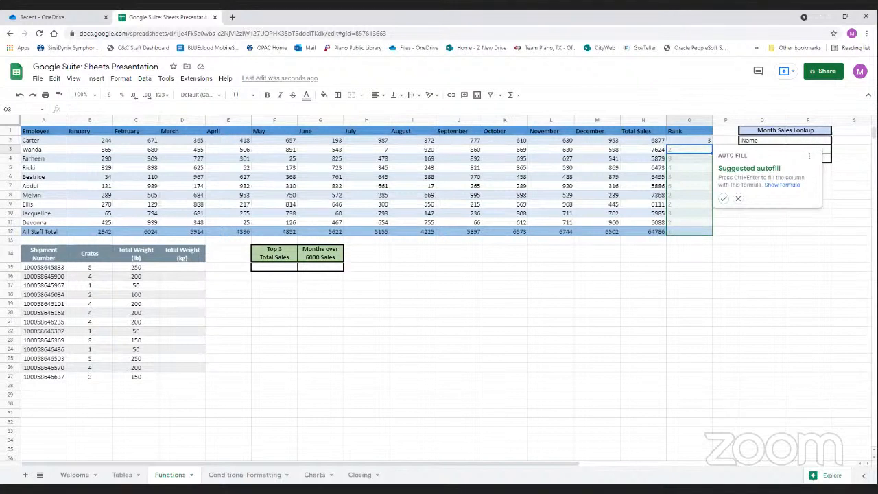
pyautogui.click(741, 201)
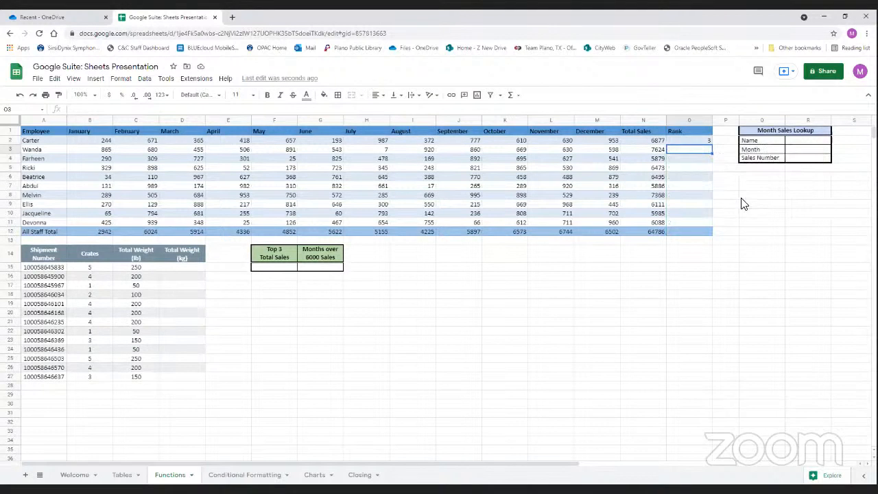
# Fill the Rank formula from O2 down to O11 and inspect the ranges referenced by the formulas in O2, O3 and O4
pyautogui.click(700, 141)
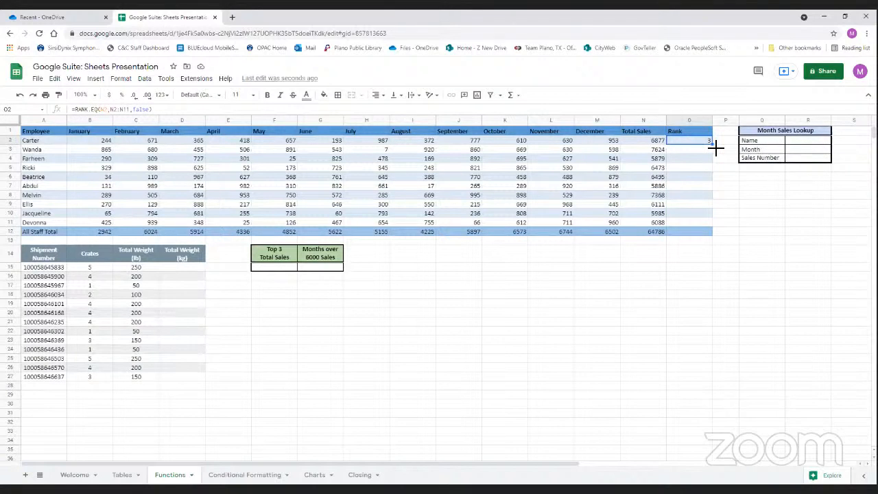
pyautogui.moveTo(718, 147); pyautogui.dragTo(709, 222)
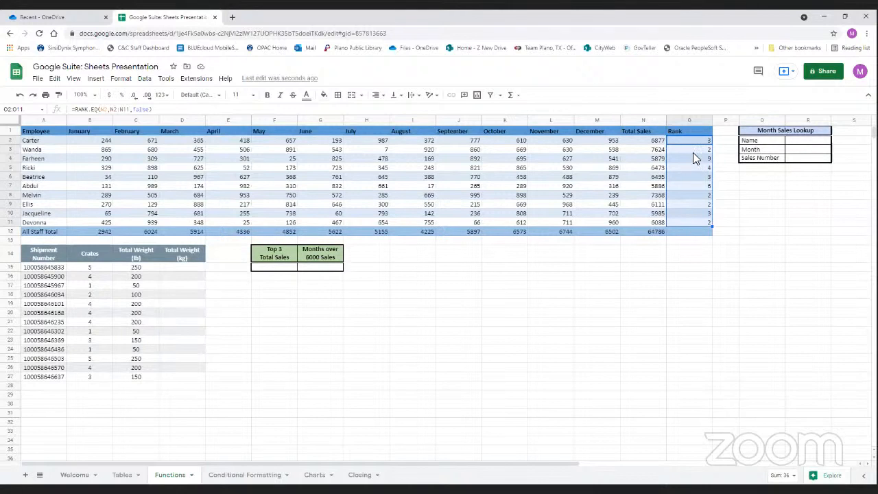
pyautogui.doubleClick(112, 110)
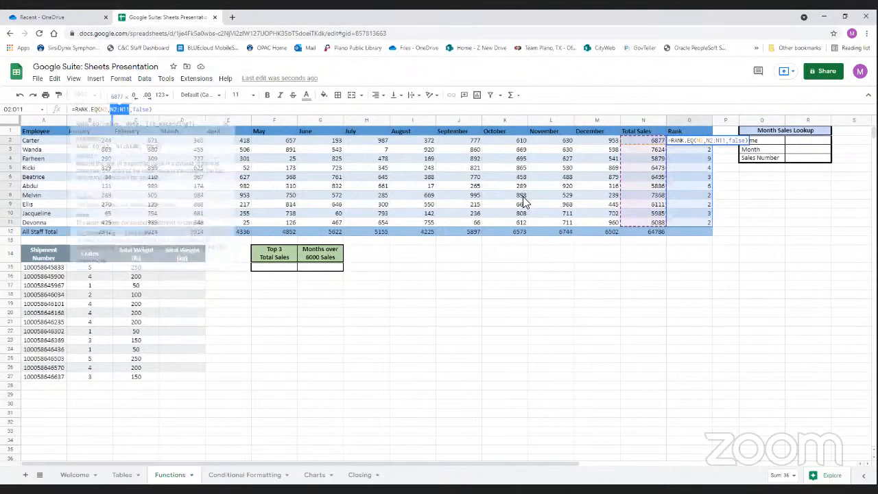
pyautogui.click(655, 160)
pyautogui.click(687, 149)
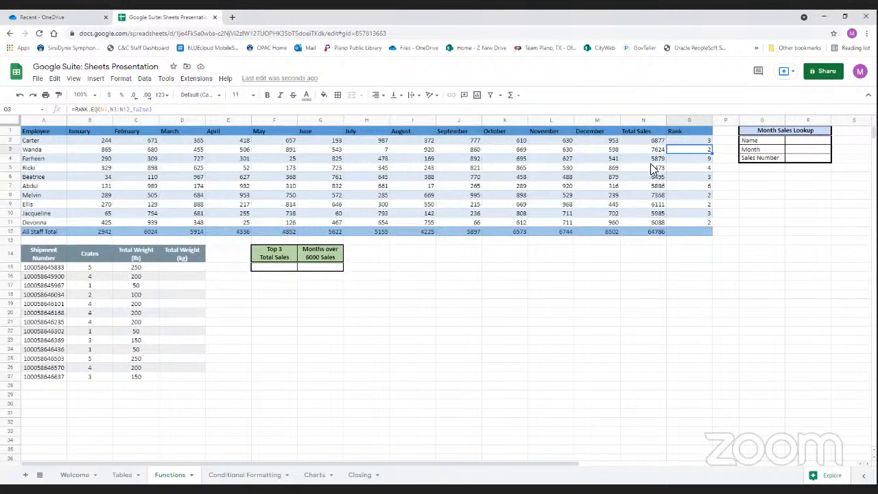
pyautogui.doubleClick(691, 151)
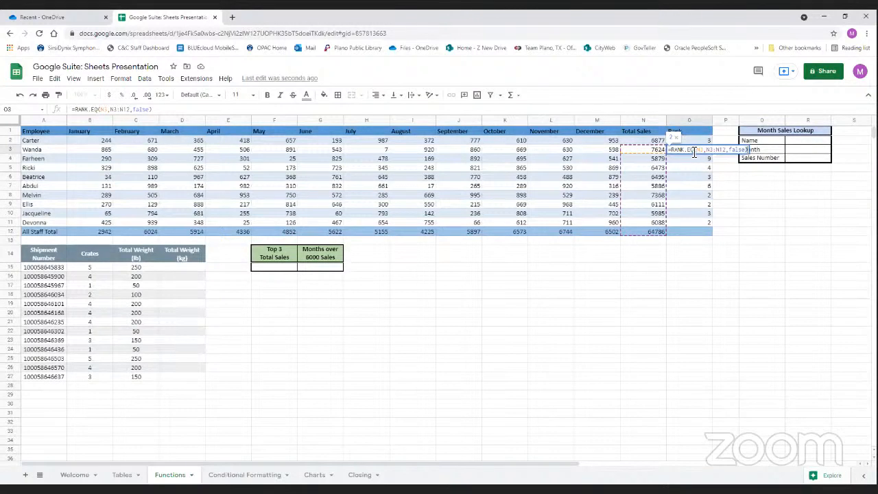
pyautogui.press('Return')
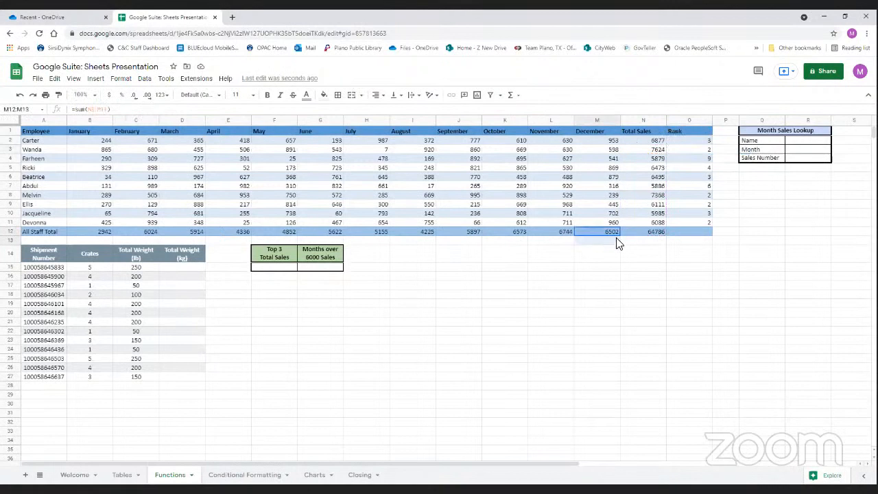
pyautogui.doubleClick(709, 166)
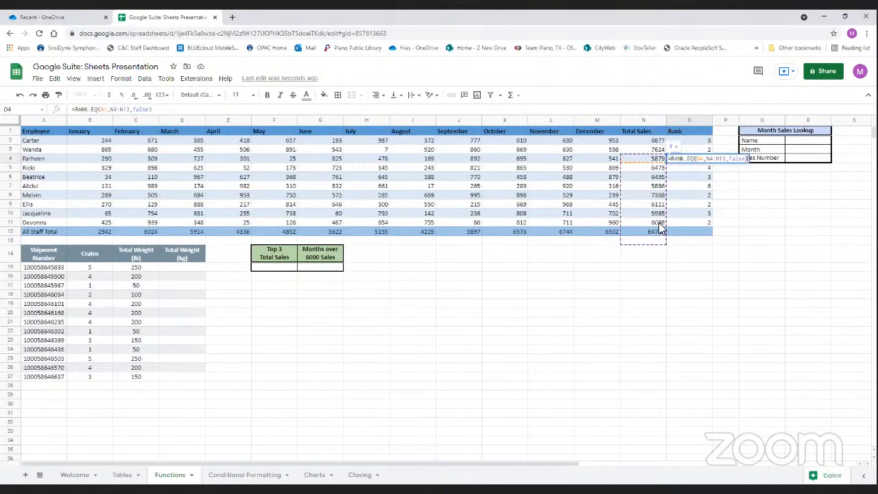
# Undo the fill of the Rank formula below O2
pyautogui.click(700, 142)
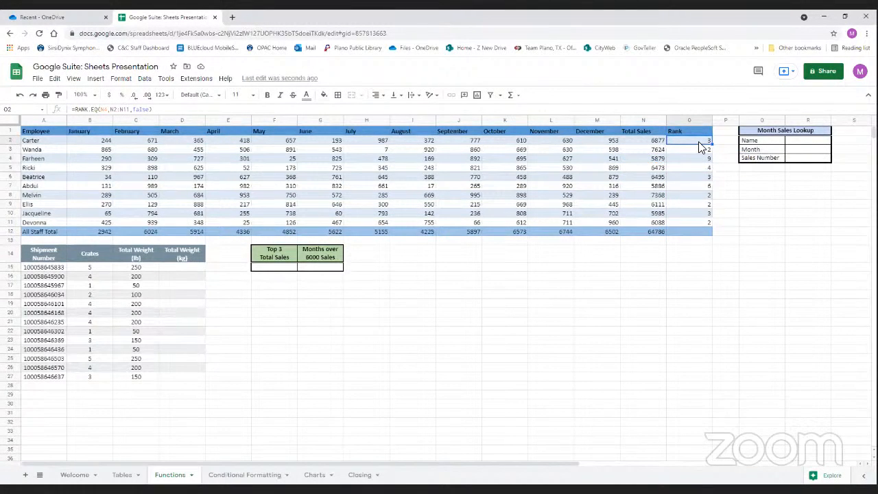
pyautogui.hotkey('ctrl', 'z')
# Make the data range in O2's RANK.EQ formula absolute as $N$2:$N$11 and fill the formula down to O11
pyautogui.click(146, 110)
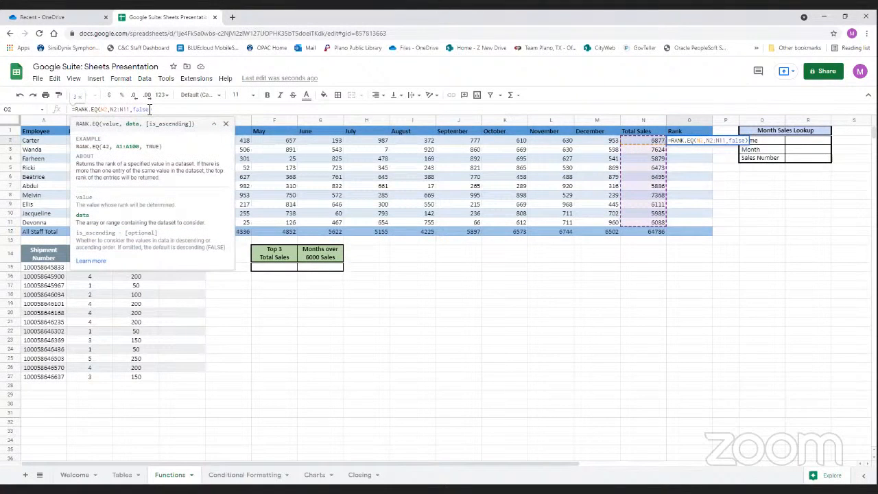
pyautogui.press('F4')
pyautogui.click(131, 115)
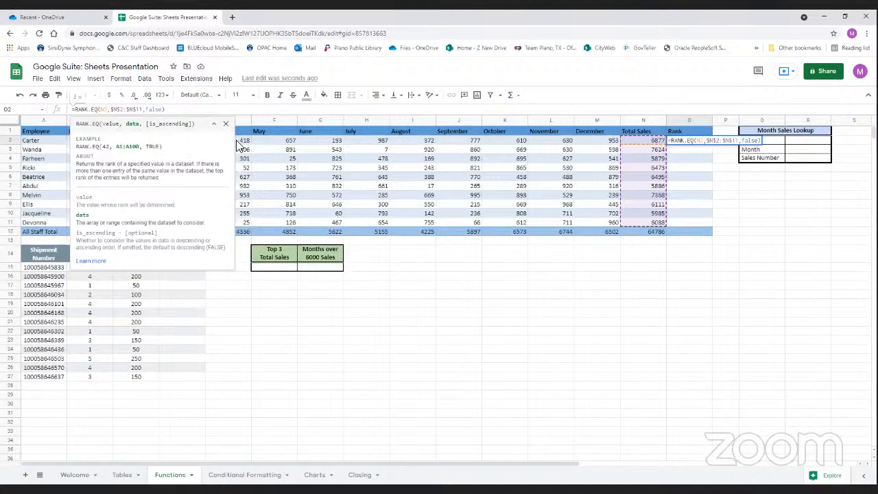
pyautogui.press('F4')
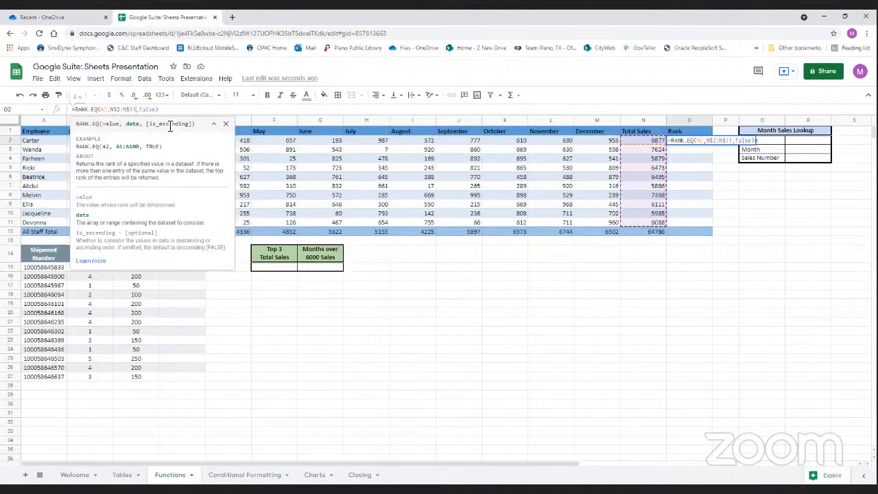
pyautogui.press('F4')
pyautogui.press('F4')
pyautogui.press('F4')
pyautogui.press('Return')
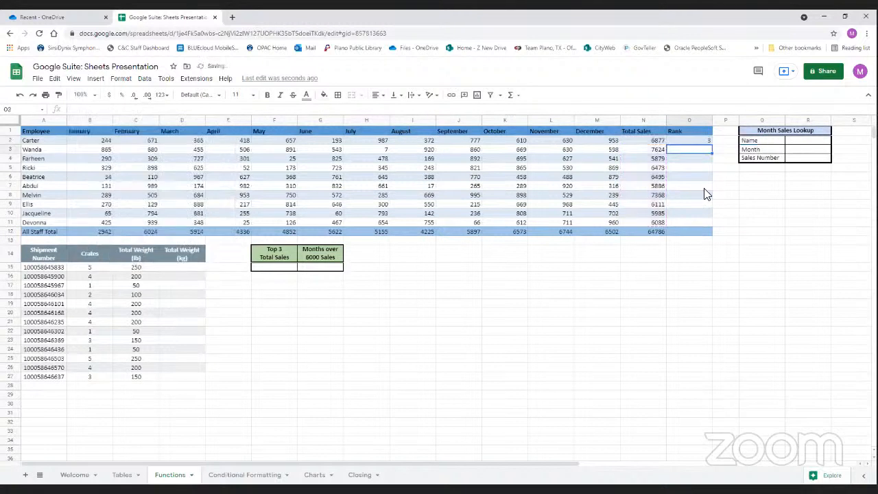
pyautogui.click(707, 141)
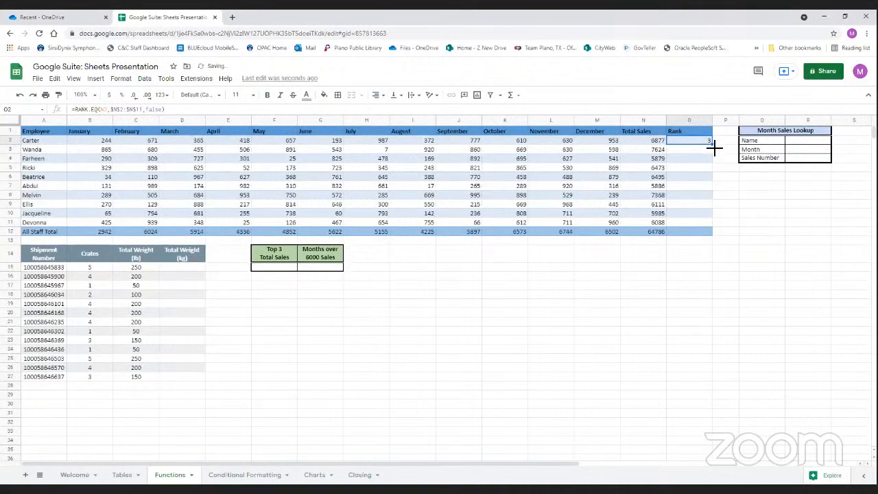
pyautogui.moveTo(702, 221); pyautogui.dragTo(700, 223)
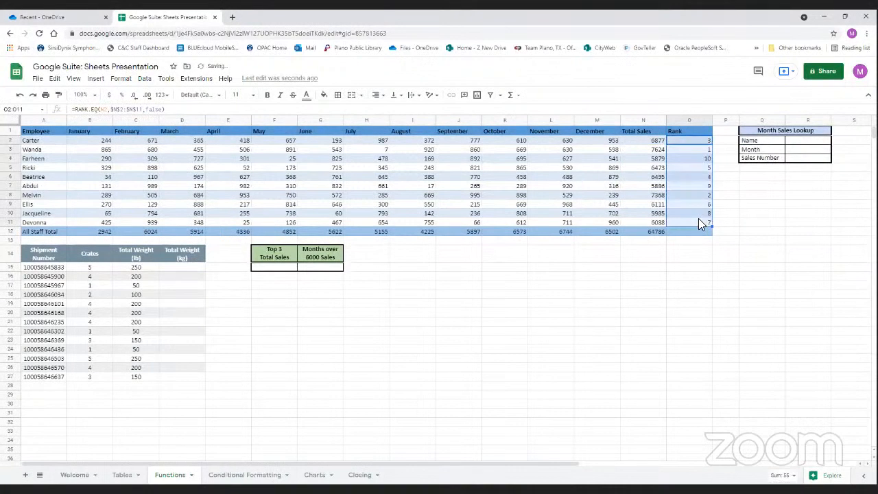
# Inspect the value and range references in the filled Rank formulas in O3, O4 and O5
pyautogui.click(701, 151)
pyautogui.doubleClick(700, 149)
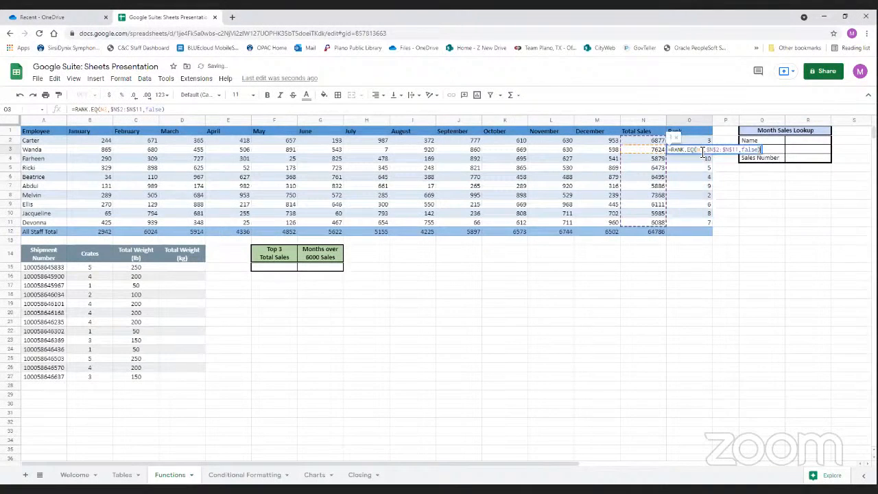
pyautogui.doubleClick(674, 159)
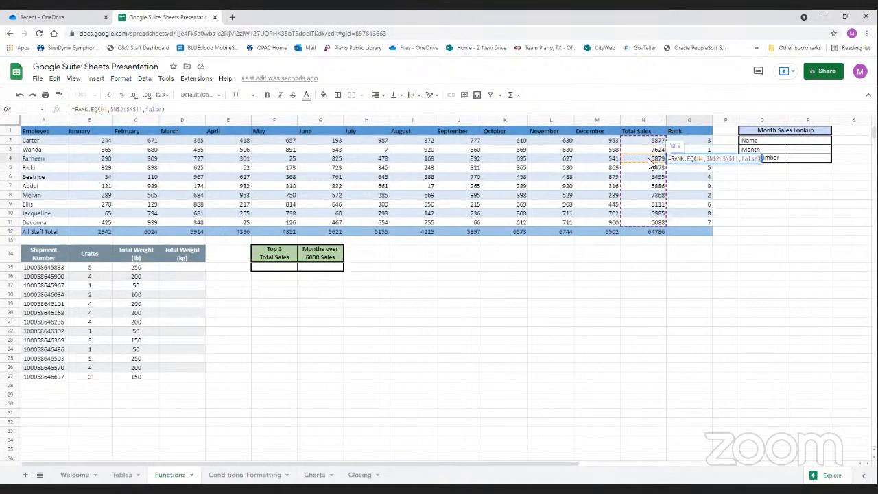
pyautogui.doubleClick(697, 159)
pyautogui.press('Return')
pyautogui.doubleClick(710, 171)
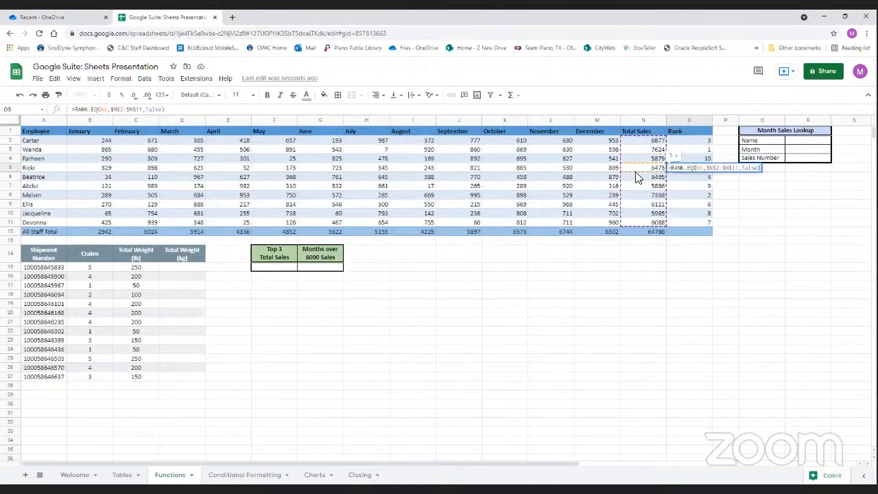
pyautogui.click(690, 142)
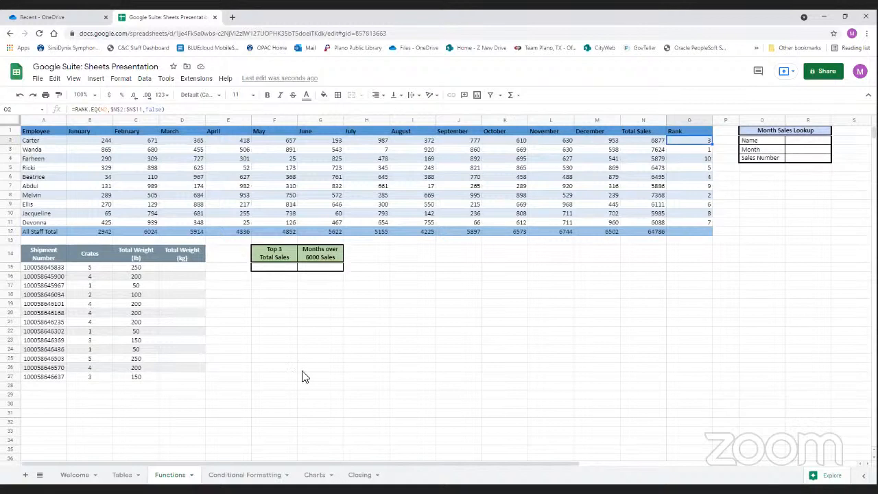
# Start a SUMIF formula in F15 under Top 3 Total Sales, using the Rank values O2:O11 as the tested range
pyautogui.click(262, 271)
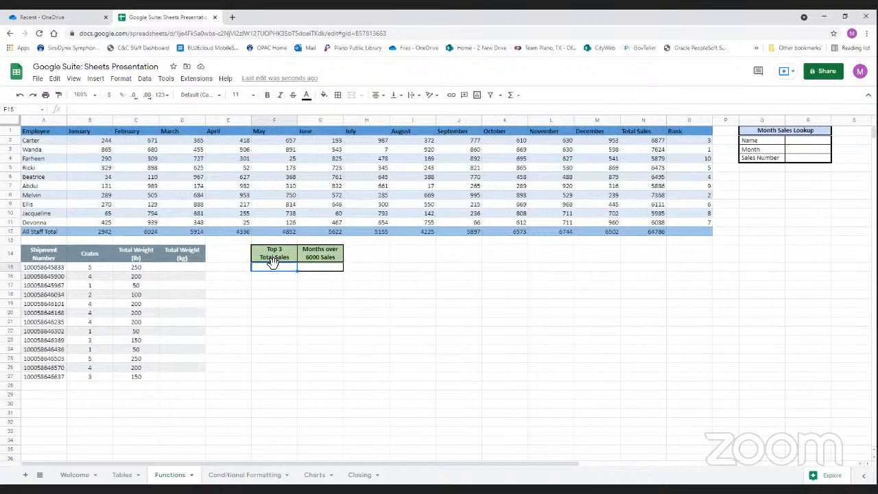
pyautogui.write('=')
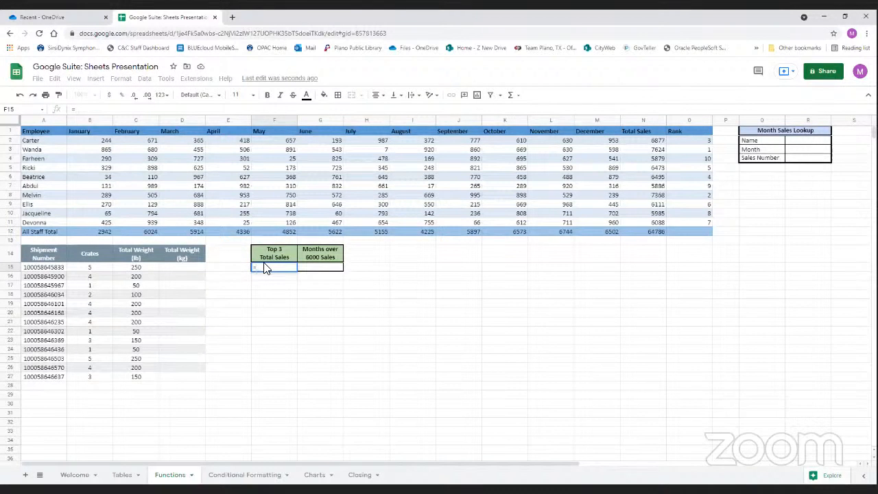
pyautogui.write('sum')
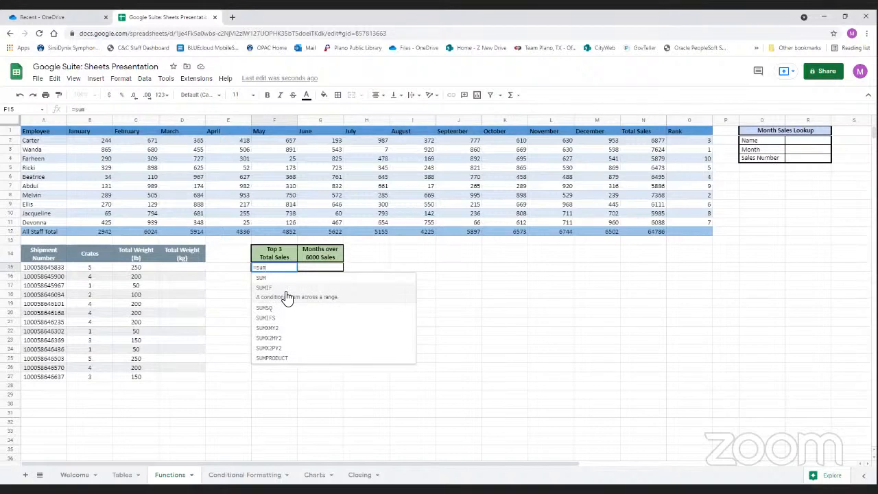
pyautogui.click(286, 296)
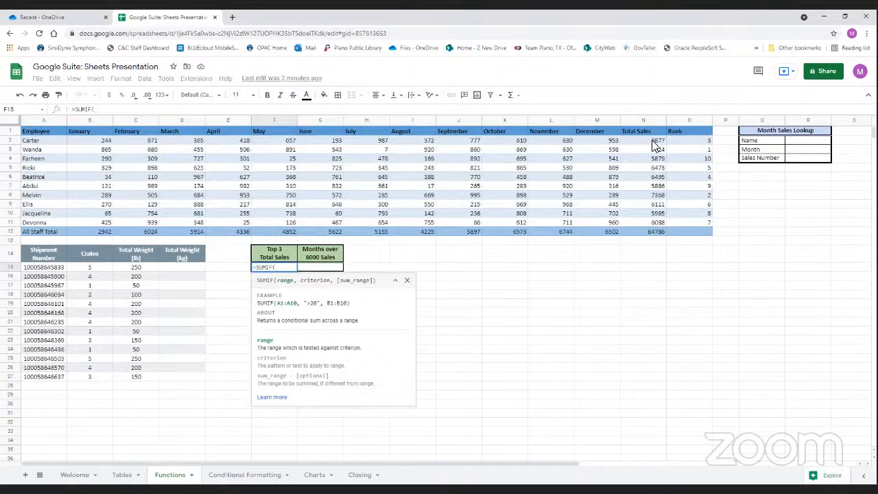
pyautogui.click(692, 140)
pyautogui.moveTo(692, 138); pyautogui.dragTo(693, 219)
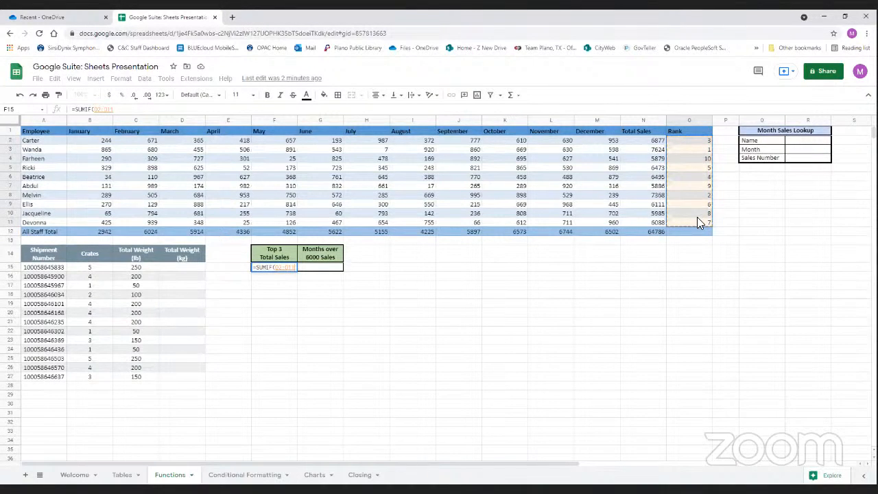
pyautogui.write(',')
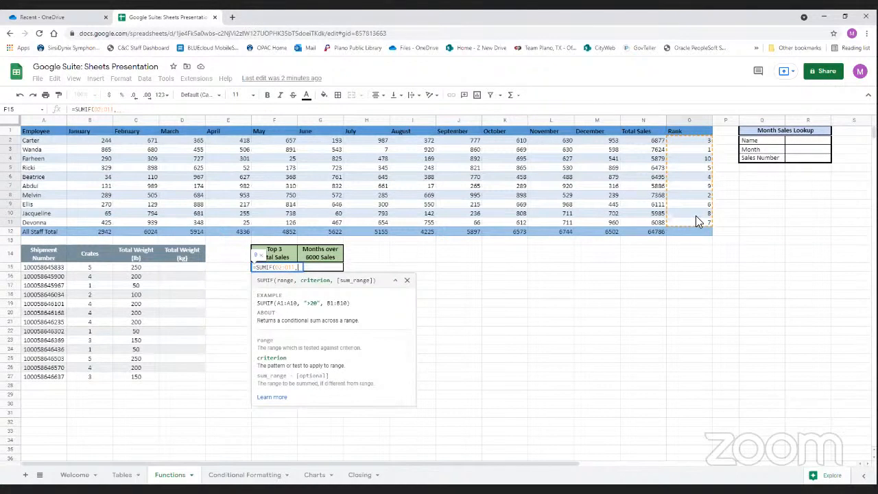
# Complete the SUMIF formula in F15 with the criterion "<=3" and the Total Sales values N2:N11 as the sum range
pyautogui.write('<=3')
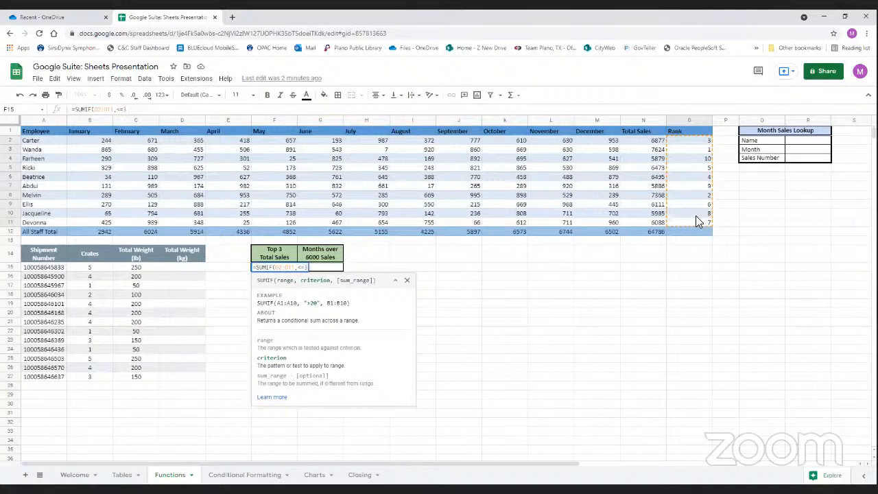
pyautogui.write('"')
pyautogui.write('"')
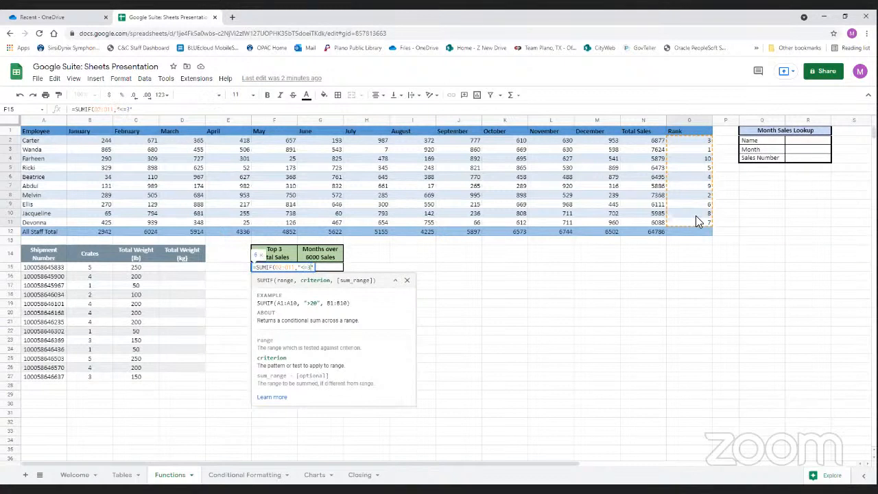
pyautogui.write(',')
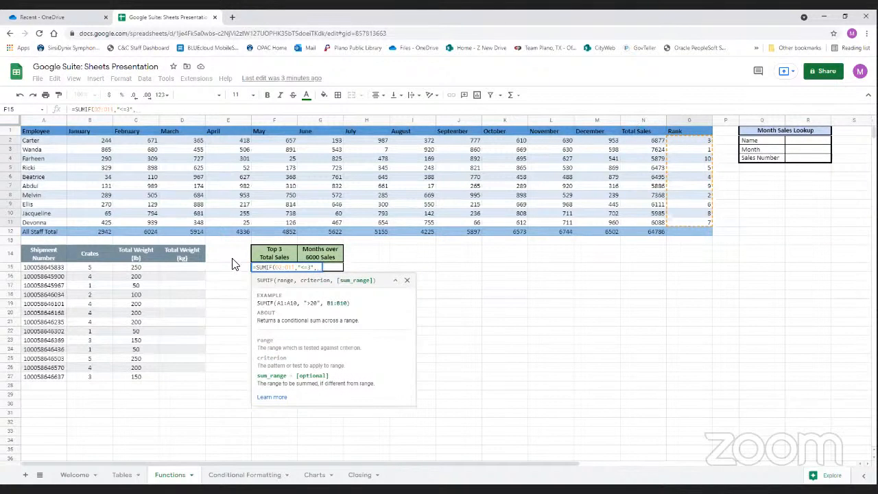
pyautogui.click(646, 133)
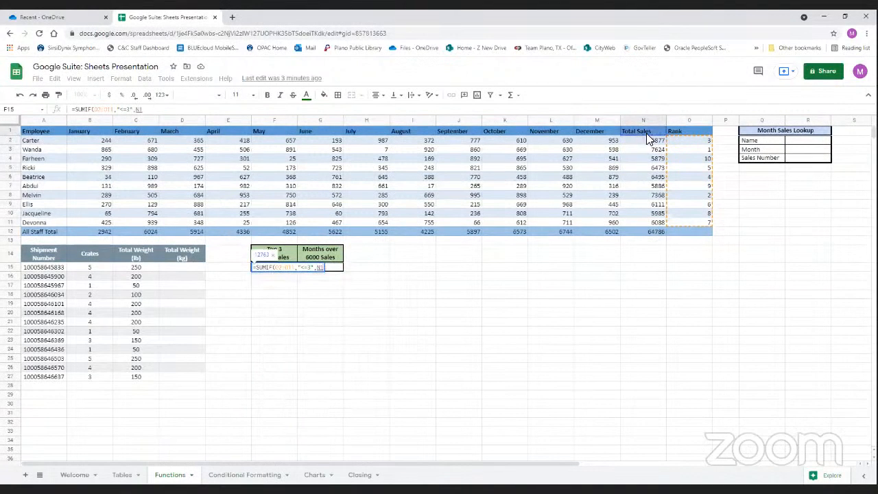
pyautogui.moveTo(640, 143); pyautogui.dragTo(638, 225)
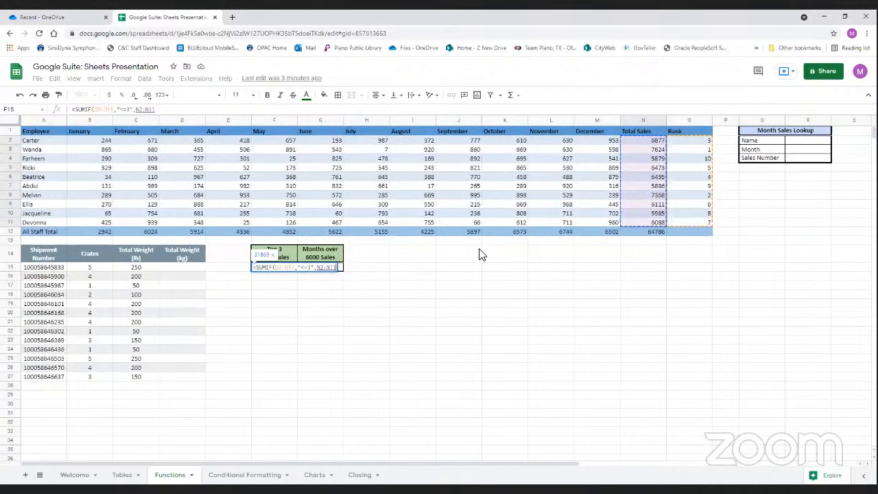
pyautogui.write(')')
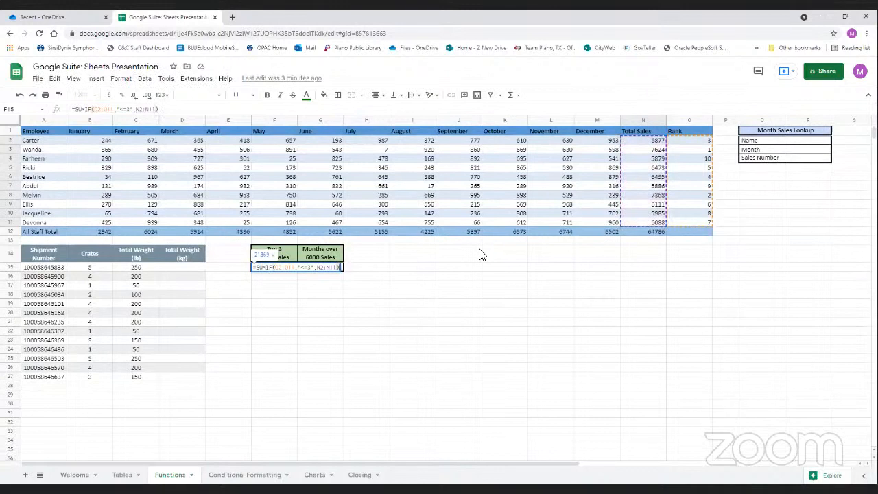
pyautogui.press('Return')
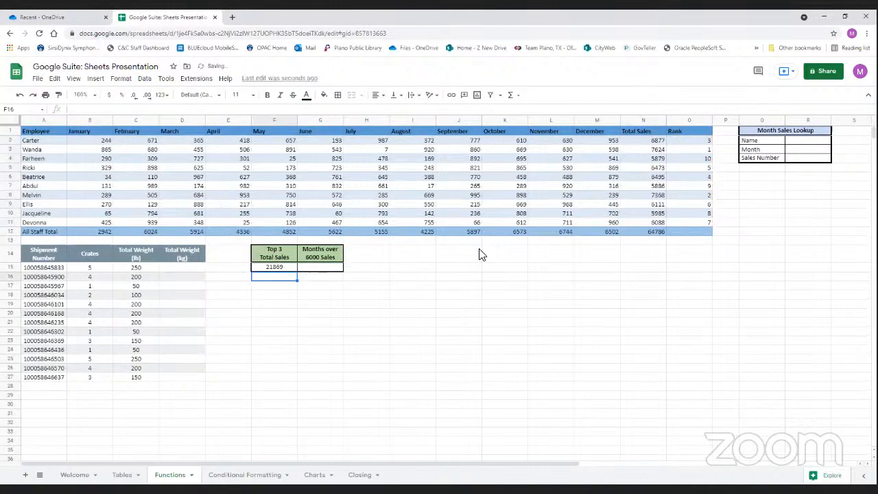
pyautogui.click(292, 261)
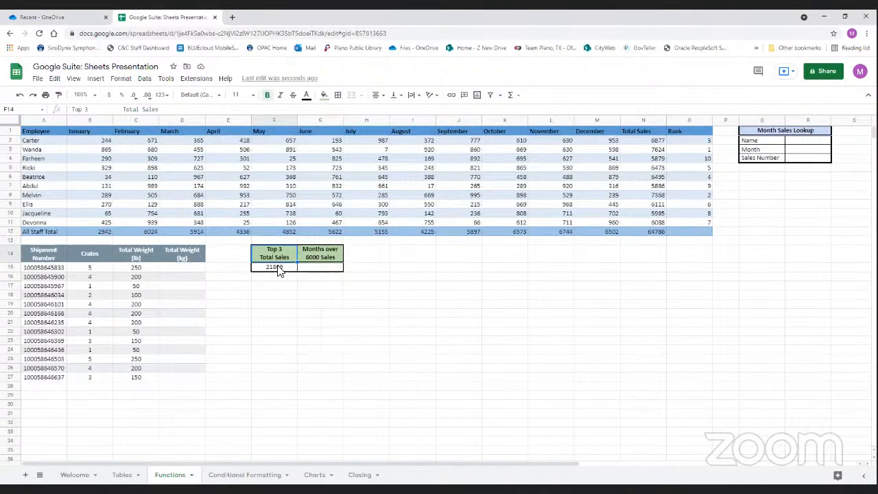
# Start a COUNTIF formula in G15 under Months over 6000 Sales, using the monthly All Staff Total values B12:M12 as the range
pyautogui.click(333, 272)
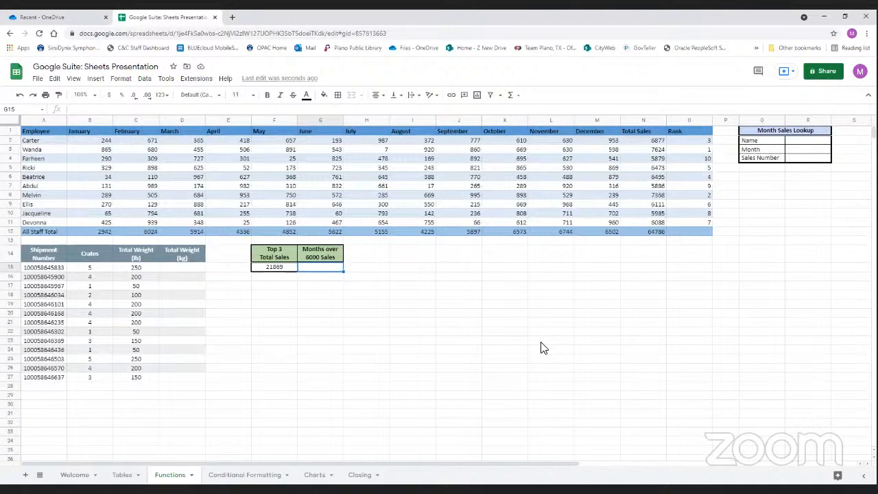
pyautogui.write('=')
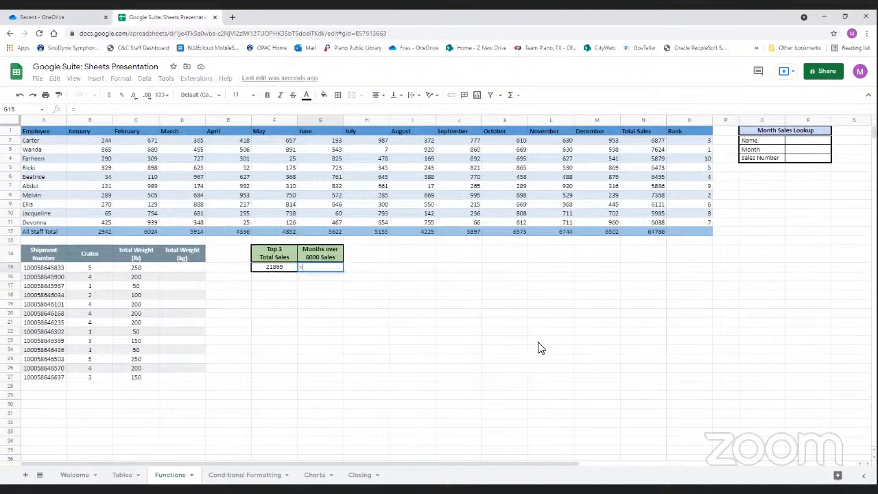
pyautogui.write('count')
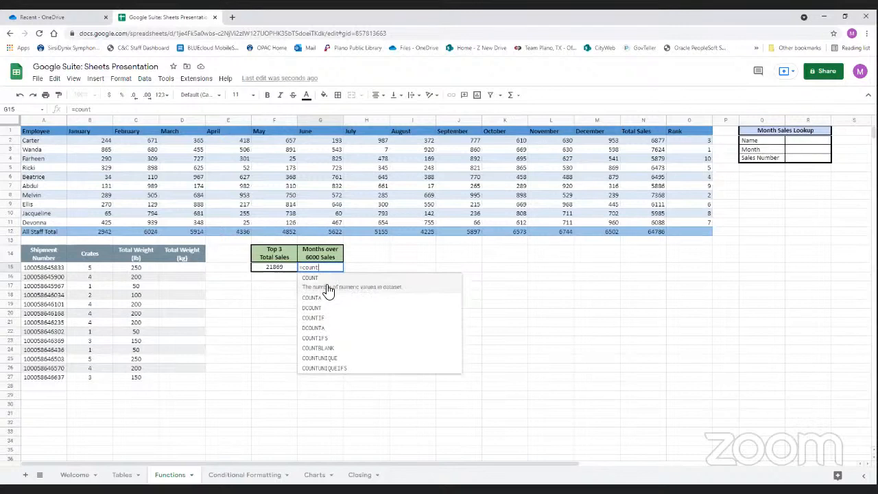
pyautogui.click(412, 320)
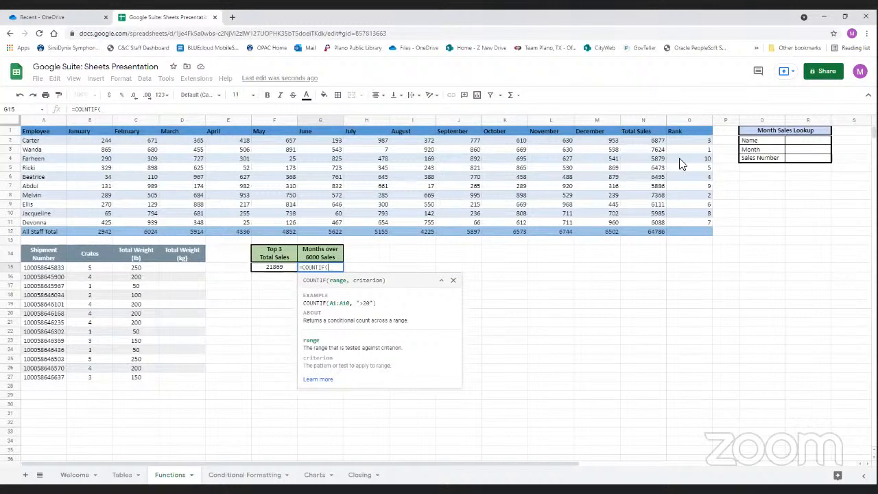
pyautogui.click(692, 140)
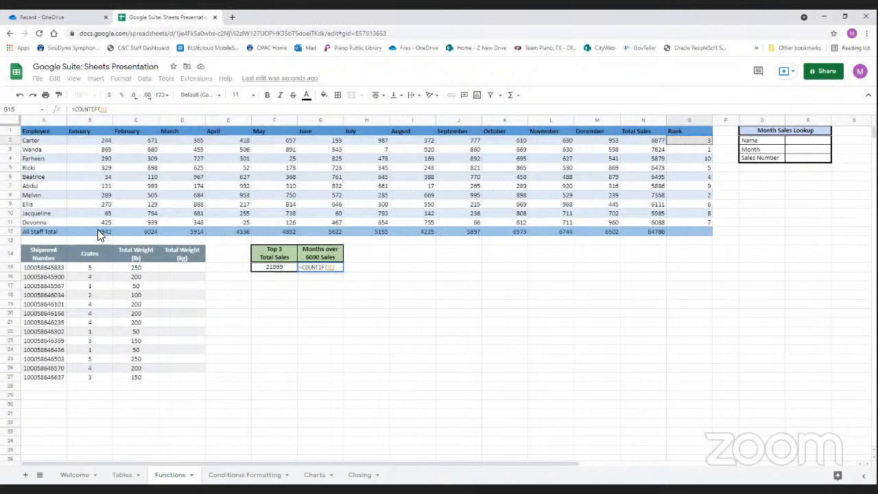
pyautogui.moveTo(98, 234); pyautogui.dragTo(607, 229)
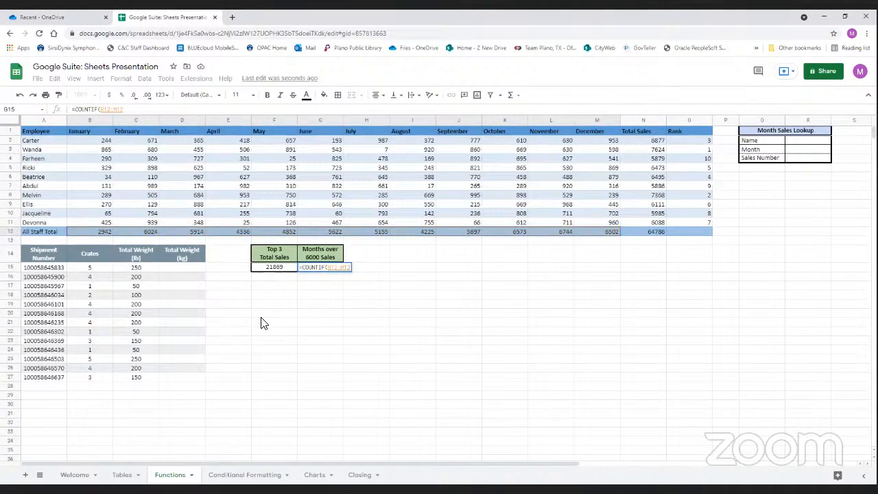
pyautogui.write(',')
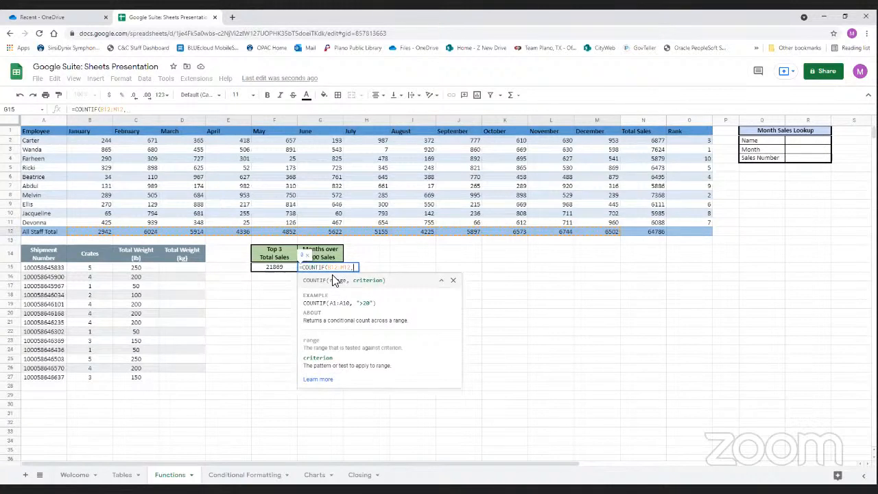
# Complete the COUNTIF formula in G15 with the criterion ">6000" and reselect the cell to review its formula
pyautogui.write('"')
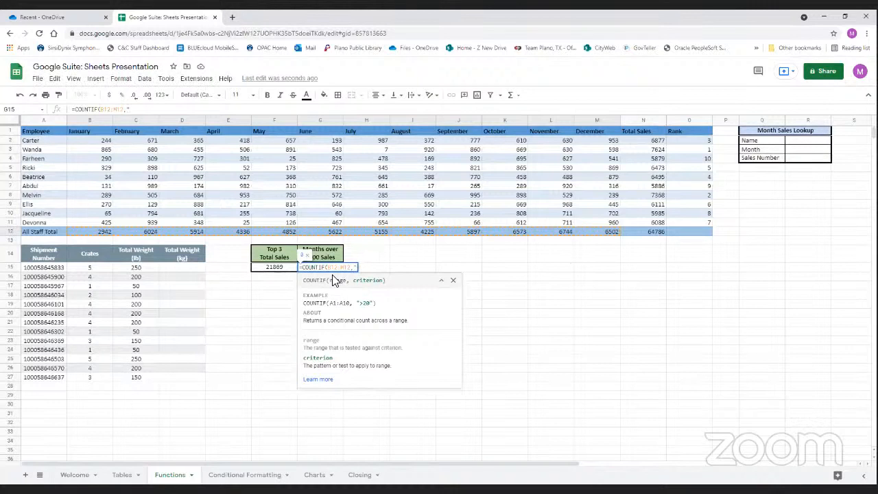
pyautogui.write('>6000")')
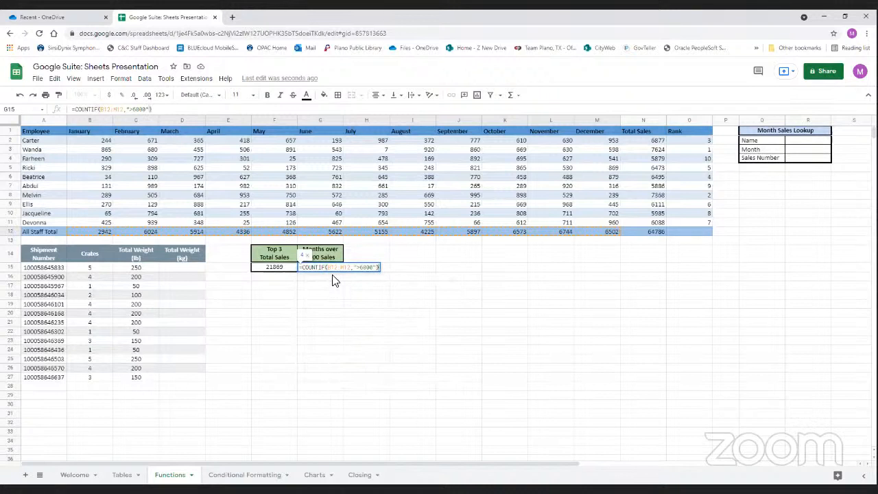
pyautogui.press('Return')
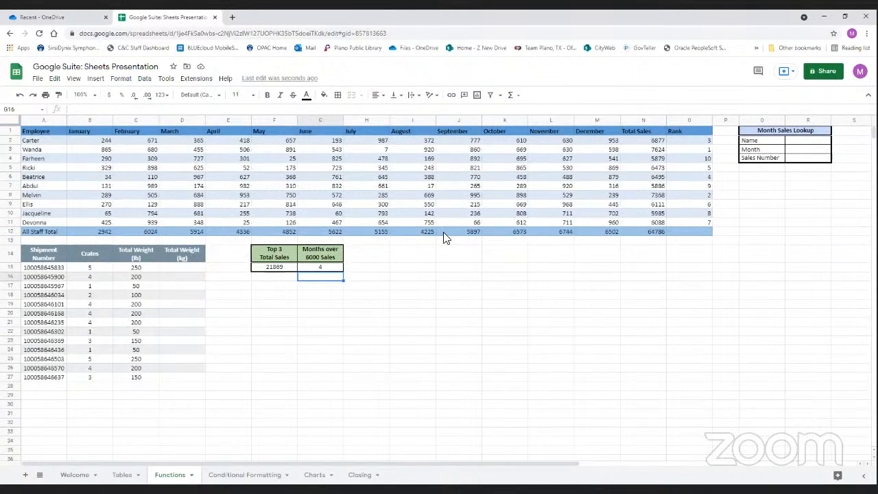
pyautogui.click(308, 267)
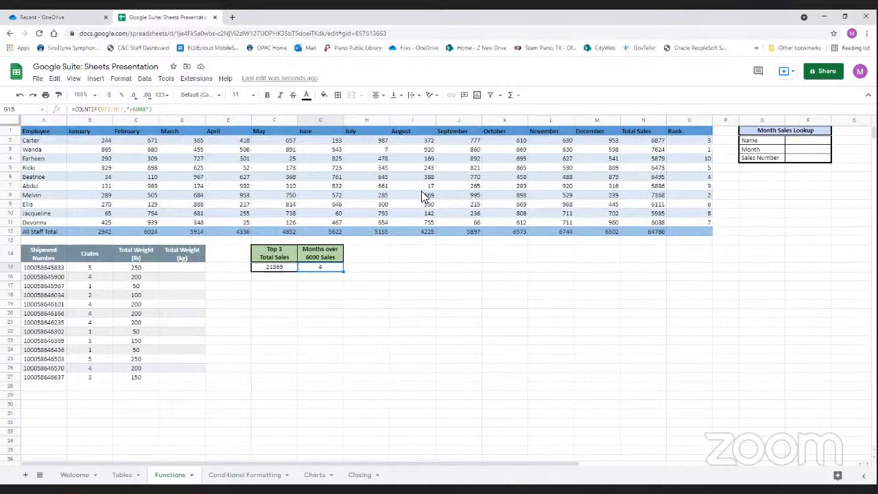
# Enter an employee's name in R2 of the Month Sales Lookup table and start a VLOOKUP formula in the Sales Number cell R4
pyautogui.click(789, 142)
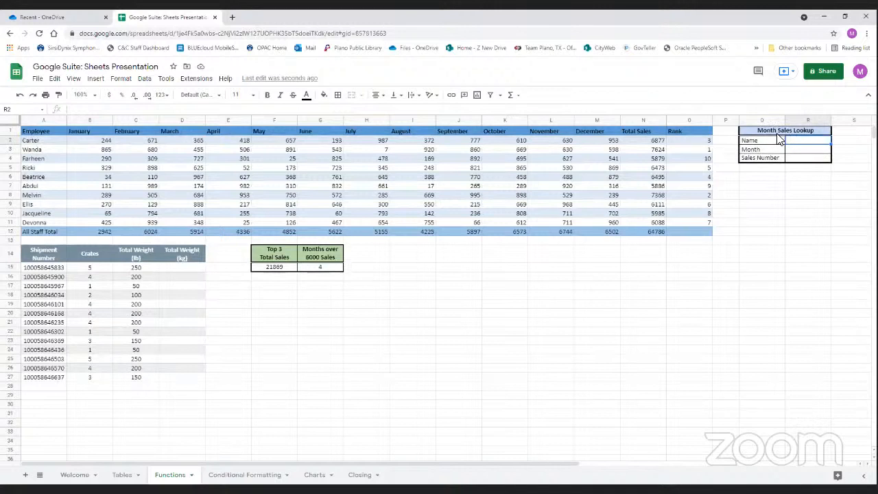
pyautogui.write('Abdul')
pyautogui.click(800, 162)
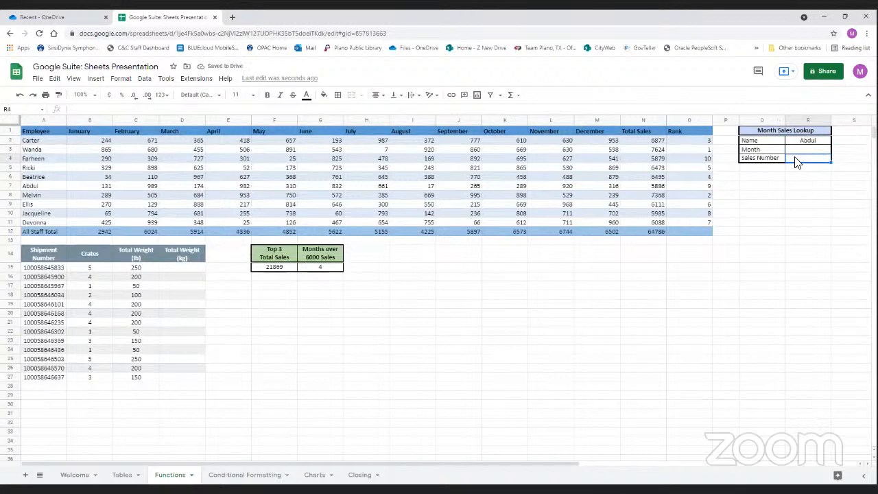
pyautogui.write('=')
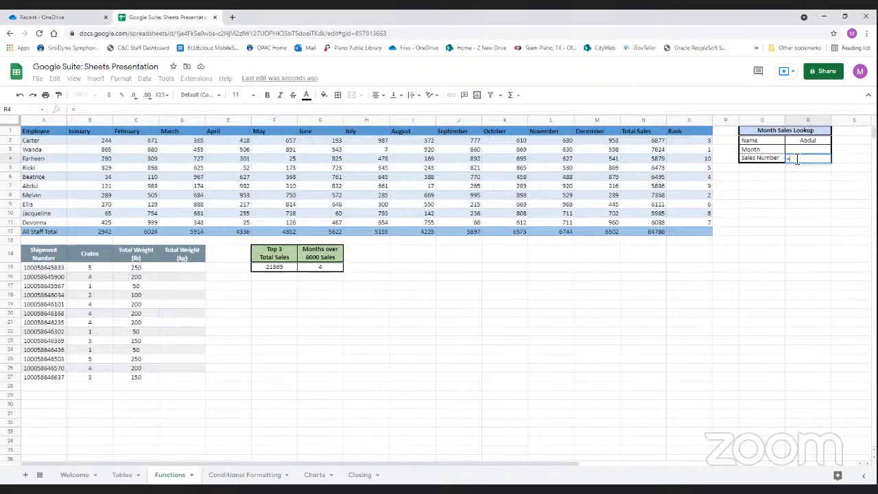
pyautogui.write('v')
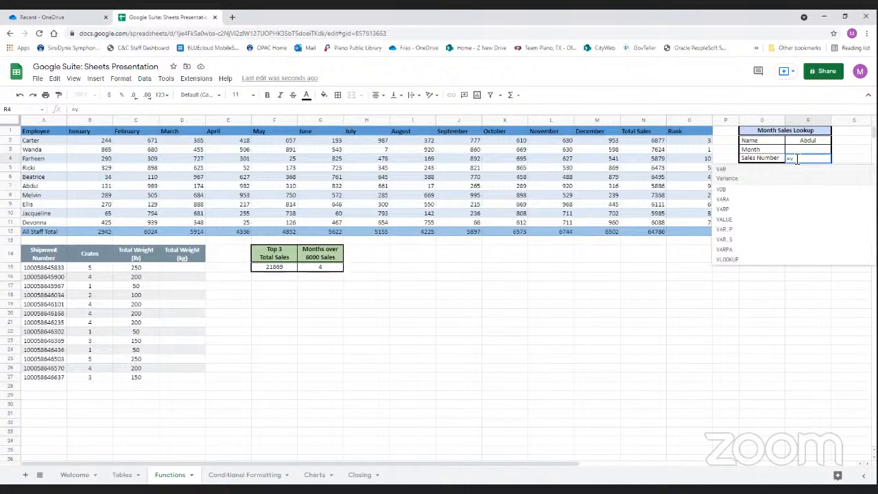
pyautogui.write('l')
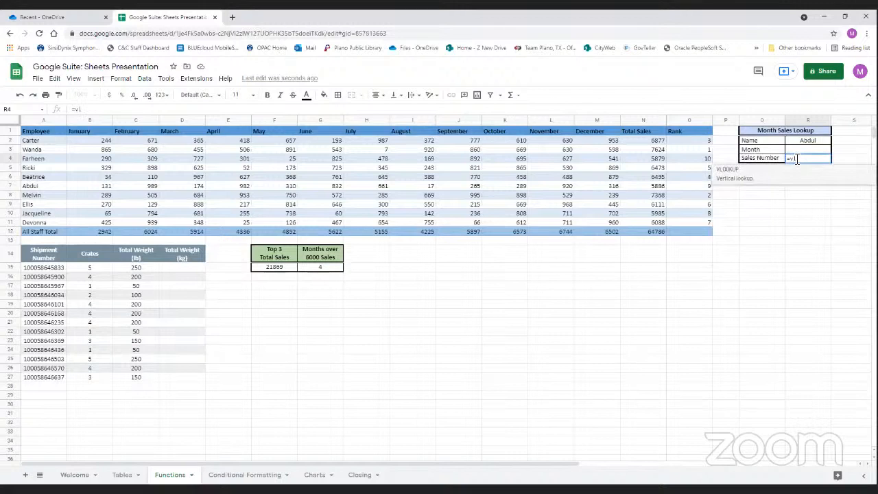
pyautogui.click(764, 184)
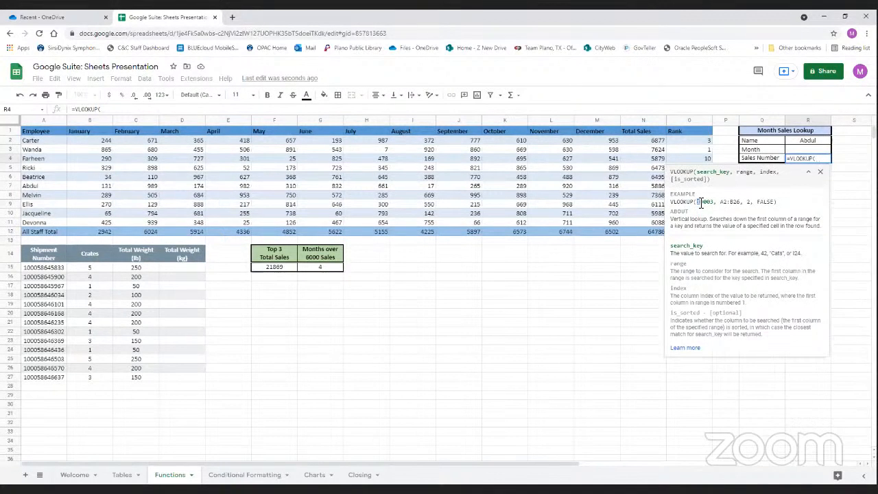
# Try to set R2 as the search key of the VLOOKUP in R4 and pick its range from the Employee column
pyautogui.click(796, 141)
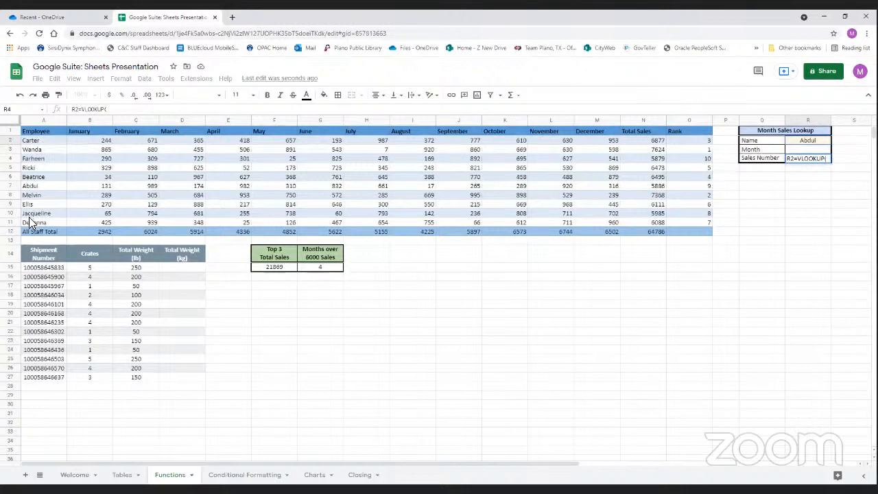
pyautogui.click(37, 141)
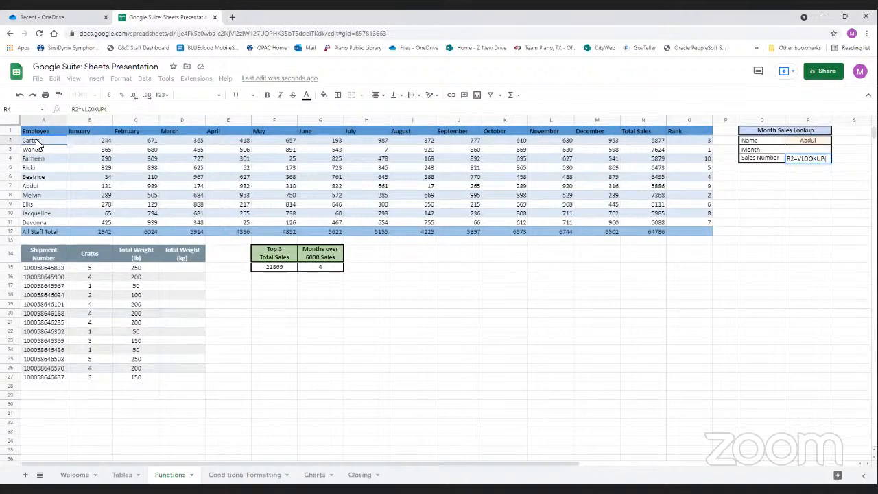
pyautogui.moveTo(36, 144); pyautogui.dragTo(64, 182)
pyautogui.click(51, 158)
pyautogui.click(829, 159)
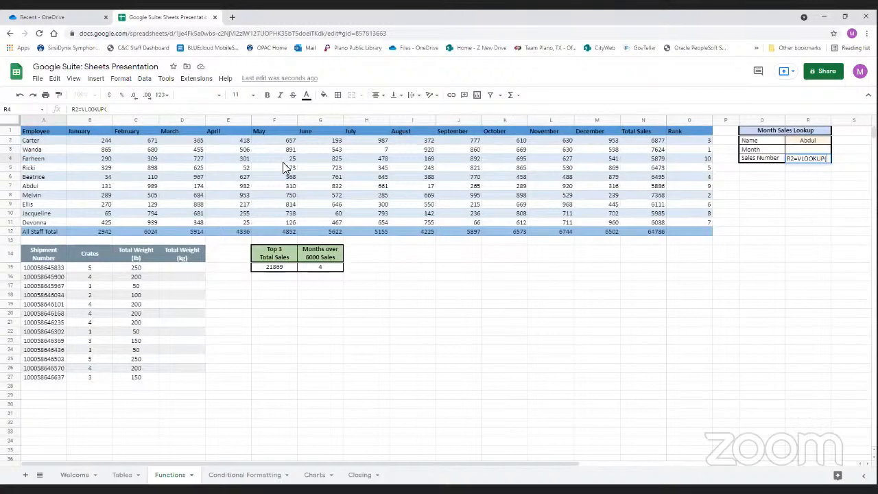
pyautogui.click(798, 170)
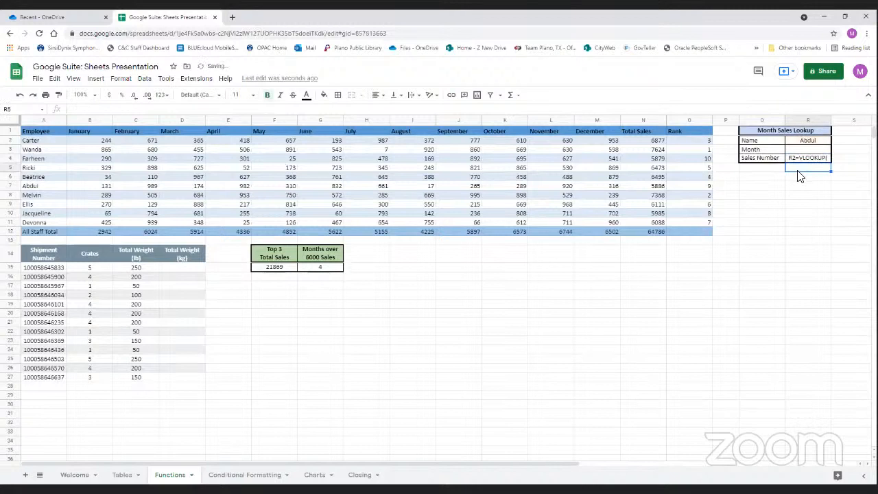
# Remove the stray R2 in front of the VLOOKUP formula in the Sales Number cell R4
pyautogui.click(797, 159)
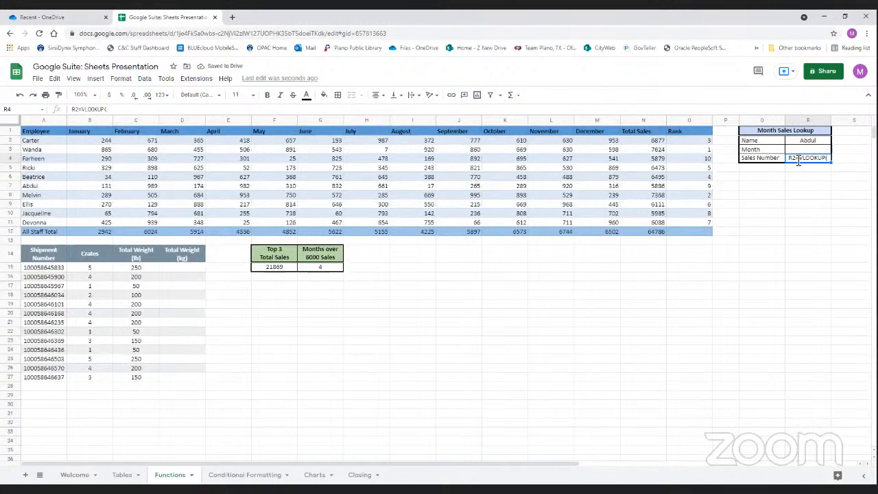
pyautogui.doubleClick(795, 158)
pyautogui.press('BackSpace')
pyautogui.press('BackSpace')
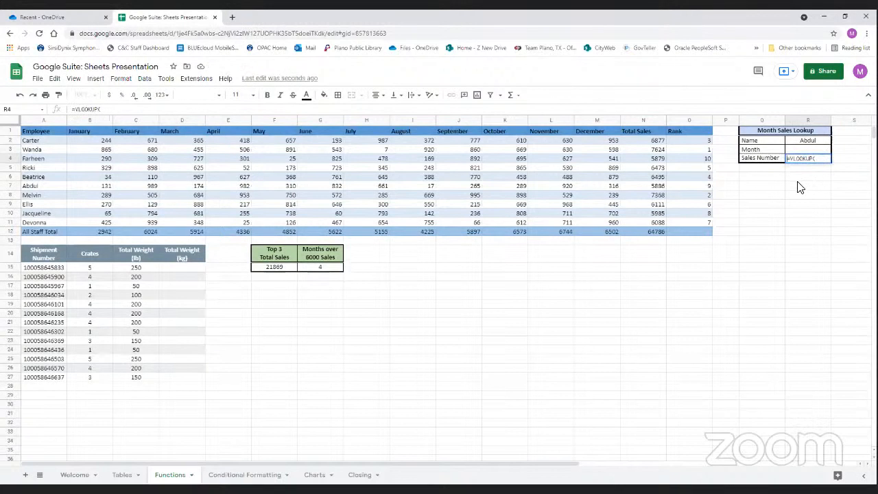
# Set the Name cell R2 as the search key of the VLOOKUP formula in R4
pyautogui.press('Right')
pyautogui.press('Right')
pyautogui.press('Right')
pyautogui.press('Right')
pyautogui.press('Right')
pyautogui.press('Right')
pyautogui.press('Right')
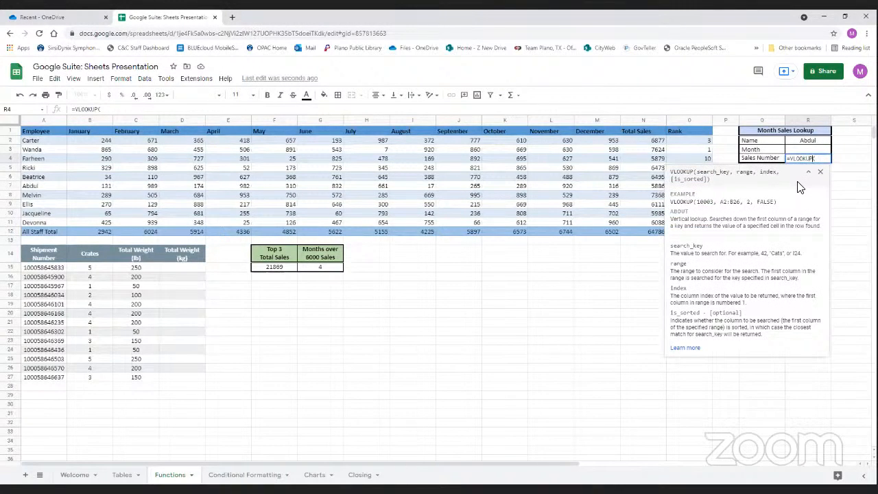
pyautogui.click(809, 142)
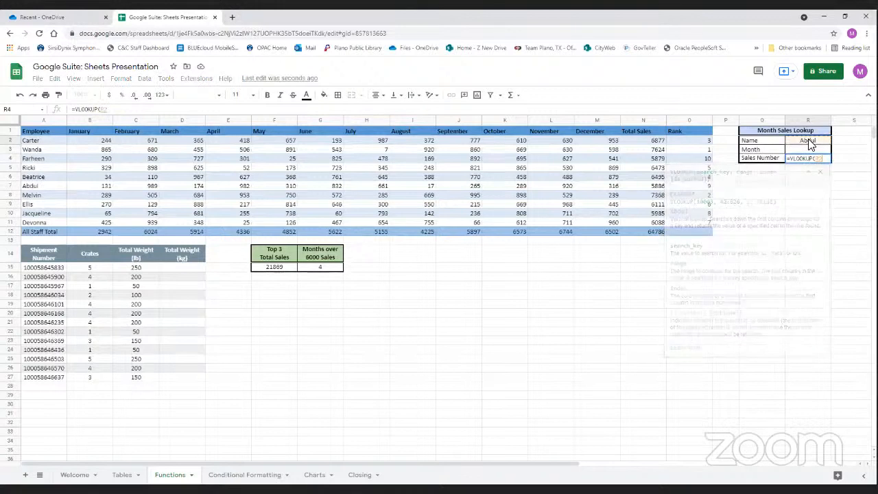
pyautogui.write(',')
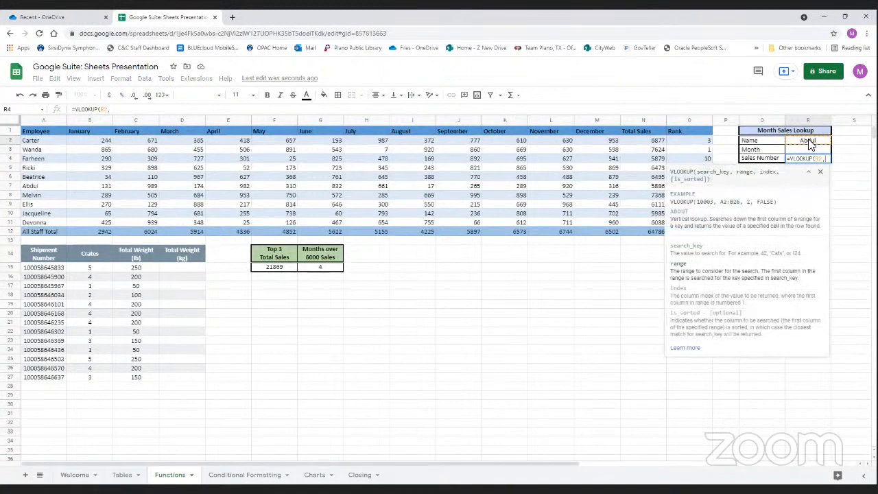
# Set A2:M11, from the employee names through the December figures, as the VLOOKUP range
pyautogui.moveTo(36, 143); pyautogui.dragTo(616, 220)
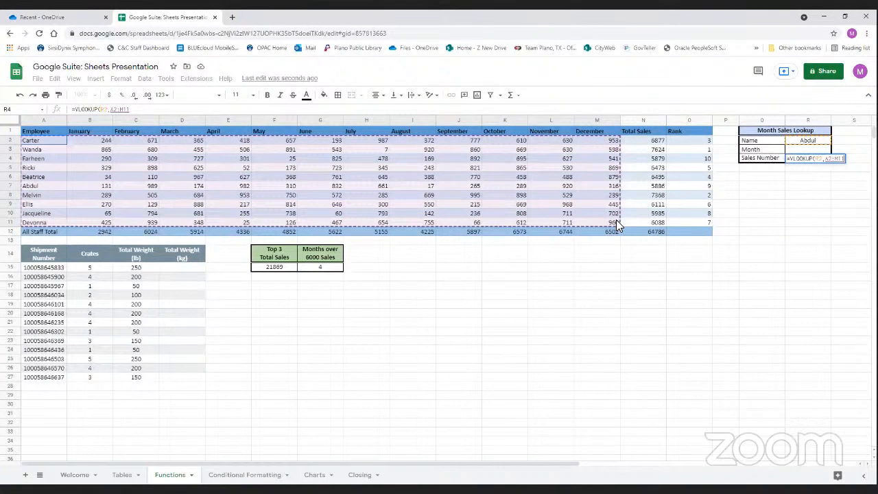
pyautogui.click(616, 218)
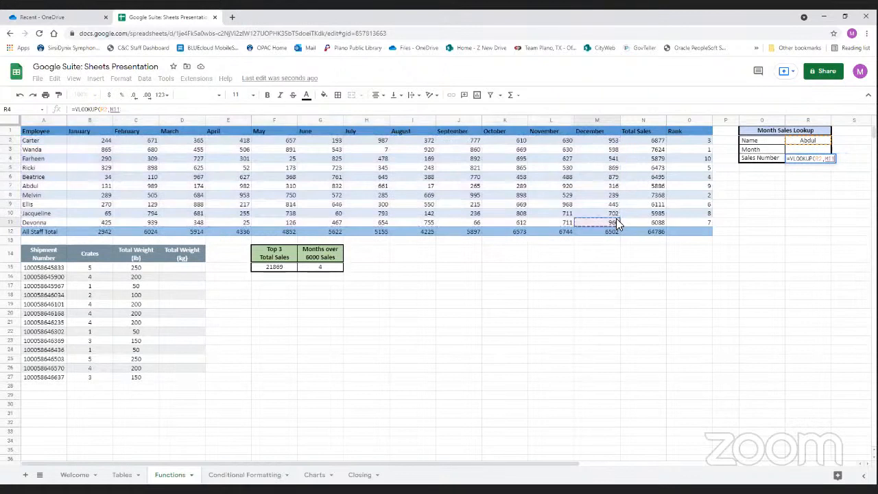
pyautogui.moveTo(588, 222); pyautogui.dragTo(65, 141)
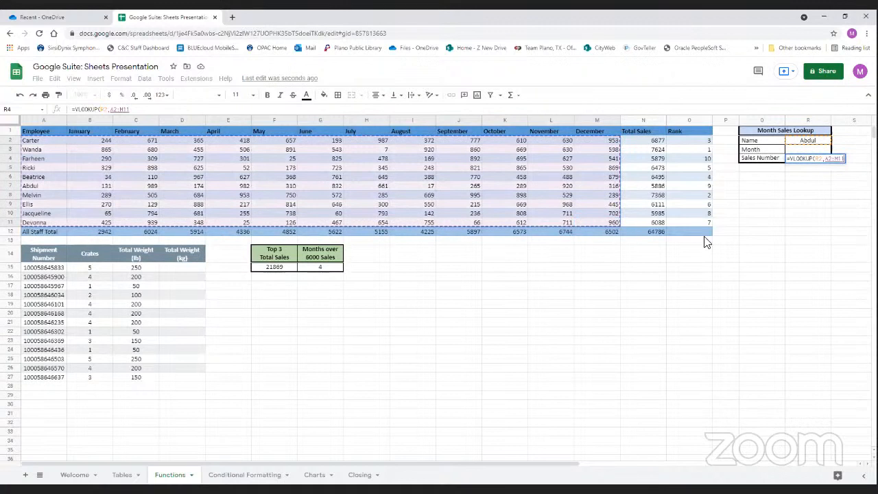
pyautogui.write(',')
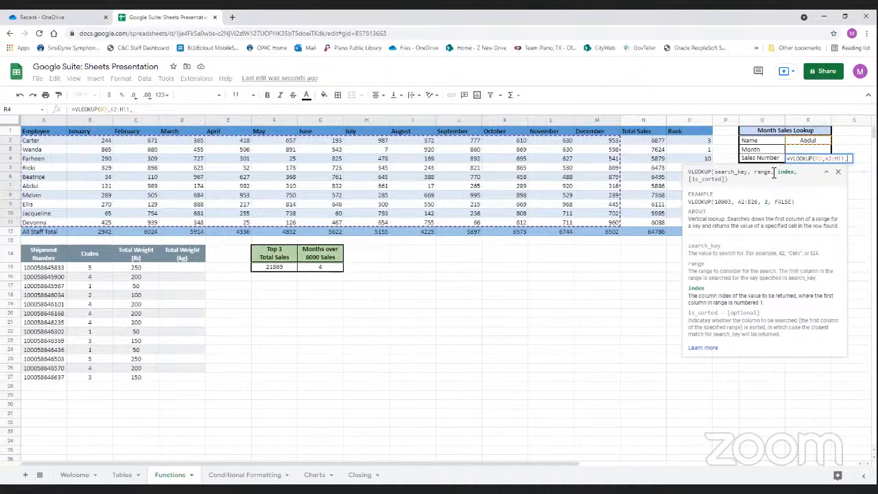
# Complete the VLOOKUP in R4 with column index 2 and False for is_sorted, and check the result against the January figure in B7
pyautogui.write('2')
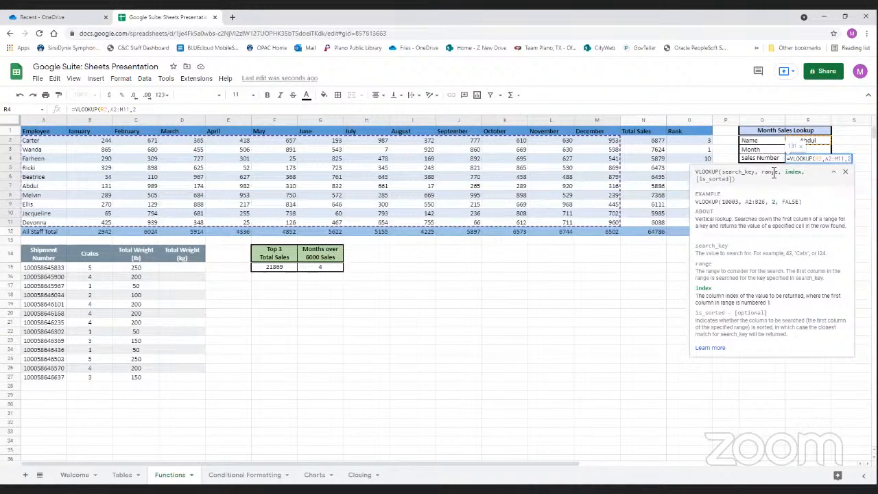
pyautogui.write(',')
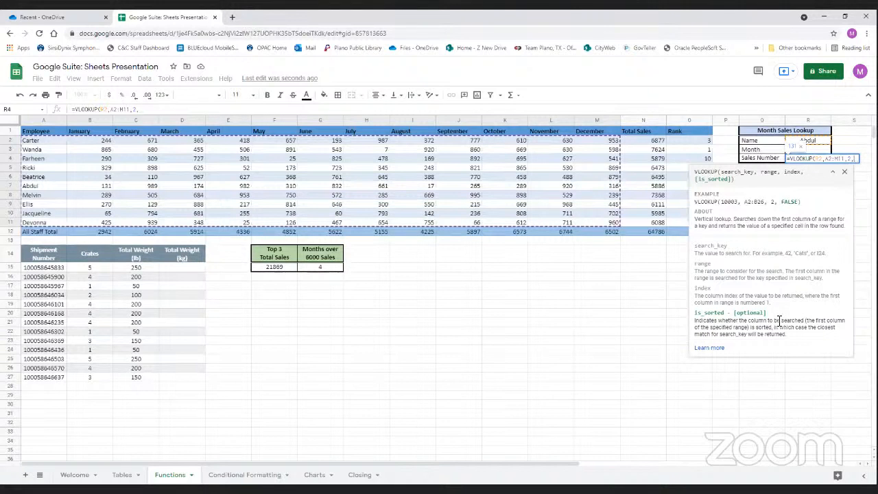
pyautogui.write('Fals')
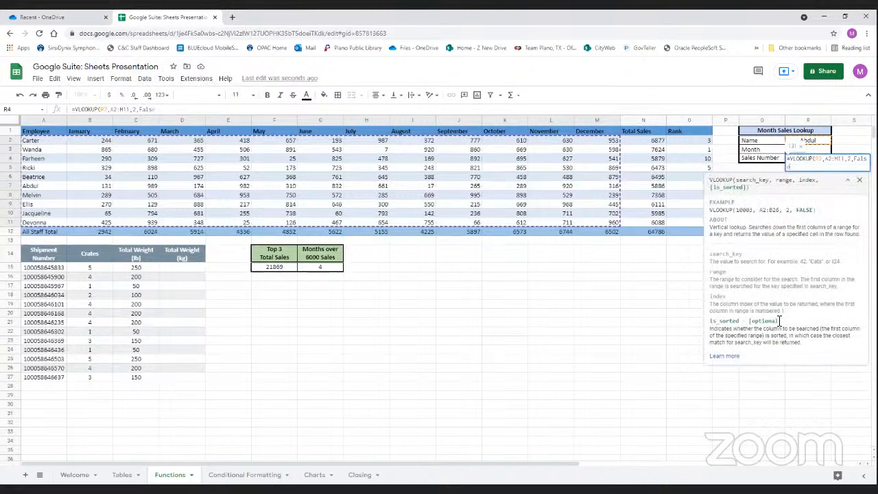
pyautogui.write('e)')
pyautogui.press('Return')
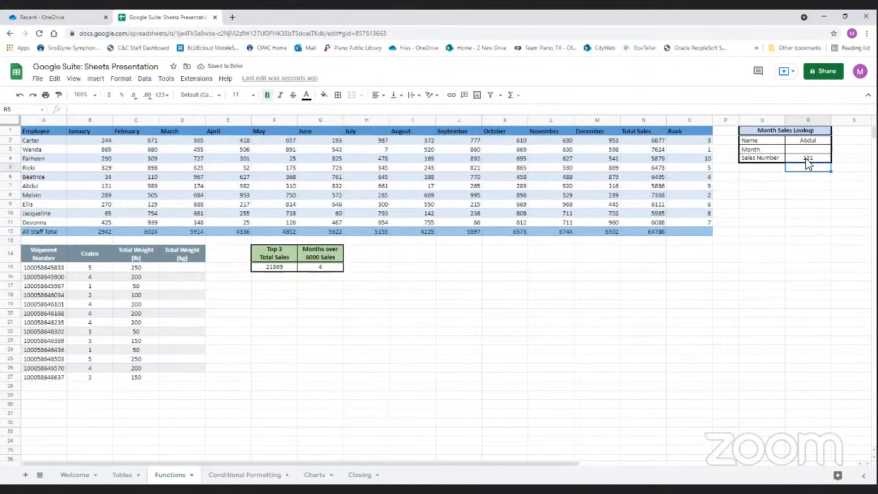
pyautogui.click(107, 187)
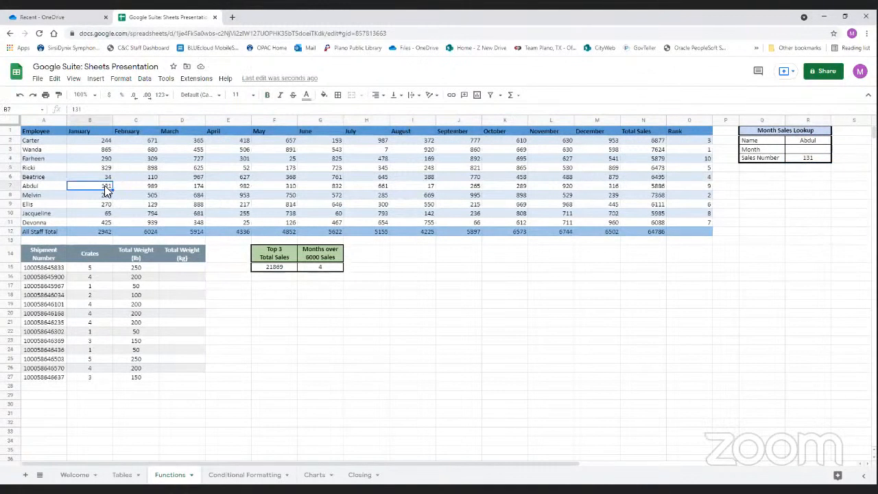
pyautogui.click(805, 159)
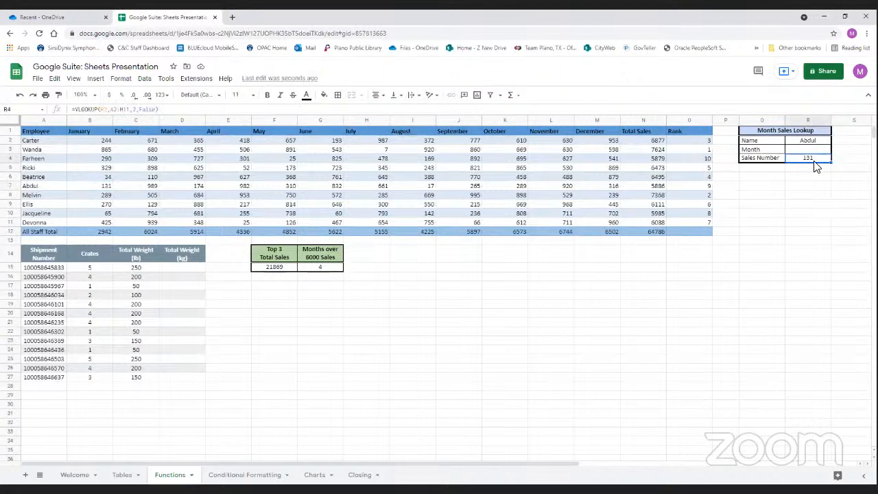
# Test the lookup by replacing the name in R2 with the employee name from A5
pyautogui.click(810, 142)
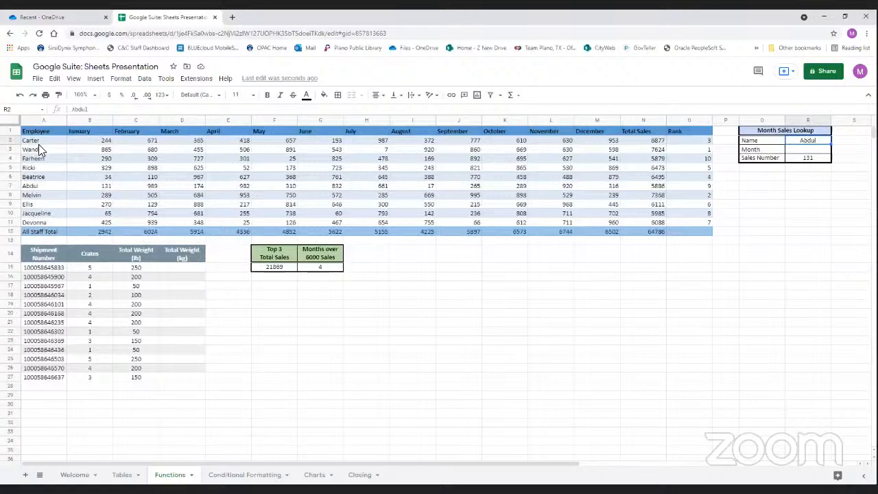
pyautogui.write('Ricki')
pyautogui.press('Return')
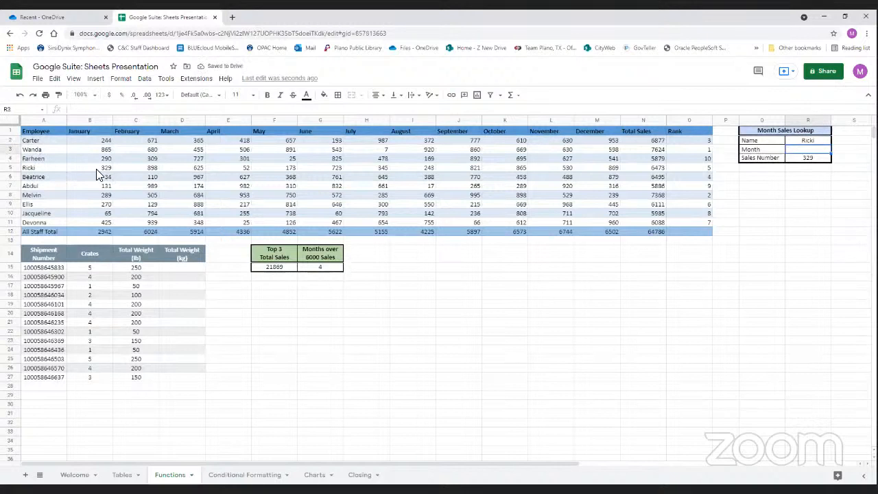
# Clear the Name cell R2 and enter the employee name from A3 instead
pyautogui.click(807, 142)
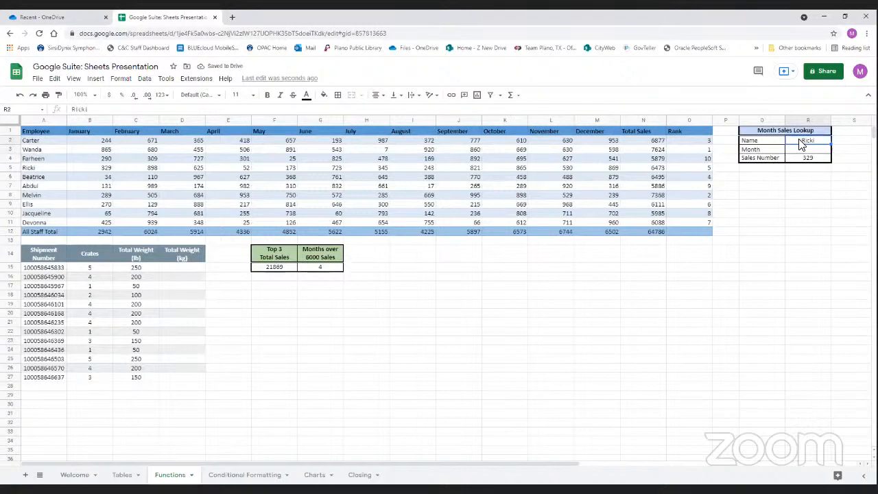
pyautogui.press('Delete')
pyautogui.moveTo(818, 163)
pyautogui.write('Wand')
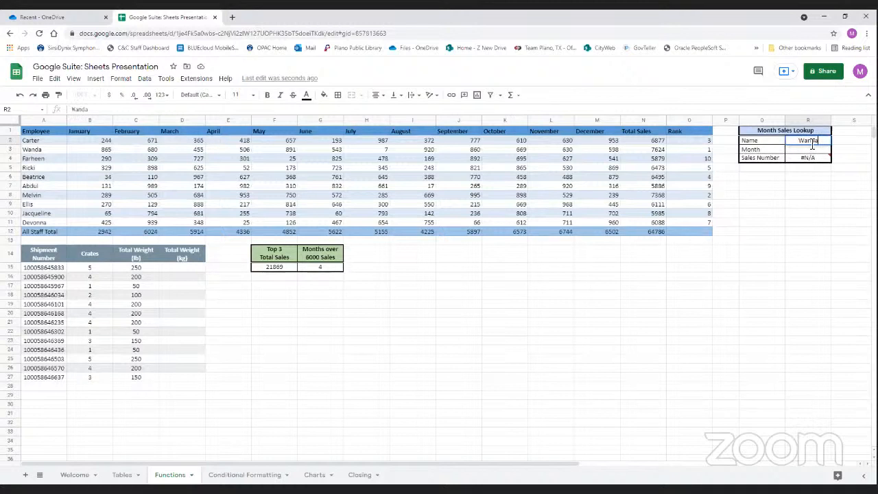
pyautogui.write('a')
pyautogui.press('Return')
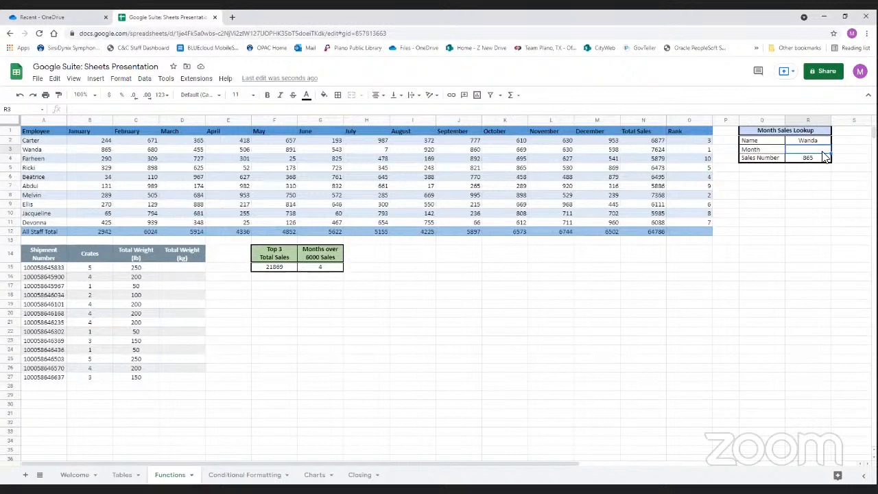
# Replace the column index in R4's VLOOKUP with R3+1 so the lookup follows the Month cell
pyautogui.click(813, 159)
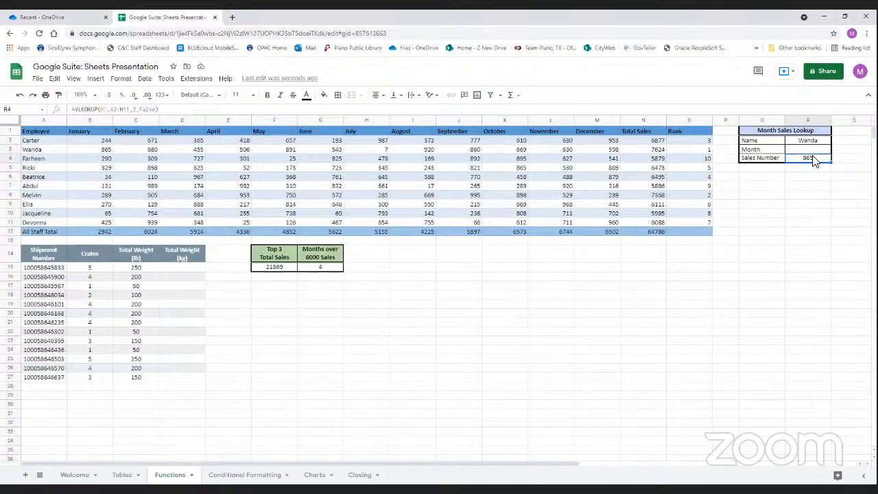
pyautogui.doubleClick(814, 159)
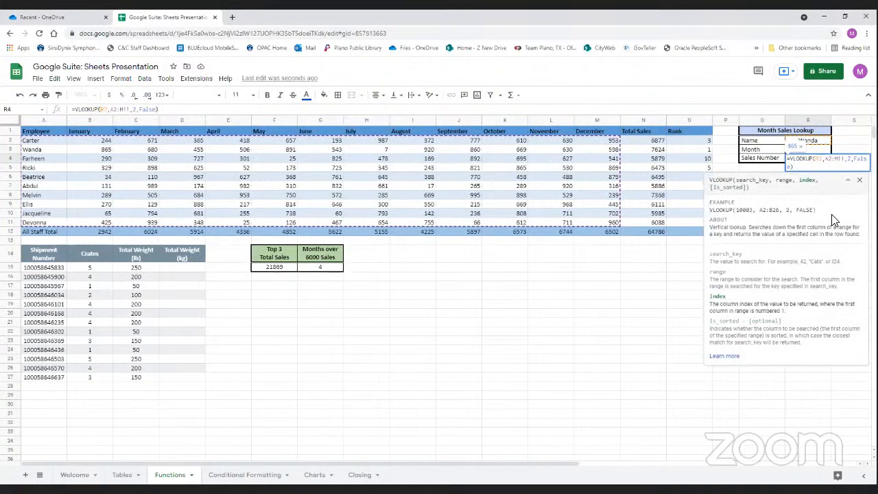
pyautogui.press('BackSpace')
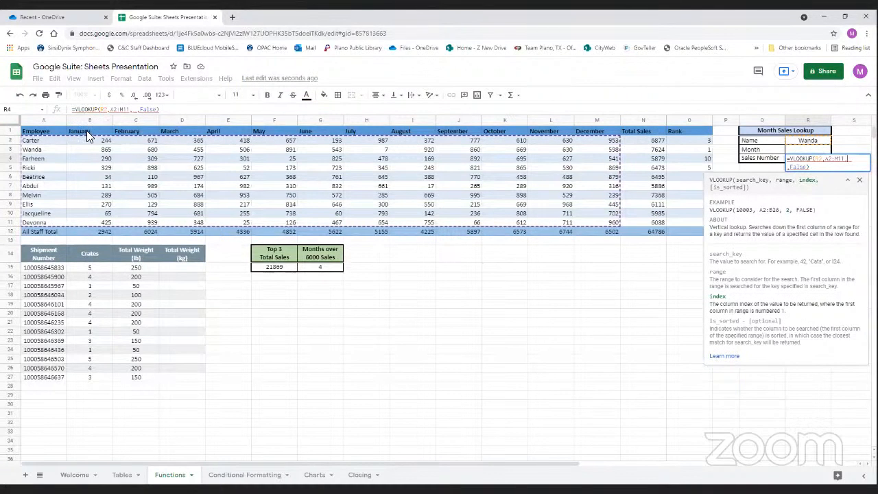
pyautogui.click(808, 149)
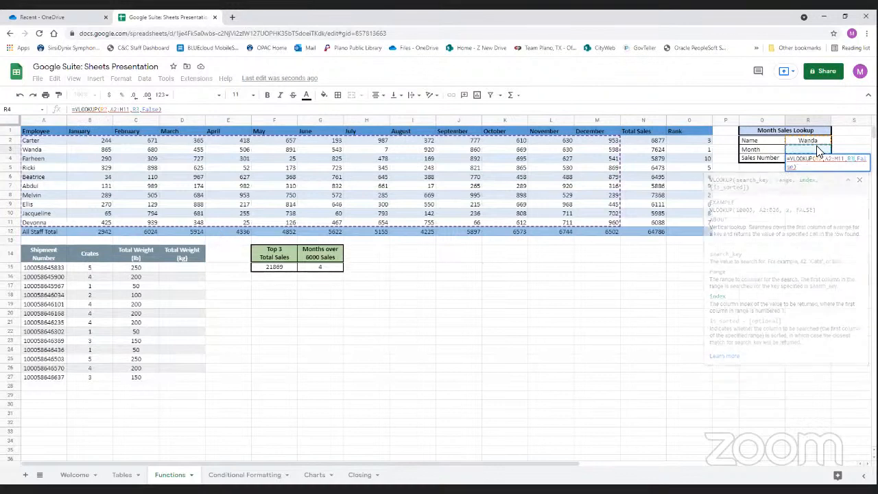
pyautogui.write('+1')
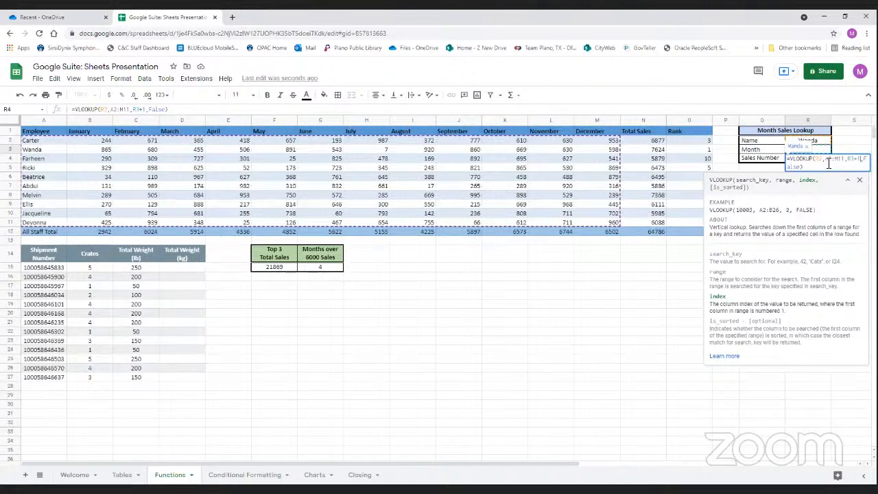
pyautogui.press('Return')
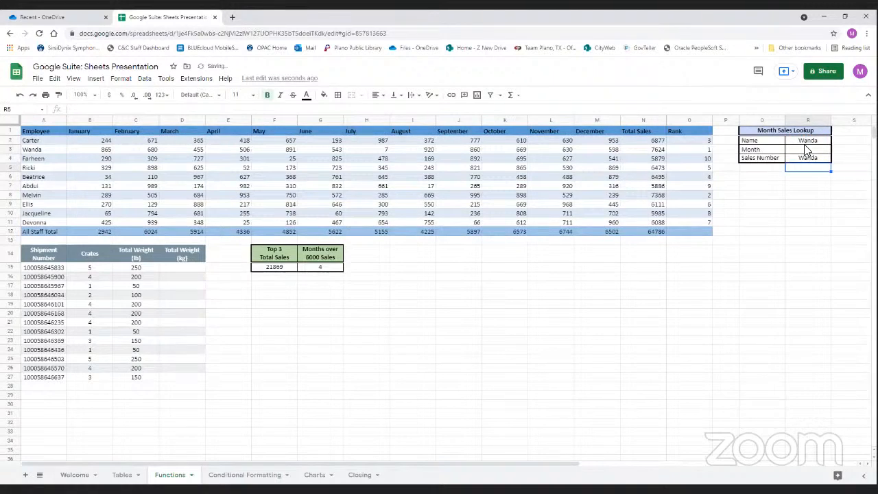
# Enter 10 as the month in R3 and compare the lookup result with the October figure in row 3
pyautogui.click(802, 152)
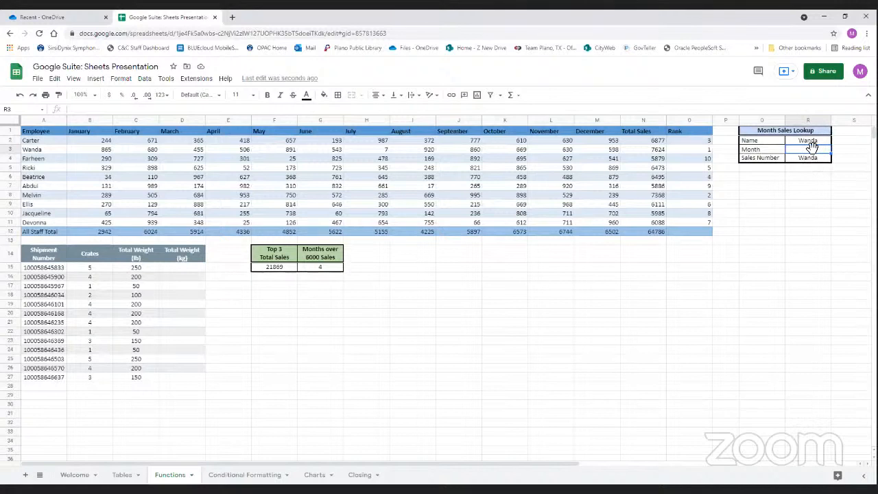
pyautogui.write('10')
pyautogui.press('Return')
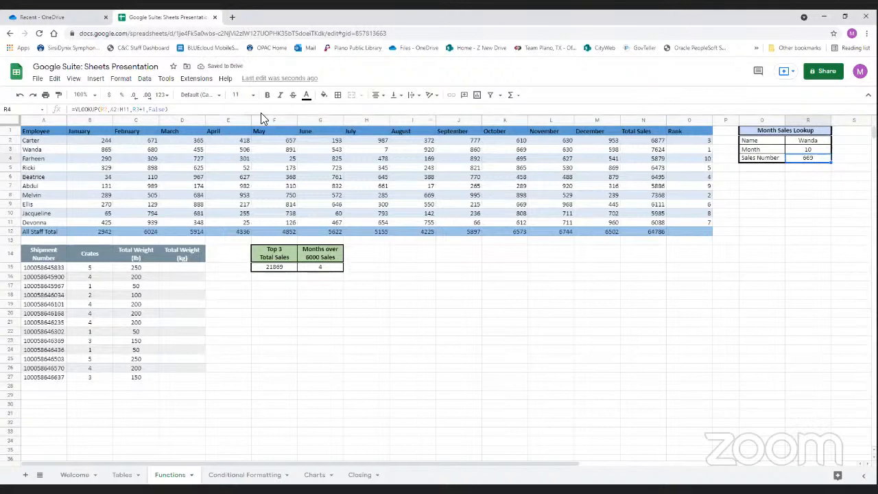
pyautogui.click(10, 149)
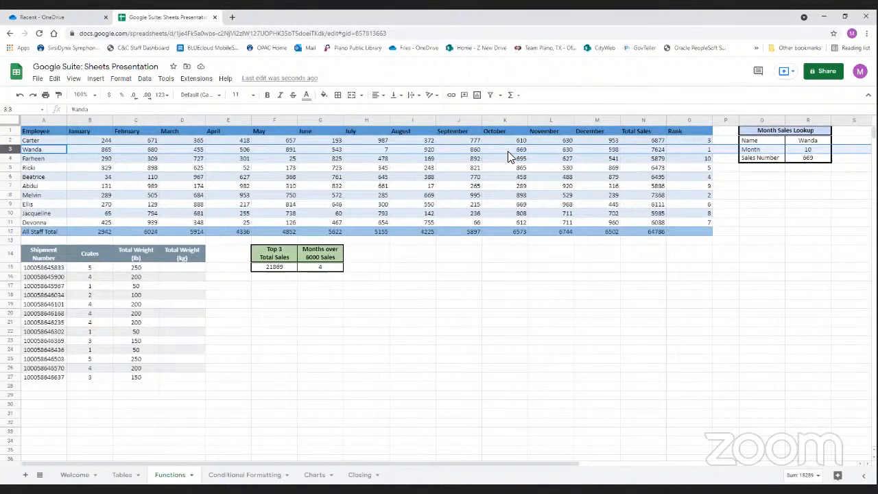
# Set the month in R3 to 7 and compare the lookup result with the July figure in H3
pyautogui.click(809, 150)
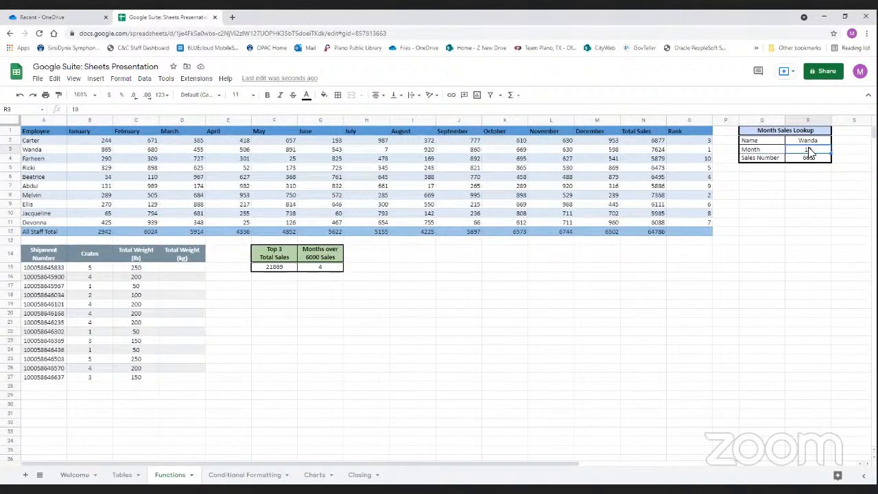
pyautogui.write('7')
pyautogui.press('Return')
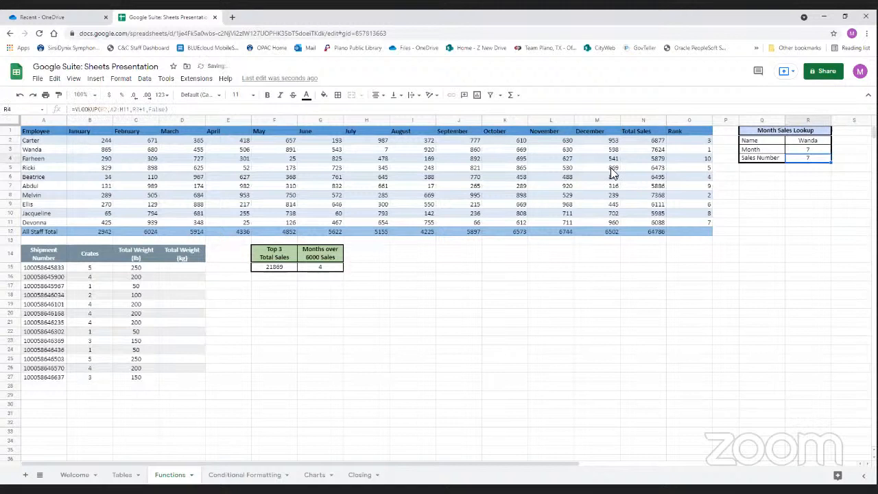
pyautogui.click(374, 151)
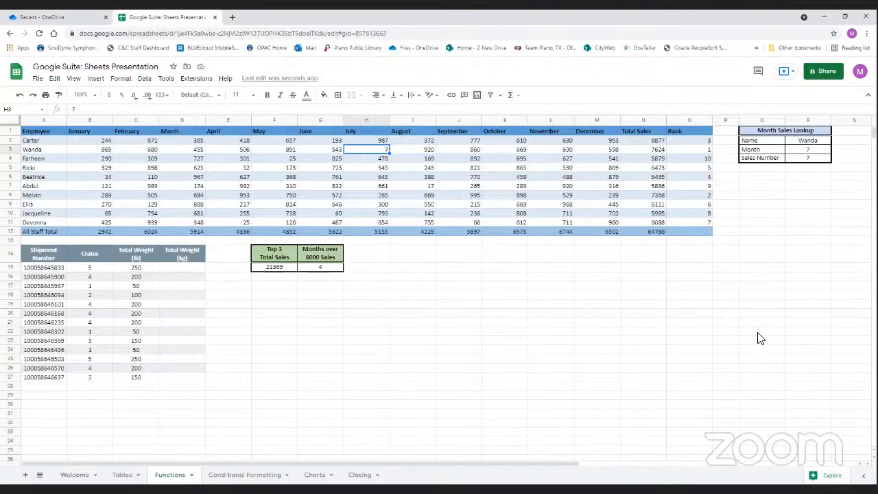
# Start a CONVERT formula in D15, the first cell of the Total Weight (kg) column
pyautogui.scroll(-1, 758, 337)
pyautogui.scroll(1, 760, 338)
pyautogui.click(176, 269)
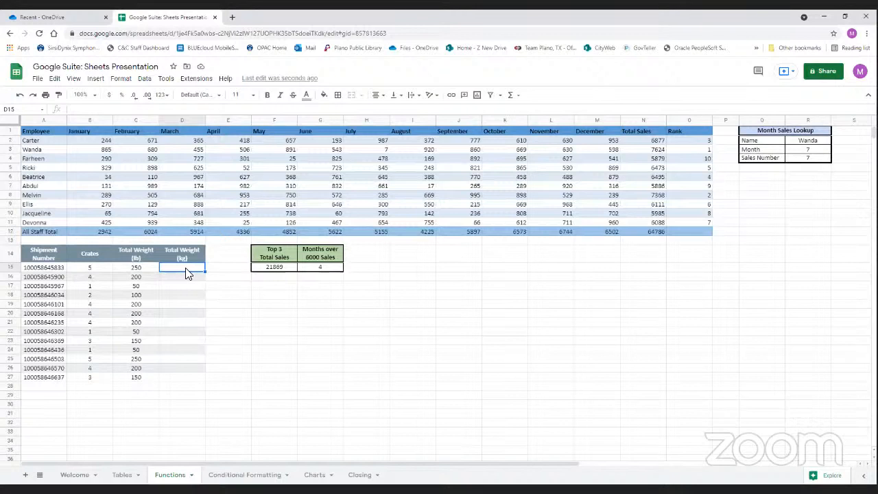
pyautogui.write('=')
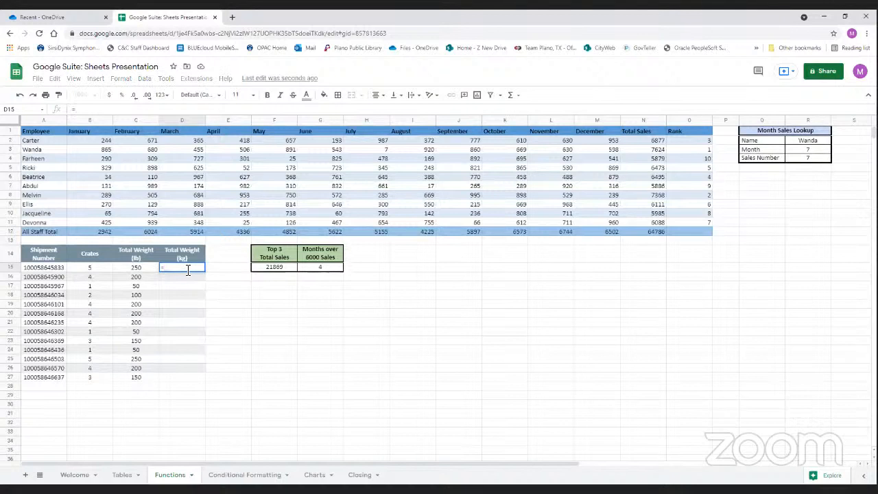
pyautogui.write('conver')
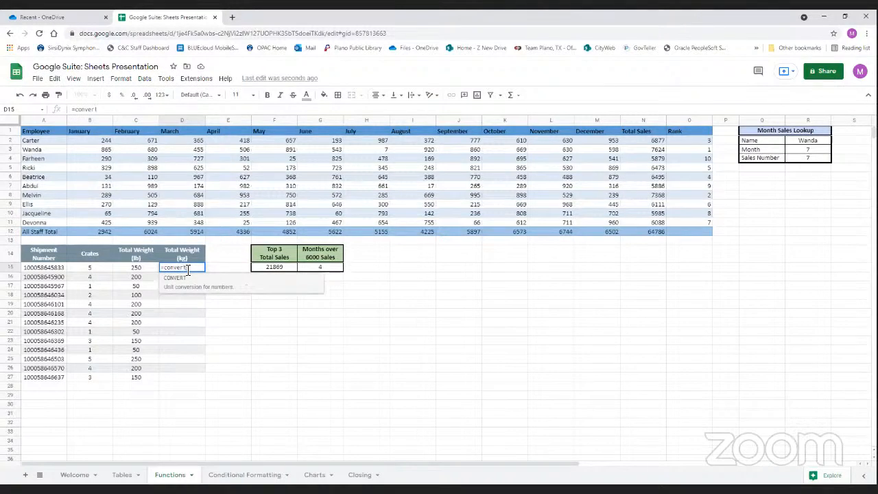
pyautogui.write('t')
pyautogui.click(180, 289)
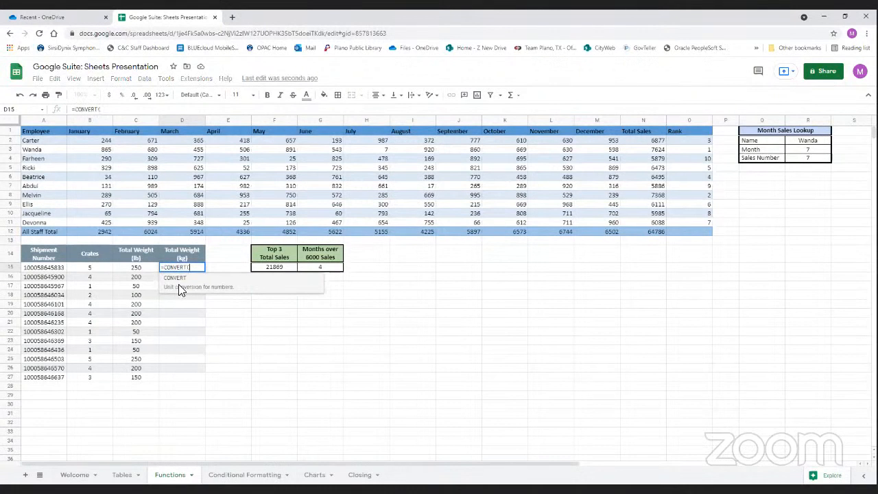
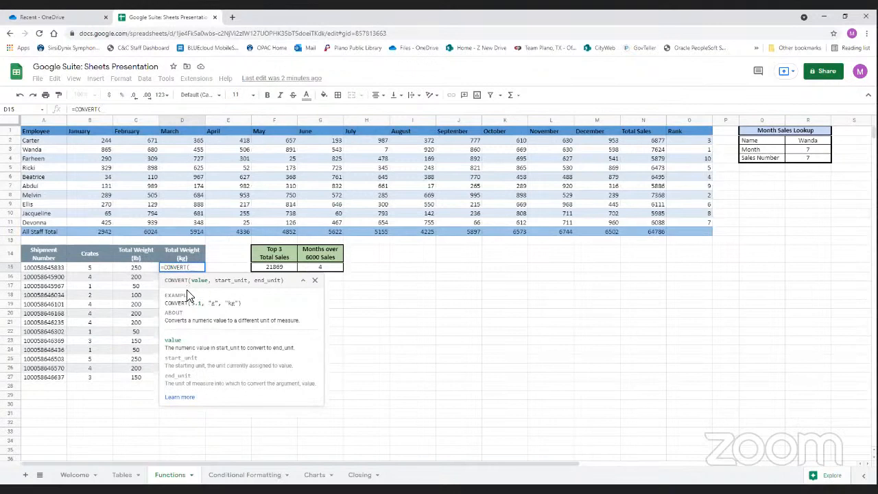
# Complete the CONVERT formula with C15 as the value, "lb" as the start unit and "kg" as the end unit
pyautogui.click(144, 269)
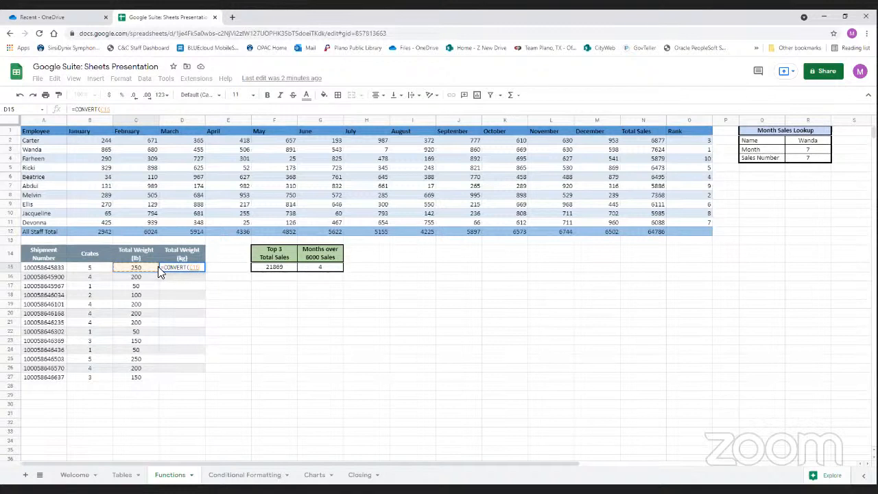
pyautogui.write(',')
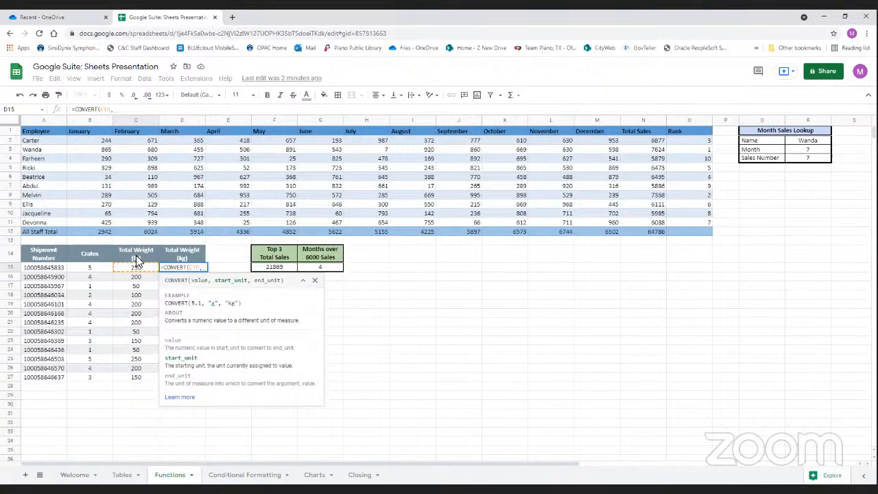
pyautogui.write('"')
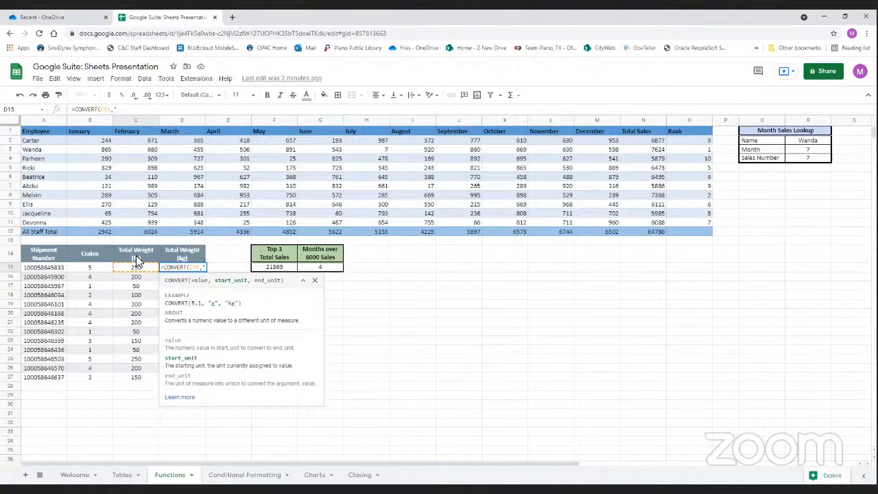
pyautogui.write('lb",')
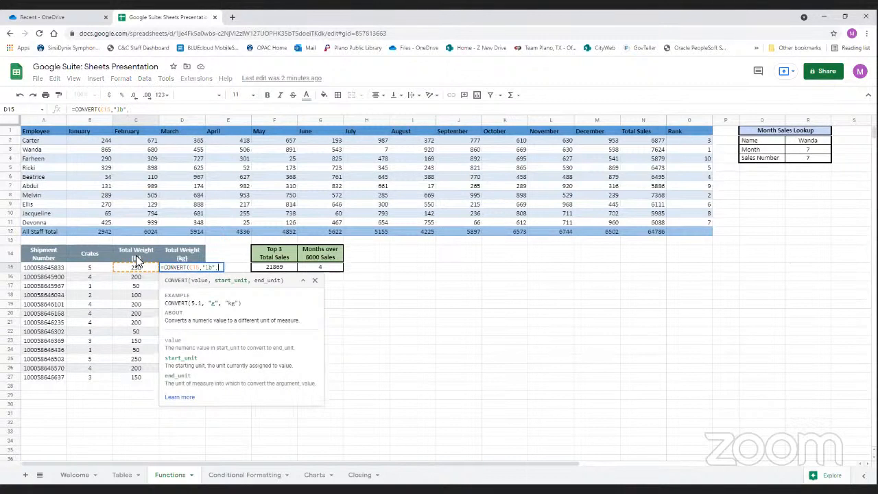
pyautogui.write('"')
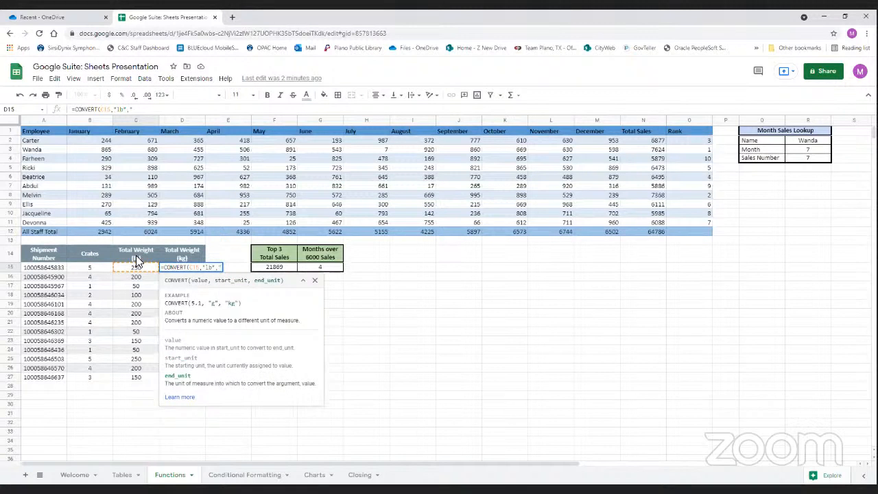
pyautogui.write('k')
pyautogui.write('")')
pyautogui.press('Return')
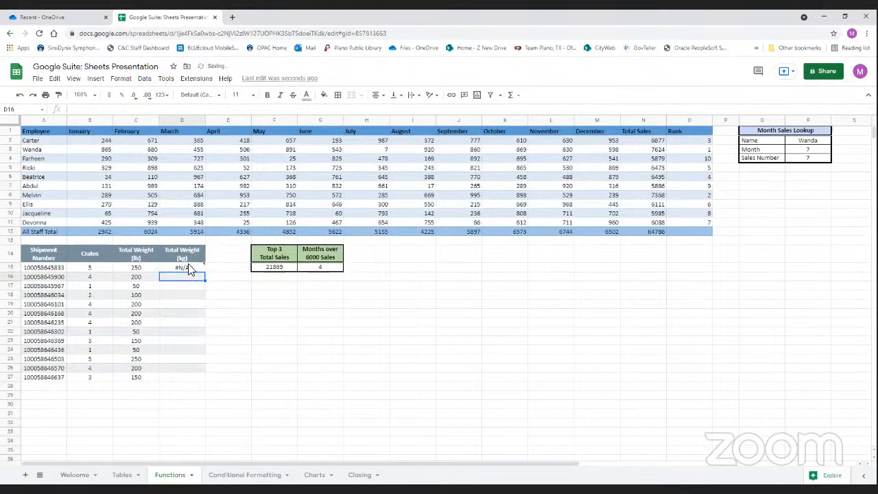
# Reopen the formula in D15 and look up the valid weight units in the CONVERT function's help article
pyautogui.click(169, 270)
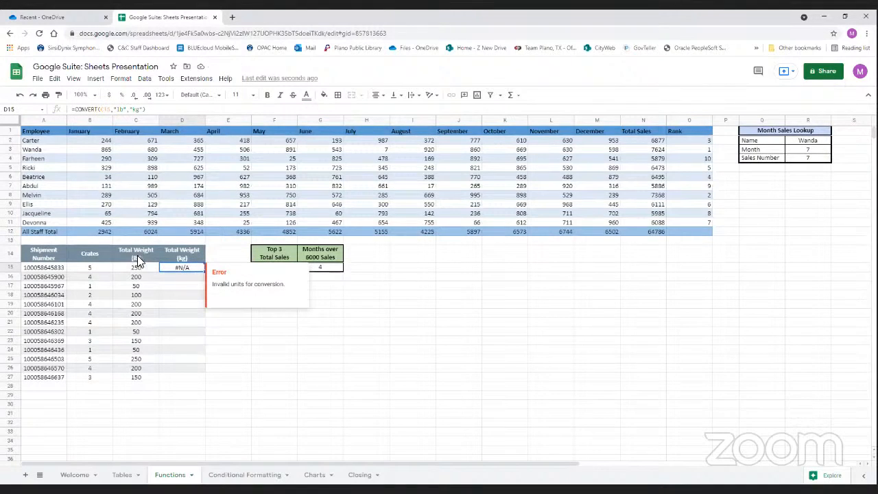
pyautogui.doubleClick(190, 269)
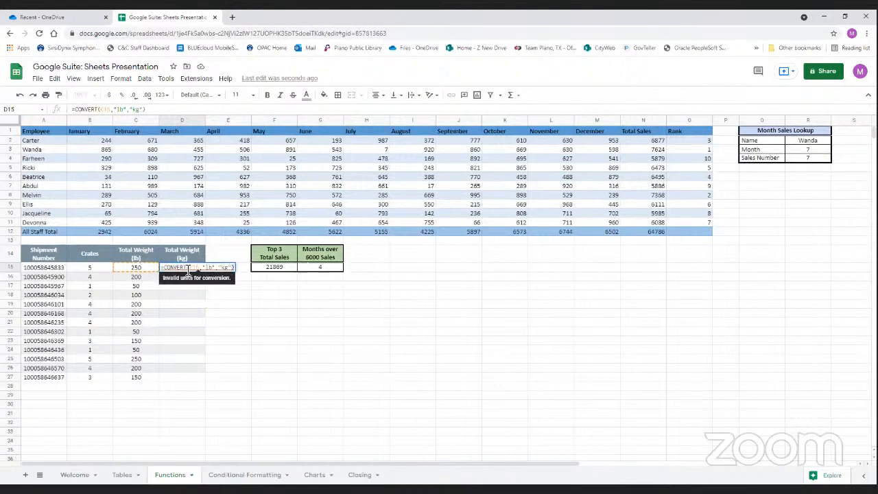
pyautogui.click(178, 268)
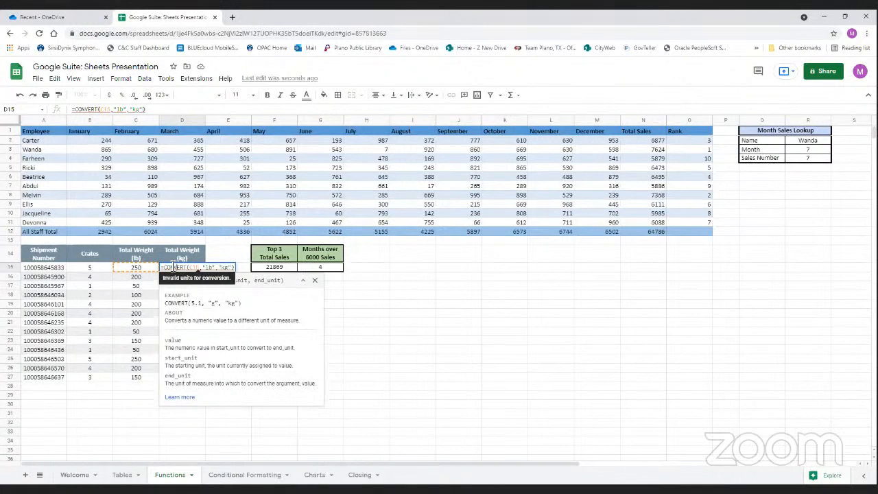
pyautogui.click(181, 399)
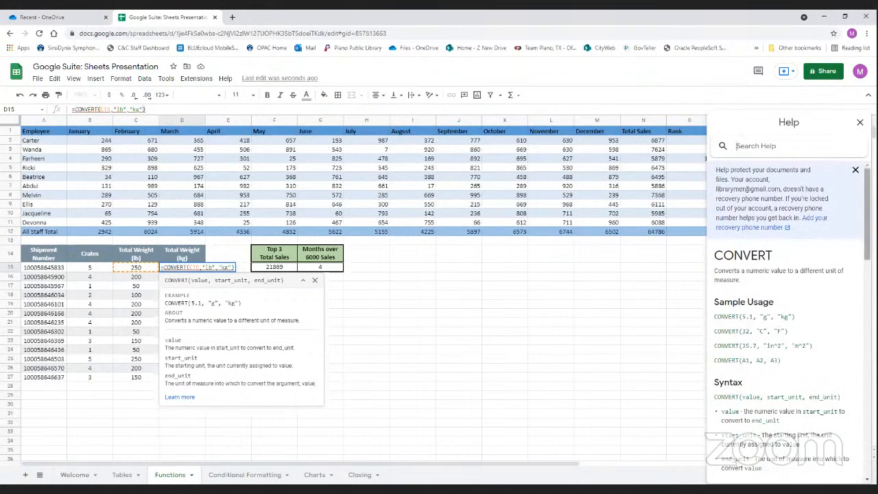
pyautogui.moveTo(868, 248); pyautogui.dragTo(868, 295)
pyautogui.scroll(-2, 854, 268)
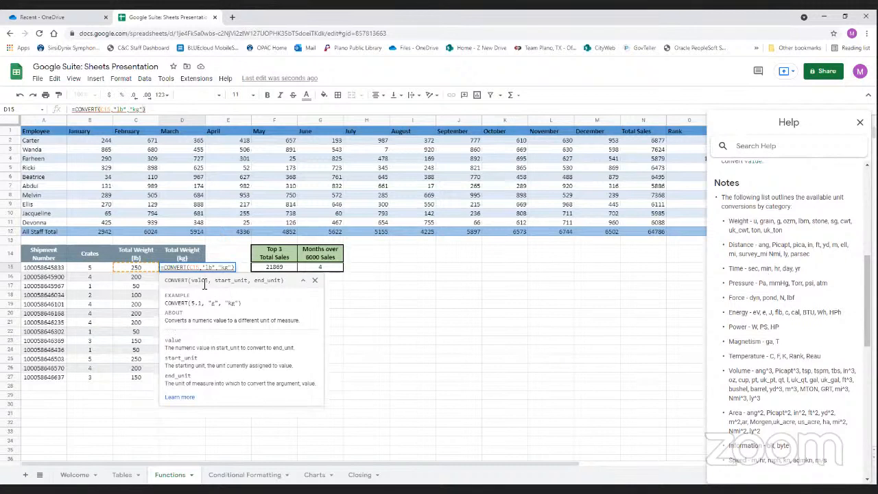
# Change the start unit in D15's CONVERT formula to "lbm" and accept the suggested autofill for the rest of the column
pyautogui.moveTo(213, 268)
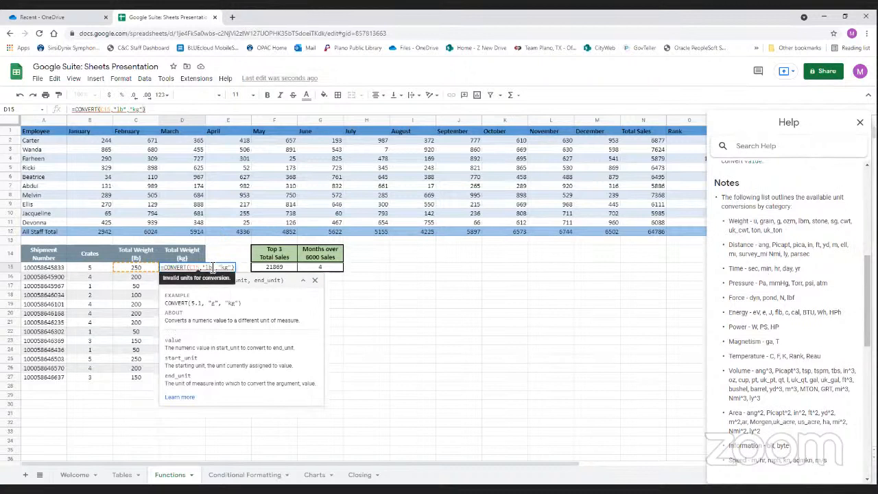
pyautogui.write('m')
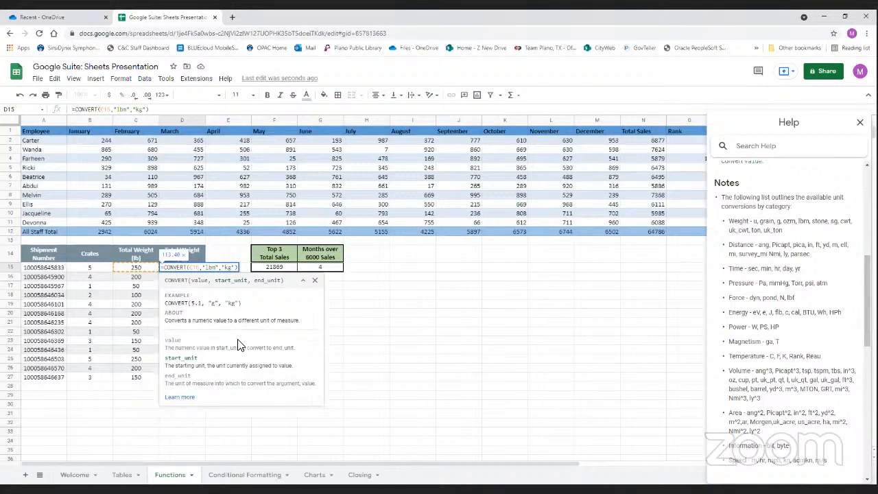
pyautogui.press('Return')
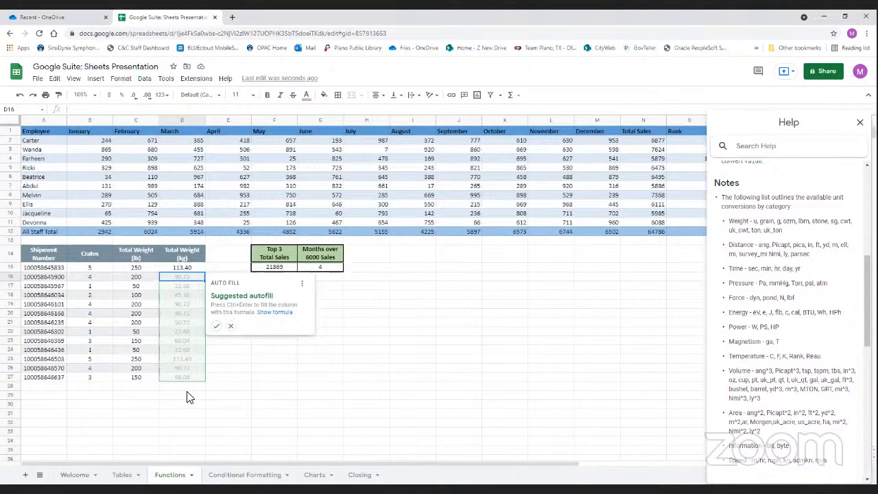
pyautogui.click(218, 328)
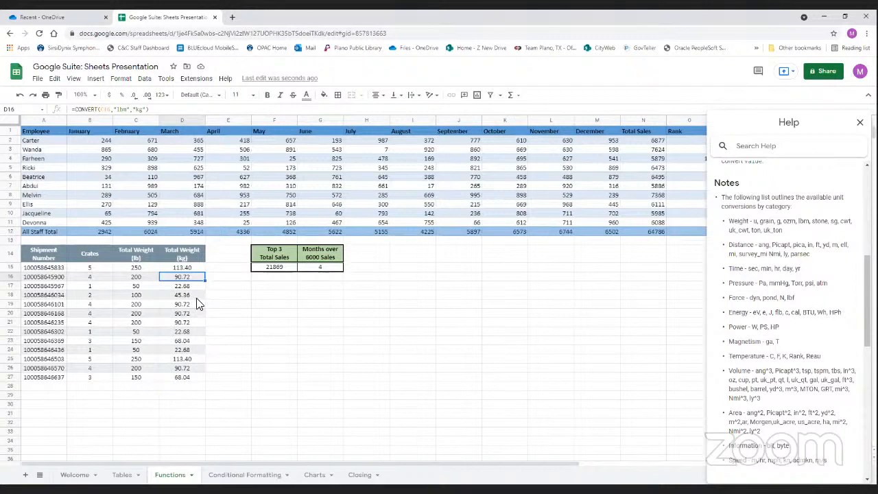
# Format the kilogram weights in D15:D27 to show no decimal places
pyautogui.click(192, 269)
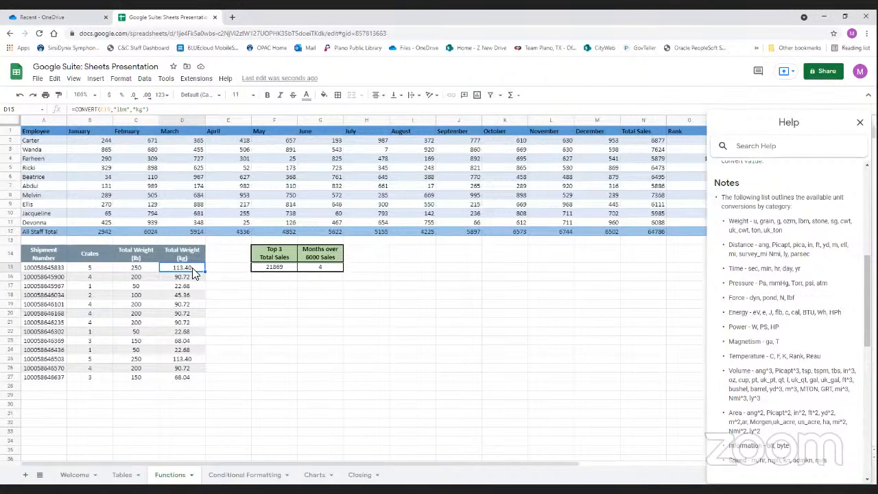
pyautogui.moveTo(192, 267); pyautogui.dragTo(185, 381)
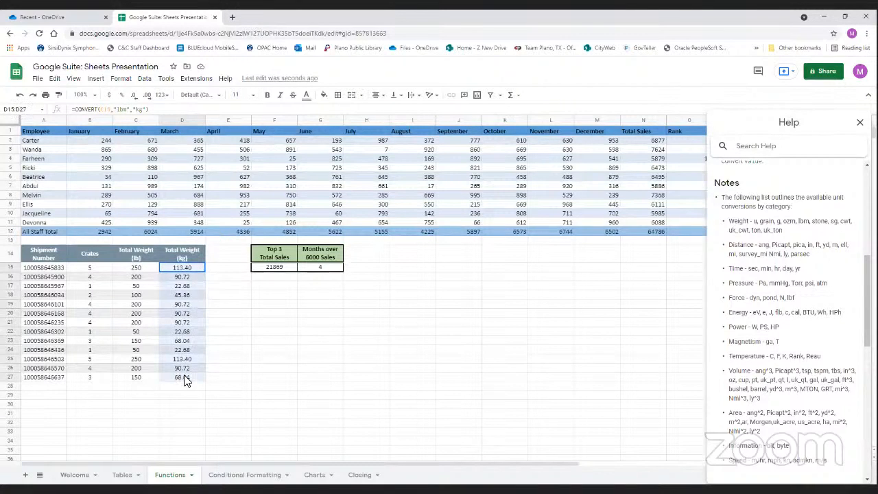
pyautogui.click(134, 95)
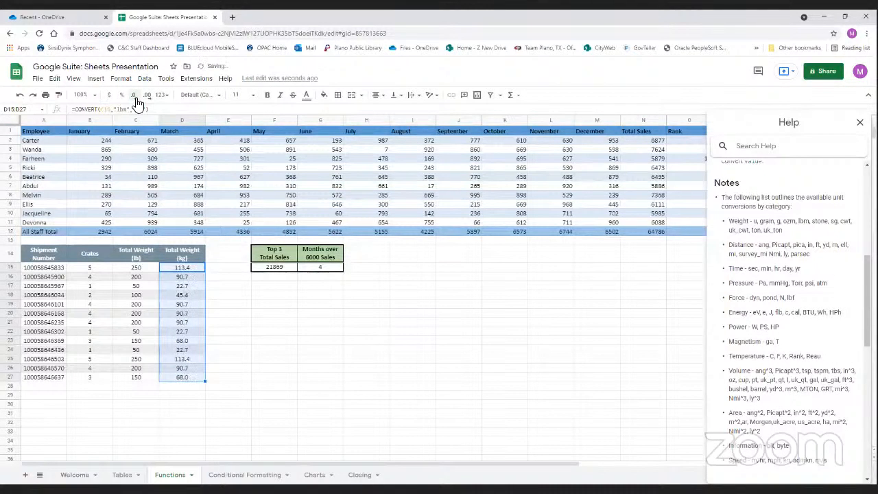
pyautogui.click(134, 96)
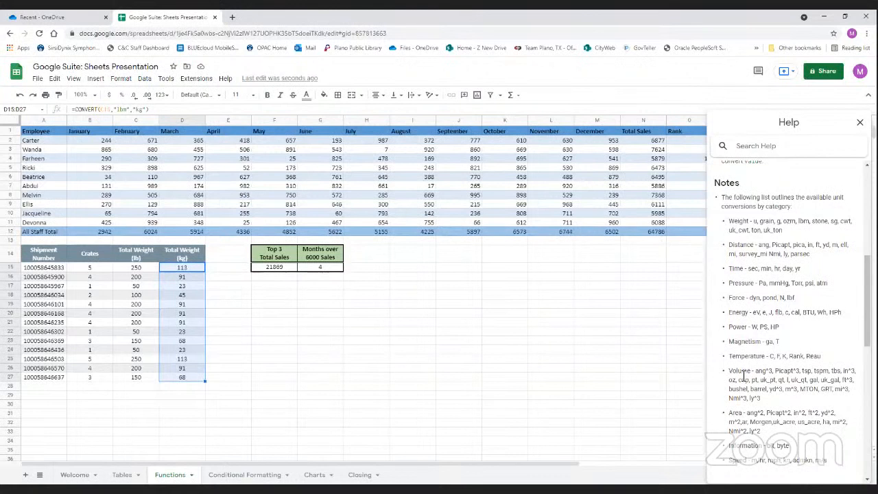
# Review the unit categories listed in the CONVERT help article and close the help
pyautogui.scroll(-2, 787, 384)
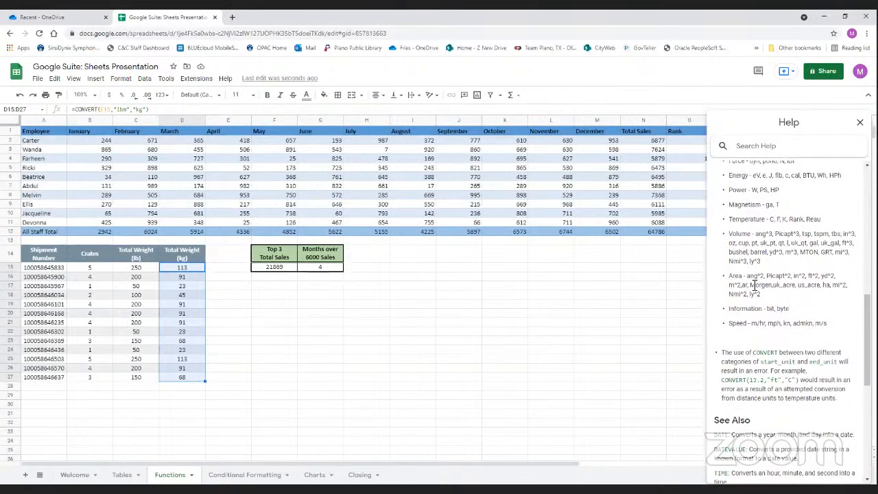
pyautogui.scroll(5, 759, 237)
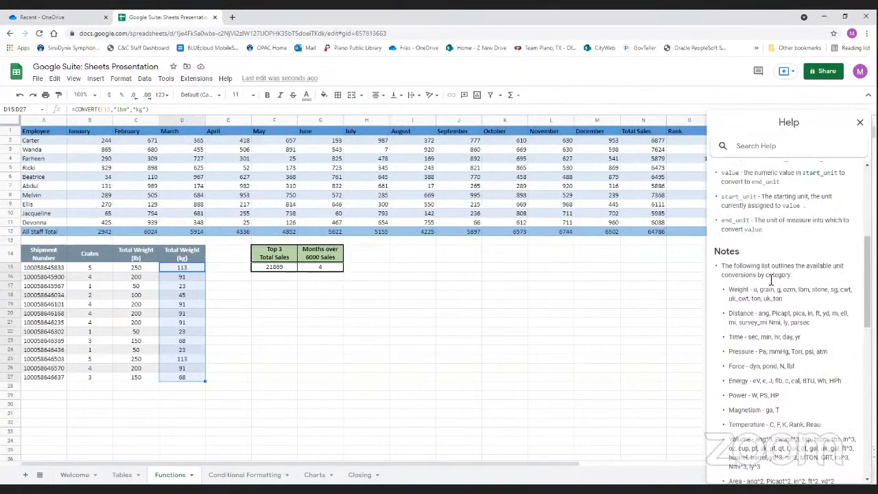
pyautogui.scroll(-3, 755, 415)
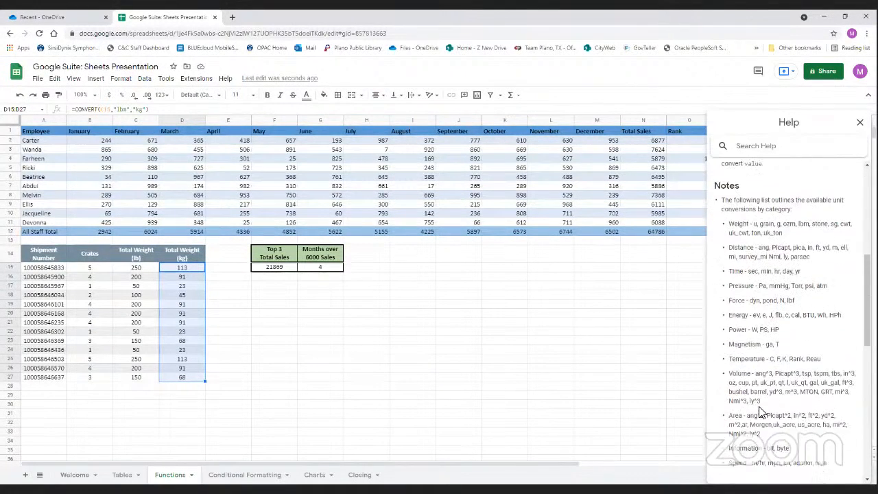
pyautogui.click(860, 122)
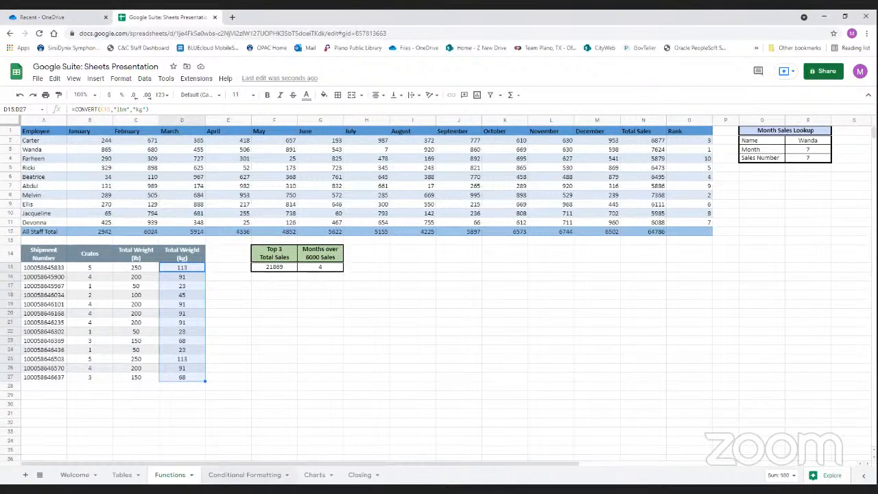
# On the Conditional Formatting sheet, start a conditional formatting rule for the monthly average sales in B12:M12
pyautogui.click(244, 475)
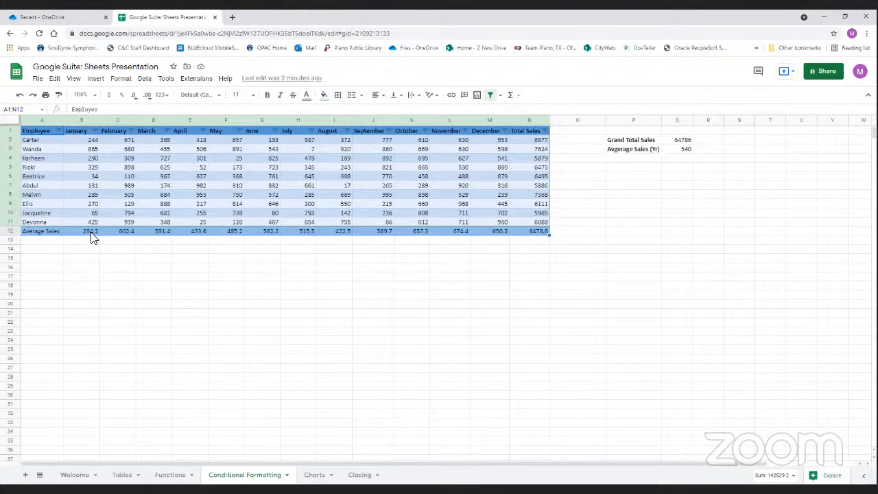
pyautogui.moveTo(91, 232); pyautogui.dragTo(480, 236)
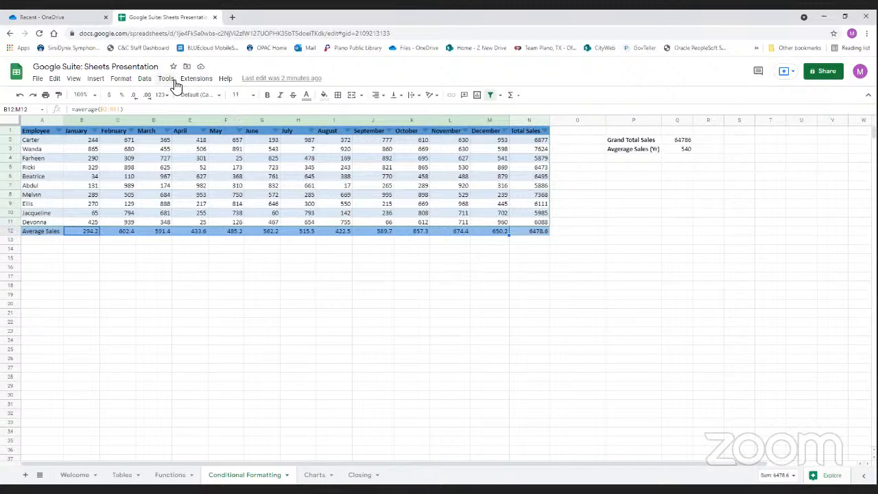
pyautogui.click(122, 78)
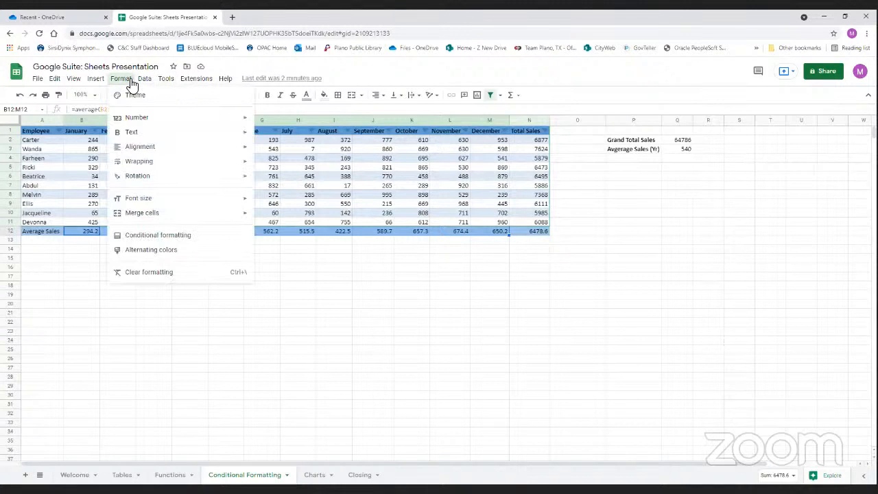
pyautogui.click(191, 241)
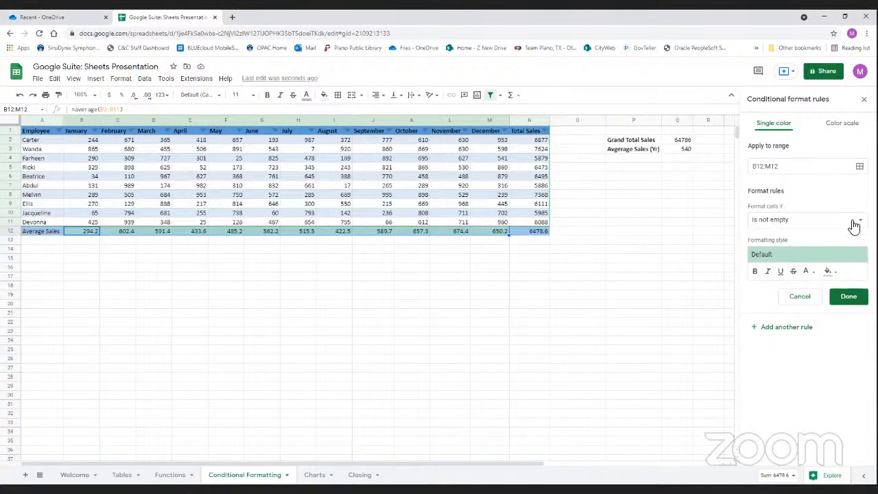
# Set the B12:M12 rule's condition to format cells with values greater than 540
pyautogui.click(800, 221)
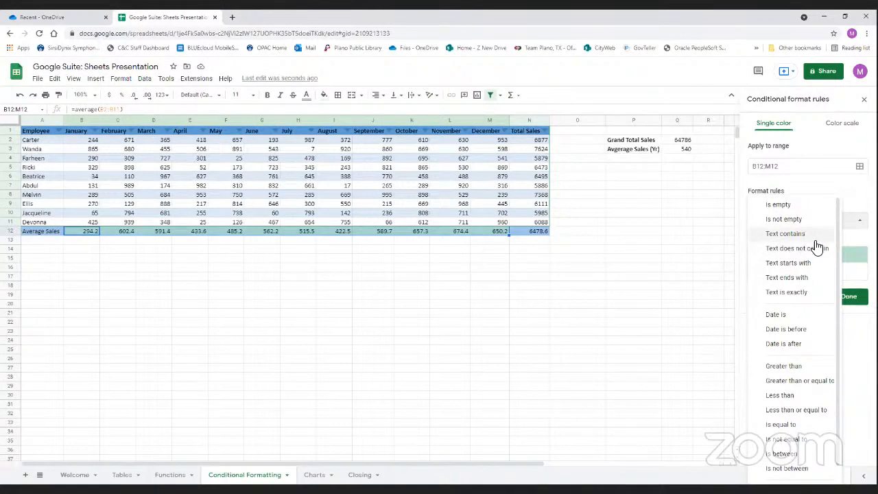
pyautogui.scroll(-1, 802, 348)
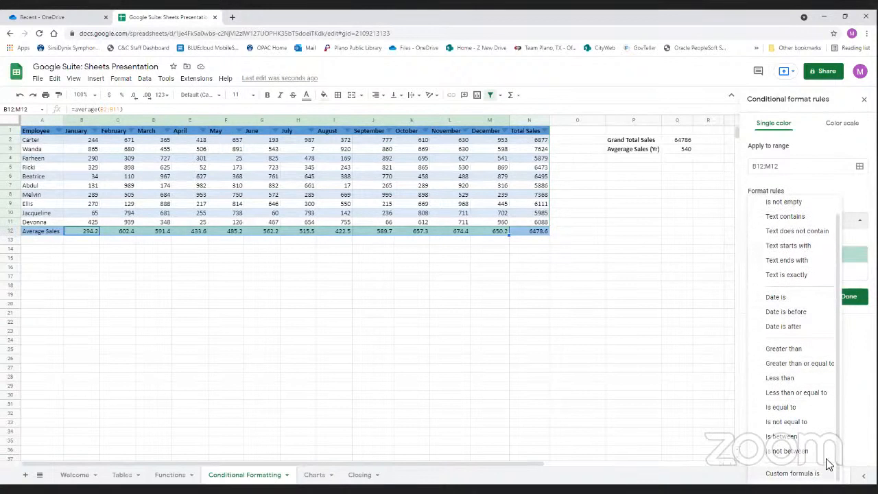
pyautogui.click(782, 351)
pyautogui.click(792, 239)
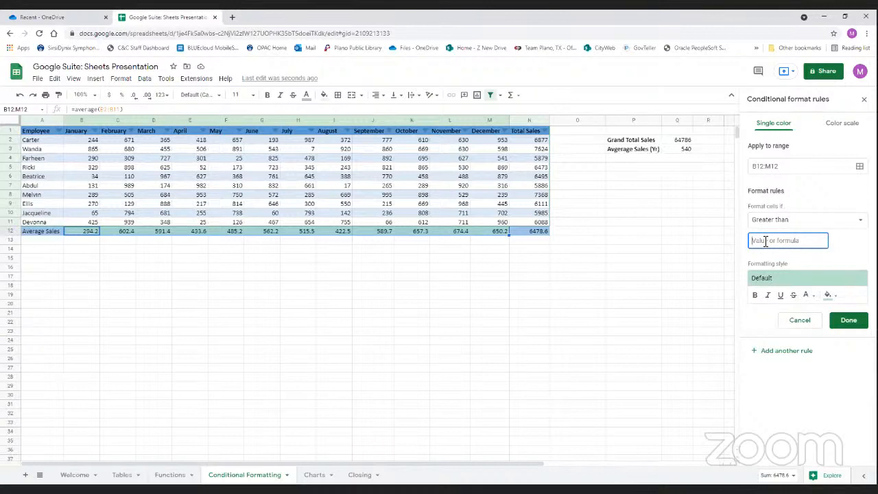
pyautogui.write('540')
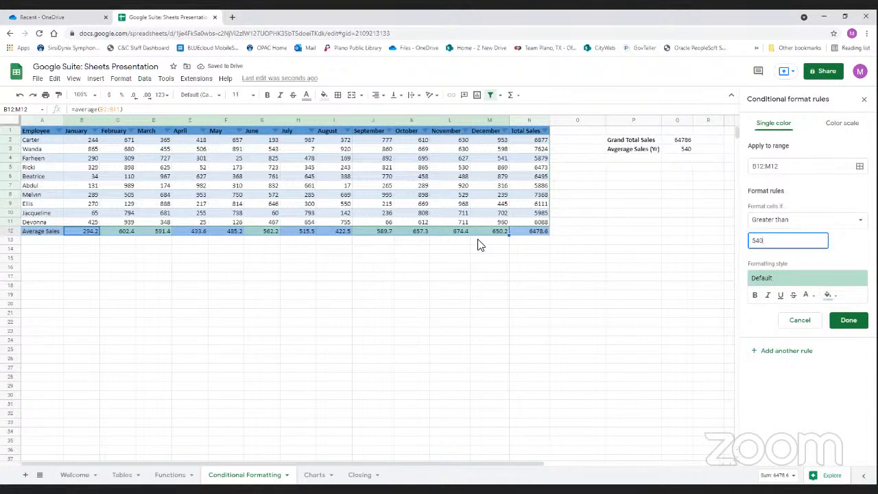
# Give the greater-than-540 rule a green fill with white text and save it
pyautogui.click(828, 295)
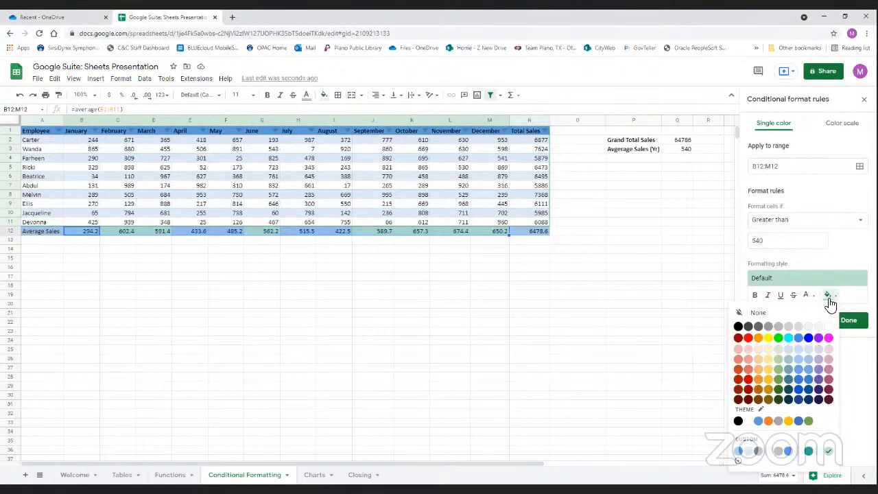
pyautogui.click(780, 384)
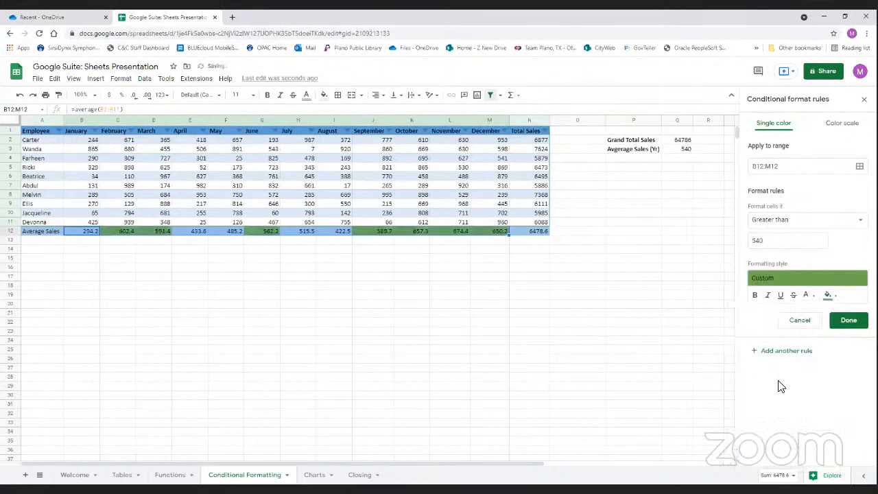
pyautogui.click(809, 296)
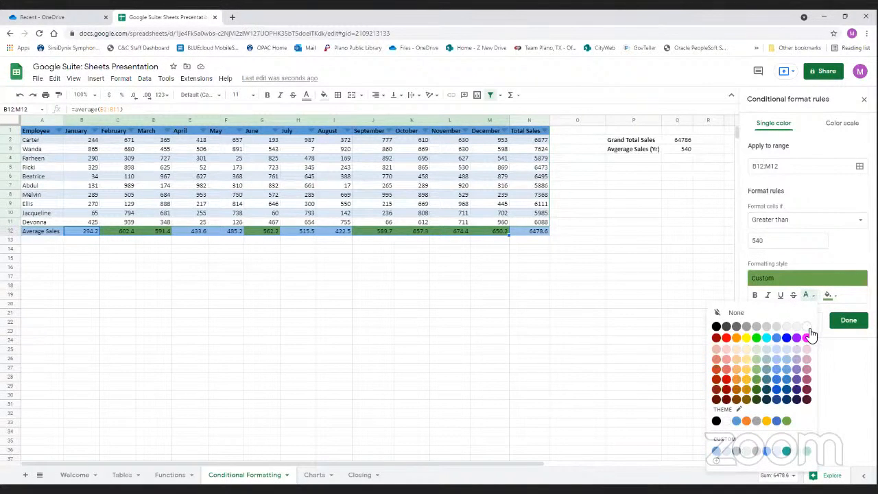
pyautogui.click(808, 328)
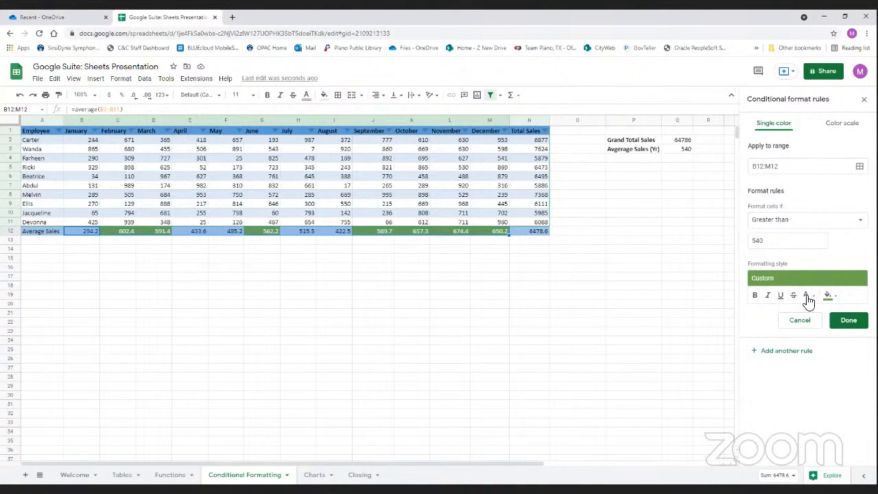
pyautogui.click(848, 321)
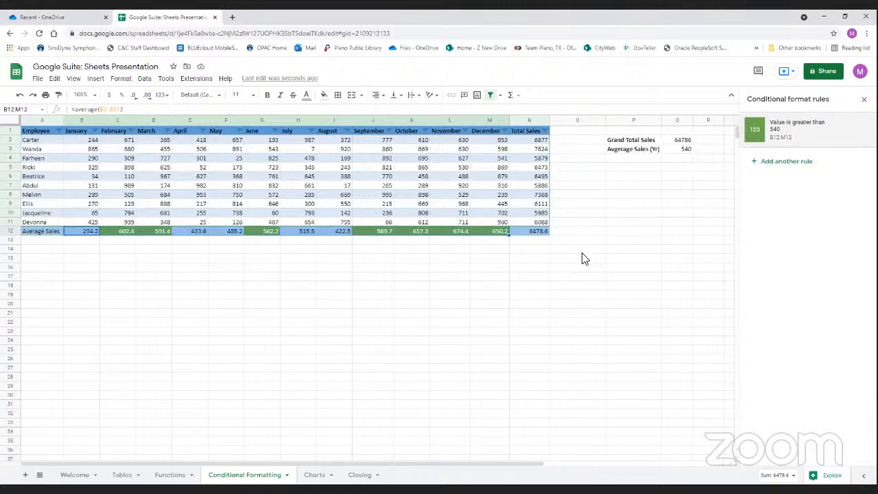
# Check where the rule applies by selecting individual sales cells and July's average in H12
pyautogui.click(363, 184)
pyautogui.click(293, 196)
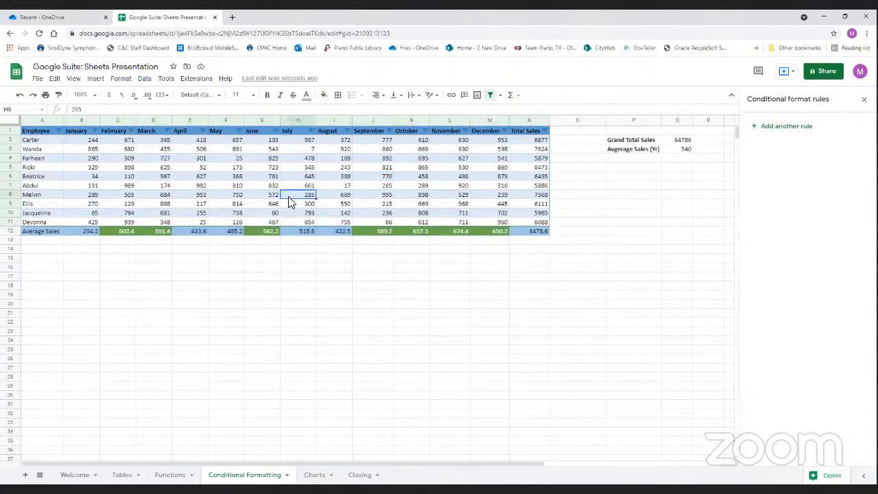
pyautogui.click(240, 157)
pyautogui.click(313, 232)
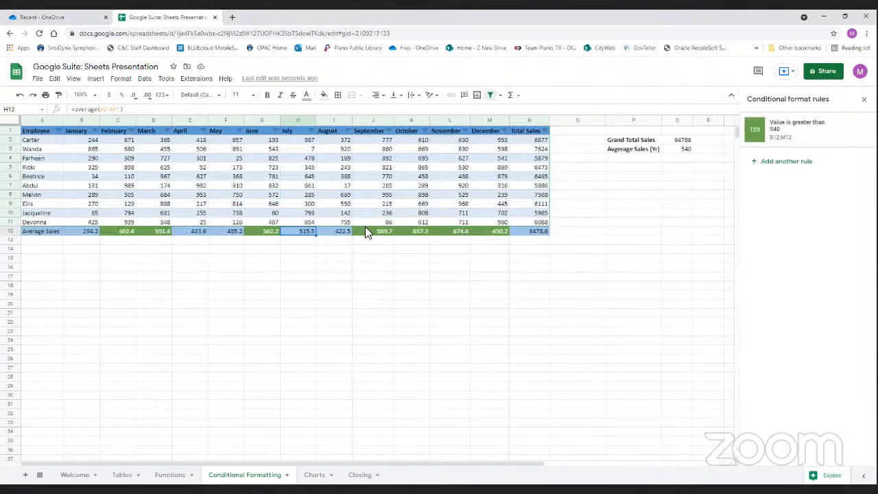
# Add another conditional formatting rule and select the monthly averages B12:M12 as its data range instead of H12
pyautogui.click(809, 165)
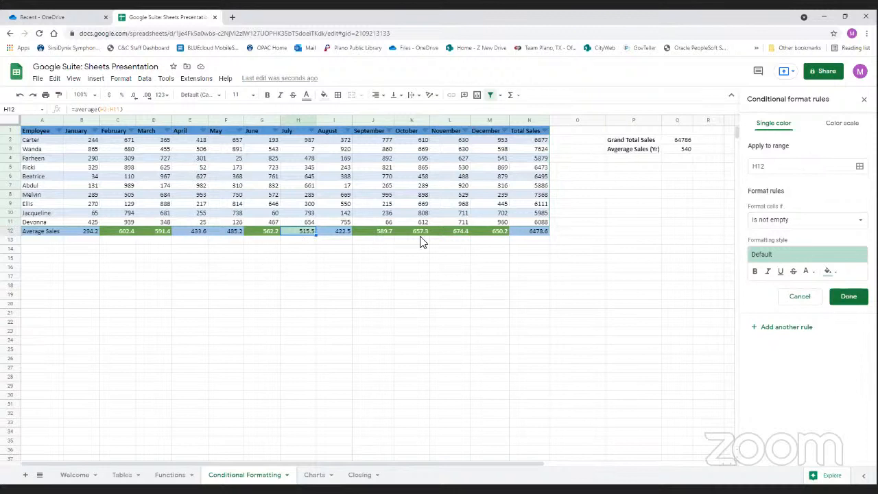
pyautogui.click(859, 167)
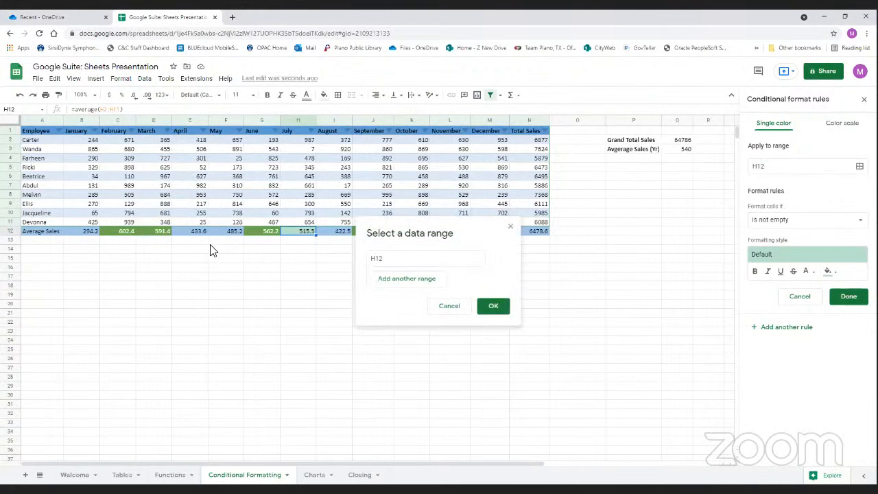
pyautogui.click(391, 260)
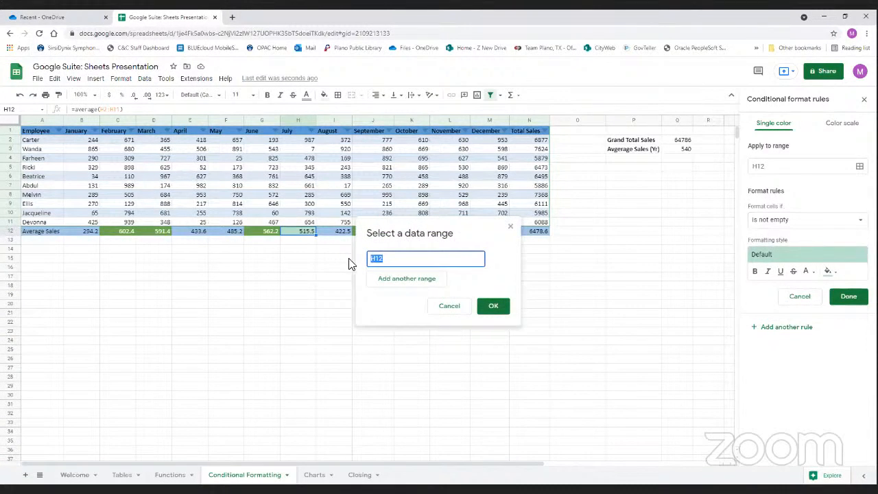
pyautogui.press('BackSpace')
pyautogui.click(428, 280)
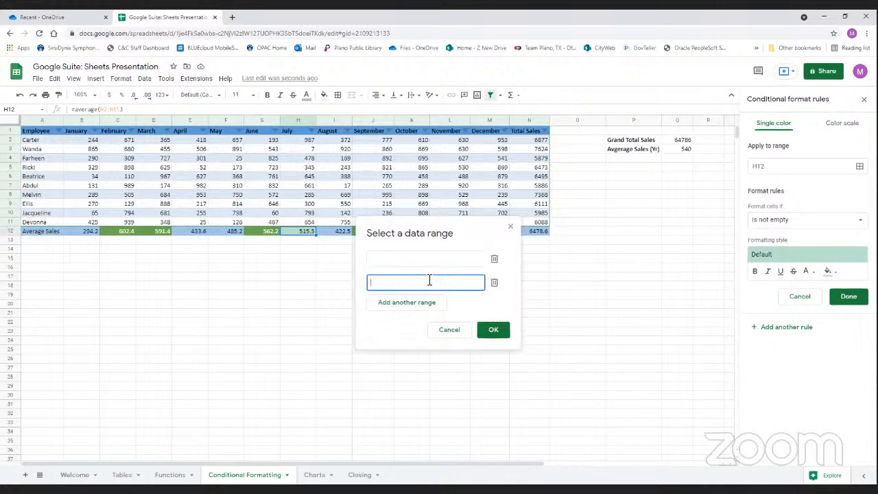
pyautogui.click(494, 284)
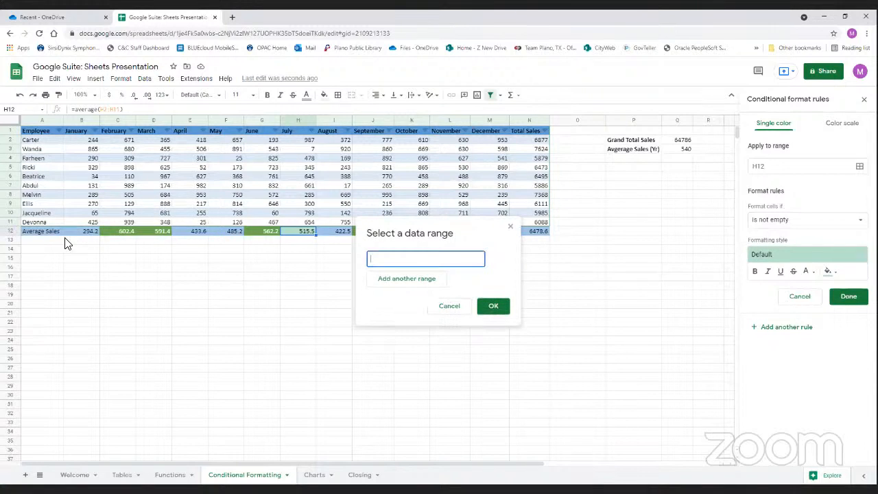
pyautogui.click(81, 232)
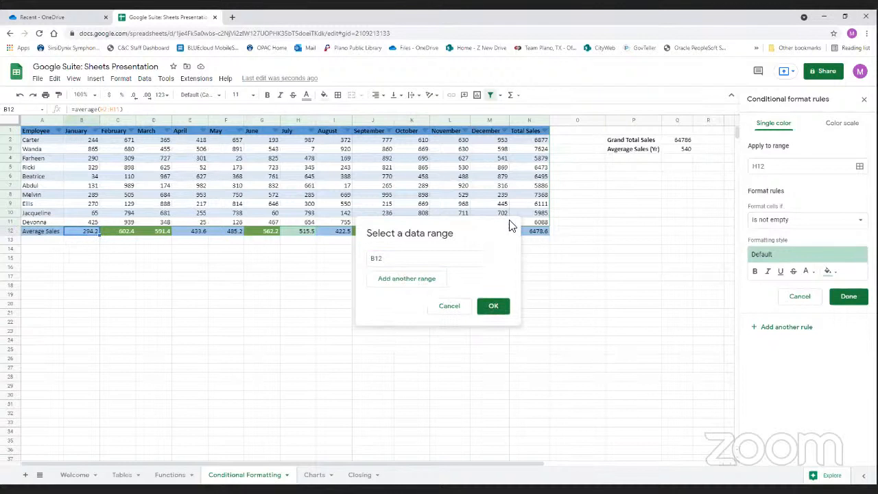
pyautogui.moveTo(456, 225); pyautogui.dragTo(462, 289)
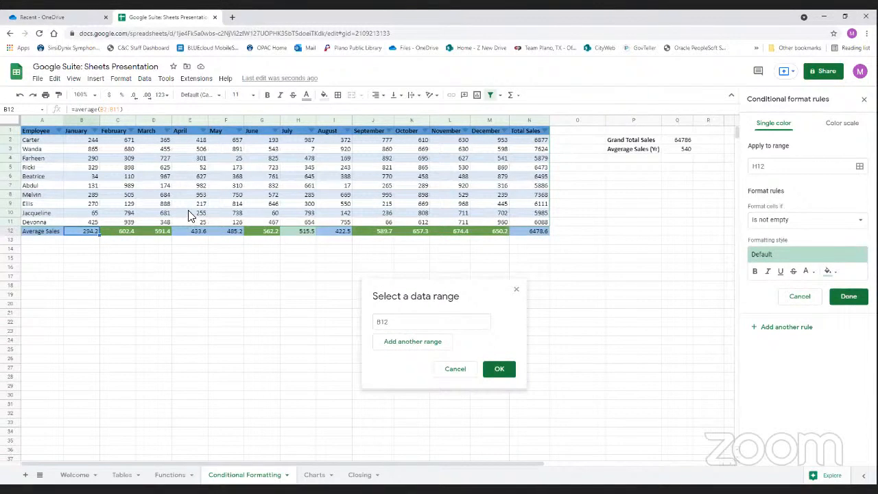
pyautogui.moveTo(72, 231); pyautogui.dragTo(486, 233)
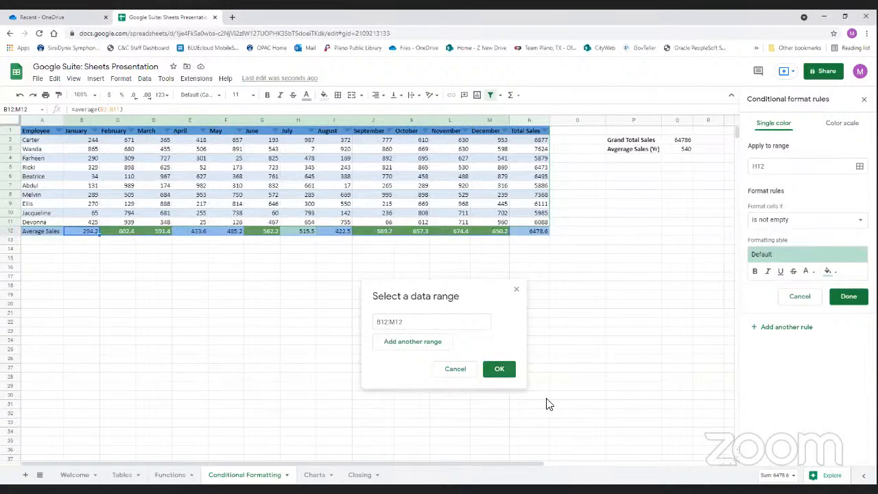
# Apply the new single-color rule to B12:M12 with the condition less than or equal to 540
pyautogui.click(499, 370)
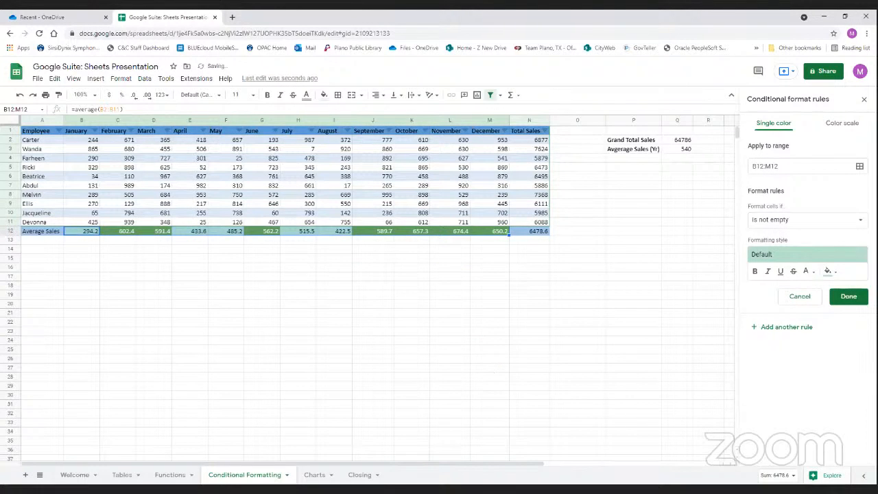
pyautogui.click(832, 219)
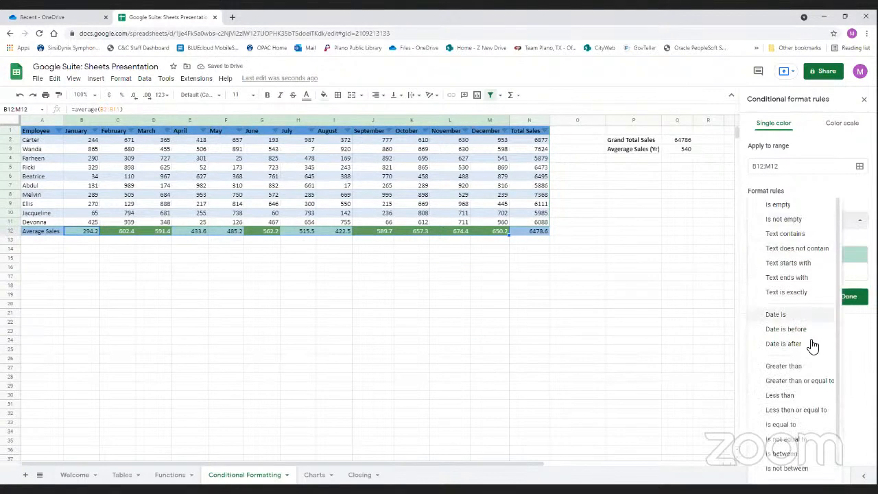
pyautogui.click(796, 410)
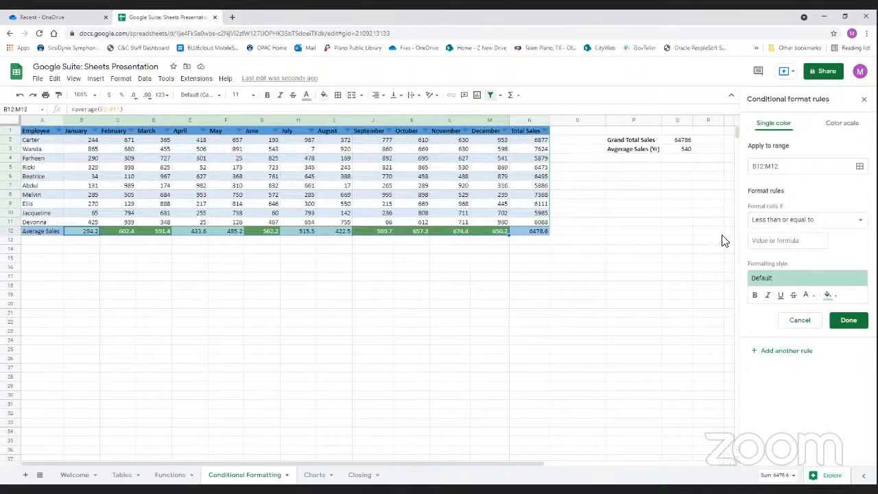
pyautogui.click(769, 246)
pyautogui.write('540')
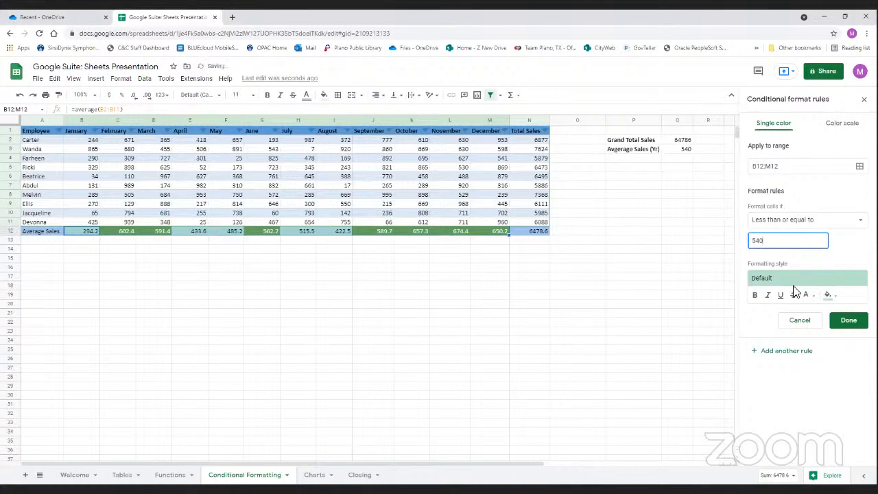
# Format the less-than-or-equal-to rule with a red fill and white text, and save the rule
pyautogui.click(829, 297)
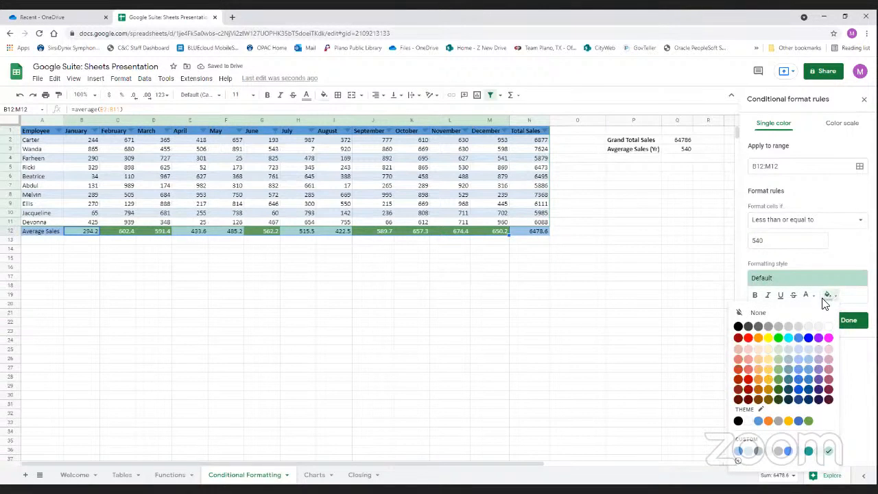
pyautogui.click(748, 379)
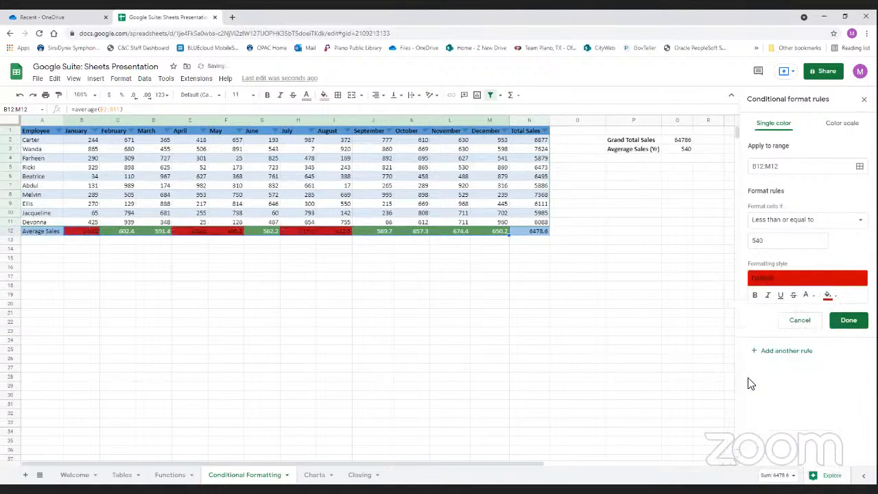
pyautogui.click(807, 296)
pyautogui.click(808, 327)
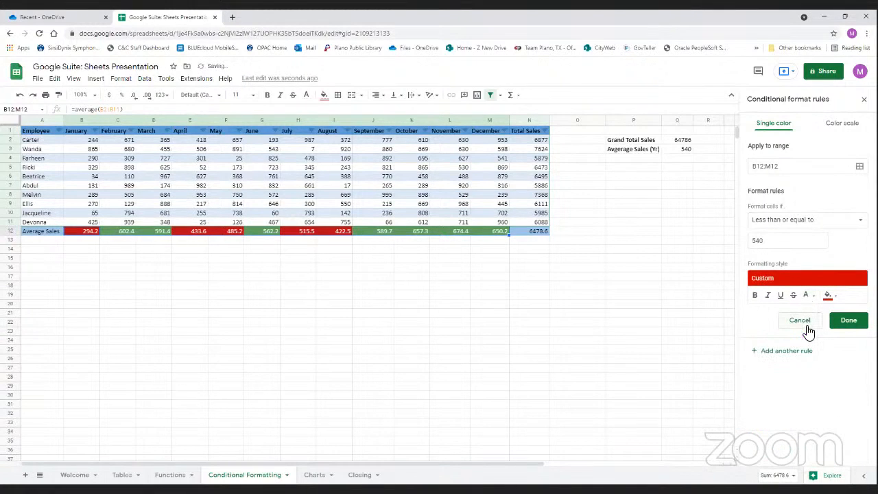
pyautogui.click(852, 325)
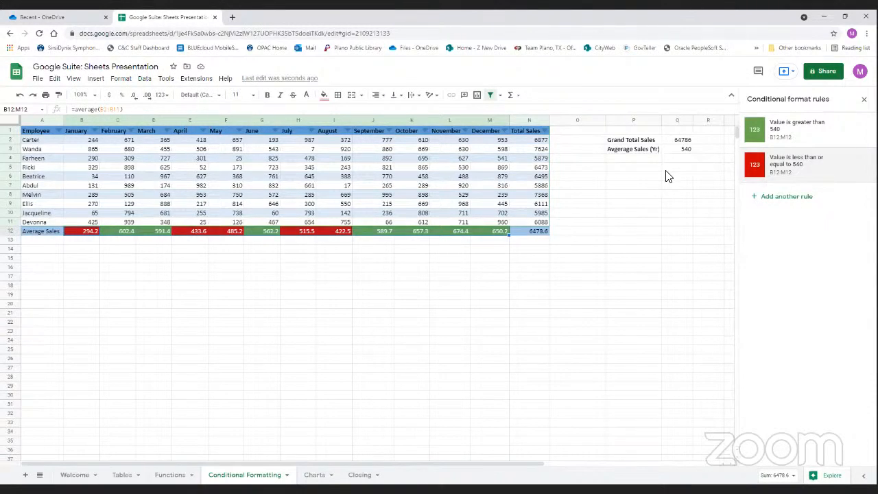
# Try to make the green greater-than rule compare against the yearly average cell by setting its threshold to =Q3
pyautogui.click(796, 132)
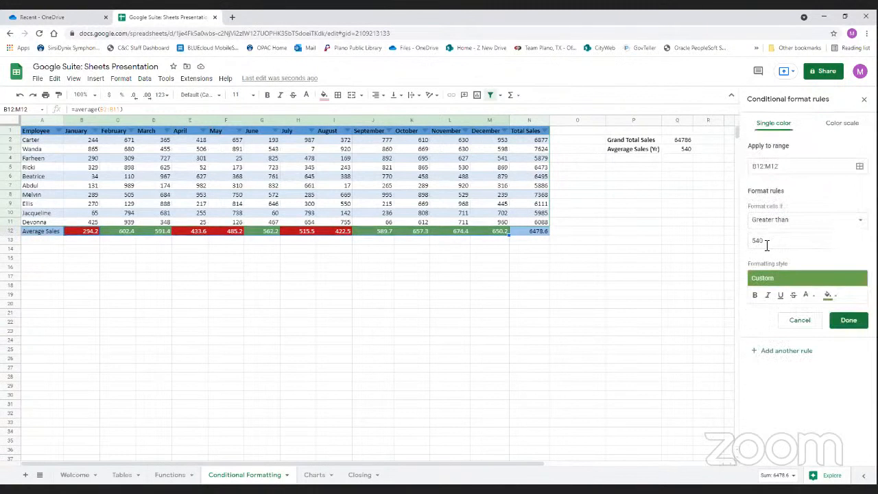
pyautogui.moveTo(767, 245); pyautogui.dragTo(749, 247)
pyautogui.press('BackSpace')
pyautogui.click(682, 151)
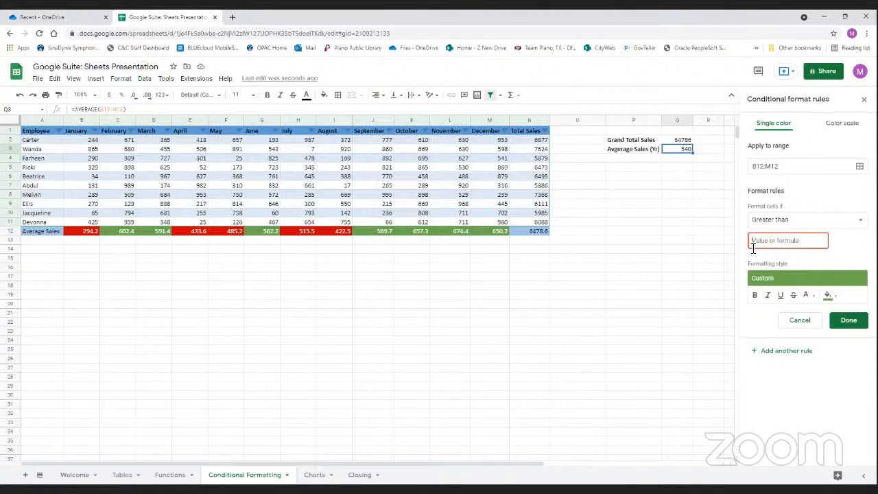
pyautogui.write('=')
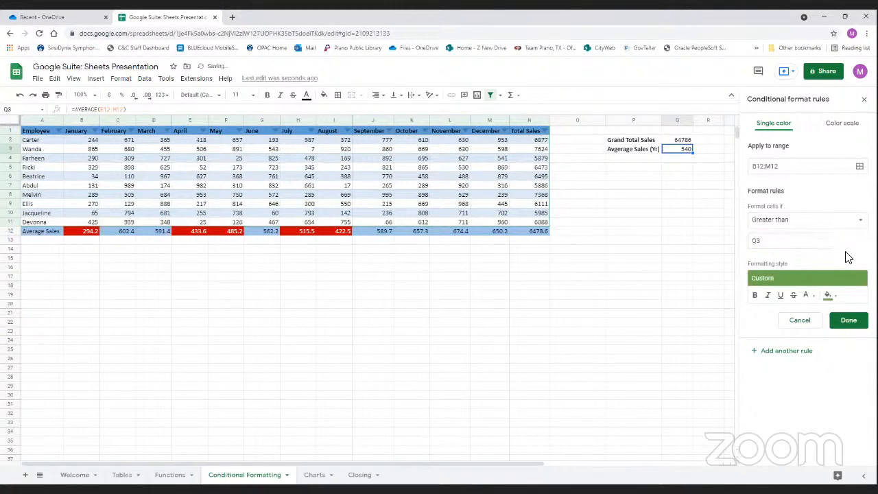
pyautogui.click(844, 327)
pyautogui.click(753, 241)
pyautogui.write('=')
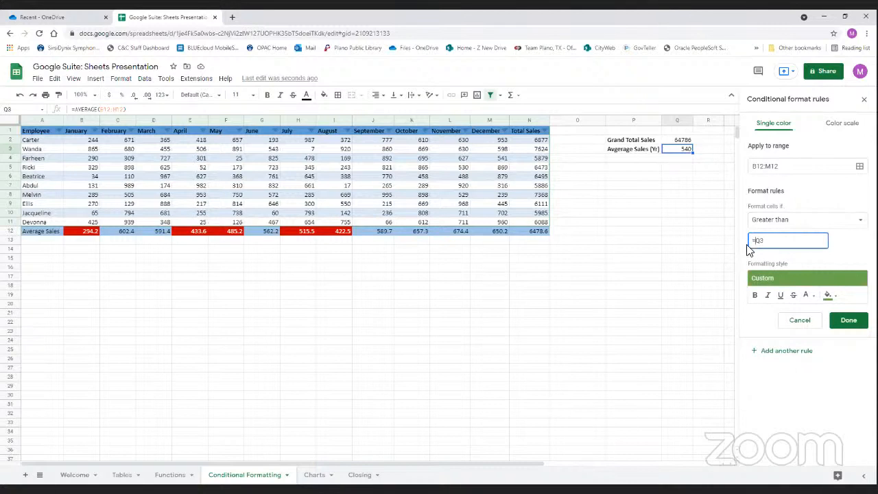
pyautogui.click(844, 244)
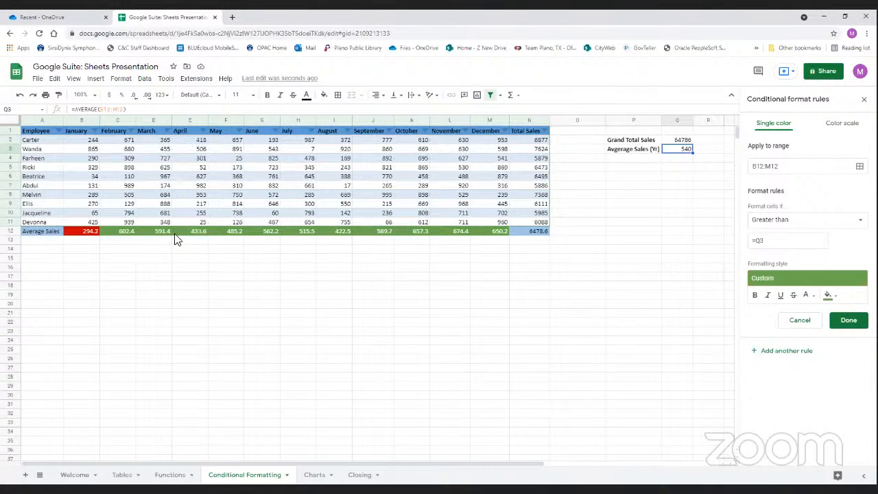
# Retry the greater-than rule with =q3 entered as its threshold, and discard the rule edit
pyautogui.click(802, 242)
pyautogui.press('BackSpace')
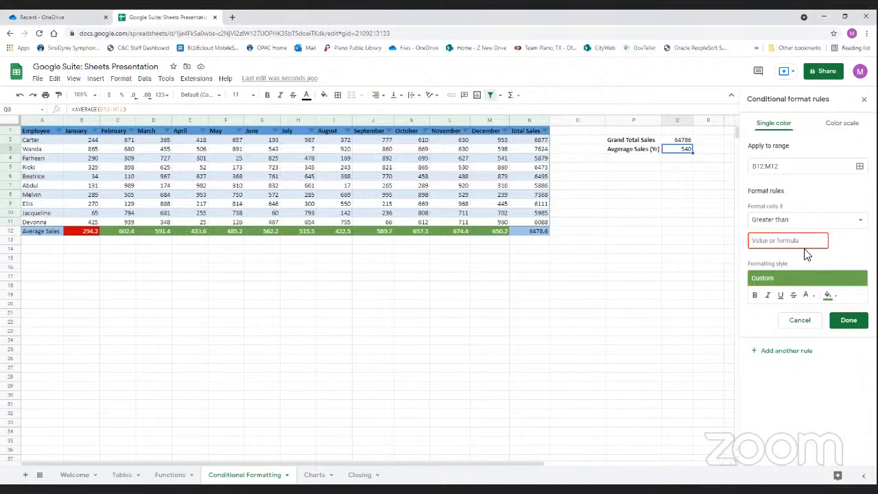
pyautogui.click(679, 188)
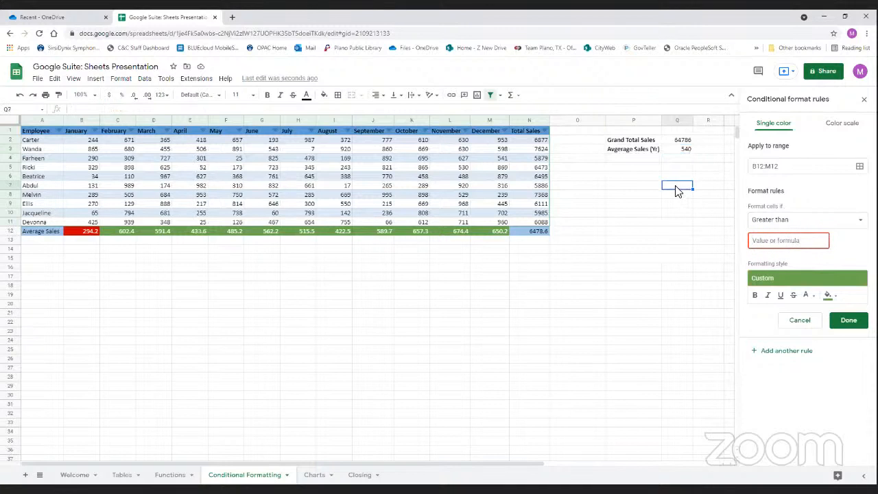
pyautogui.click(683, 149)
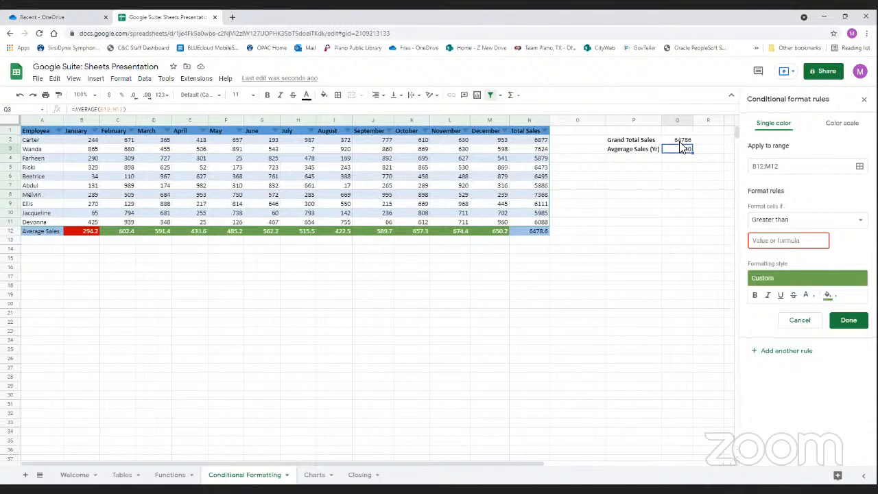
pyautogui.click(797, 244)
pyautogui.write('=q3')
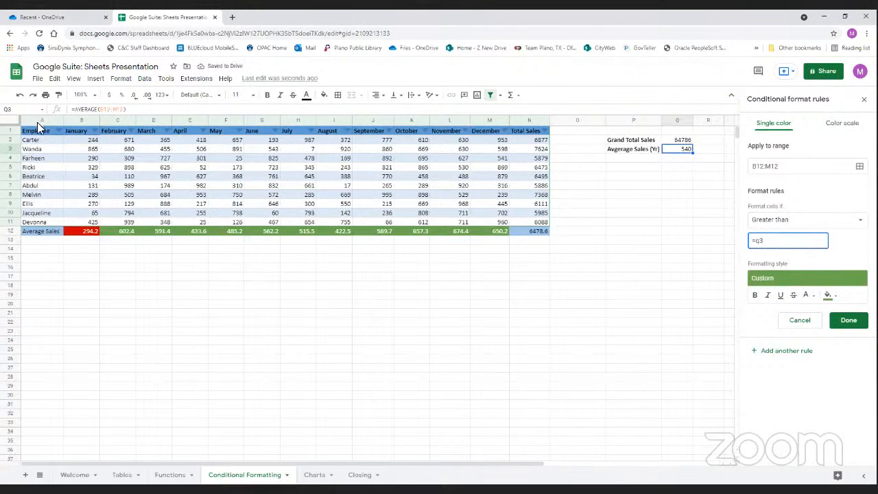
pyautogui.moveTo(771, 240); pyautogui.dragTo(751, 240)
pyautogui.press('BackSpace')
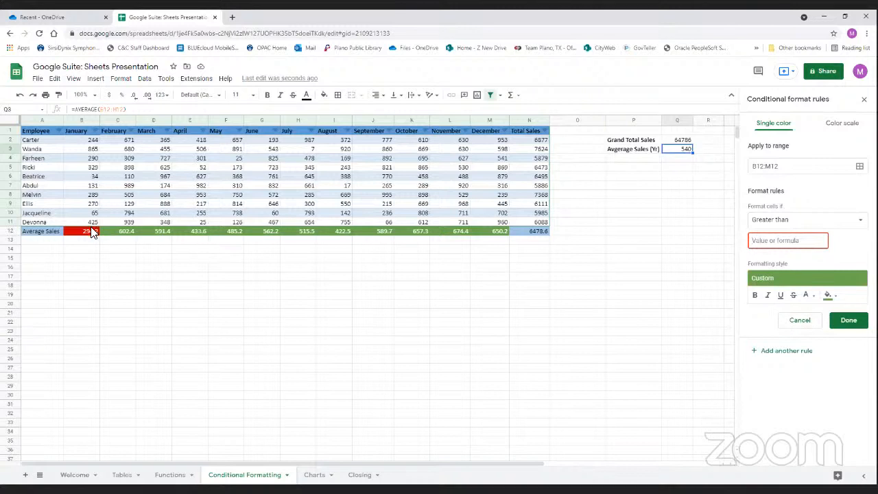
pyautogui.click(789, 323)
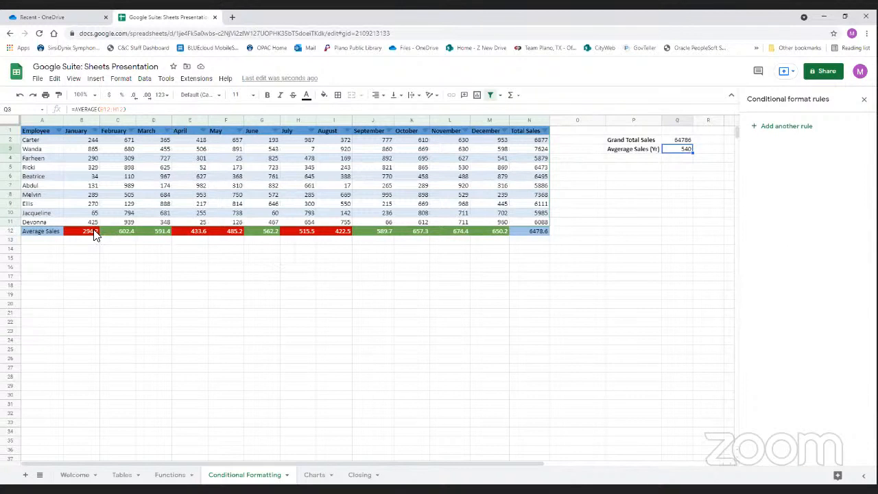
# Remove both the red and the green conditional format rules from the average sales cells B12:M12
pyautogui.moveTo(91, 233); pyautogui.dragTo(256, 225)
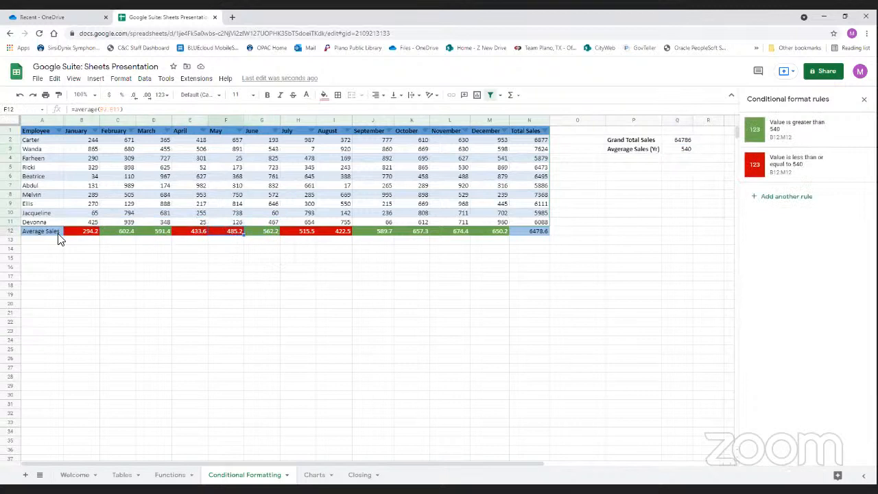
pyautogui.moveTo(89, 234); pyautogui.dragTo(487, 230)
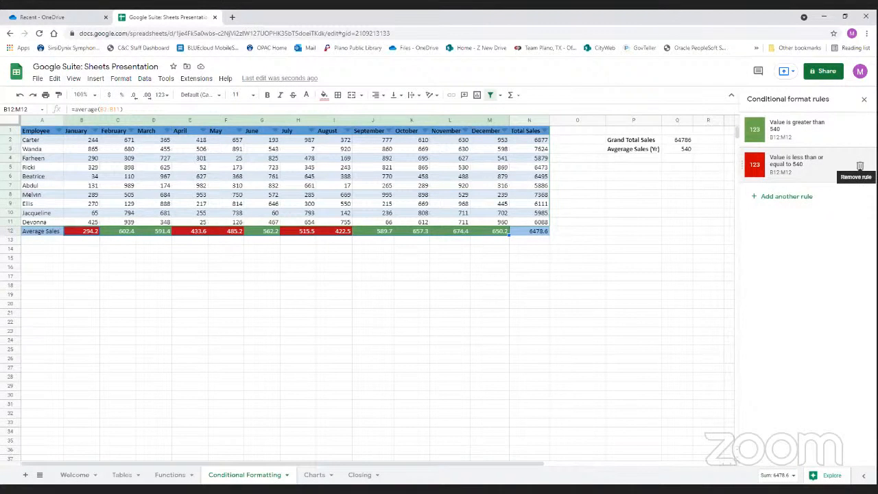
pyautogui.click(859, 166)
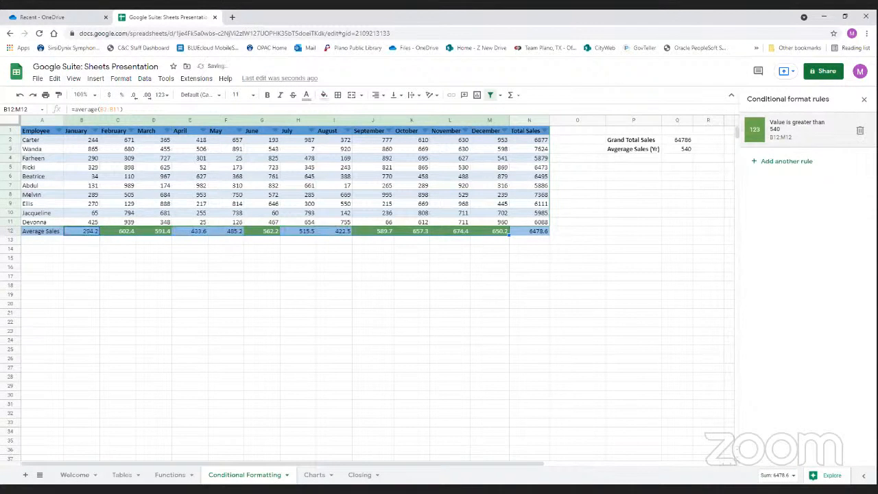
pyautogui.click(860, 131)
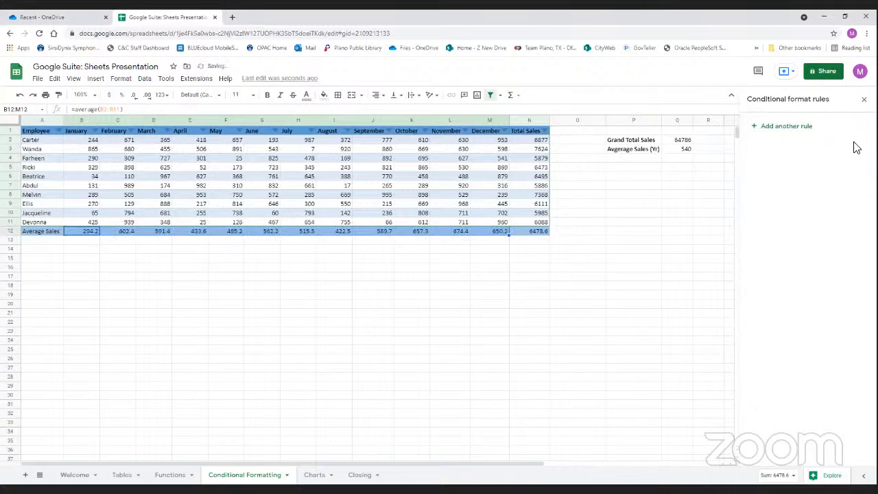
# Add a new color scale conditional format rule for the range B12:M12
pyautogui.click(788, 128)
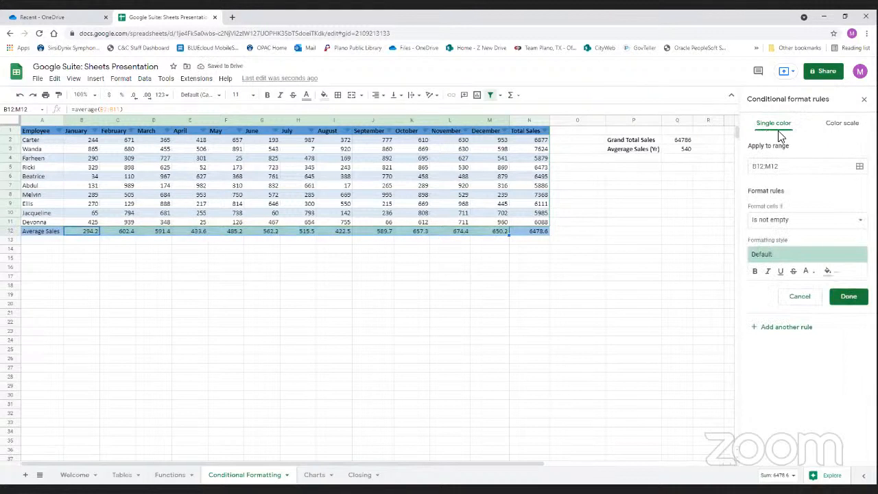
pyautogui.click(846, 128)
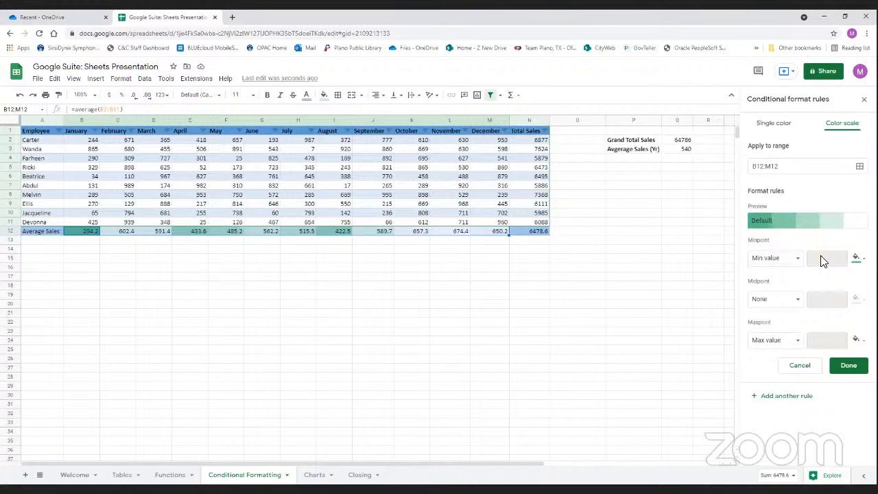
pyautogui.click(790, 259)
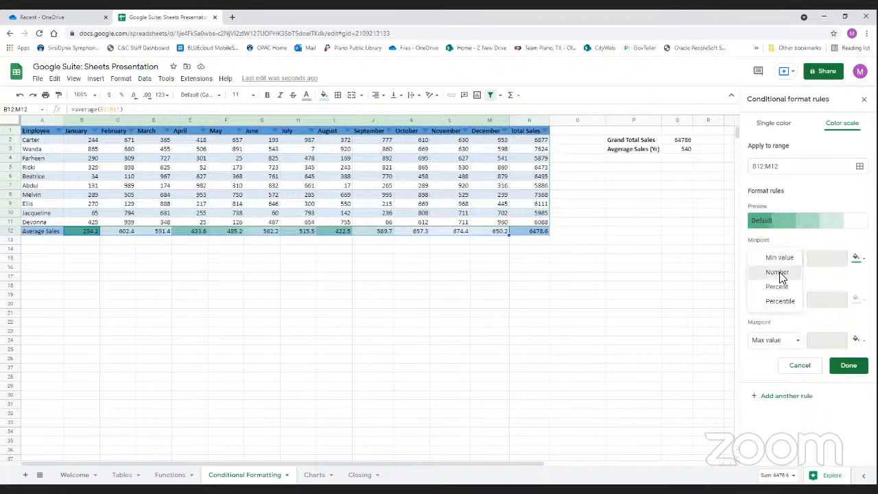
pyautogui.click(779, 274)
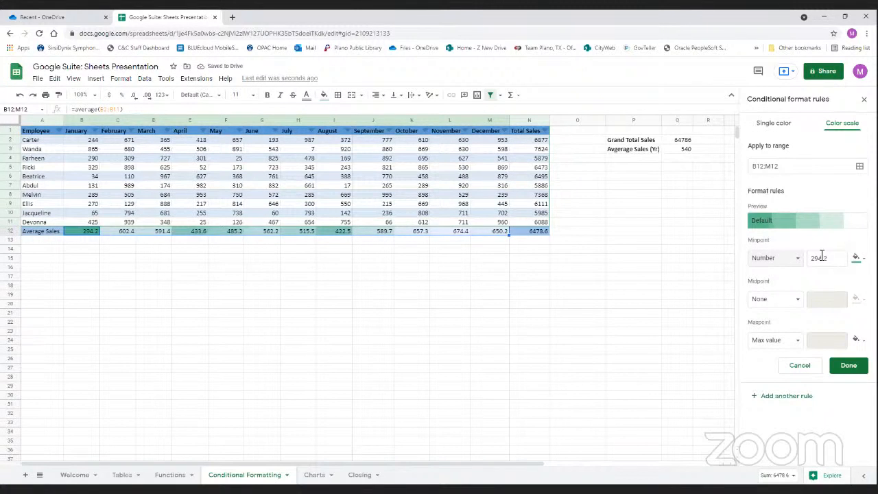
pyautogui.click(776, 261)
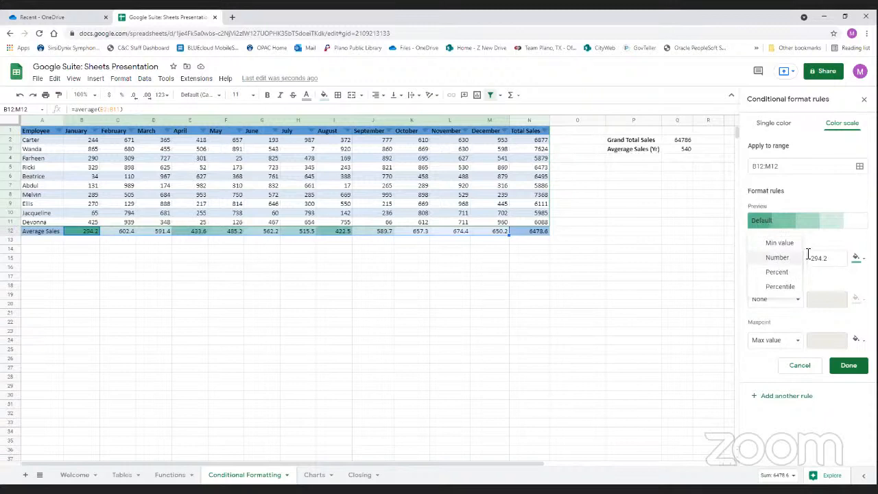
pyautogui.click(779, 245)
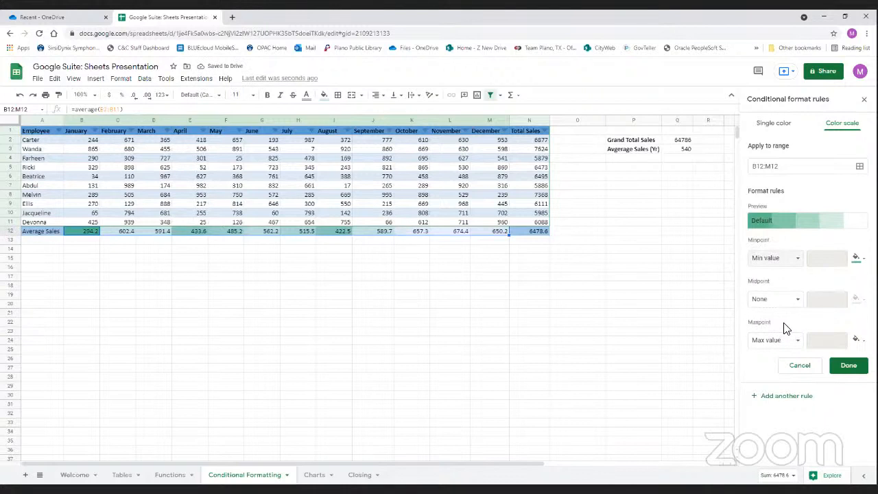
# Set the color scale's midpoint to the number 540 and its minpoint color to green
pyautogui.click(786, 303)
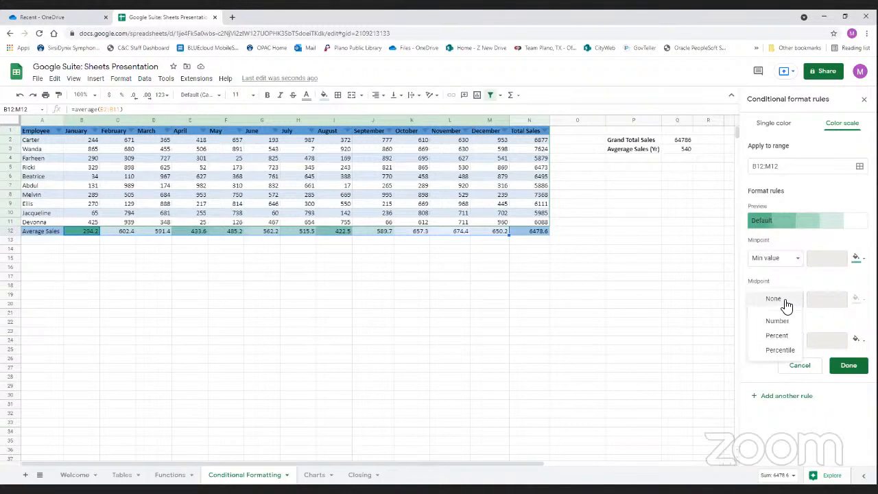
pyautogui.click(782, 321)
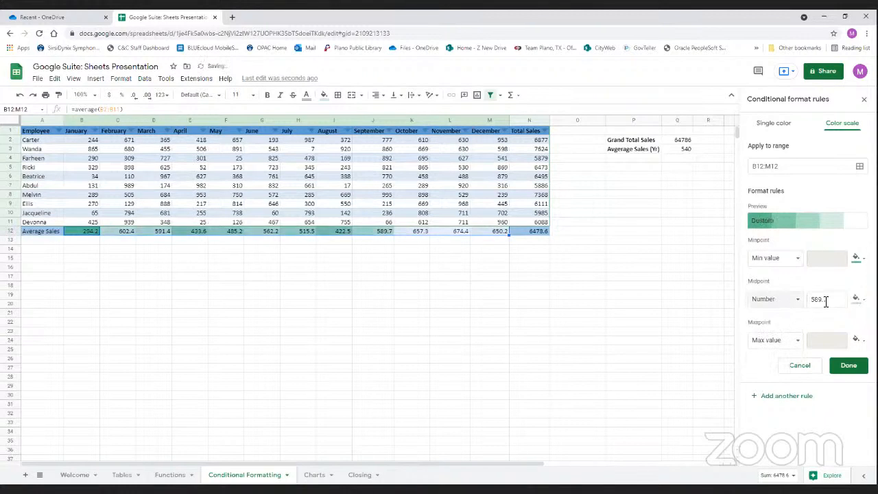
pyautogui.moveTo(826, 302); pyautogui.dragTo(804, 305)
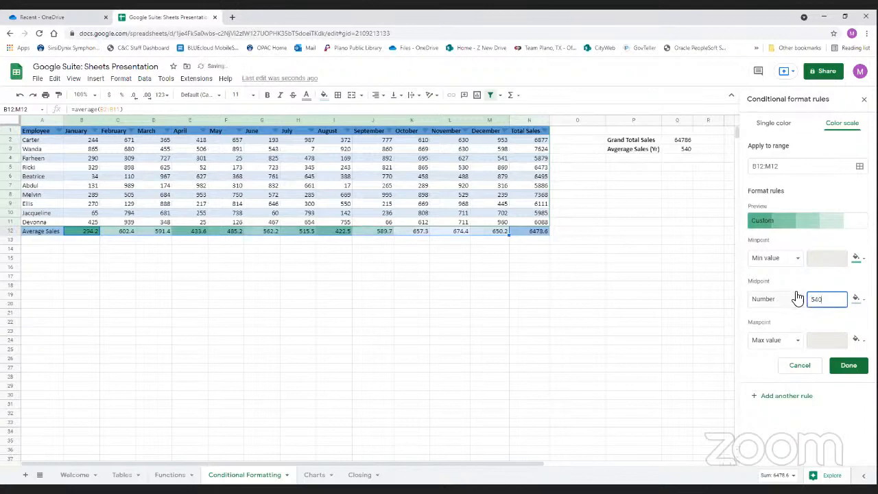
pyautogui.click(837, 327)
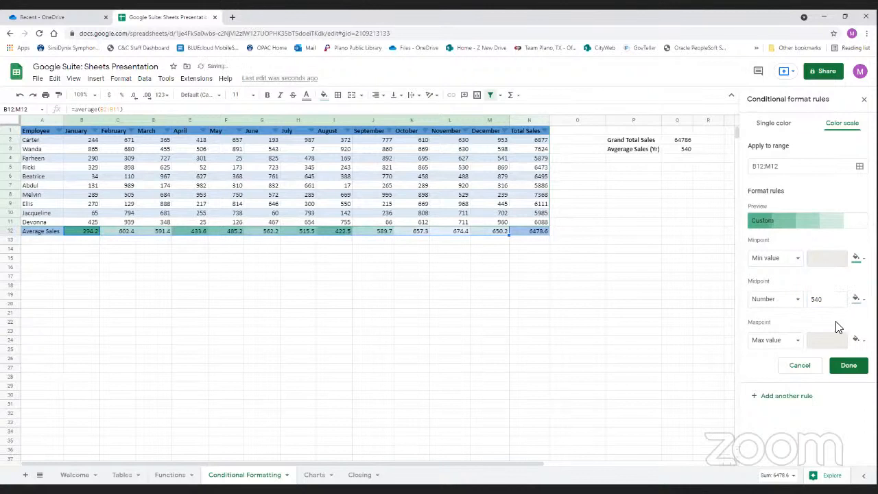
pyautogui.click(857, 258)
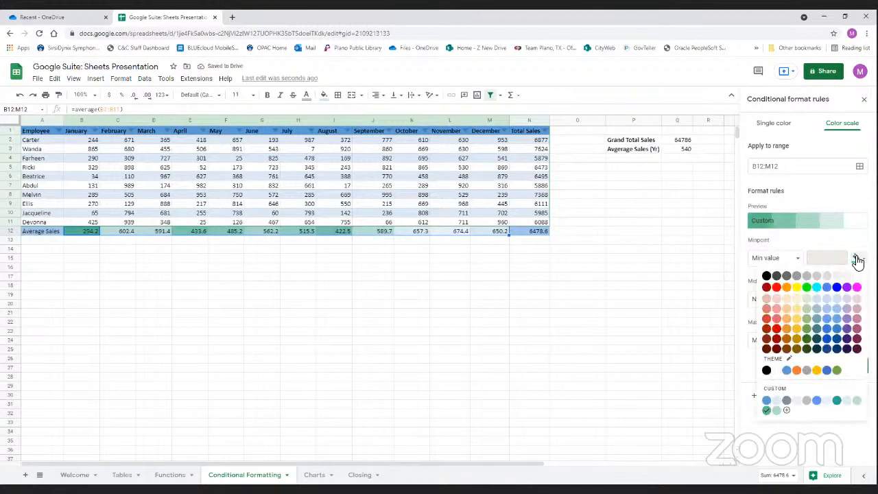
pyautogui.click(806, 328)
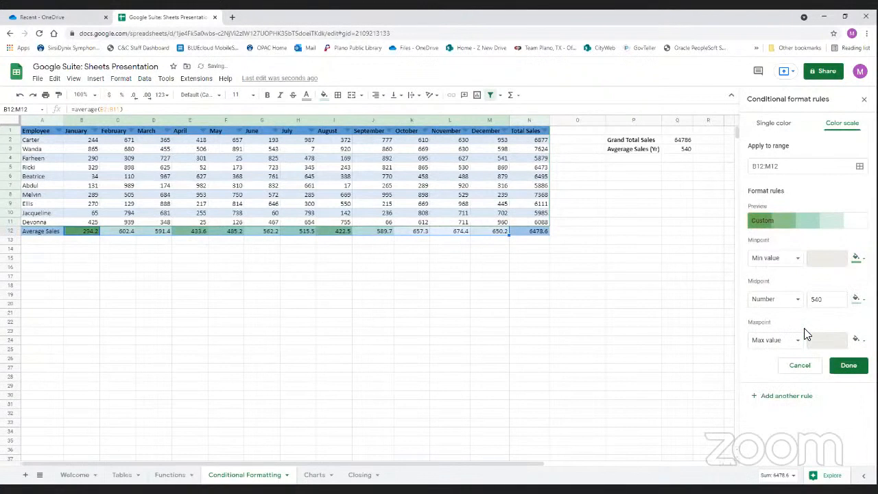
# Set the color scale's midpoint color to a lighter yellow and its maxpoint color to red
pyautogui.click(856, 299)
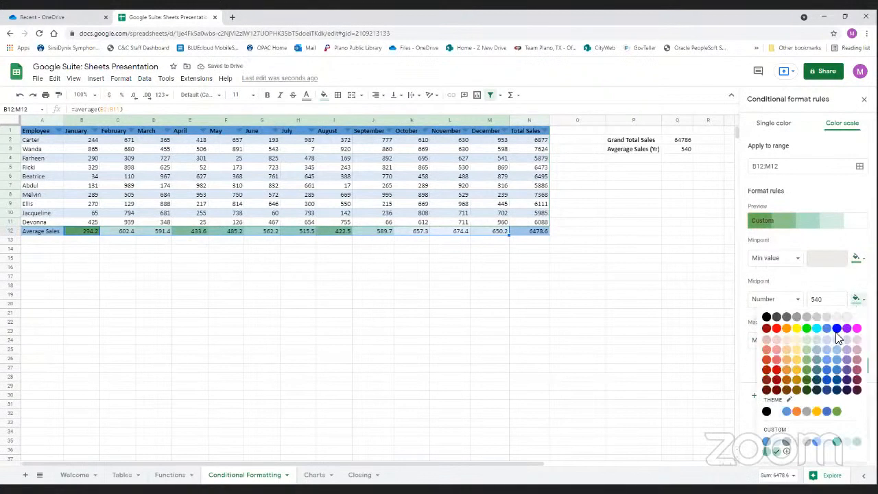
pyautogui.click(798, 372)
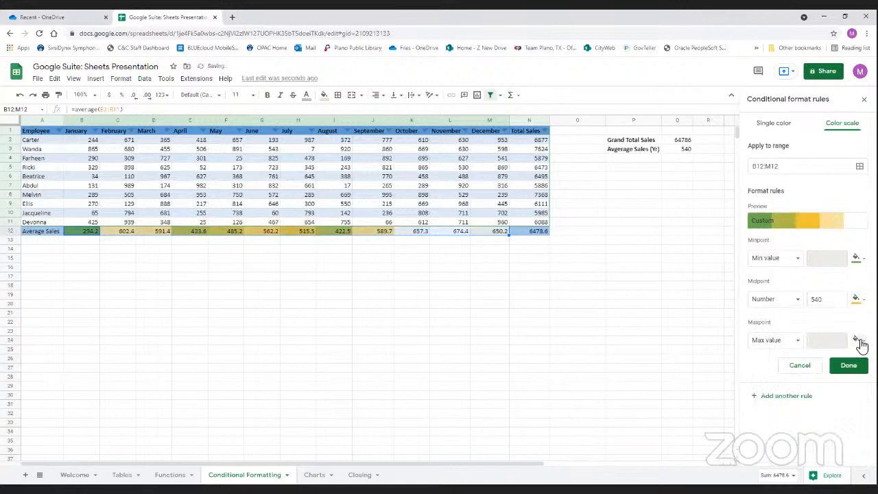
pyautogui.click(856, 341)
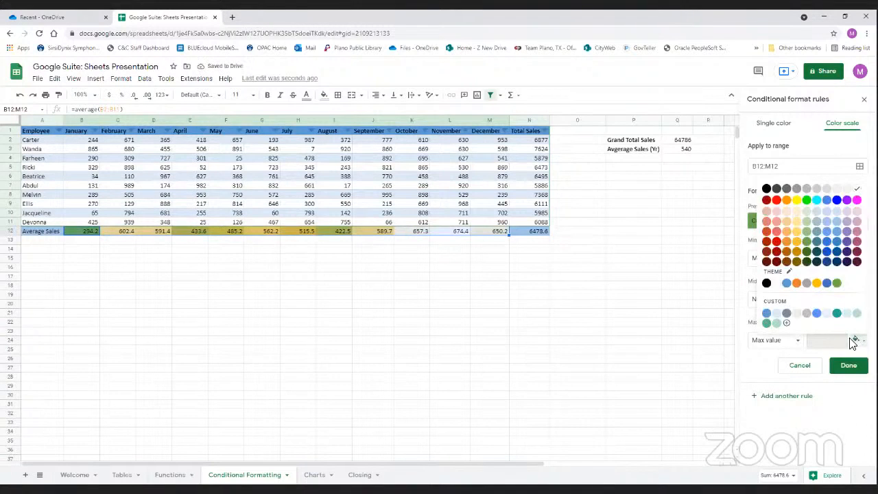
pyautogui.click(776, 243)
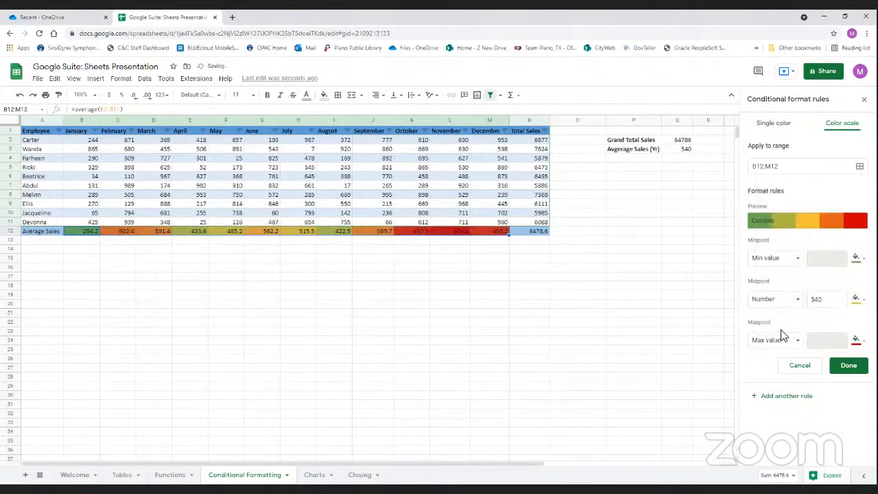
pyautogui.click(856, 299)
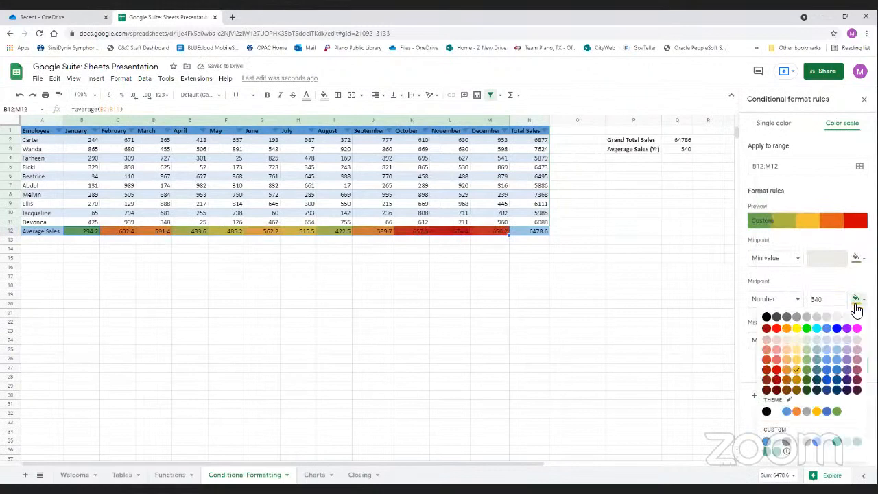
pyautogui.click(797, 362)
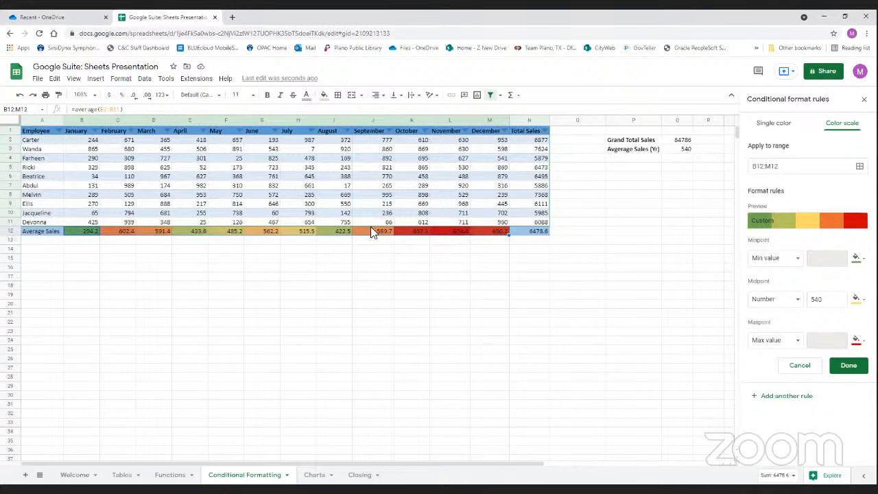
# Set the color scale's midpoint number to 500 and save the rule
pyautogui.click(822, 301)
pyautogui.doubleClick(814, 300)
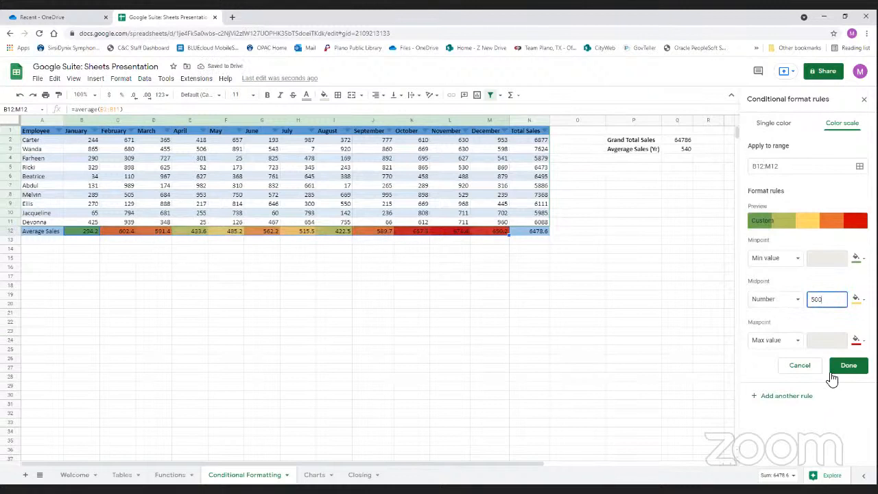
pyautogui.press('BackSpace')
pyautogui.click(852, 367)
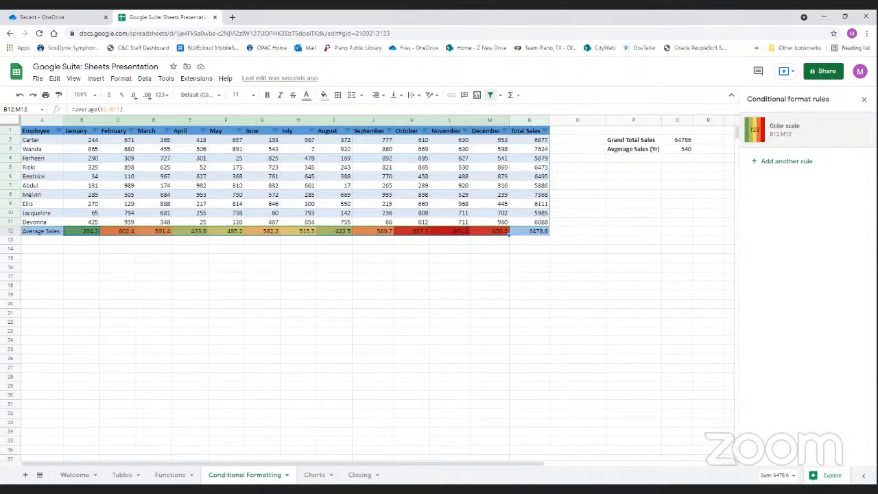
# Insert a chart of the employees' monthly sales A1:M11 on the Charts sheet and move its upper-left corner to about L10
pyautogui.click(314, 474)
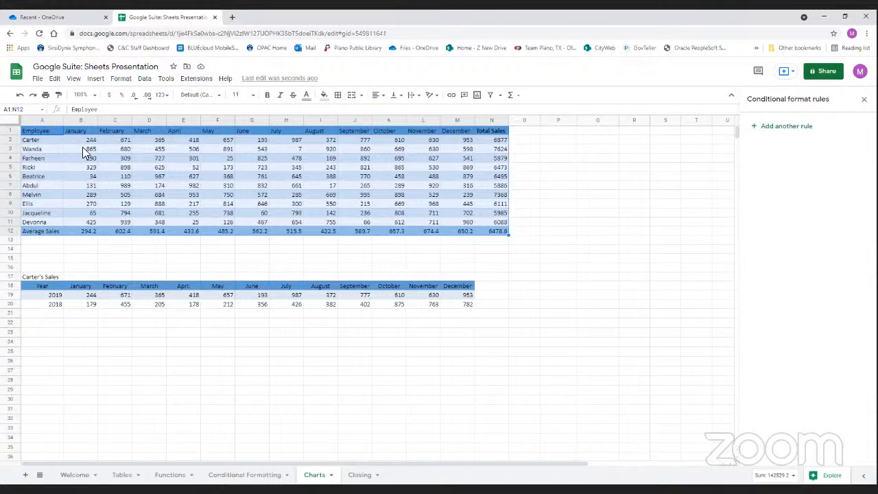
pyautogui.click(33, 141)
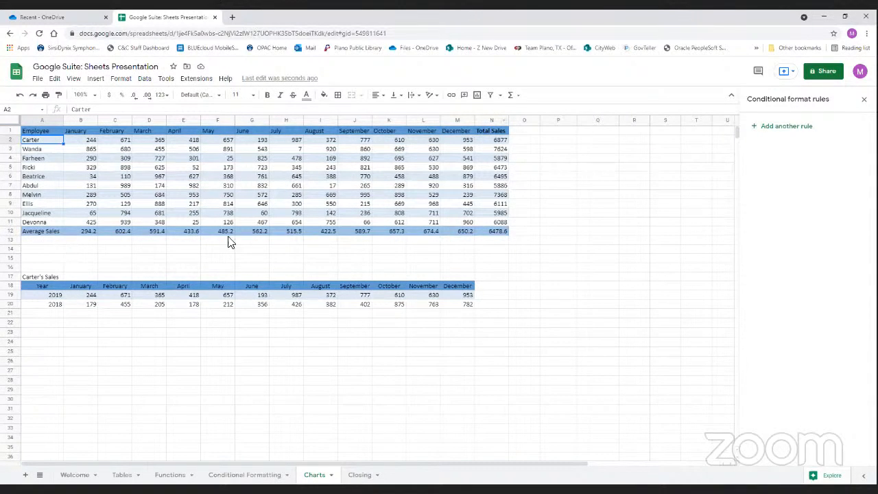
pyautogui.click(40, 131)
pyautogui.moveTo(42, 133); pyautogui.dragTo(467, 223)
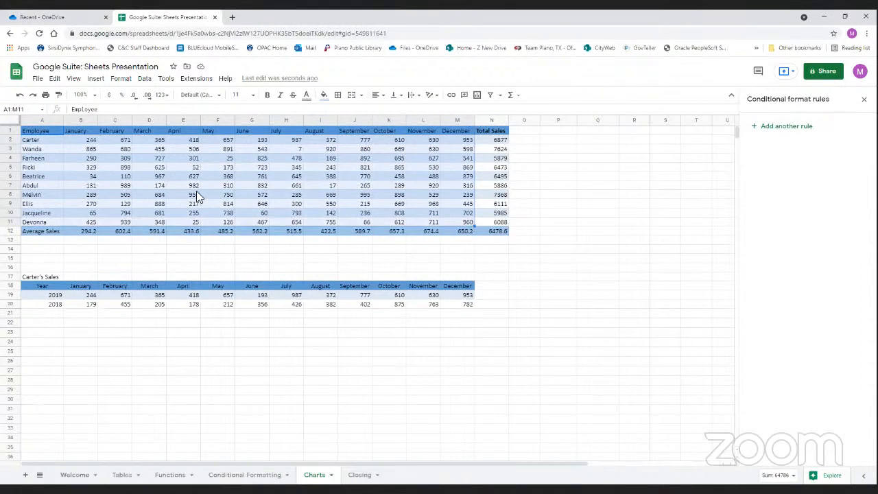
pyautogui.click(95, 80)
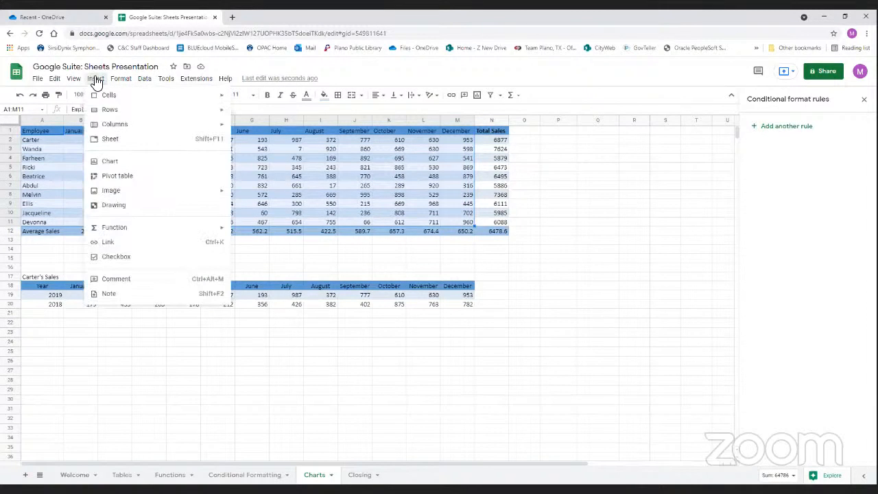
pyautogui.click(115, 163)
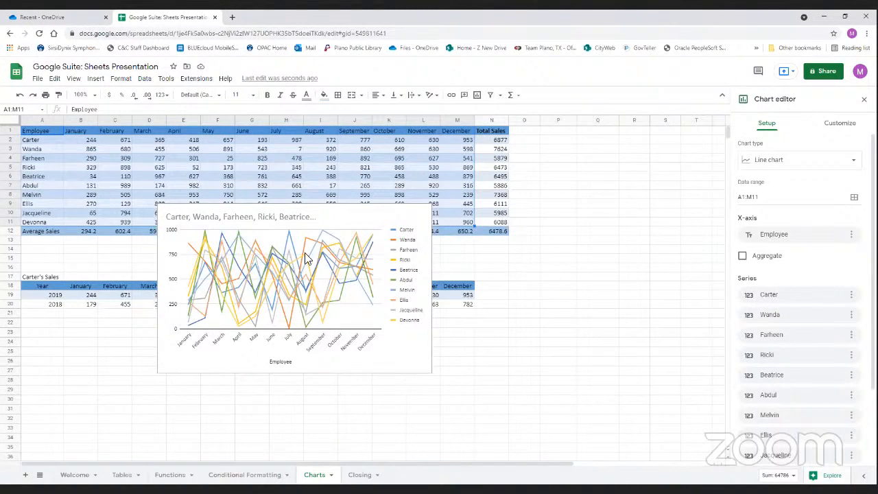
pyautogui.click(424, 217)
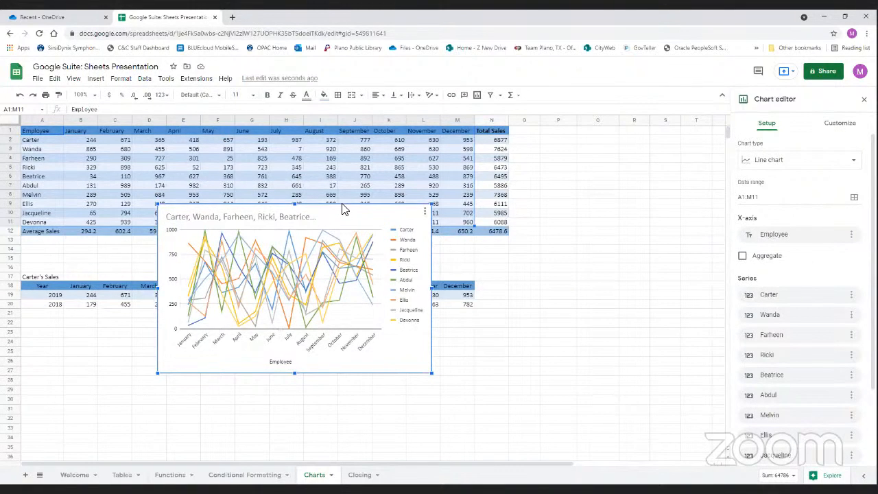
pyautogui.moveTo(343, 209); pyautogui.dragTo(607, 216)
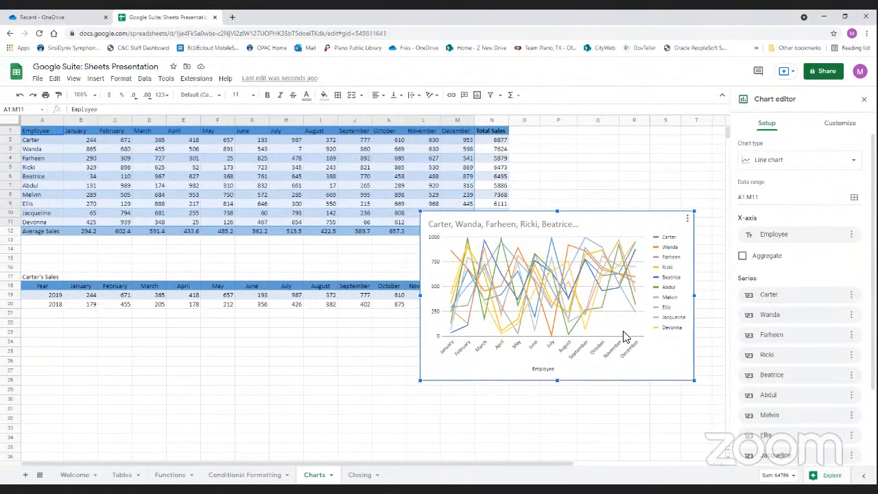
# Try the plain Column chart type and the Stacked column chart type on the sales chart
pyautogui.click(795, 167)
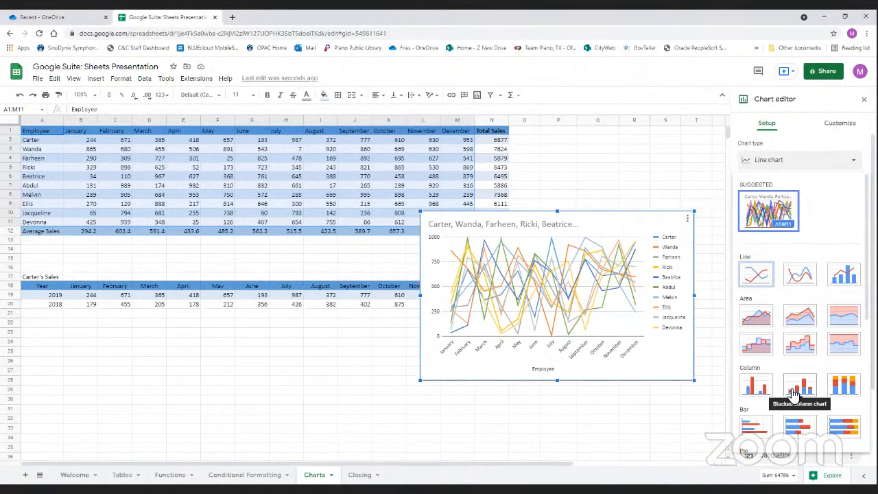
pyautogui.click(762, 389)
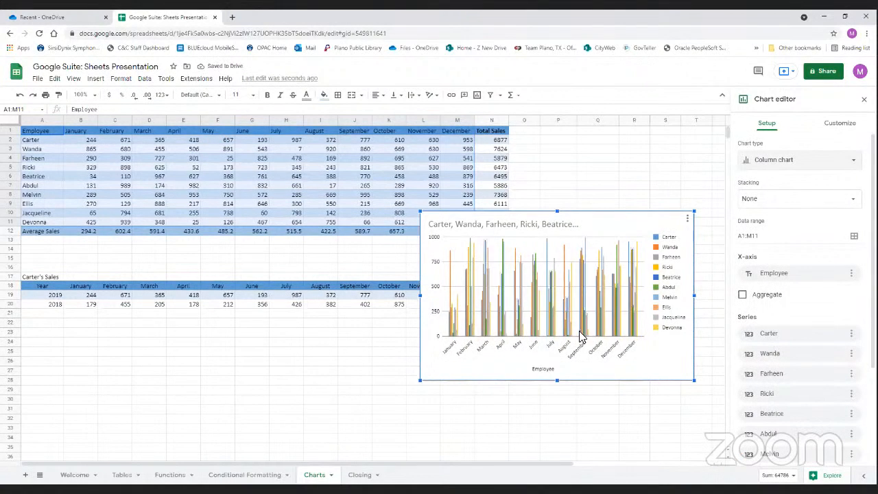
pyautogui.click(819, 164)
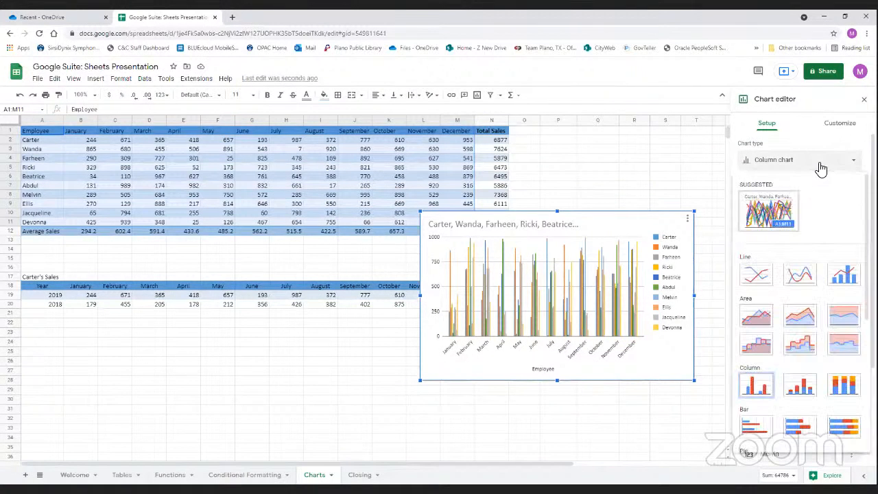
pyautogui.click(800, 384)
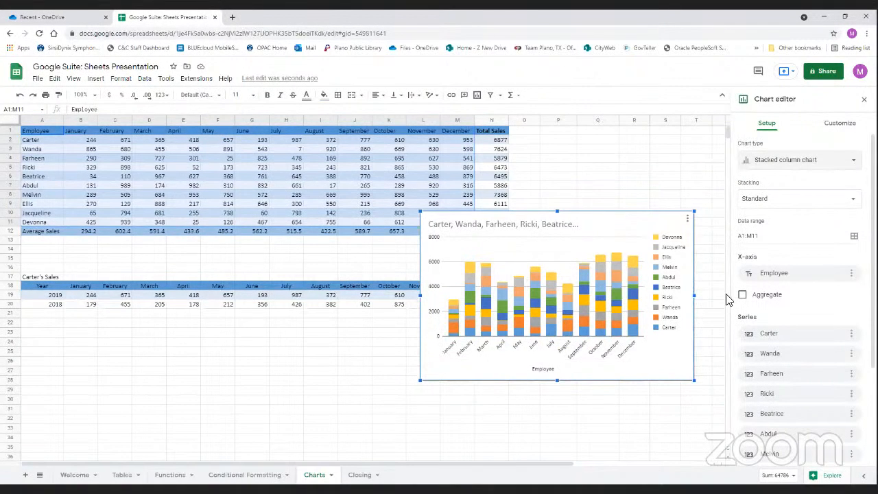
# Try the Stacked bar chart type on the sales chart and undo the chart type changes
pyautogui.click(817, 160)
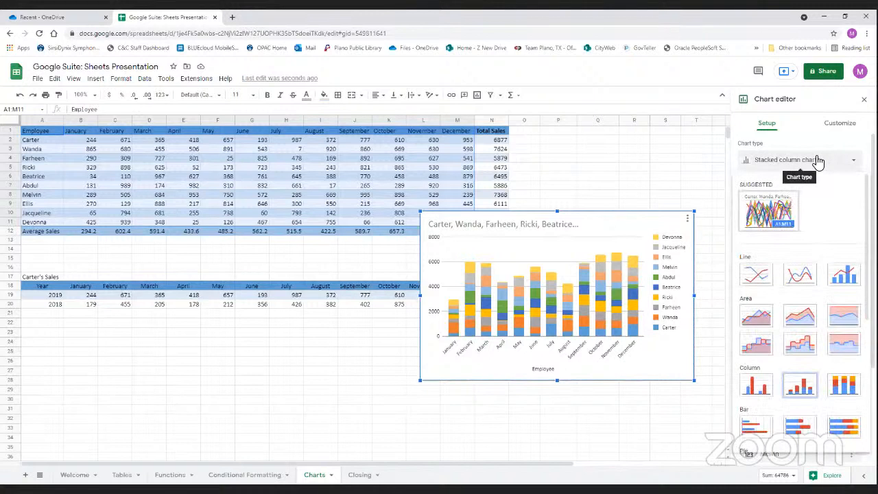
pyautogui.click(799, 427)
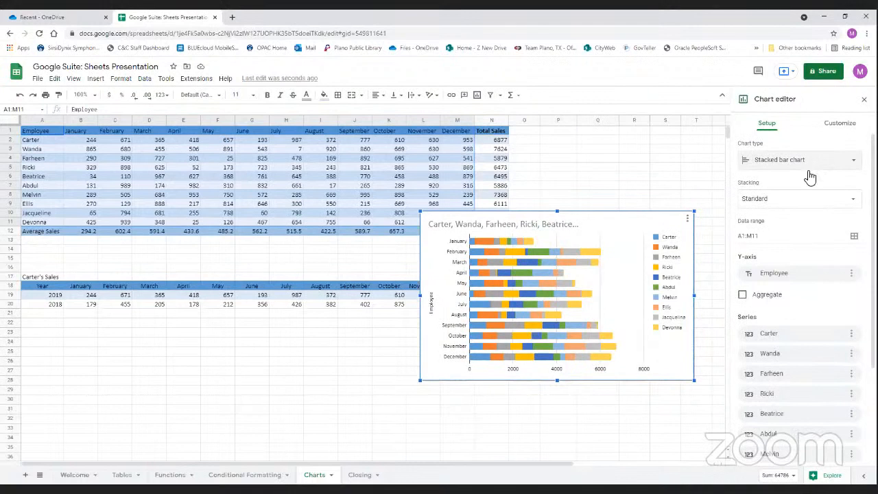
pyautogui.hotkey('ctrl', 'z')
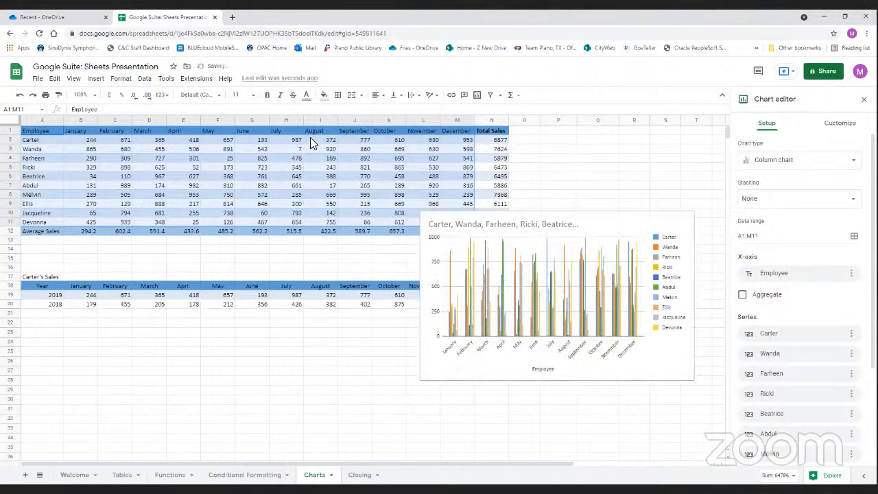
# Make the sales chart a Stacked column chart and enlarge it from its upper-left corner
pyautogui.click(755, 164)
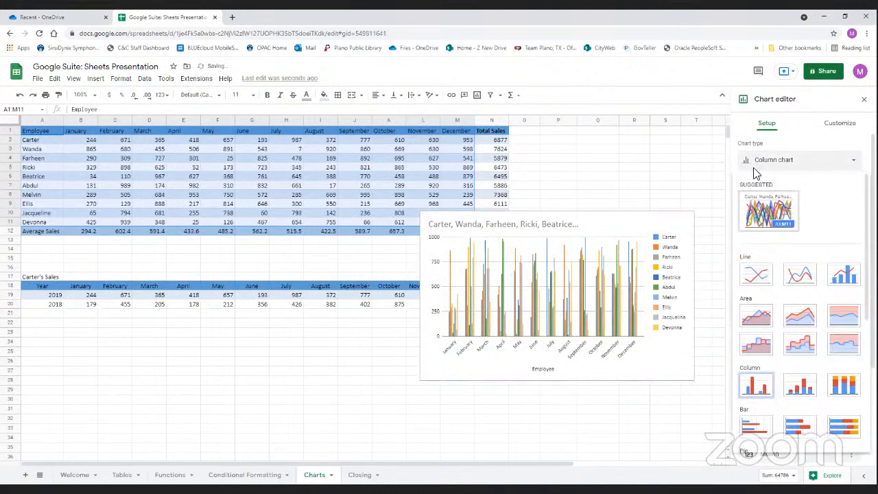
pyautogui.click(807, 392)
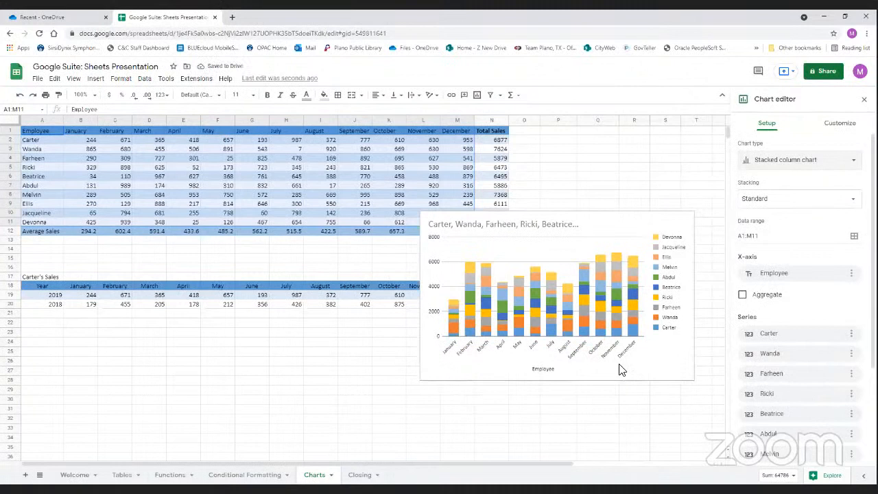
pyautogui.click(422, 216)
pyautogui.moveTo(419, 212); pyautogui.dragTo(365, 186)
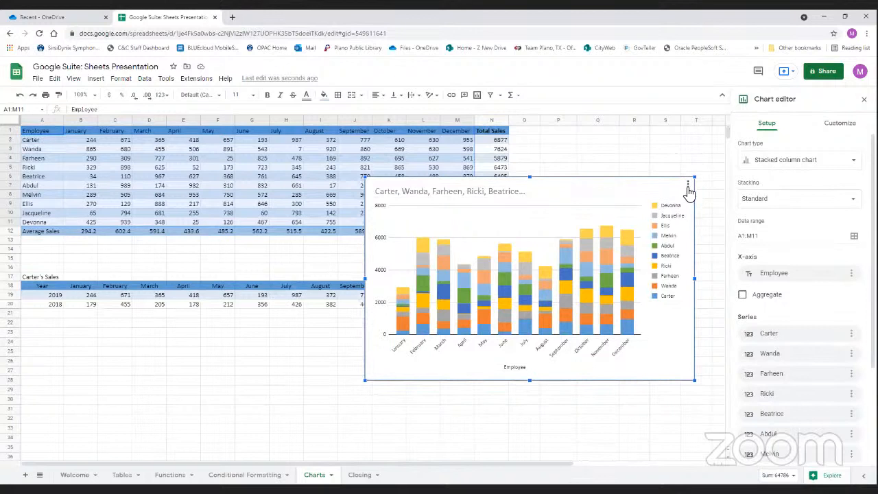
# Move the stacked column chart to its own sheet and name that sheet Total Sales Chart
pyautogui.click(689, 186)
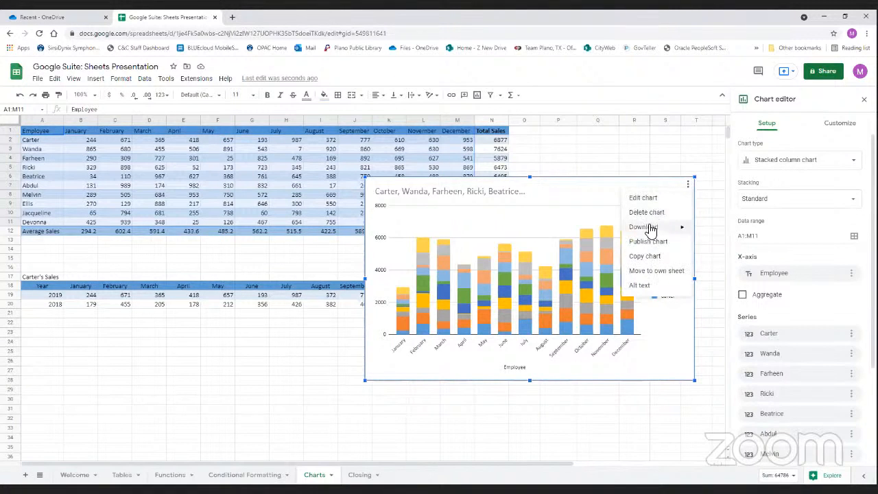
pyautogui.click(655, 272)
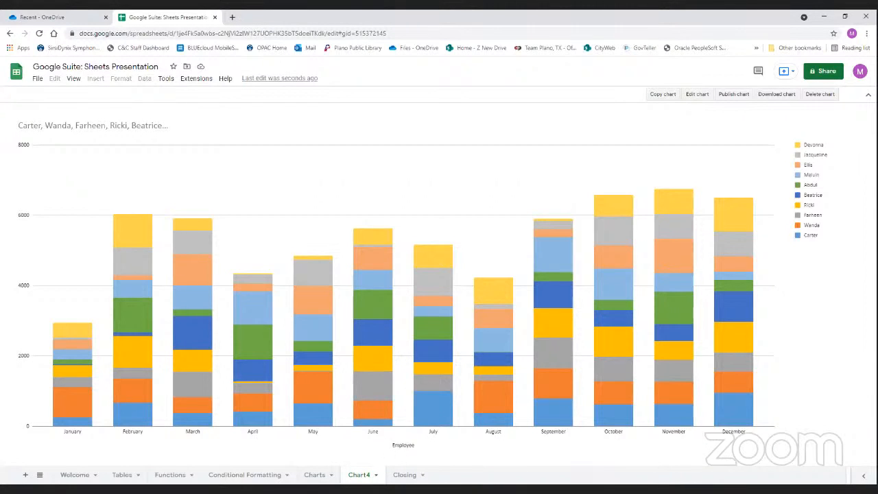
pyautogui.doubleClick(359, 474)
pyautogui.write('Totaal')
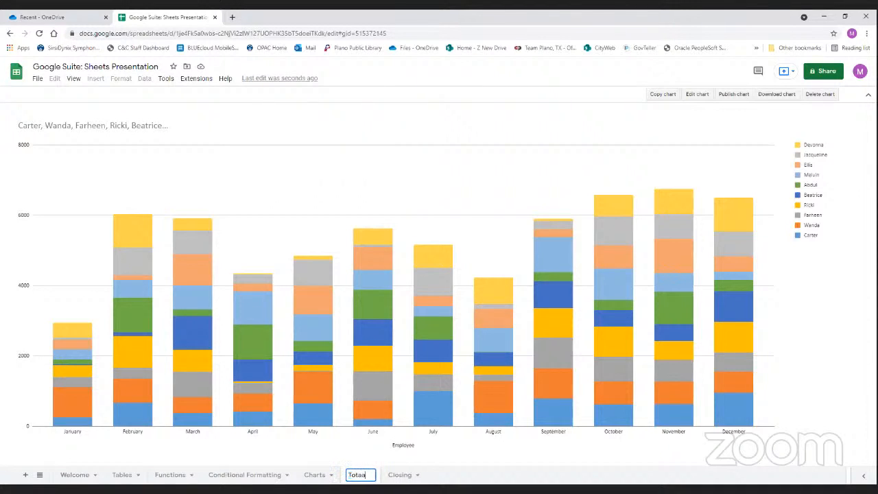
pyautogui.press('BackSpace')
pyautogui.press('BackSpace')
pyautogui.write('l Sales Chart')
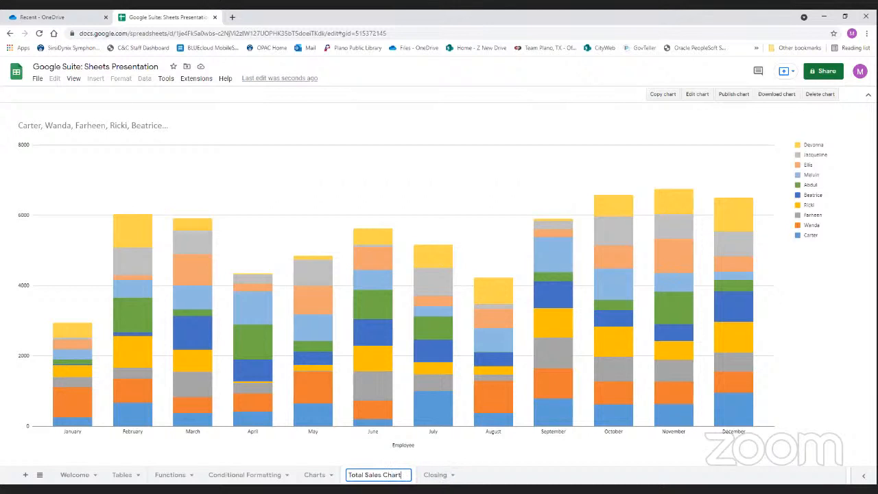
pyautogui.press('Return')
# Open the Total Sales Chart for editing and select its title text
pyautogui.click(697, 94)
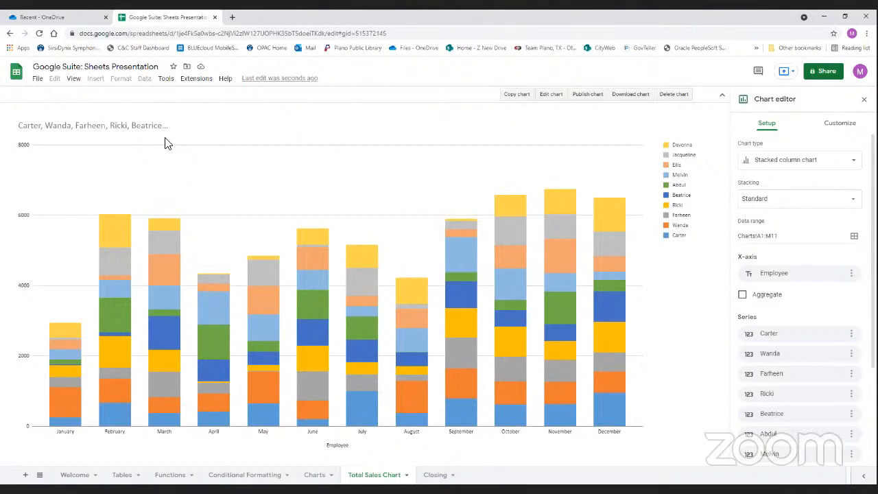
pyautogui.click(145, 128)
pyautogui.click(140, 127)
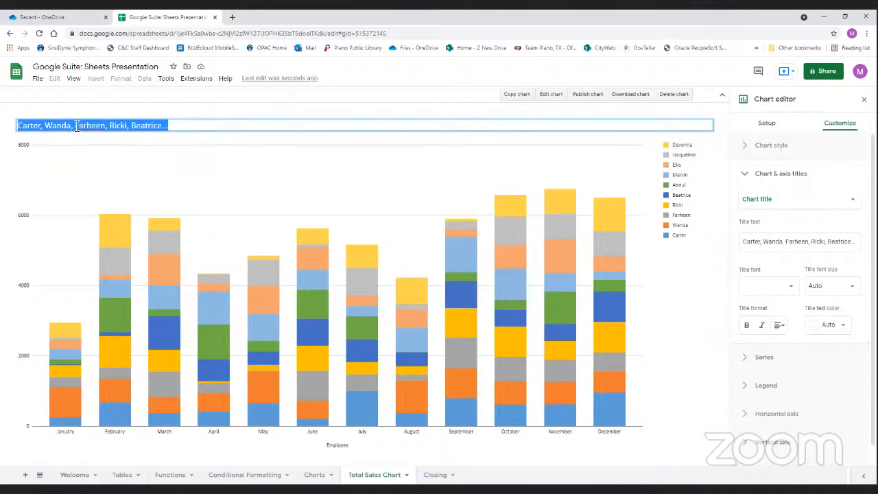
# Review the chart's setup settings, including its data range, series list and the options available for the last series
pyautogui.click(767, 126)
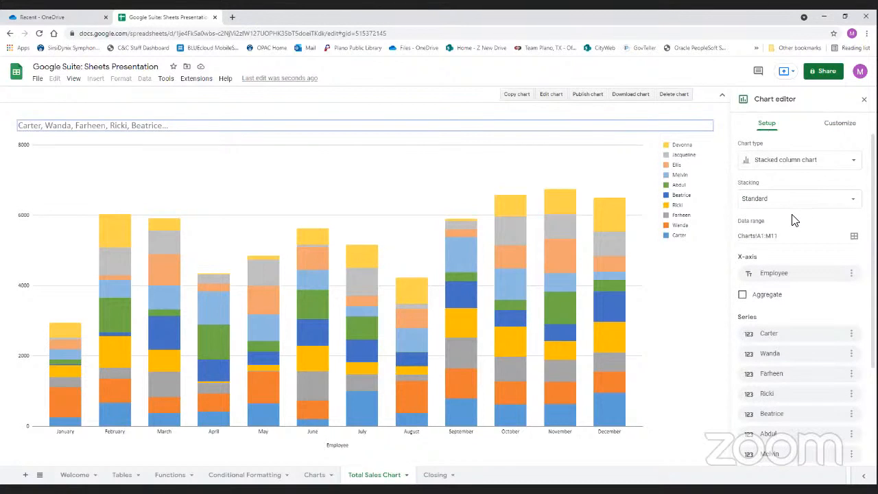
pyautogui.scroll(-2, 792, 219)
pyautogui.scroll(1, 796, 227)
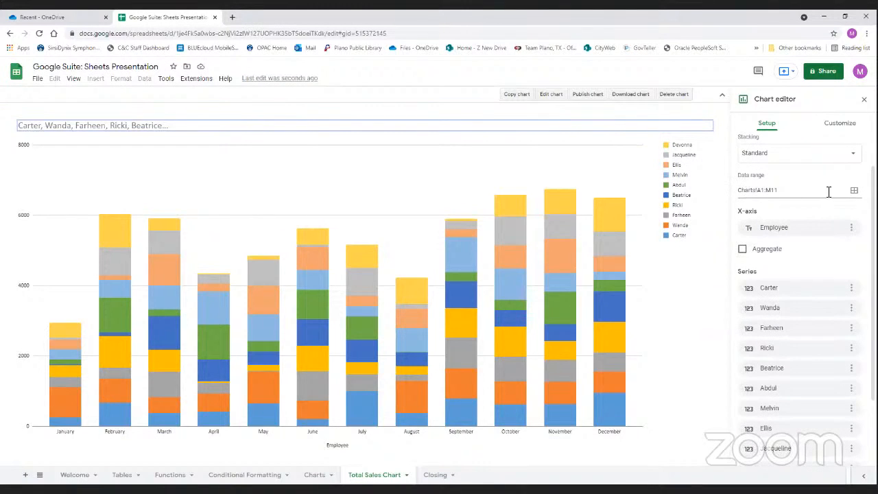
pyautogui.scroll(-2, 791, 249)
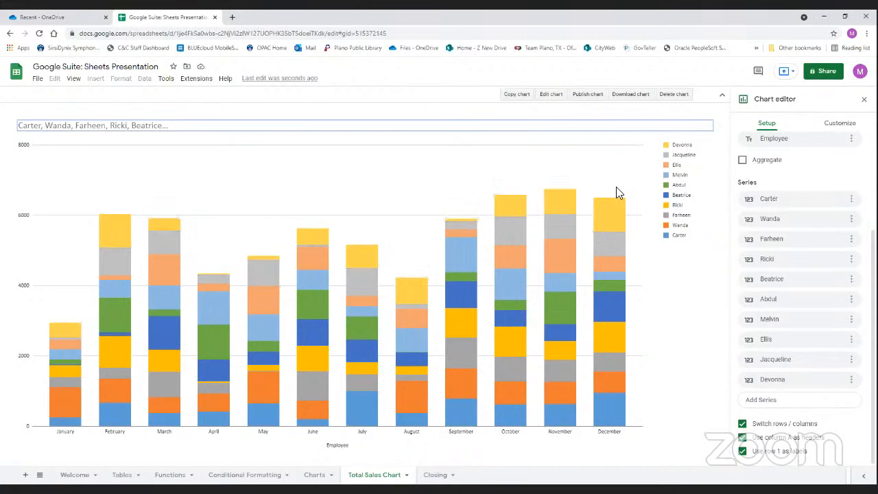
pyautogui.click(851, 382)
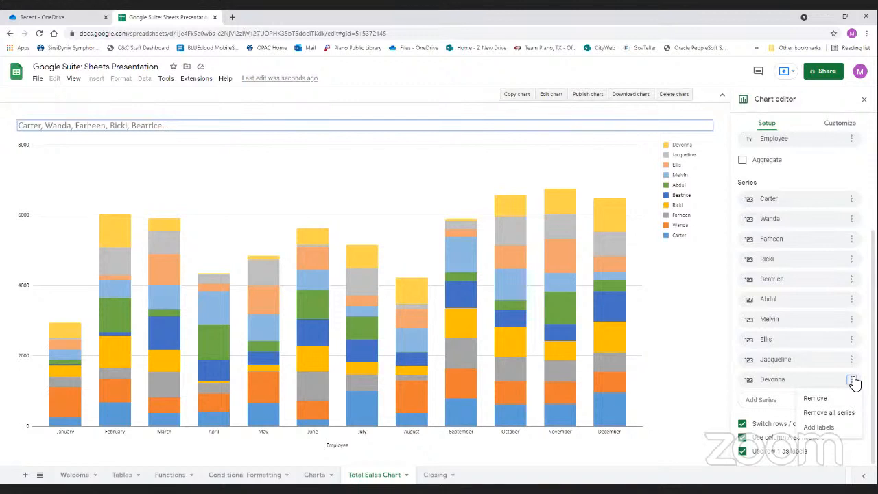
pyautogui.click(853, 382)
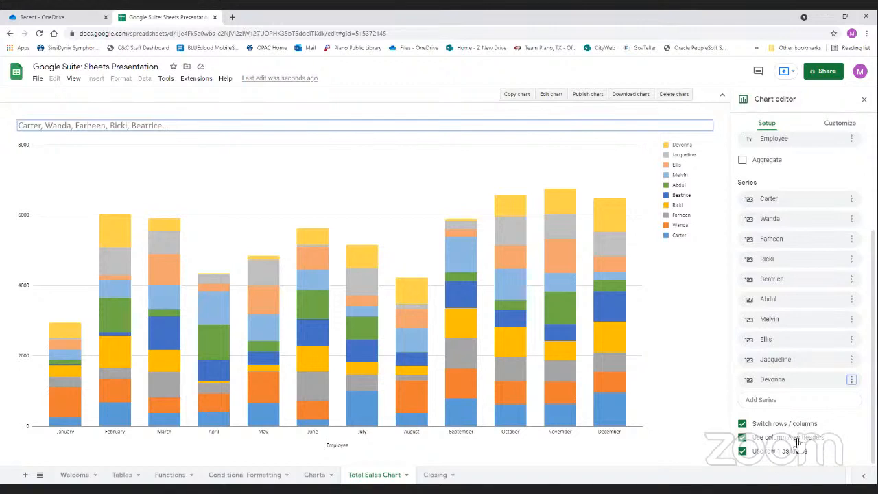
# Try turning off column A as headers and row 1 as labels one at a time, restoring each option
pyautogui.click(743, 438)
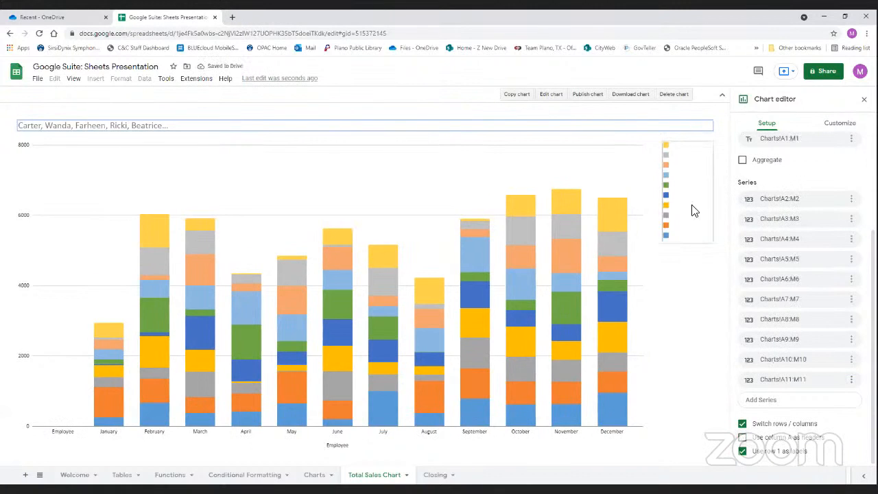
pyautogui.click(743, 437)
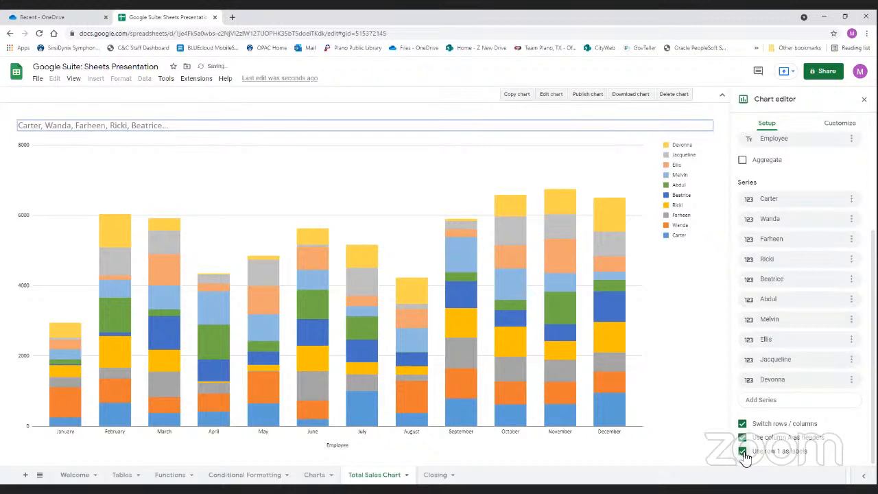
pyautogui.click(743, 452)
pyautogui.click(743, 452)
# Try the chart with rows and columns unswitched, and restore the switched arrangement
pyautogui.click(743, 423)
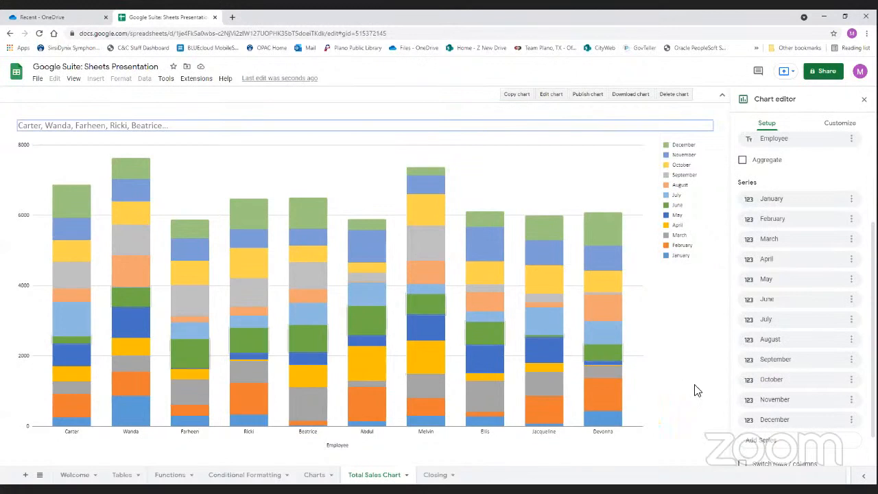
pyautogui.scroll(-1, 784, 448)
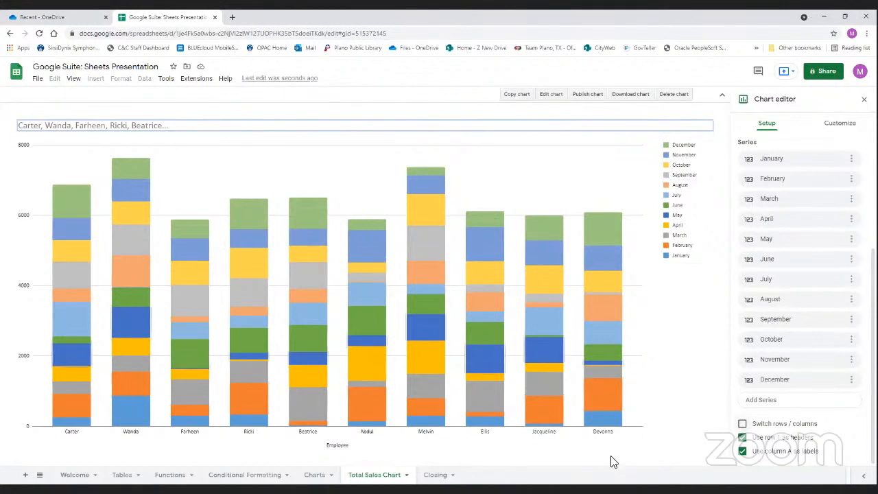
pyautogui.click(744, 425)
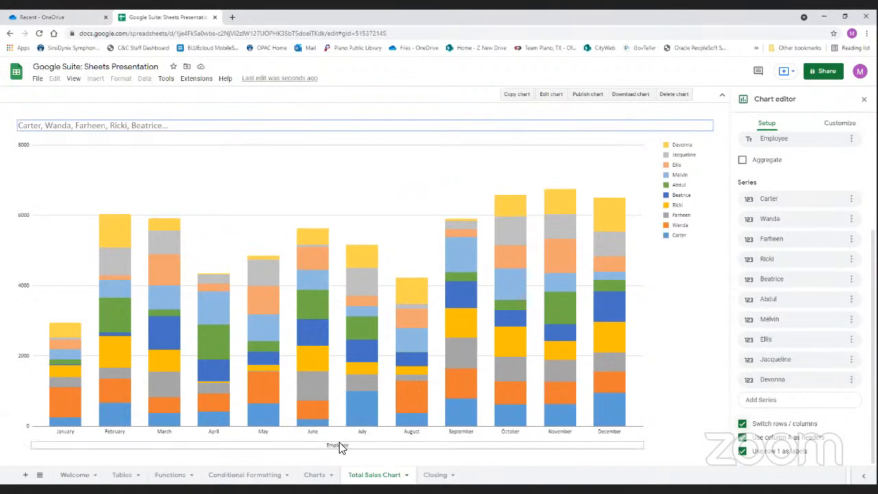
# Replace the chart title text with "Total Sales per Month"
pyautogui.click(838, 128)
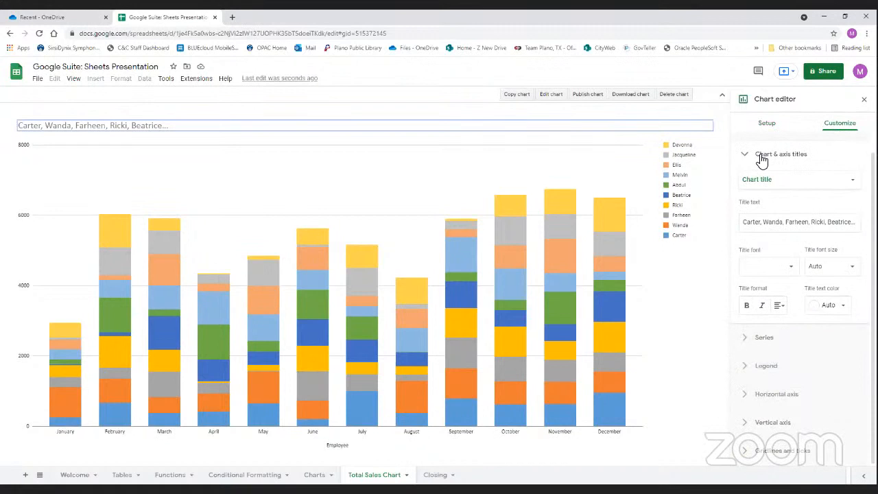
pyautogui.click(780, 186)
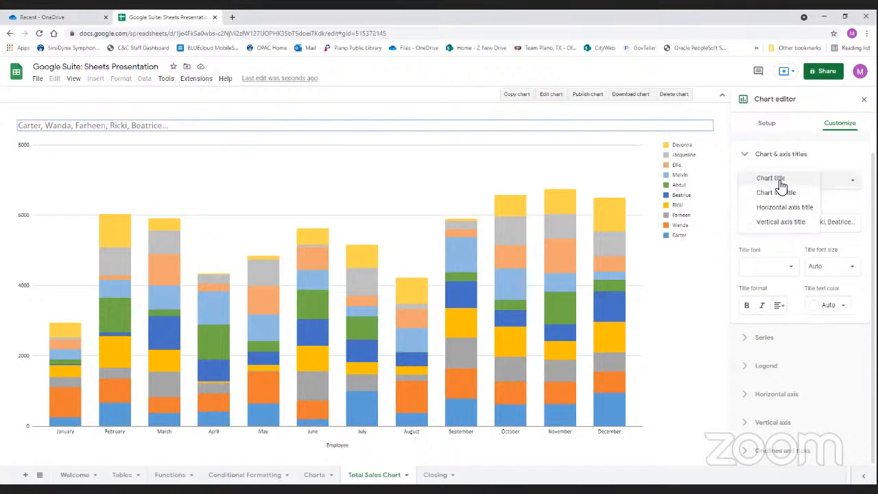
pyautogui.click(778, 228)
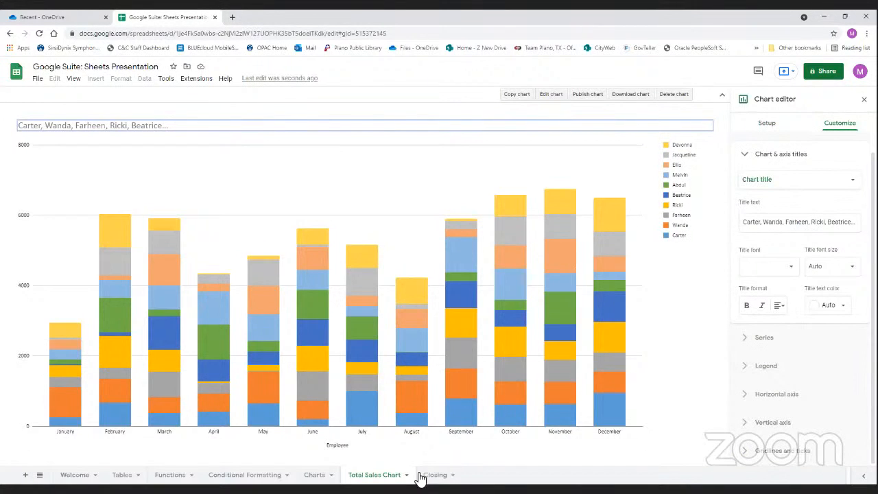
pyautogui.click(772, 182)
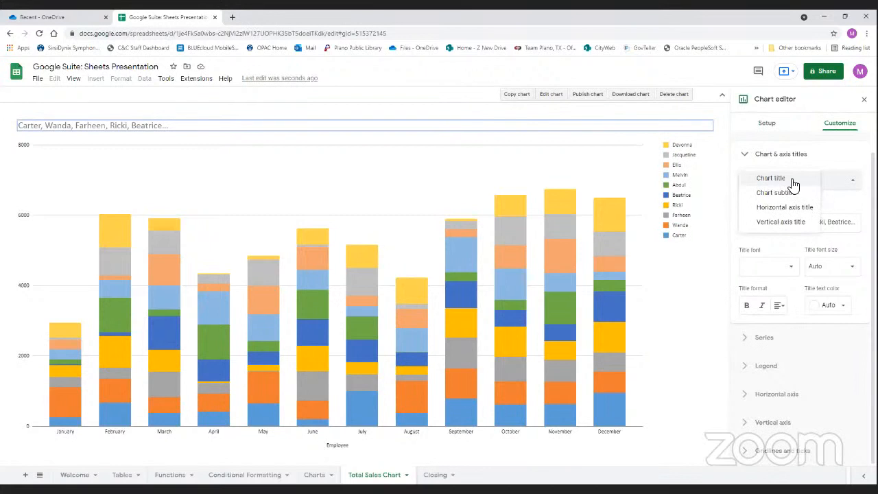
pyautogui.click(801, 183)
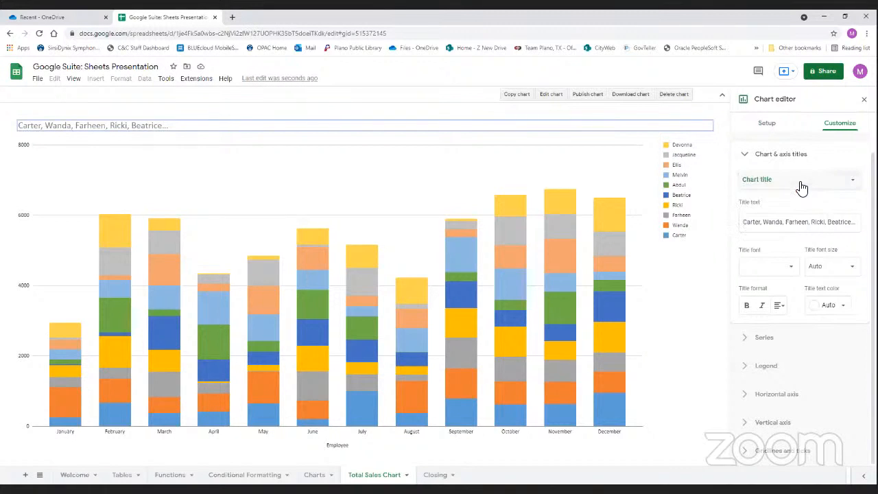
pyautogui.tripleClick(762, 224)
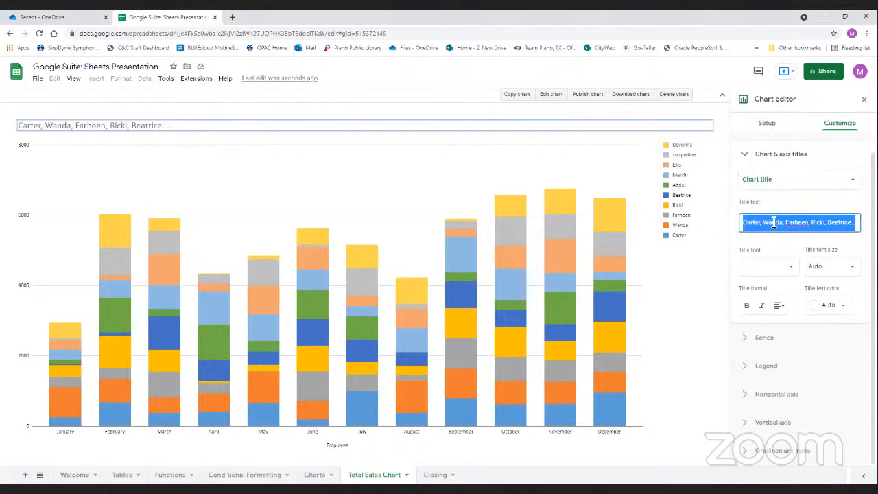
pyautogui.press('BackSpace')
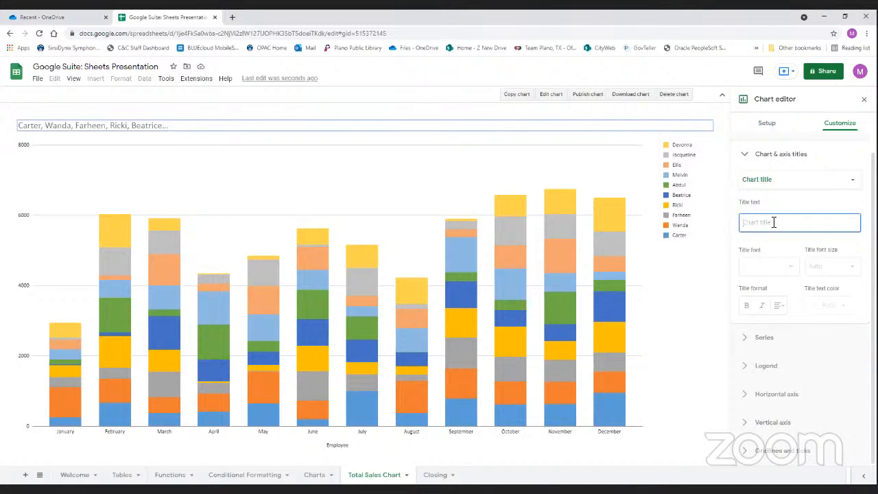
pyautogui.write('T')
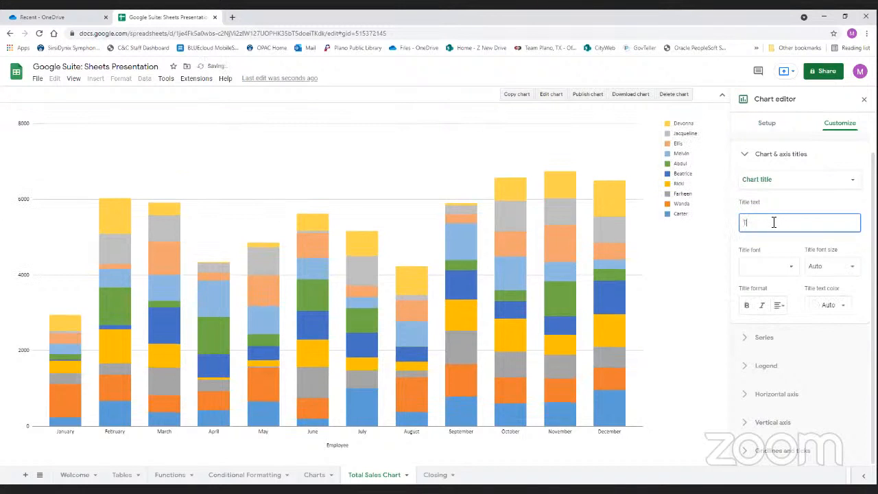
pyautogui.write('otal Sales per Month')
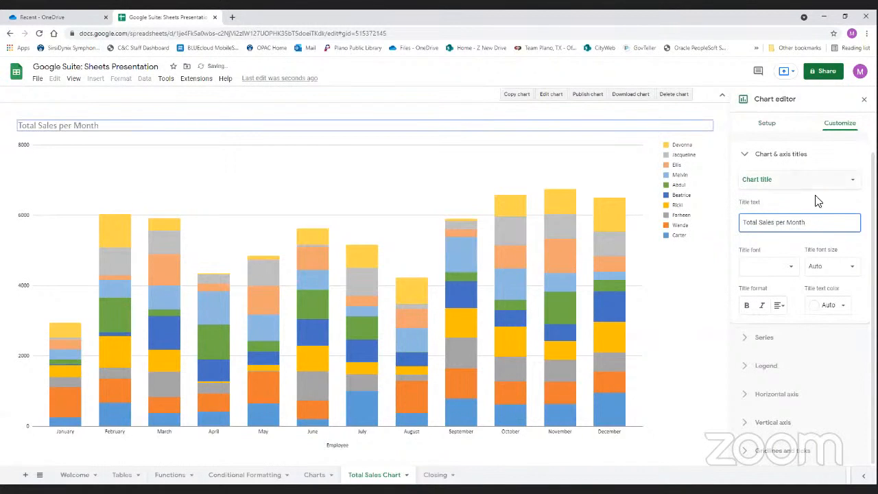
# Set the chart title's font size to 36 and center it above the chart
pyautogui.click(786, 269)
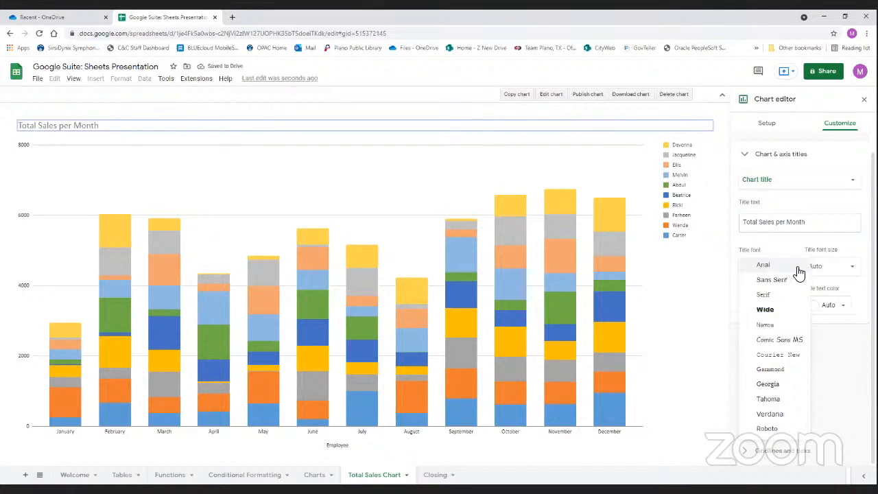
pyautogui.click(843, 253)
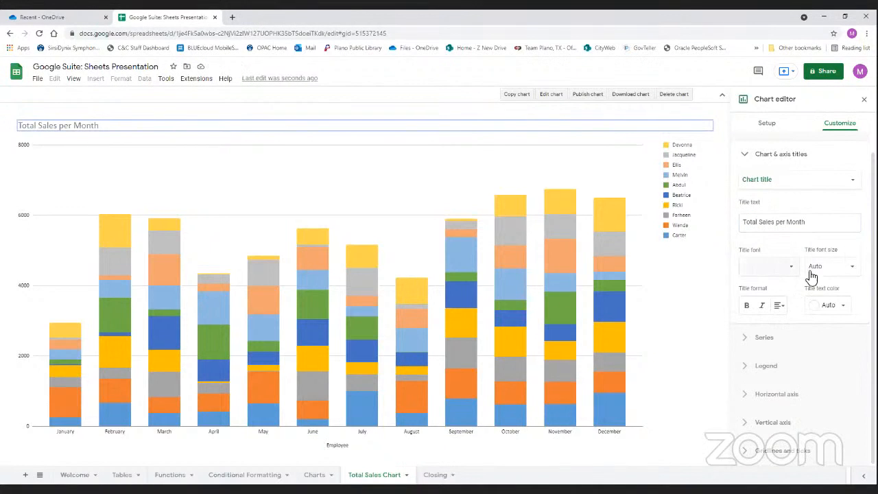
pyautogui.click(850, 273)
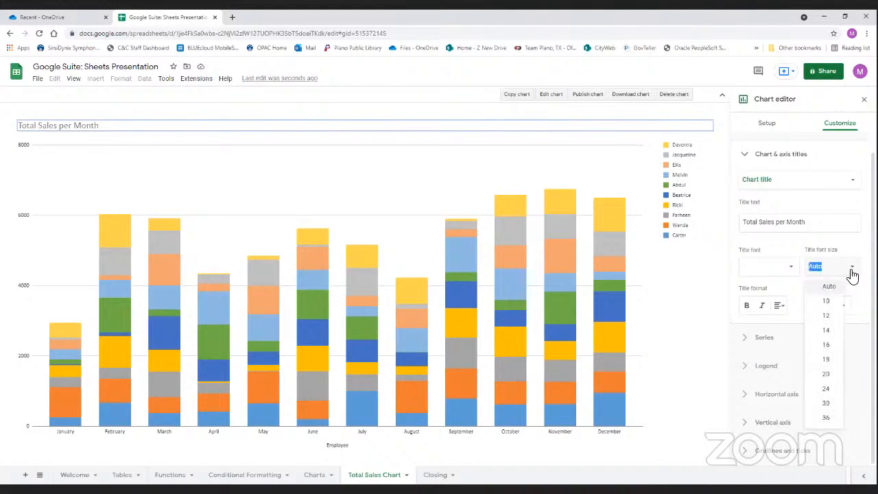
pyautogui.click(831, 405)
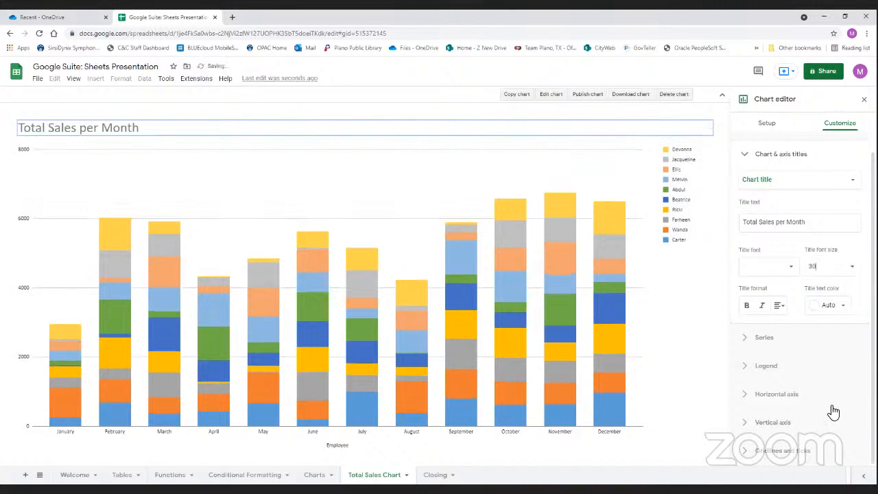
pyautogui.click(830, 309)
pyautogui.click(830, 309)
pyautogui.click(855, 271)
pyautogui.click(826, 417)
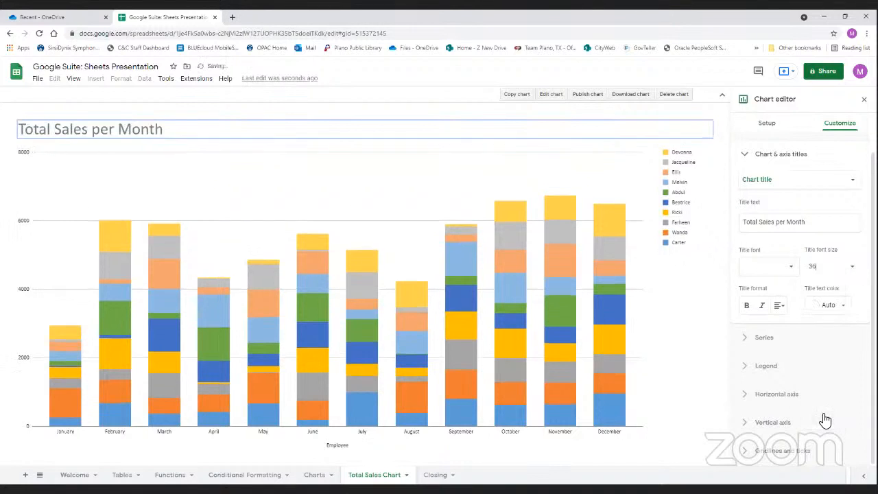
pyautogui.click(779, 305)
pyautogui.click(790, 322)
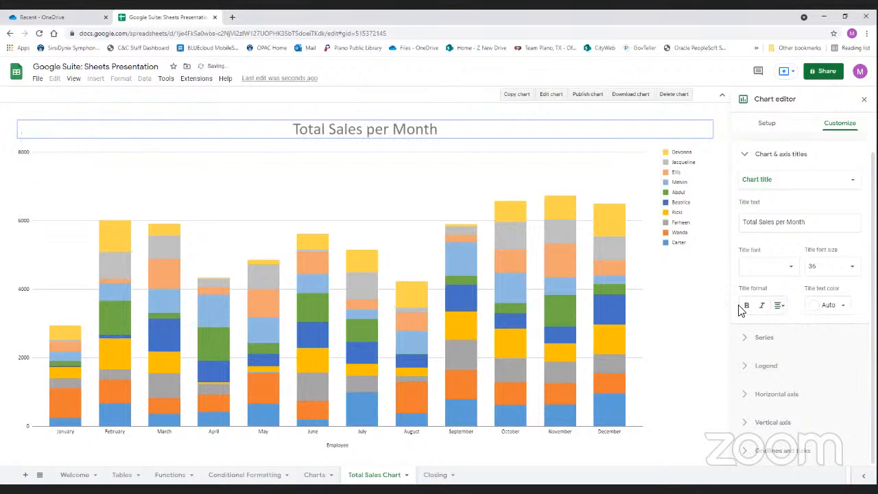
# Change the horizontal axis title to "Employee Contribution" and set its font size to 18
pyautogui.click(798, 184)
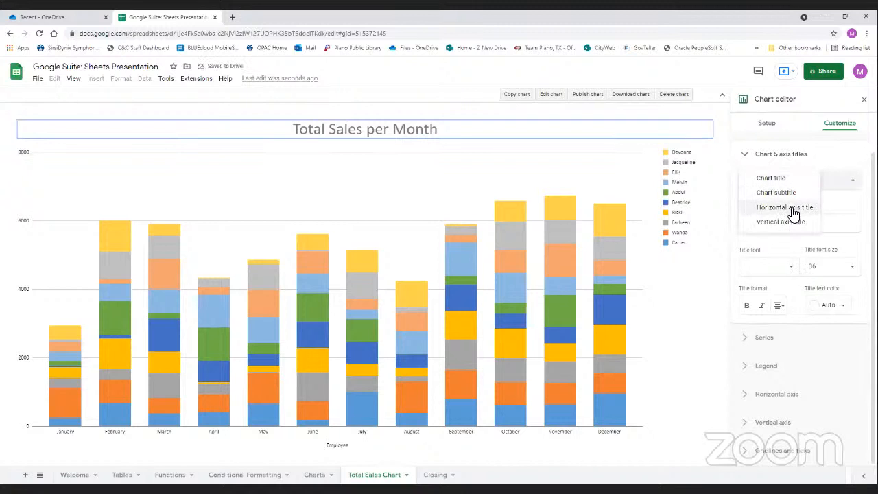
pyautogui.click(785, 208)
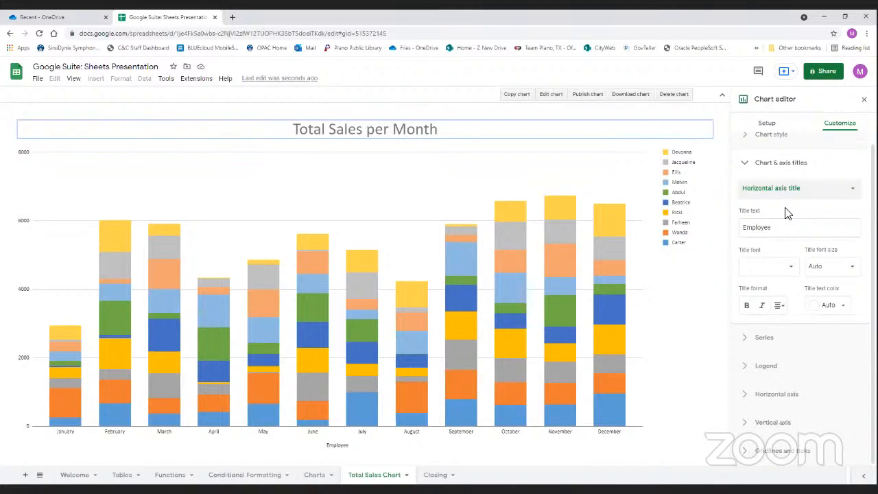
pyautogui.click(787, 227)
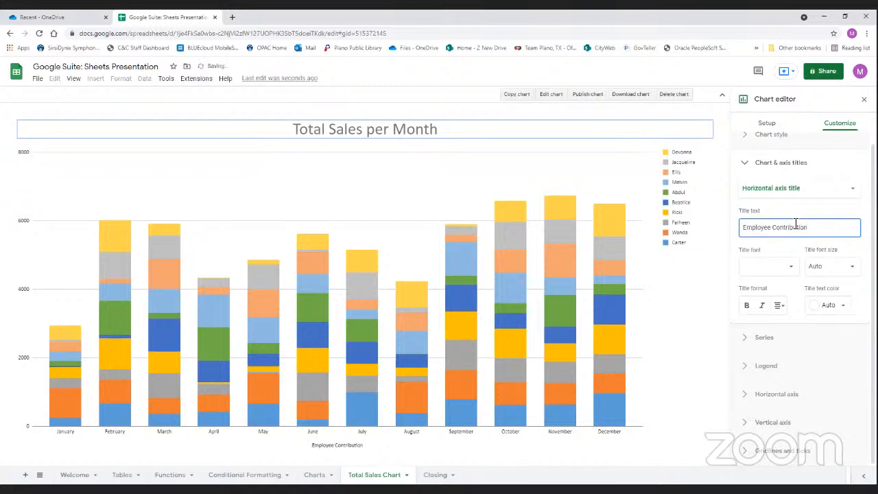
pyautogui.click(836, 278)
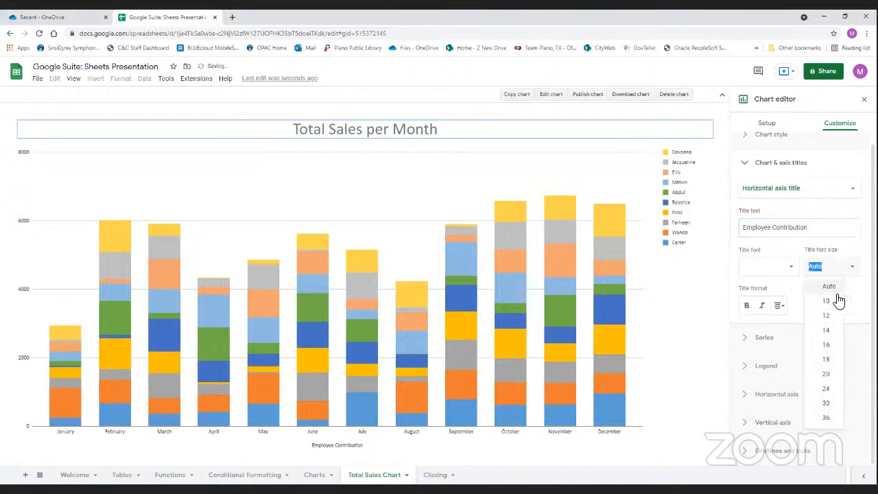
pyautogui.click(831, 367)
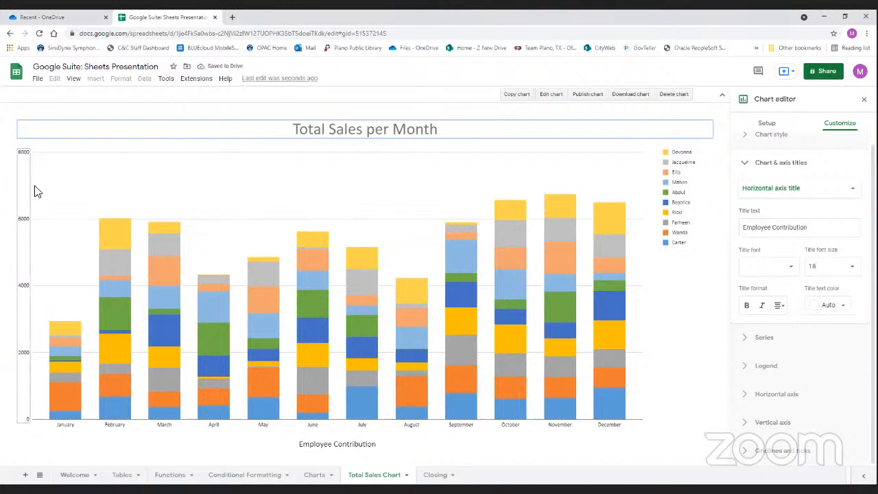
# Add the vertical axis title "Number of Sales" and set its font size to 18
pyautogui.click(819, 190)
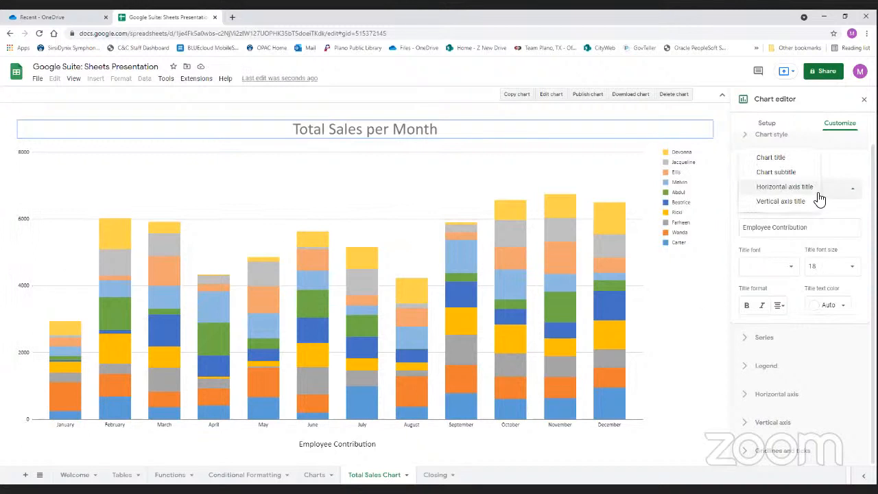
pyautogui.click(813, 201)
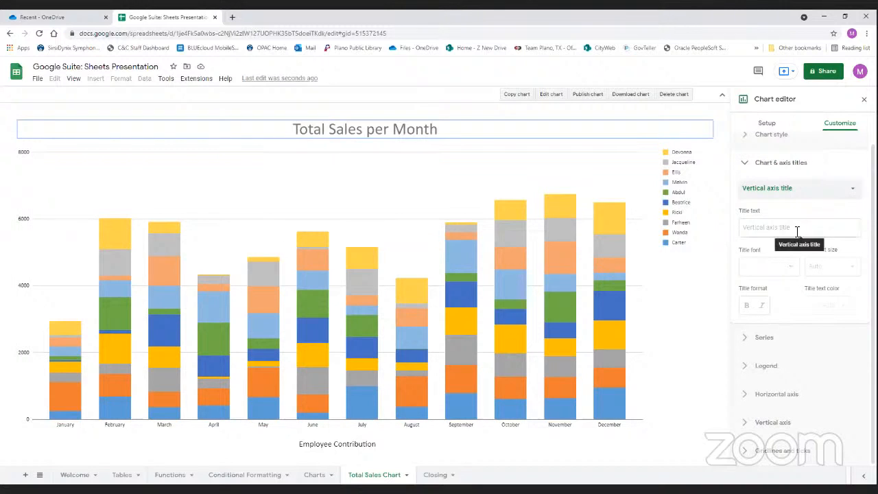
pyautogui.click(798, 230)
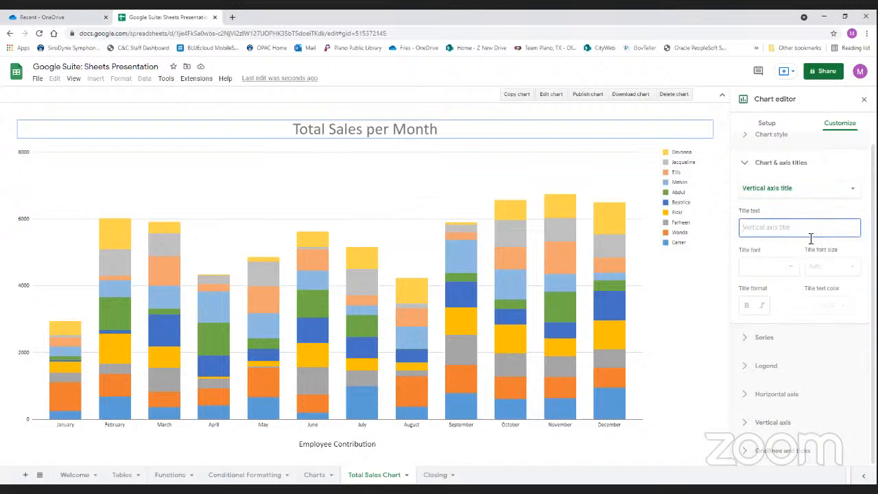
pyautogui.write('Number')
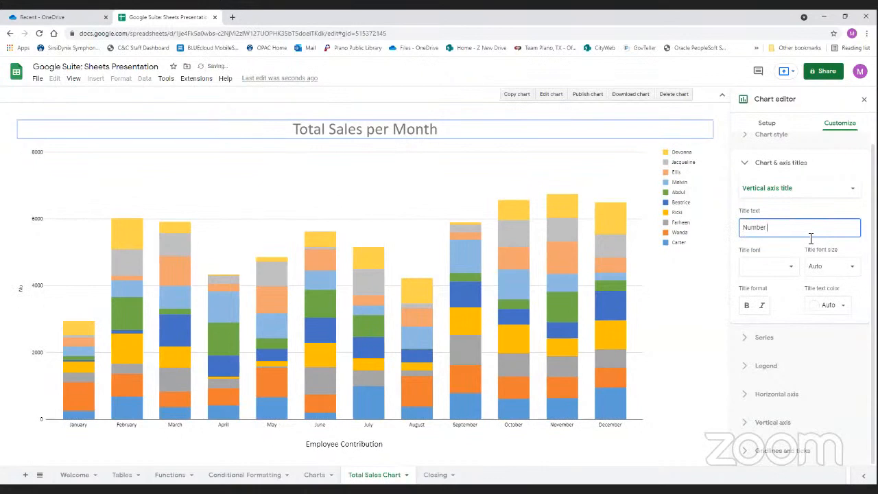
pyautogui.write(' of Sales')
pyautogui.click(830, 266)
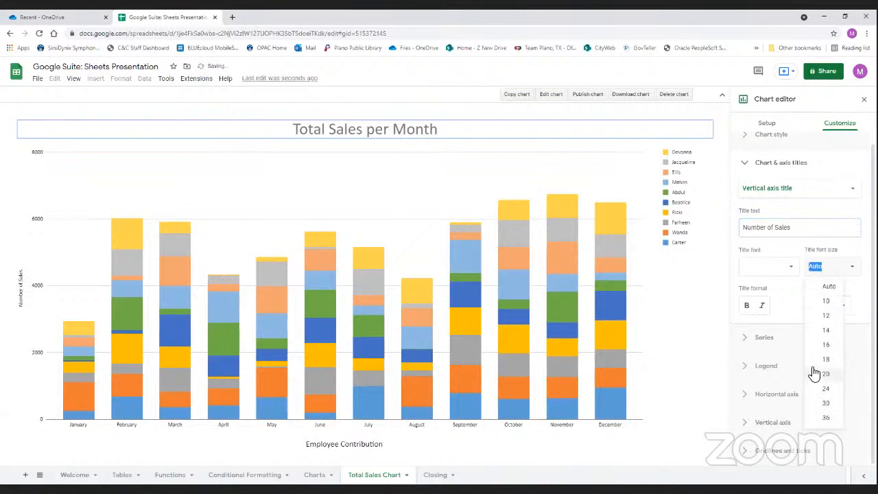
pyautogui.click(818, 365)
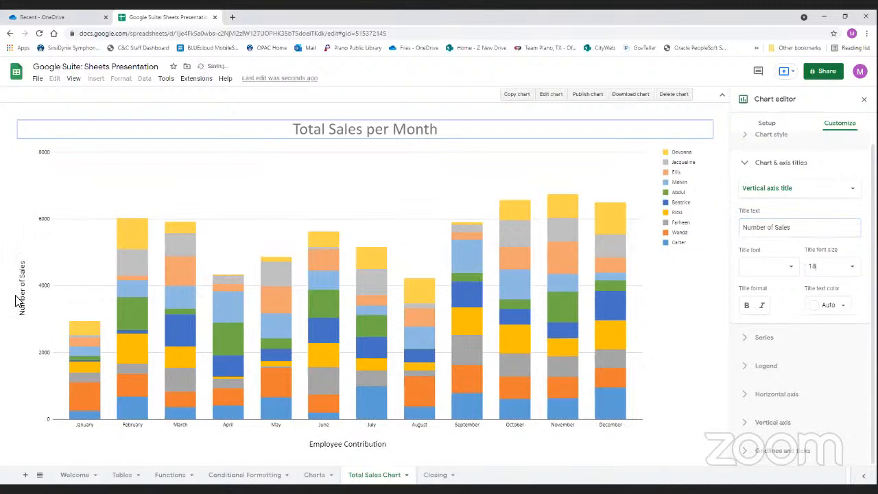
# Apply a black line color to all series in the chart
pyautogui.click(765, 339)
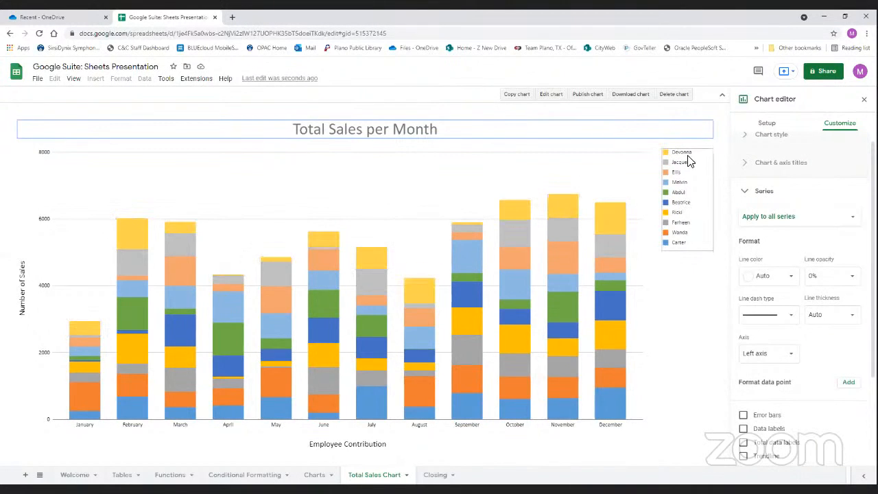
pyautogui.scroll(-2, 793, 218)
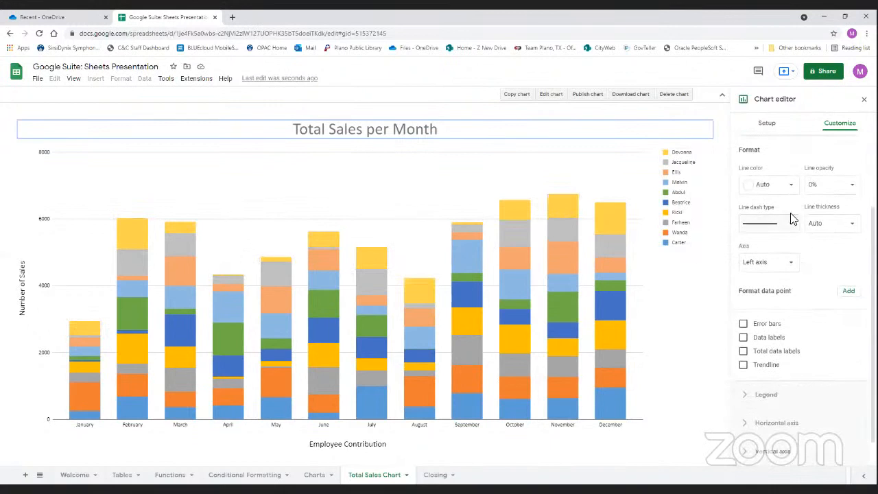
pyautogui.scroll(1, 793, 250)
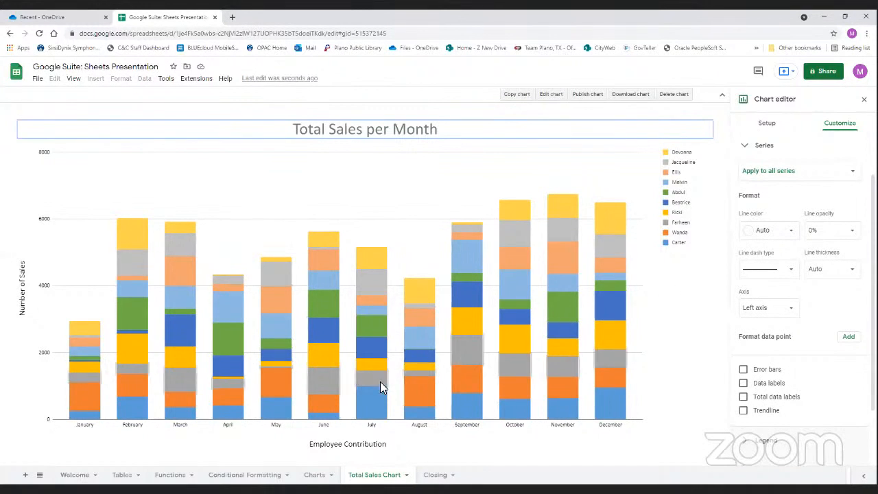
pyautogui.click(772, 242)
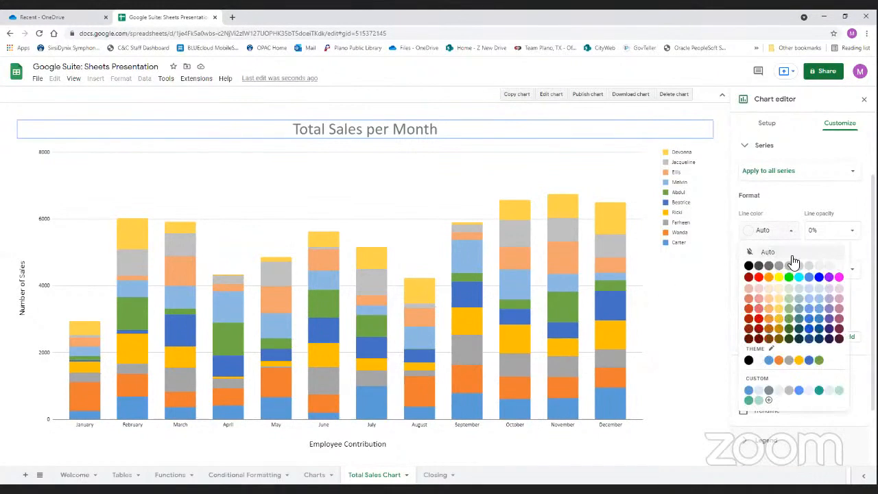
pyautogui.click(748, 264)
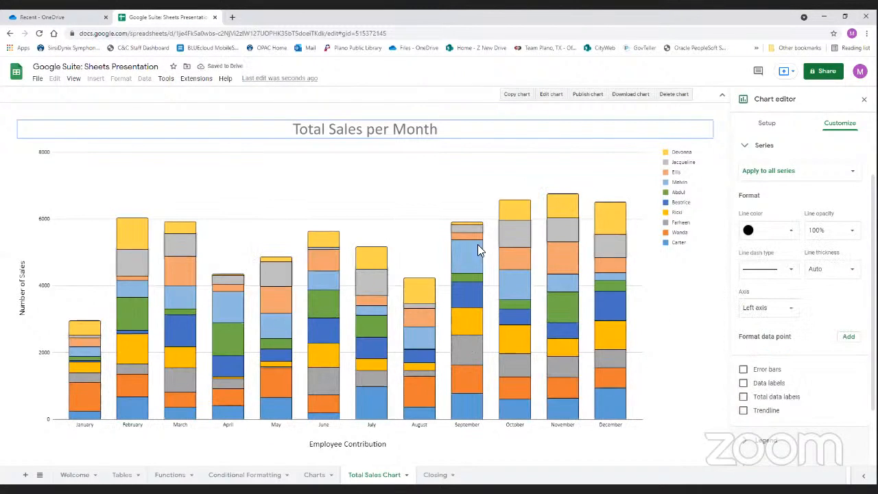
# Set the line opacity of all series to 50%
pyautogui.click(836, 268)
pyautogui.click(844, 234)
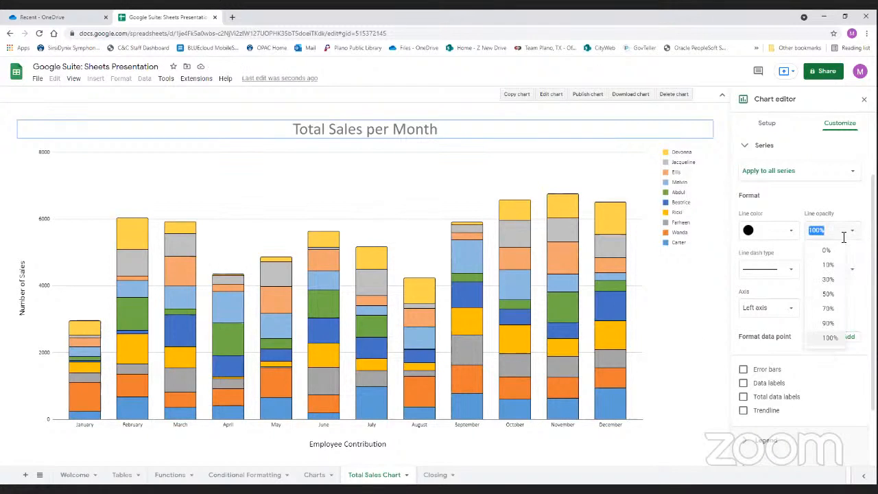
pyautogui.click(829, 294)
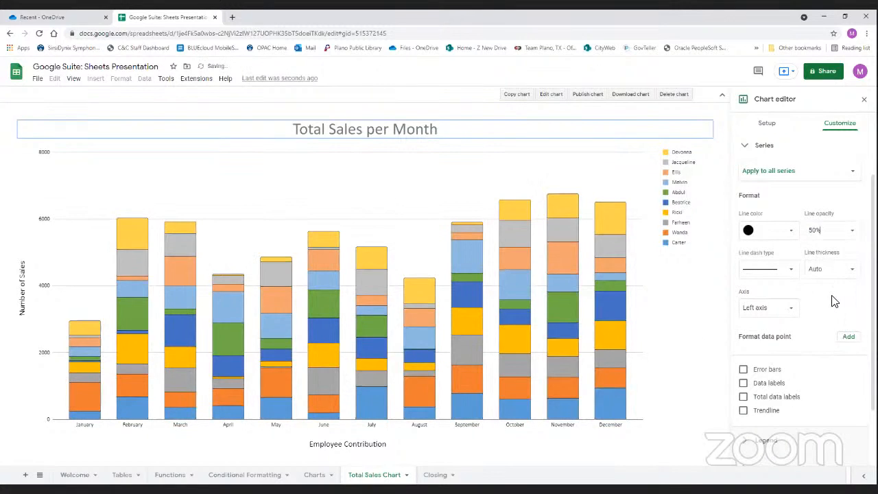
pyautogui.click(853, 237)
pyautogui.click(856, 236)
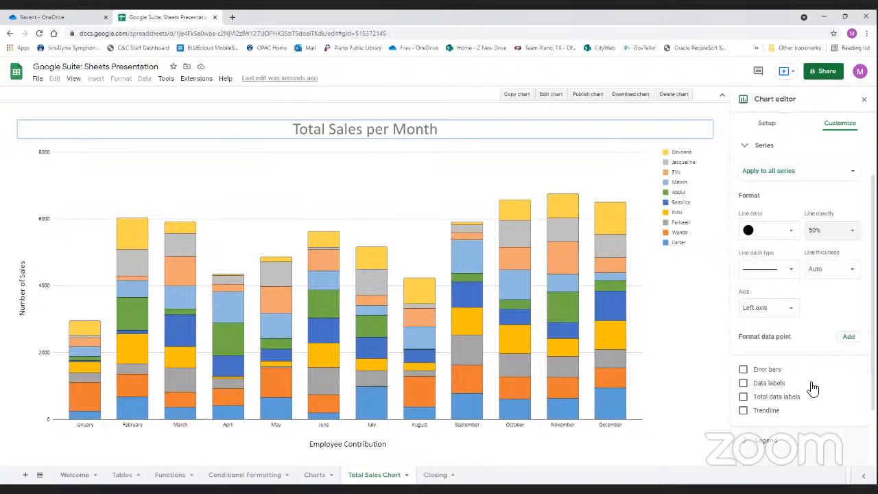
# Try data labels and then trendlines on all series, turning each one off again
pyautogui.click(745, 383)
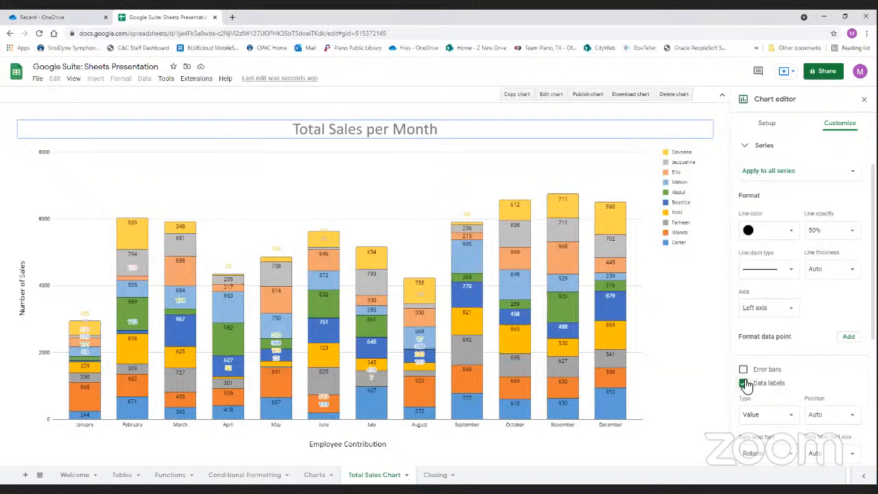
pyautogui.click(745, 383)
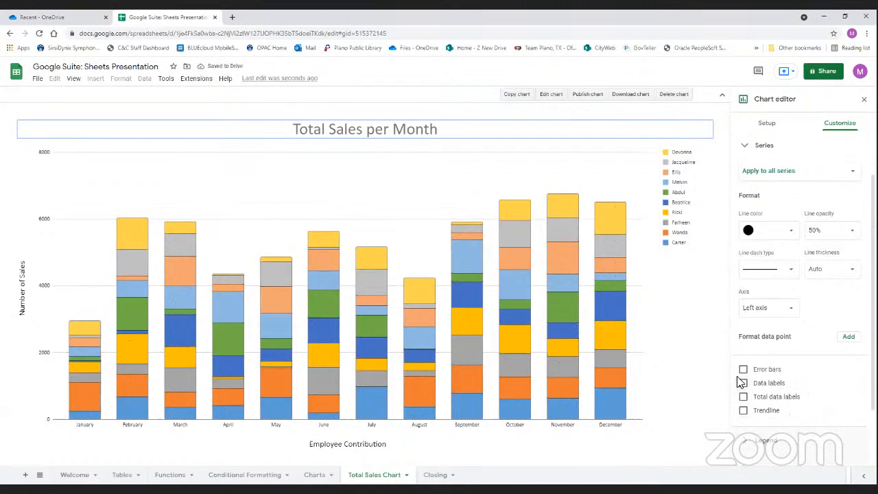
pyautogui.click(744, 411)
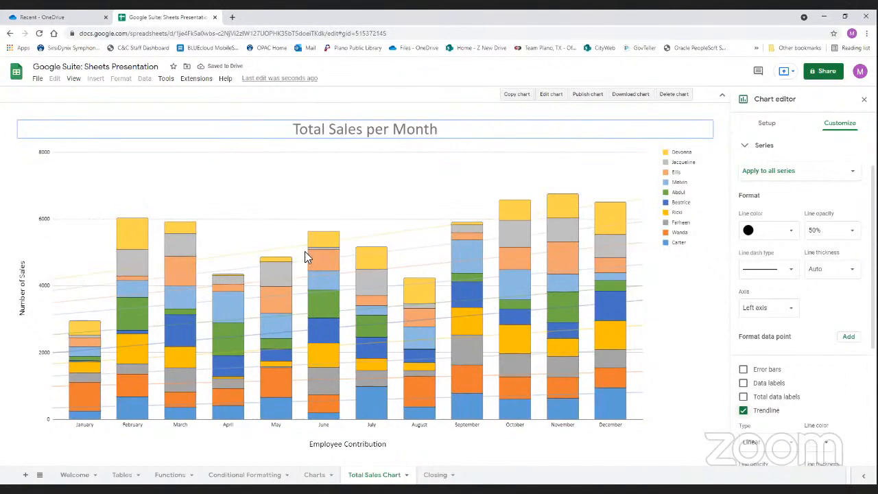
pyautogui.click(744, 410)
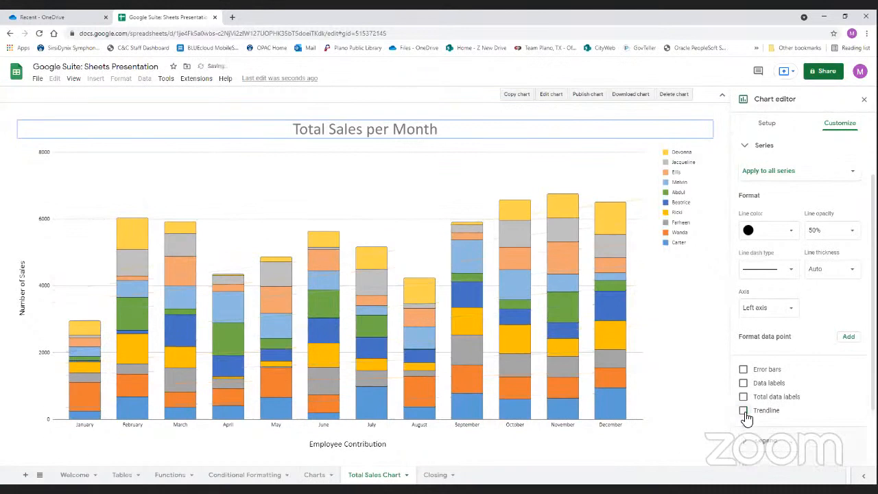
# Try the chart legend in the Top and Left positions, and return its position to Auto
pyautogui.scroll(-1, 789, 414)
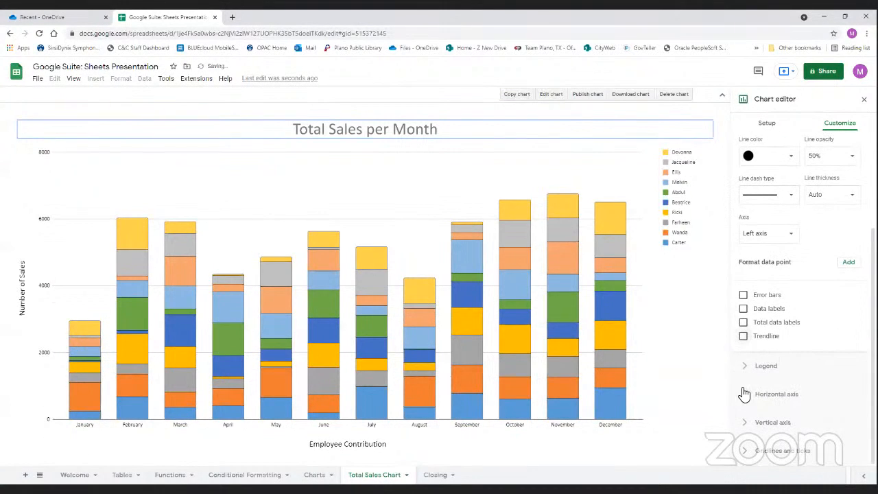
pyautogui.click(766, 370)
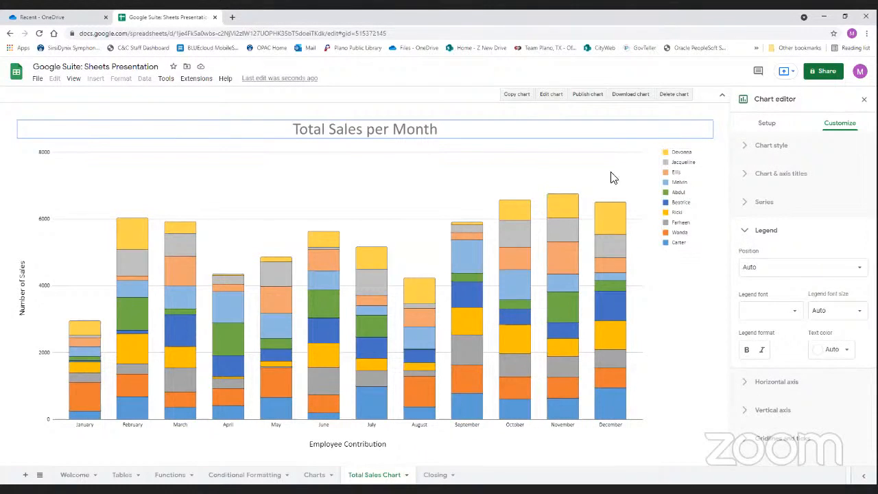
pyautogui.click(821, 269)
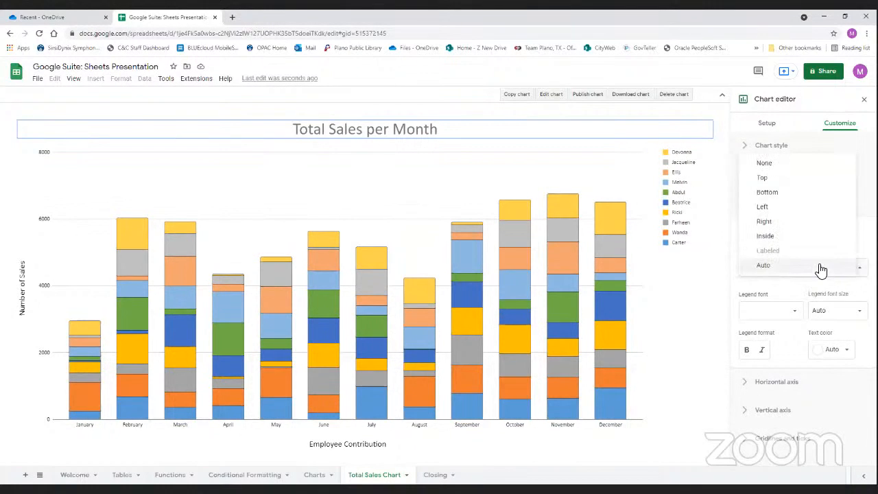
pyautogui.click(786, 182)
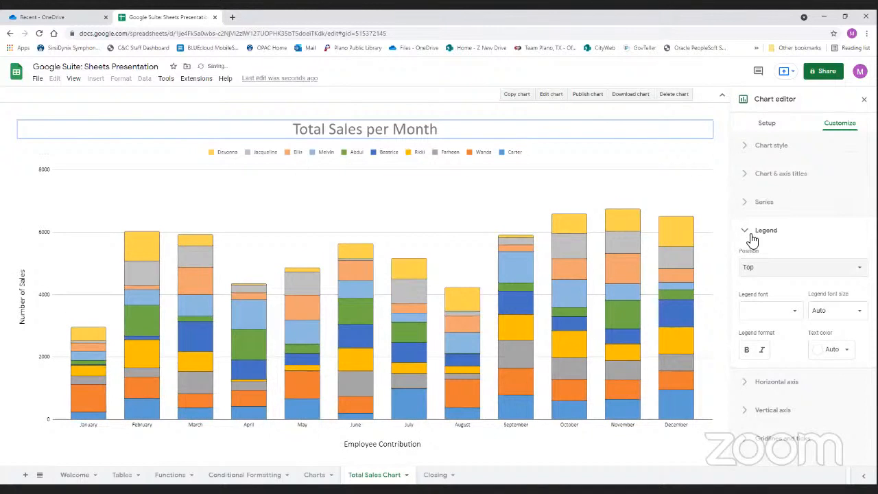
pyautogui.click(767, 269)
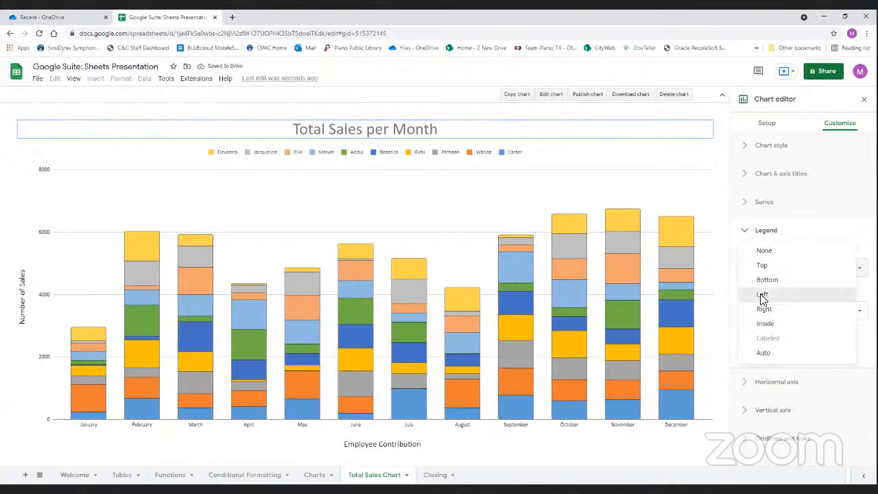
pyautogui.click(762, 293)
pyautogui.click(789, 269)
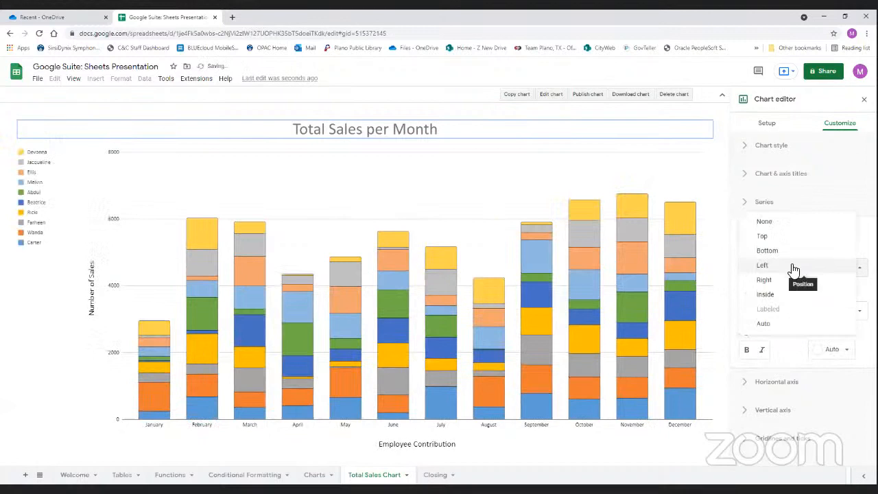
pyautogui.click(765, 327)
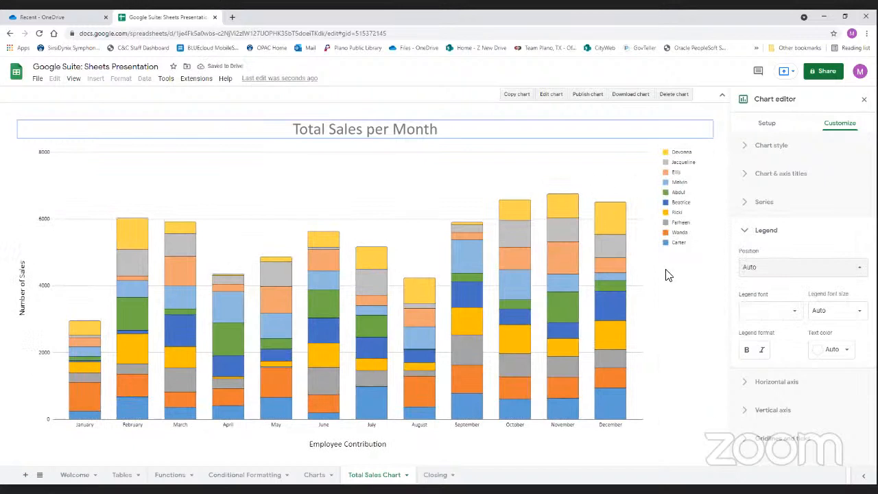
# Set the legend's font size to 20
pyautogui.click(856, 312)
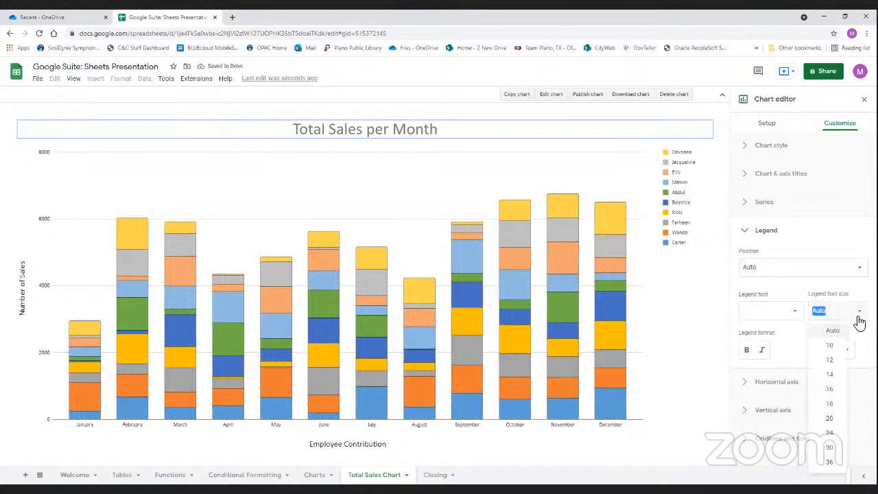
pyautogui.click(837, 418)
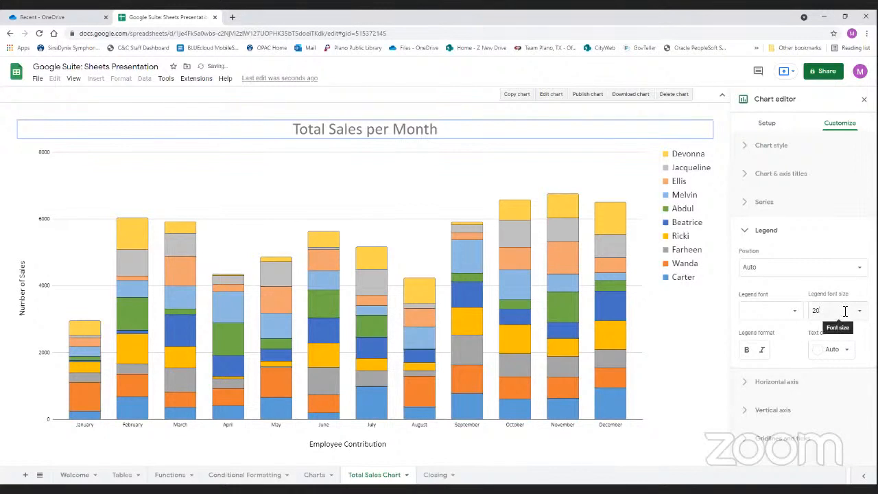
# Try bold and italic formatting on the legend text, and remove both again
pyautogui.click(748, 351)
pyautogui.click(761, 351)
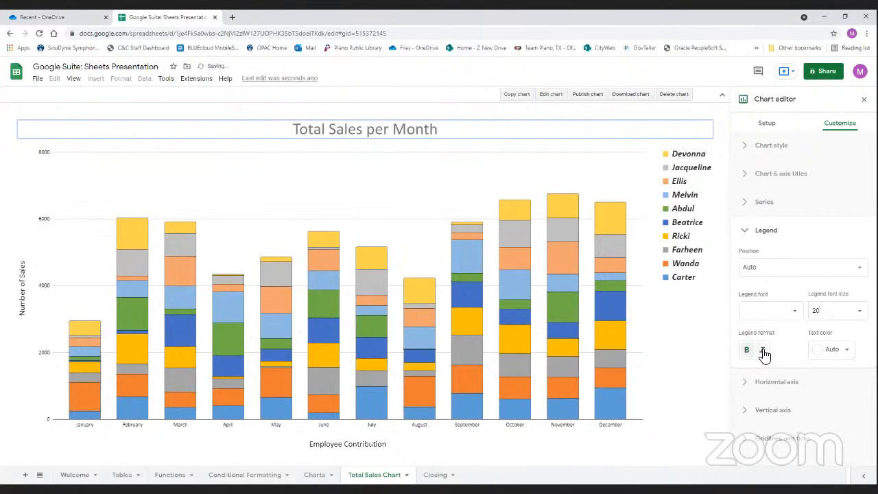
pyautogui.click(748, 351)
pyautogui.click(761, 351)
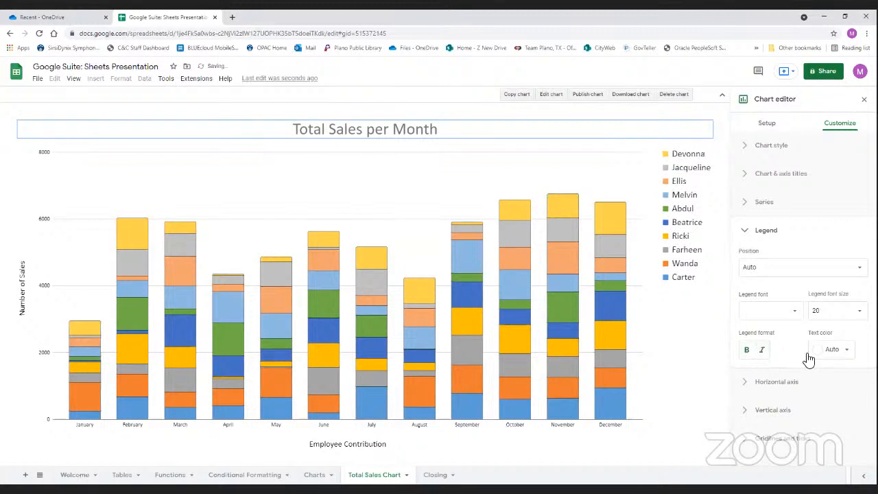
# Set the horizontal axis labels' font size to 18 and reverse the order of the horizontal axis
pyautogui.click(750, 232)
pyautogui.click(747, 257)
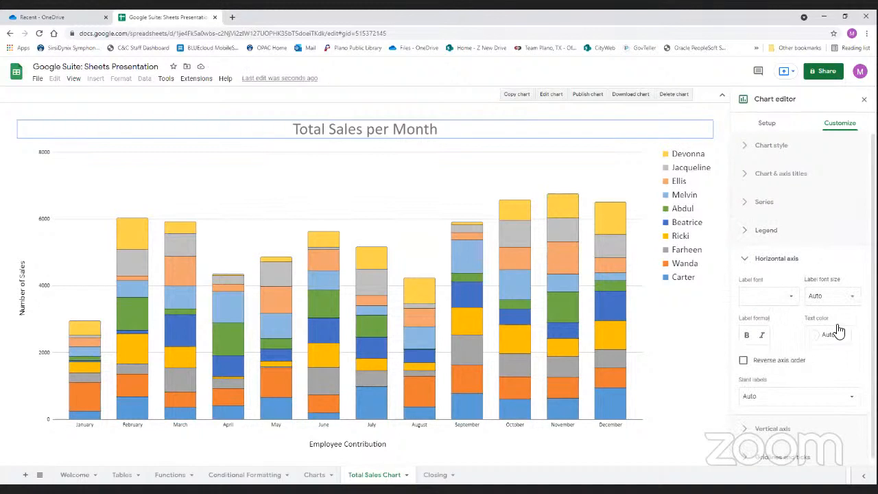
pyautogui.click(826, 397)
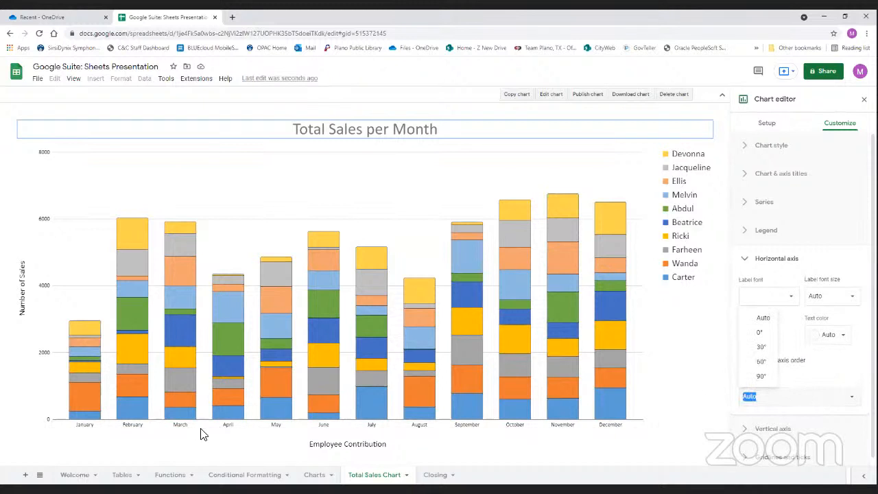
pyautogui.click(829, 296)
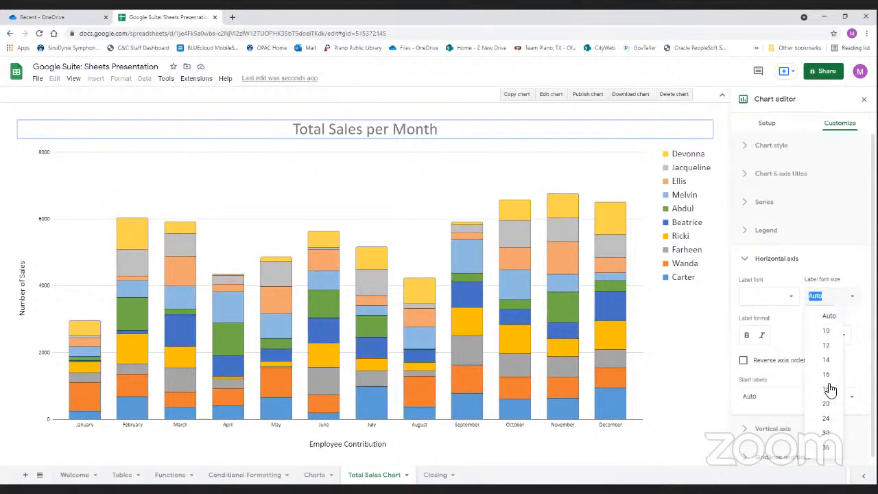
pyautogui.click(827, 392)
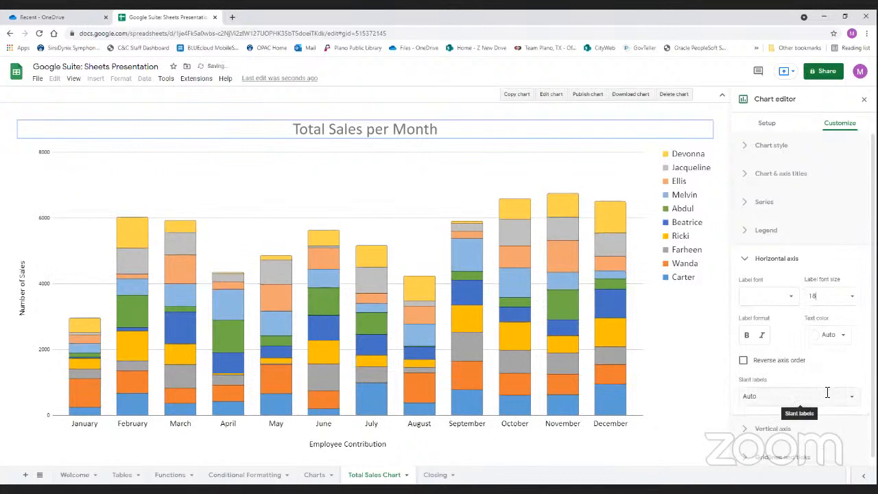
pyautogui.click(840, 341)
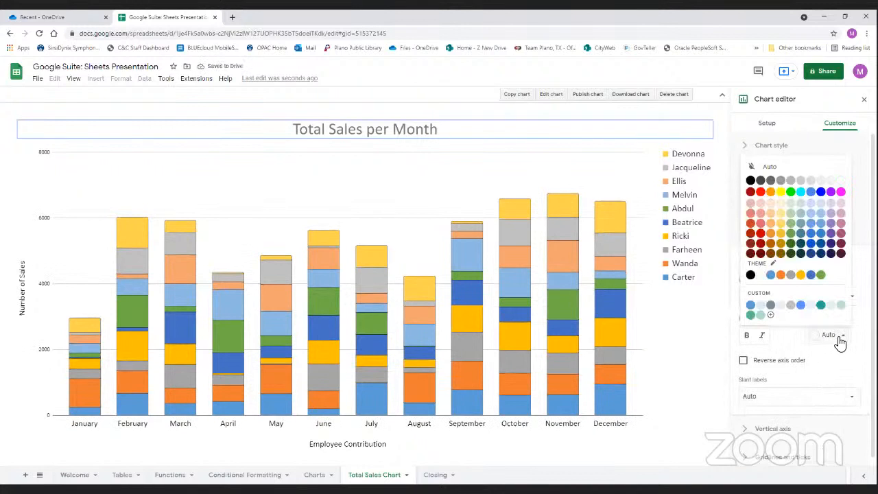
pyautogui.click(789, 362)
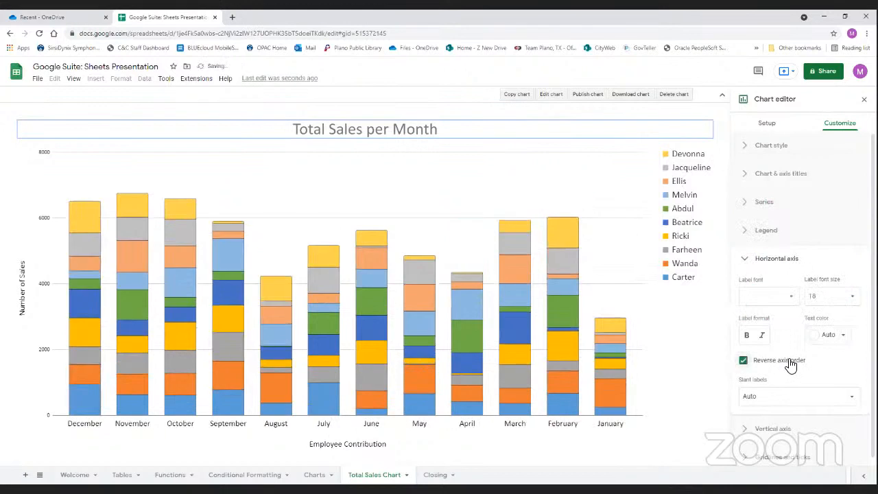
# Restore the normal horizontal axis order, then try slanting its labels by 30° and return the slant to Auto
pyautogui.click(790, 364)
pyautogui.click(760, 395)
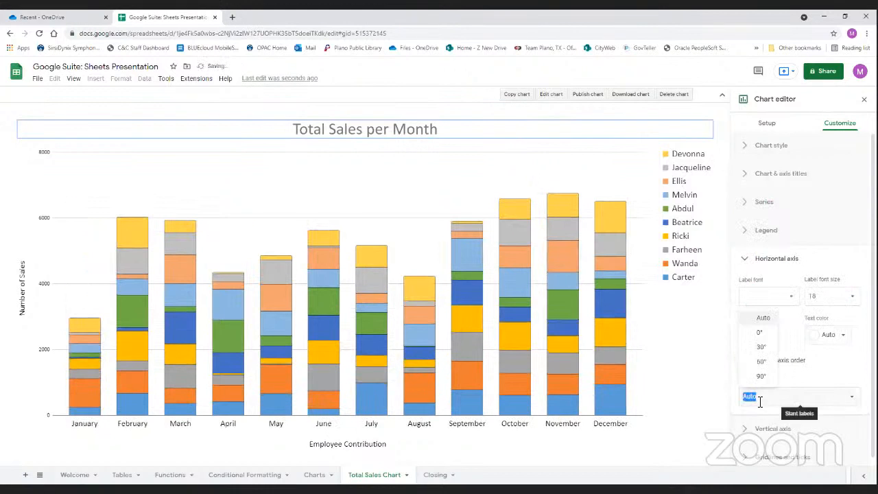
pyautogui.click(763, 348)
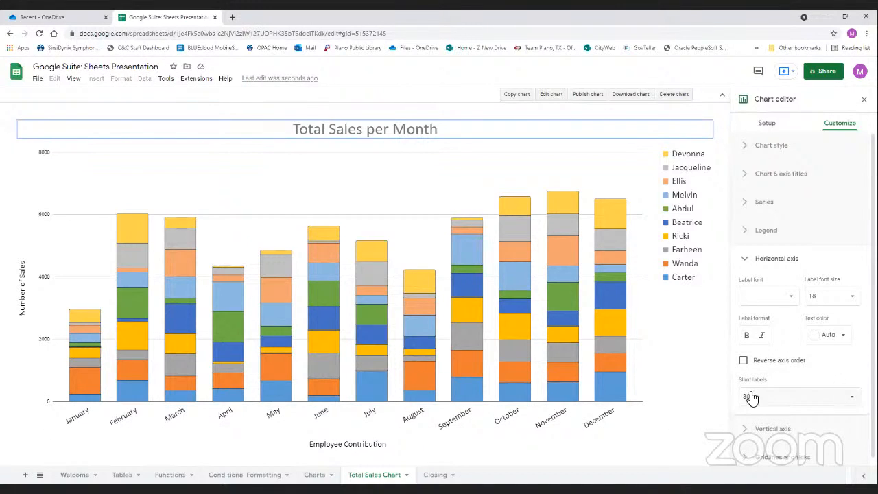
pyautogui.click(847, 399)
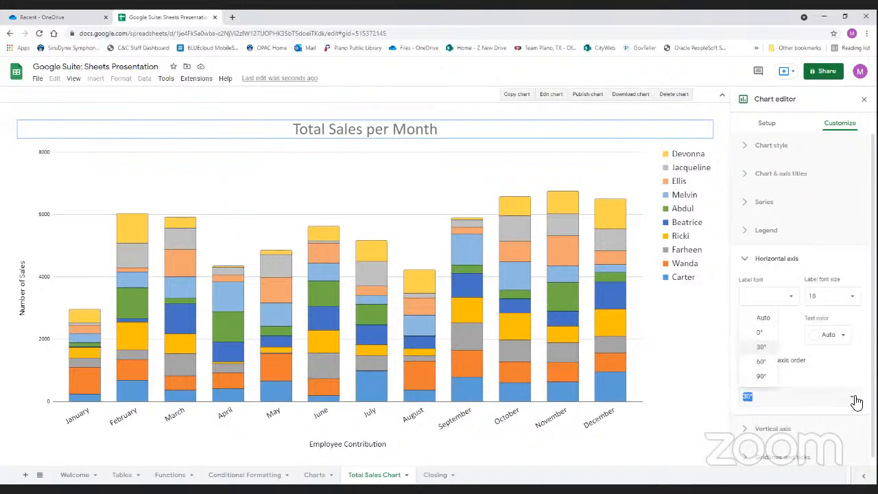
pyautogui.click(759, 321)
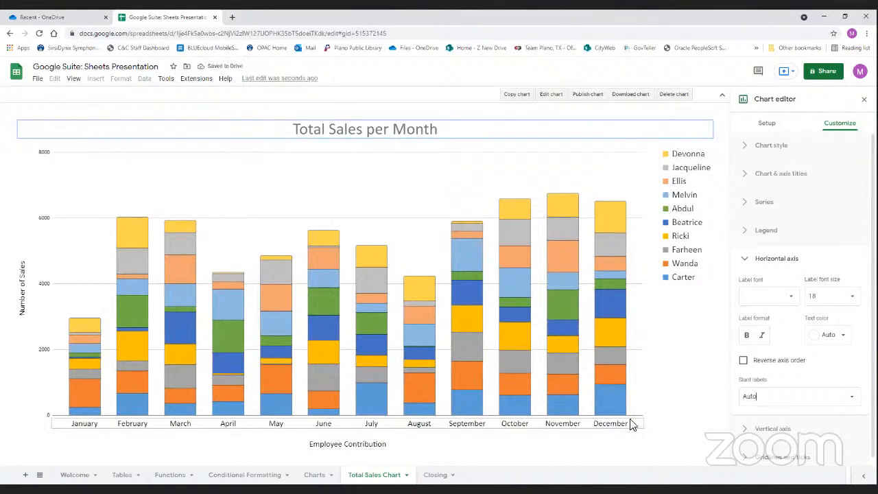
pyautogui.click(848, 401)
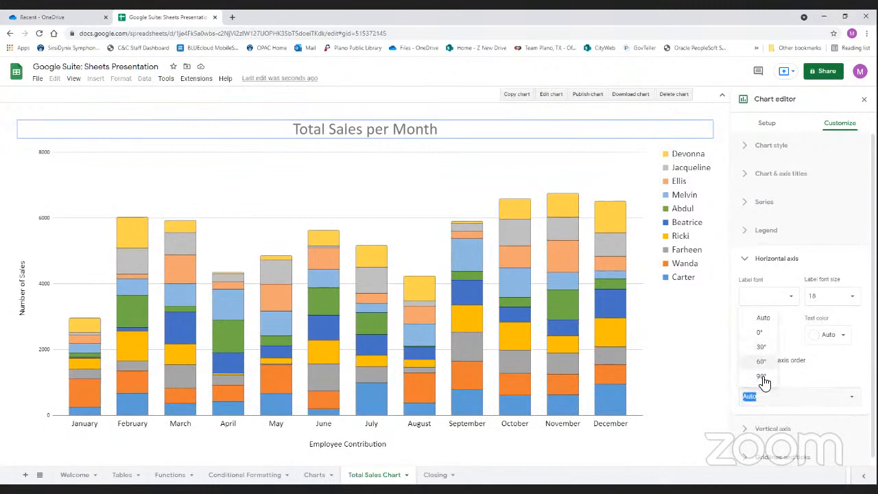
pyautogui.click(836, 381)
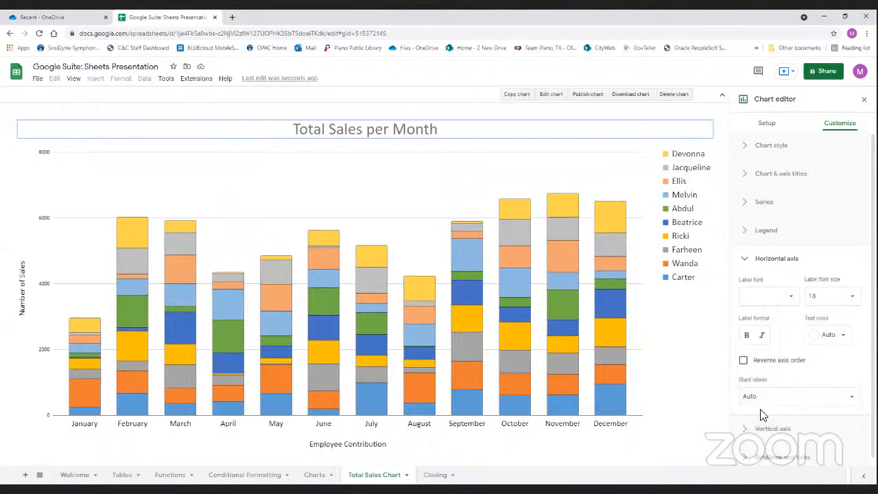
# Set the vertical axis bounds to a minimum of 0 and a maximum of 7000, without allowing bounds to hide data
pyautogui.click(772, 429)
pyautogui.scroll(-2, 794, 413)
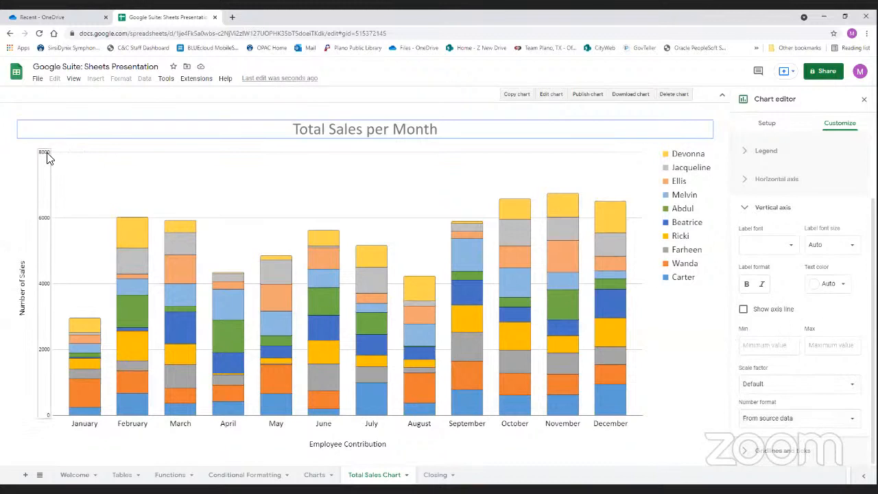
pyautogui.click(53, 391)
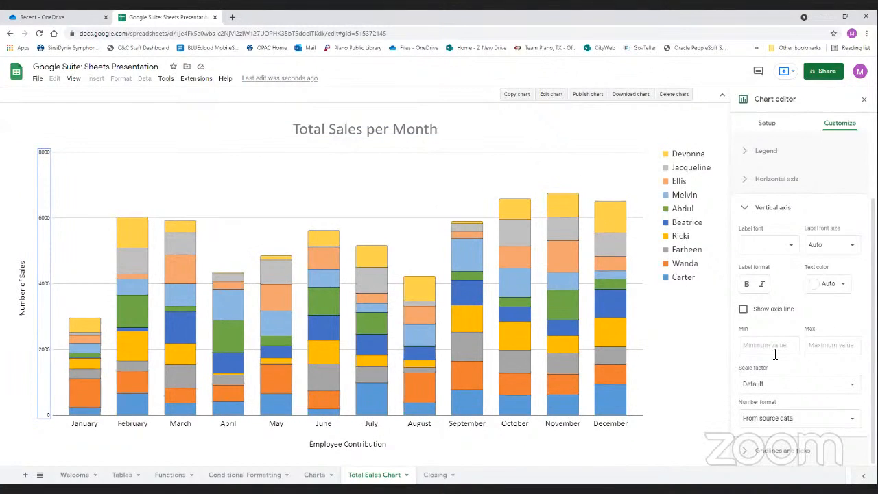
pyautogui.click(747, 345)
pyautogui.write('0')
pyautogui.click(820, 346)
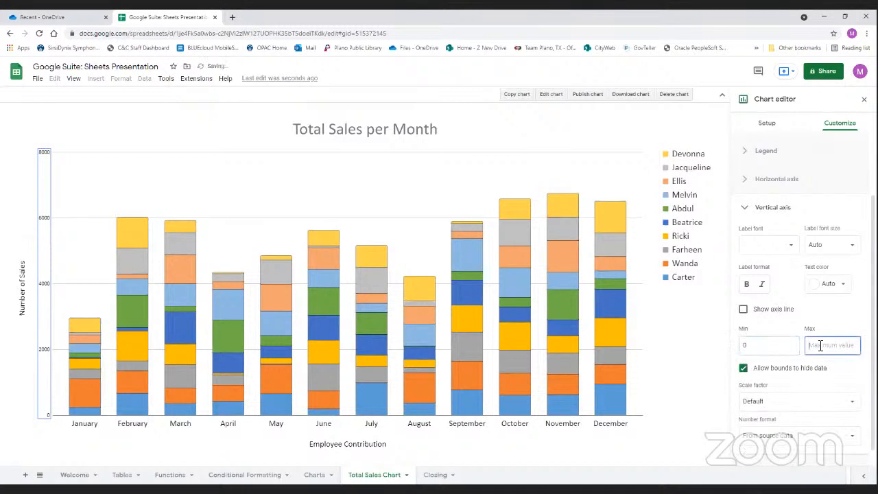
pyautogui.write('7000')
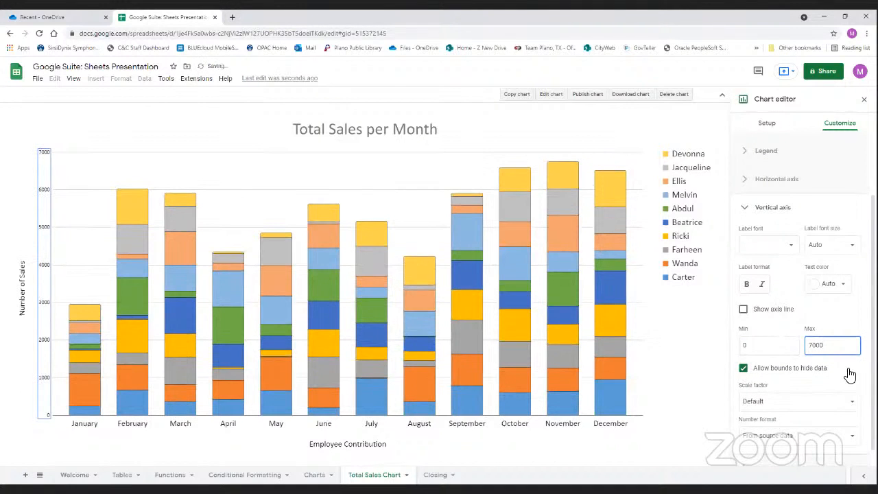
pyautogui.click(849, 372)
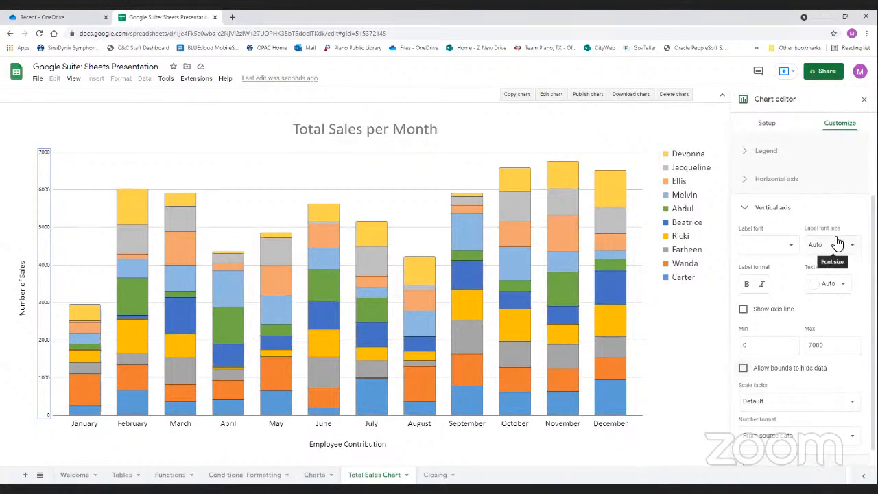
# Try a vertical axis maximum of 6000 with and without allowing bounds to hide data, and restore the maximum to 7000
pyautogui.scroll(-1, 835, 242)
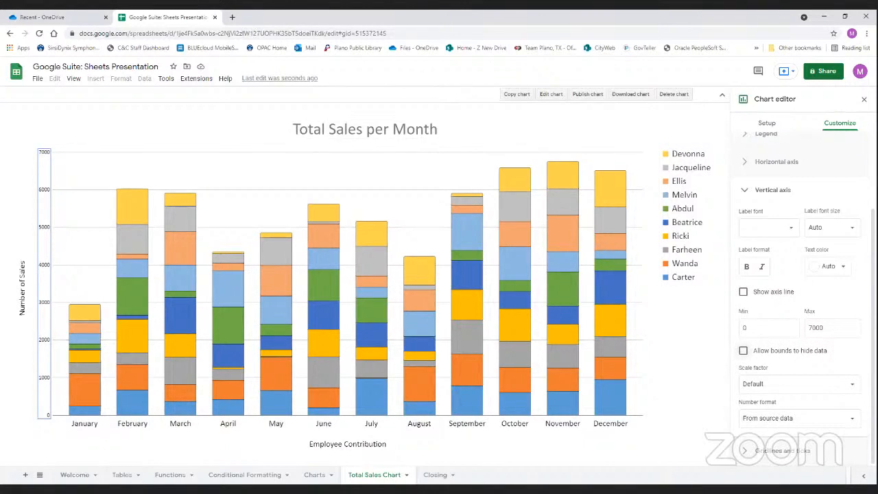
pyautogui.doubleClick(833, 327)
pyautogui.write('60')
pyautogui.click(847, 355)
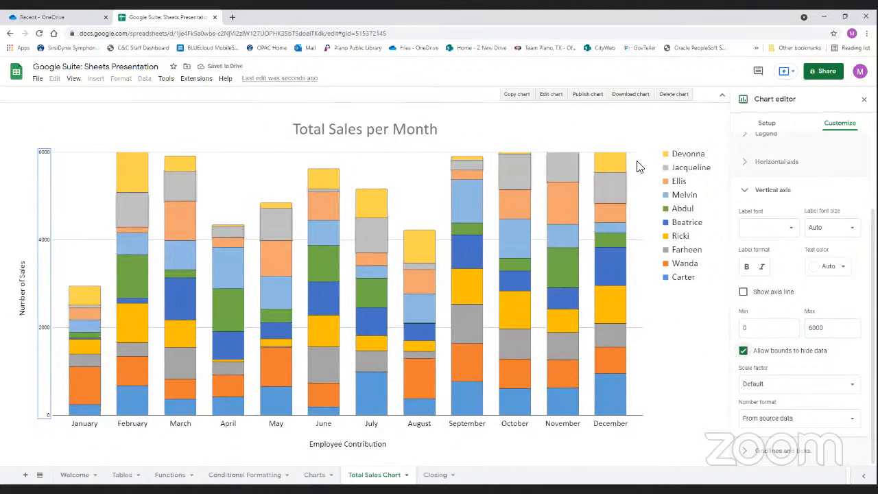
pyautogui.click(745, 353)
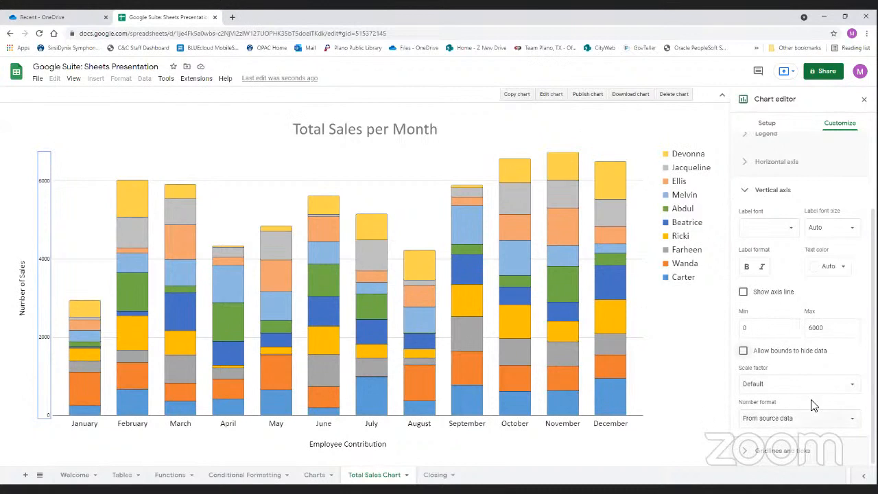
pyautogui.click(812, 327)
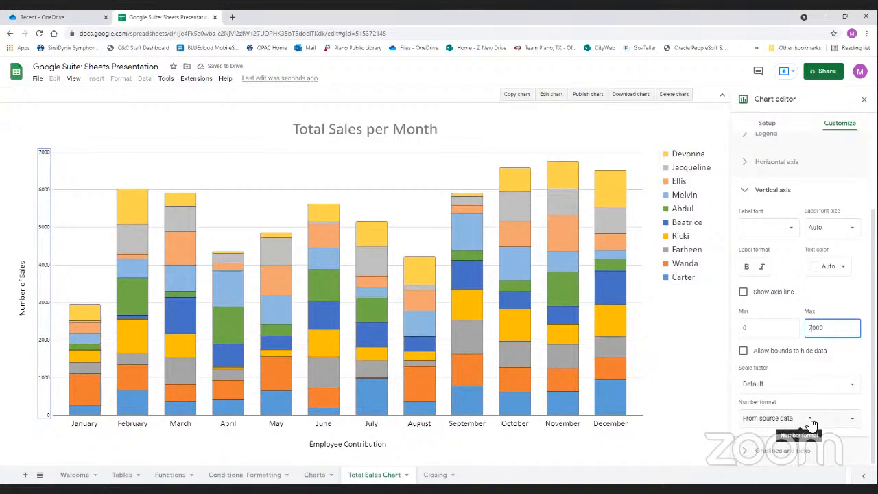
# Set the vertical axis's major gridline spacing to a step of 500
pyautogui.click(746, 192)
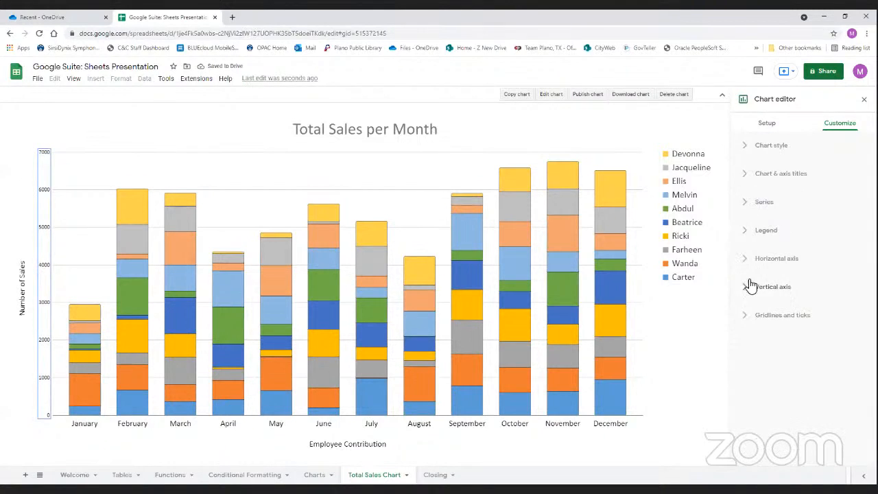
pyautogui.click(747, 318)
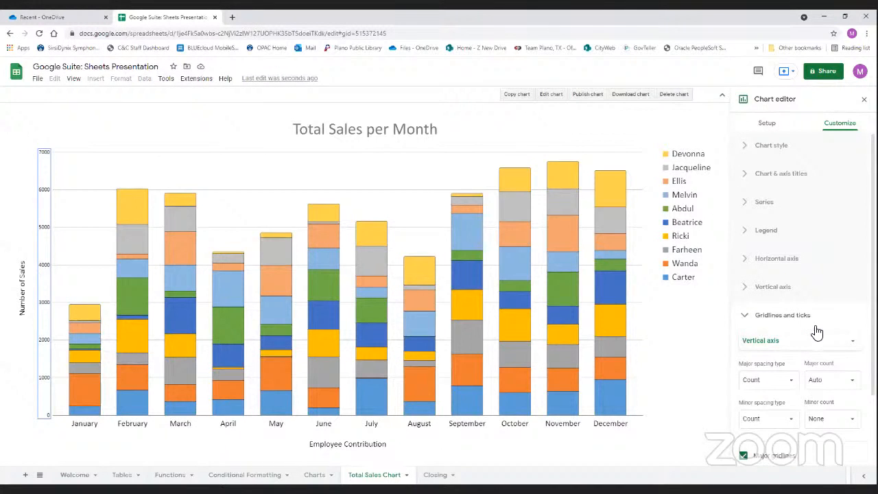
pyautogui.scroll(-2, 820, 336)
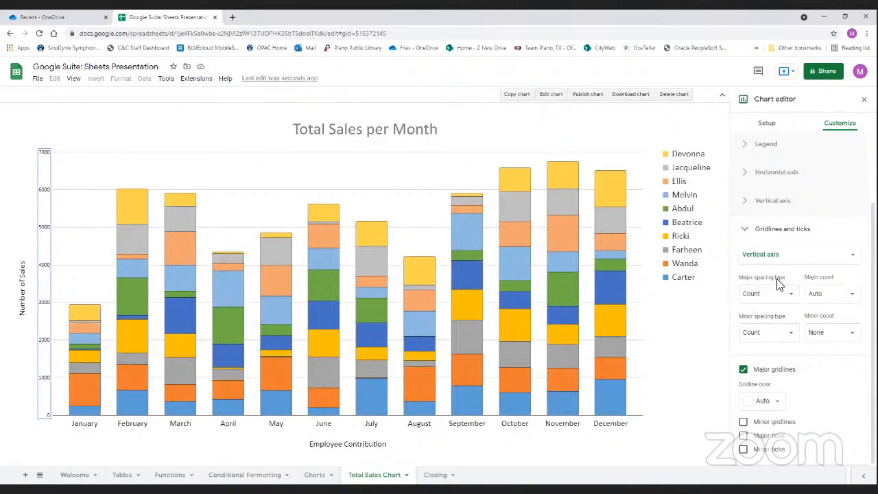
pyautogui.click(835, 295)
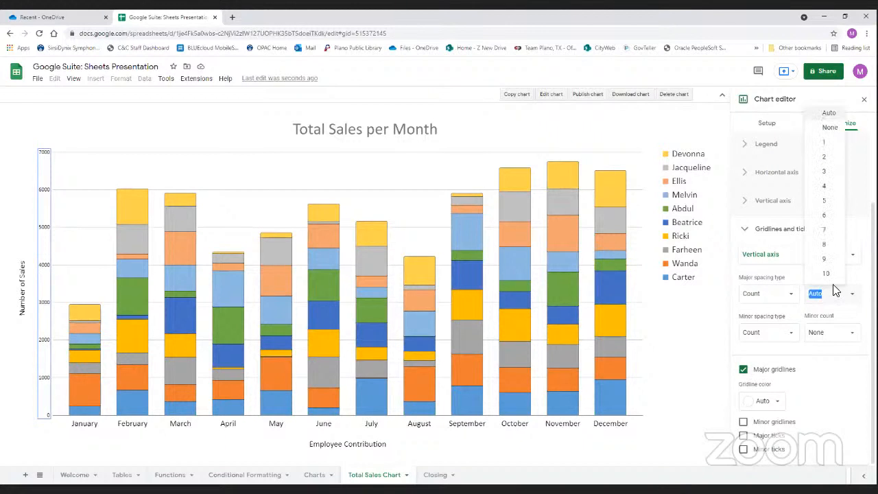
pyautogui.click(835, 304)
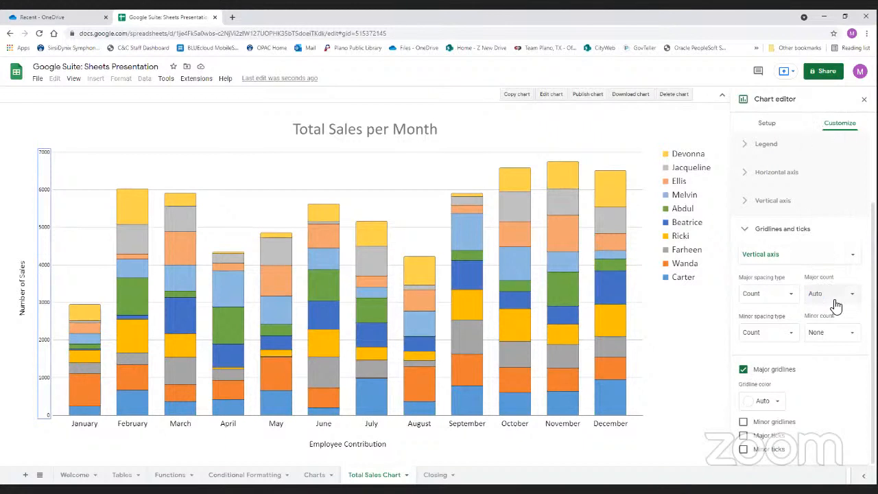
pyautogui.click(789, 295)
pyautogui.click(770, 281)
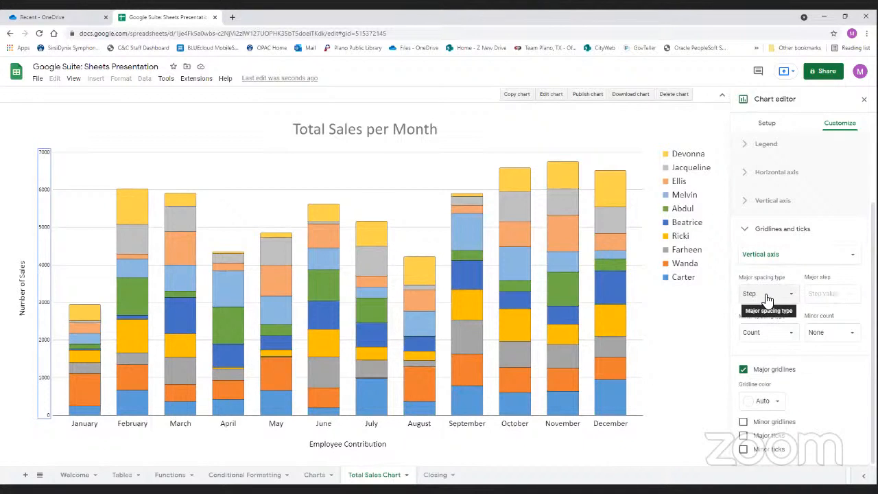
pyautogui.click(828, 294)
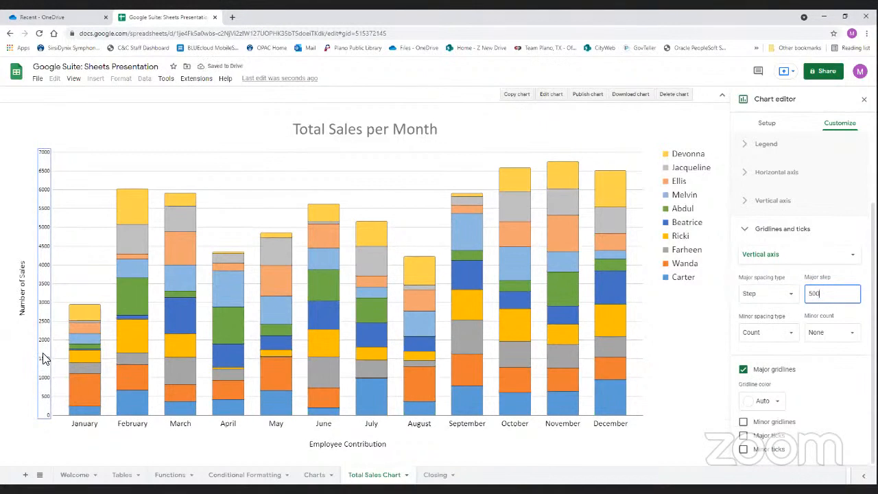
# Switch the vertical axis's major gridline spacing back to Count and try major counts of 8 and 9
pyautogui.click(798, 295)
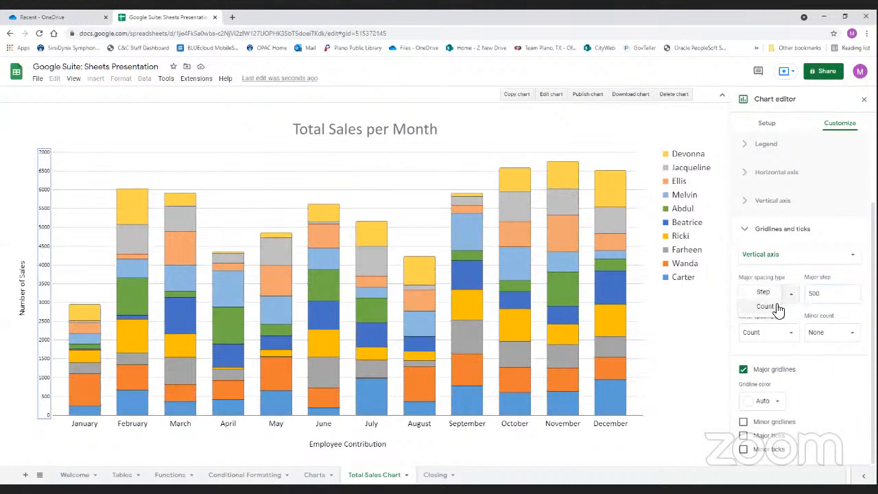
pyautogui.click(790, 306)
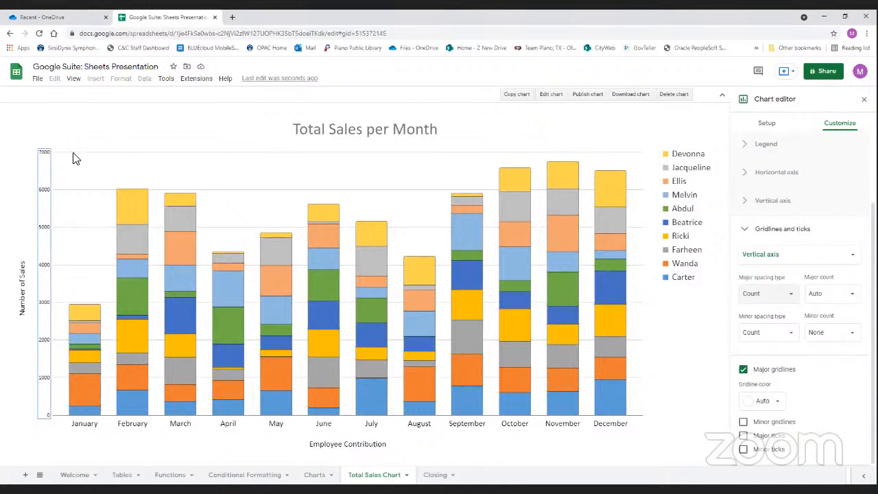
pyautogui.click(851, 293)
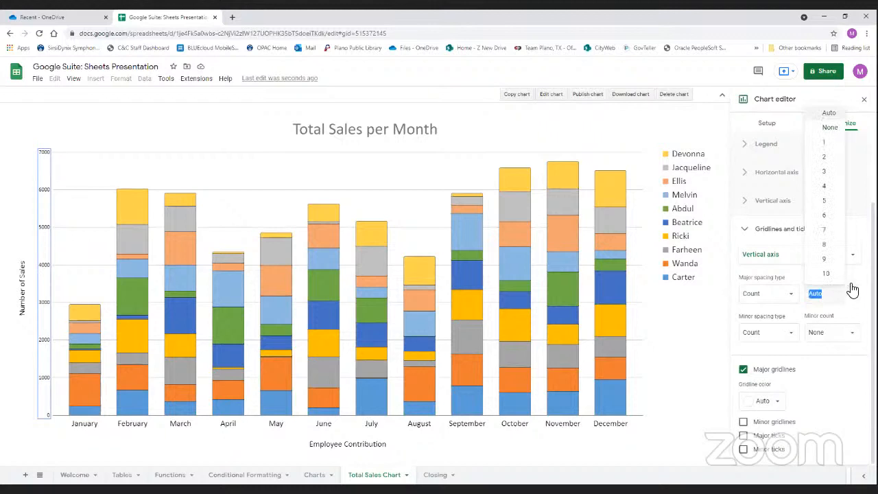
pyautogui.click(833, 246)
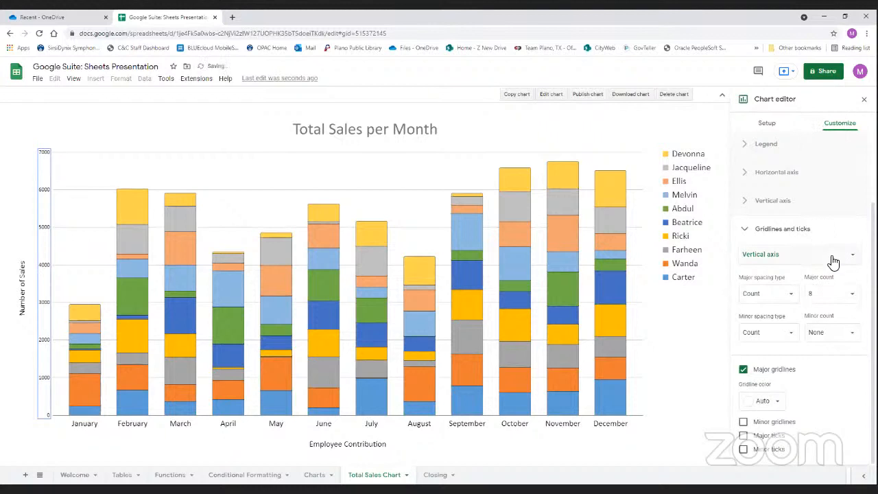
pyautogui.click(853, 300)
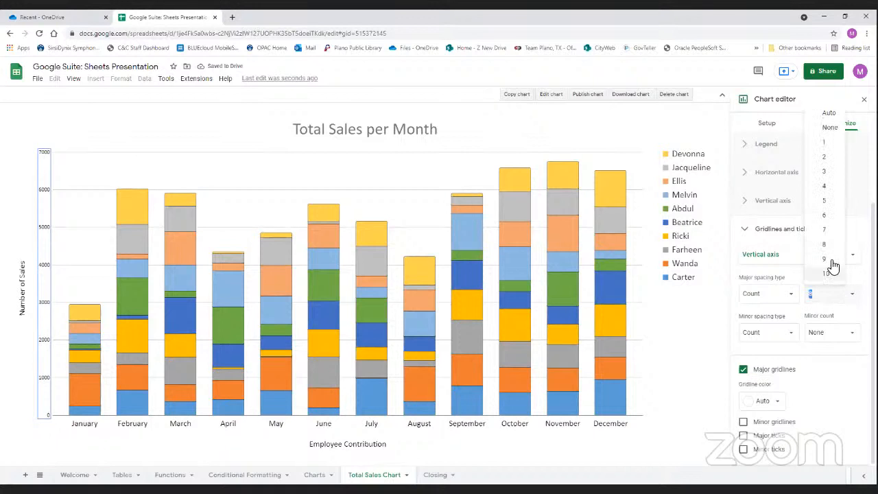
pyautogui.click(830, 261)
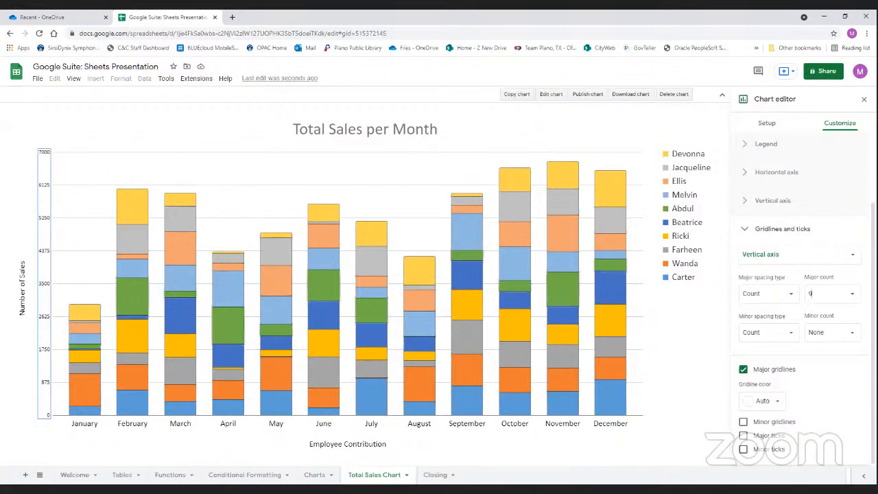
pyautogui.click(852, 296)
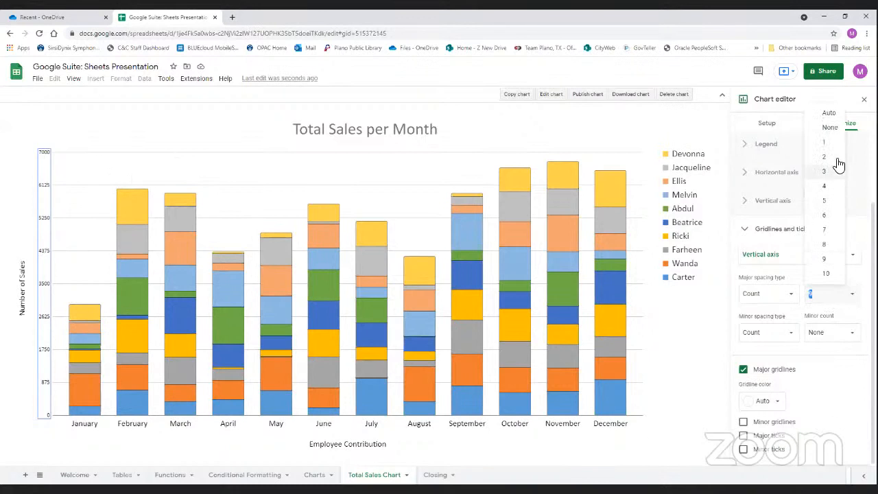
# Set the vertical axis's major gridline spacing to a step of 1000
pyautogui.click(791, 294)
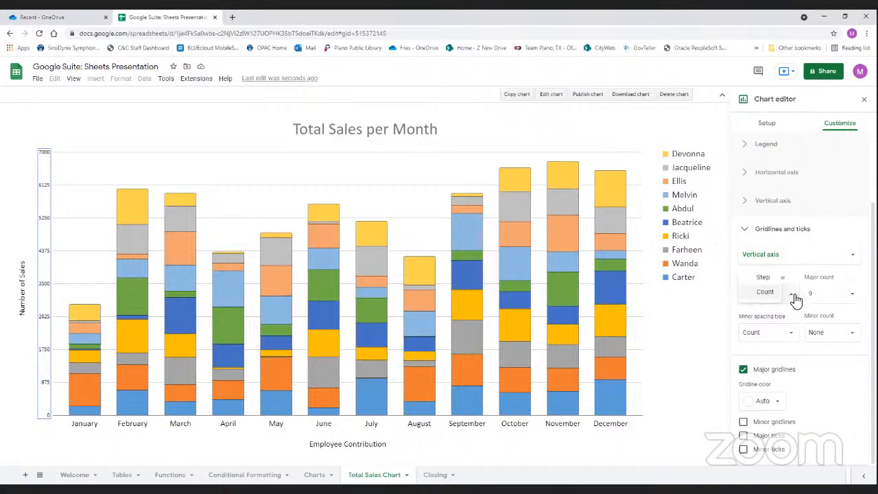
pyautogui.click(760, 281)
pyautogui.click(834, 294)
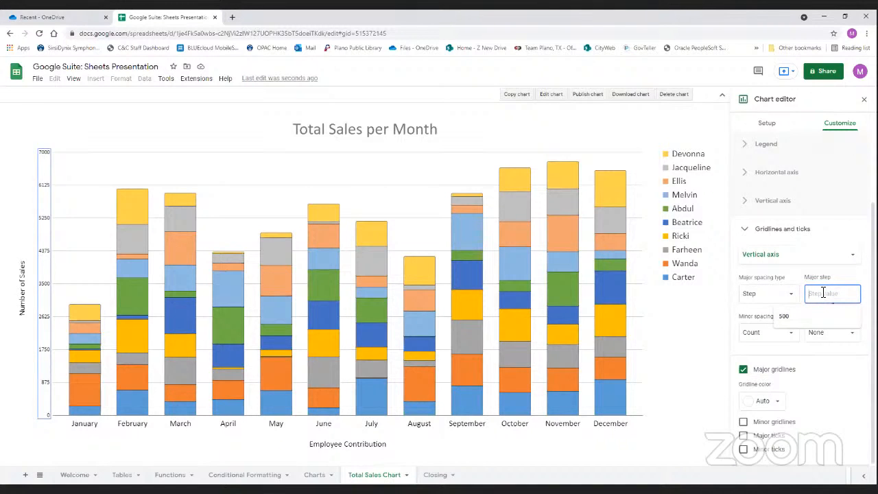
pyautogui.write('1000')
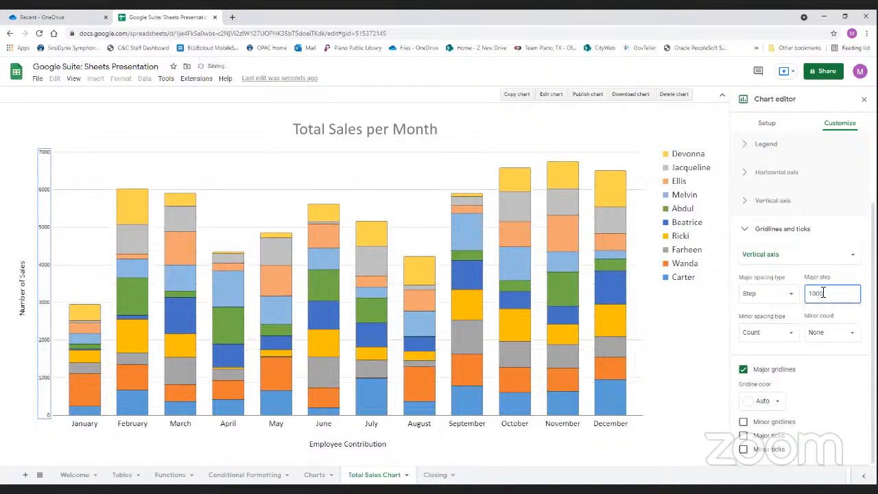
# Set the vertical axis's minor gridline spacing to a step of 500
pyautogui.click(759, 335)
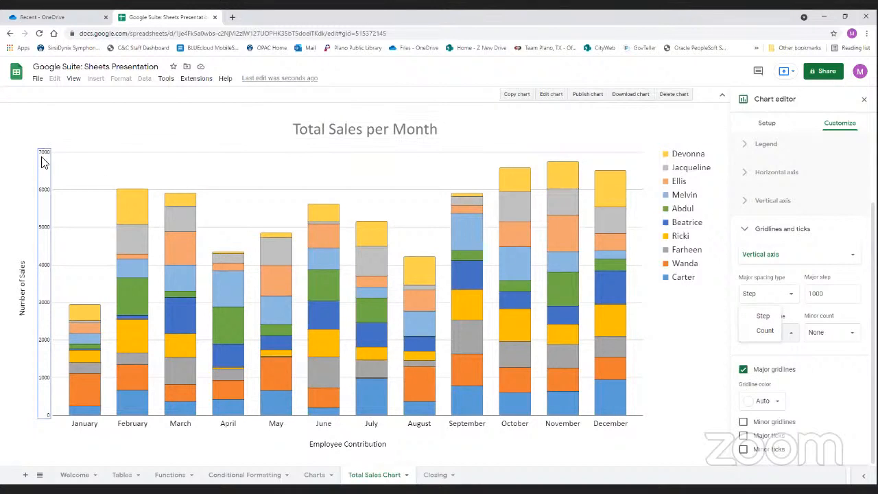
pyautogui.click(771, 317)
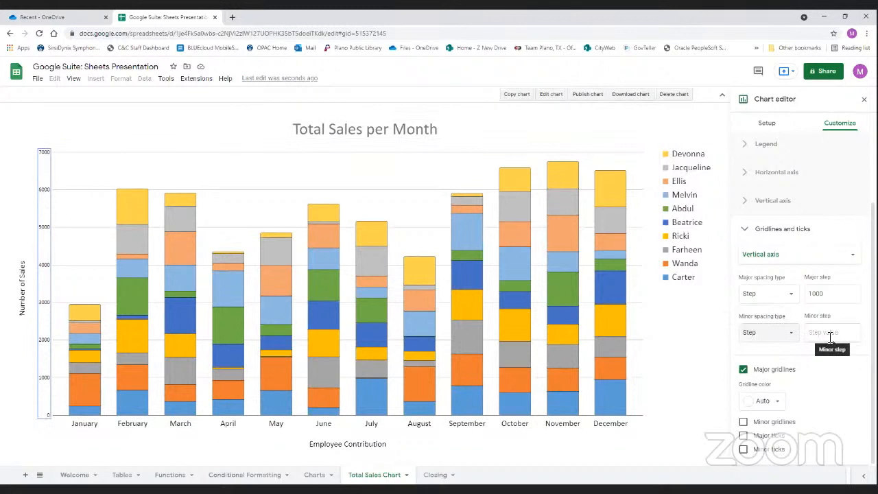
pyautogui.click(830, 337)
pyautogui.write('500')
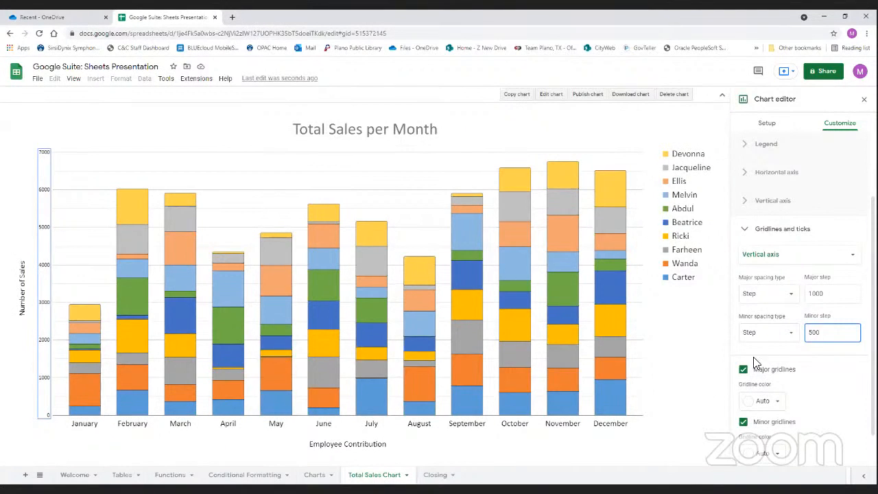
# Set the vertical axis's minor gridline spacing to a step of 100
pyautogui.moveTo(826, 332); pyautogui.dragTo(809, 332)
pyautogui.write('1')
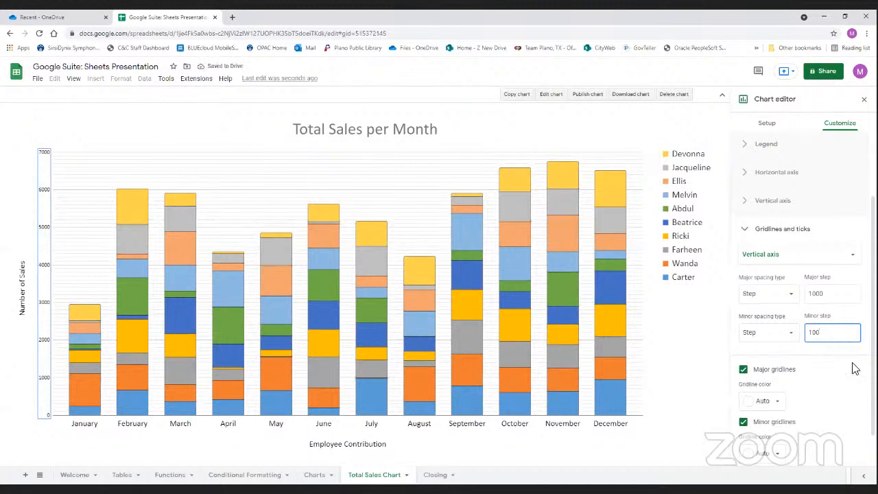
pyautogui.scroll(-1, 807, 391)
pyautogui.scroll(3, 811, 394)
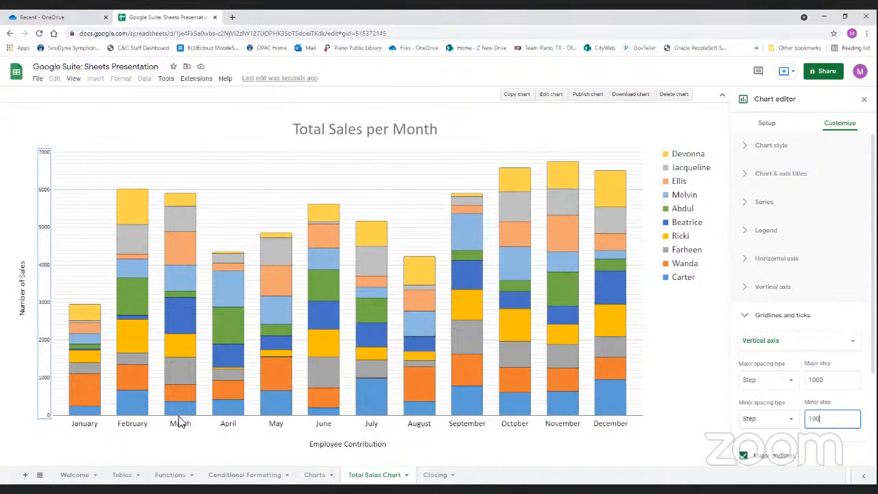
# Insert a chart from the 2019 and 2018 sales table in A18:M20 on the Charts sheet
pyautogui.click(316, 476)
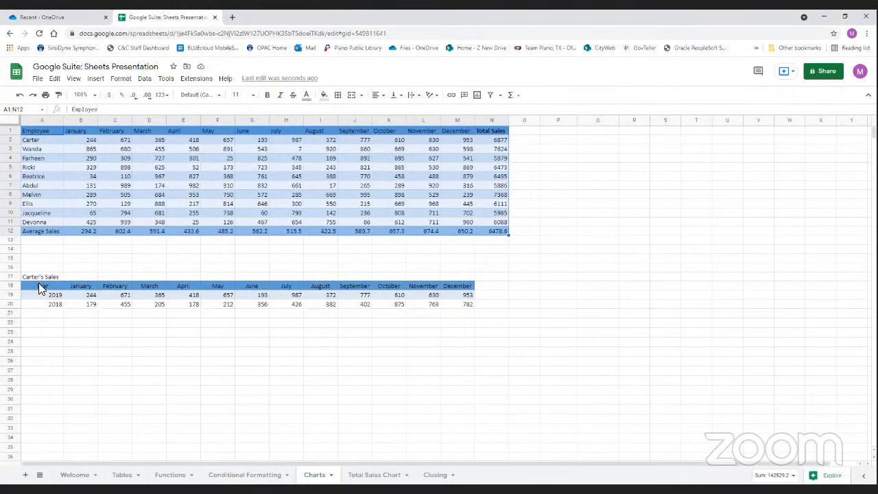
pyautogui.moveTo(41, 288); pyautogui.dragTo(466, 313)
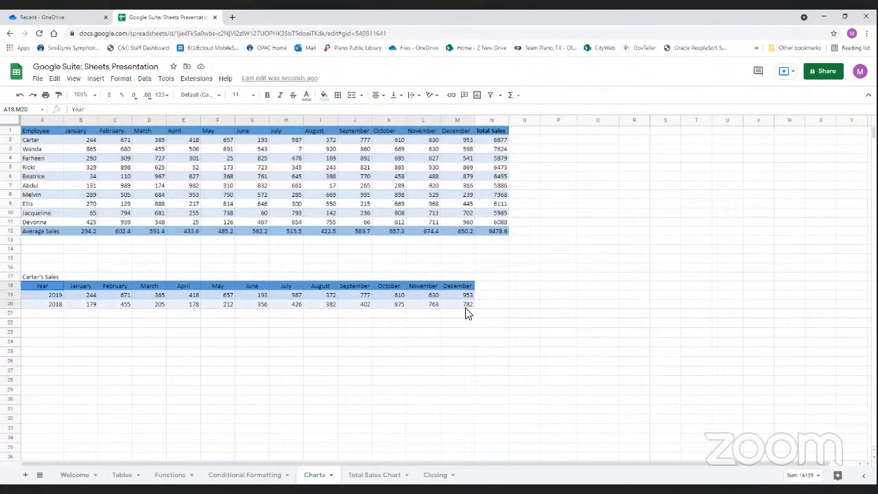
pyautogui.click(96, 79)
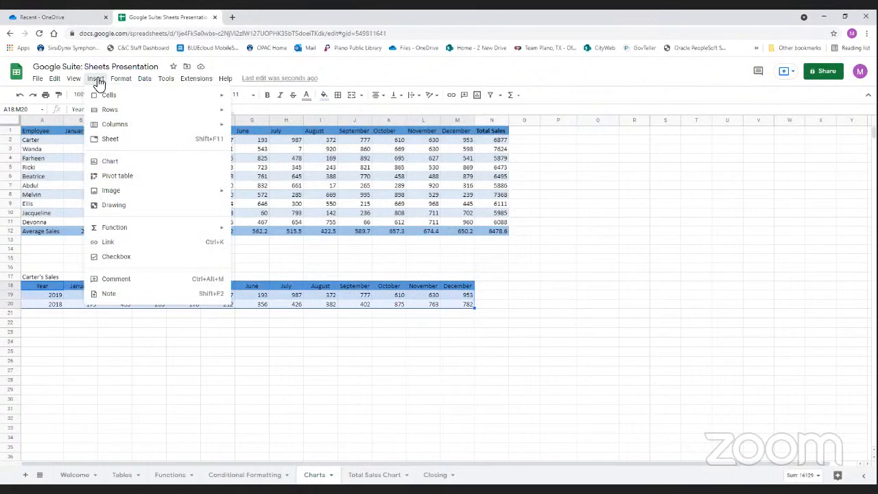
pyautogui.click(107, 163)
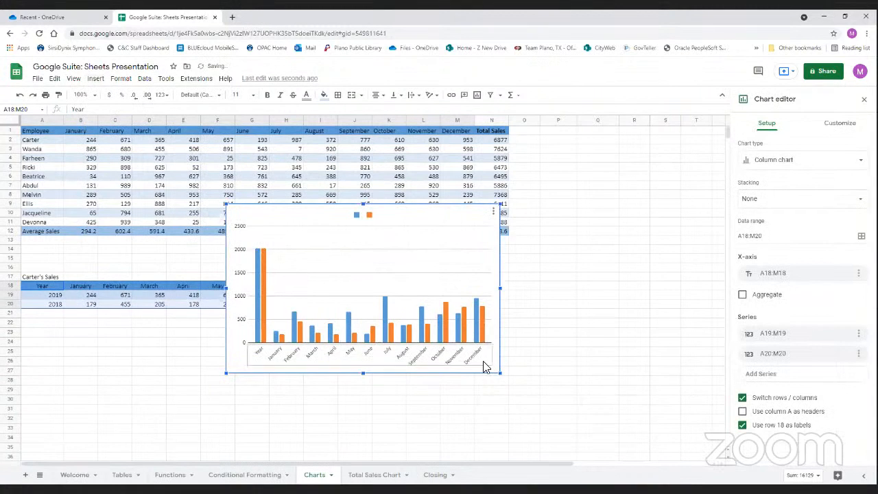
# Change the new chart to a line chart using column A as headers, and move it further right on the sheet
pyautogui.click(803, 159)
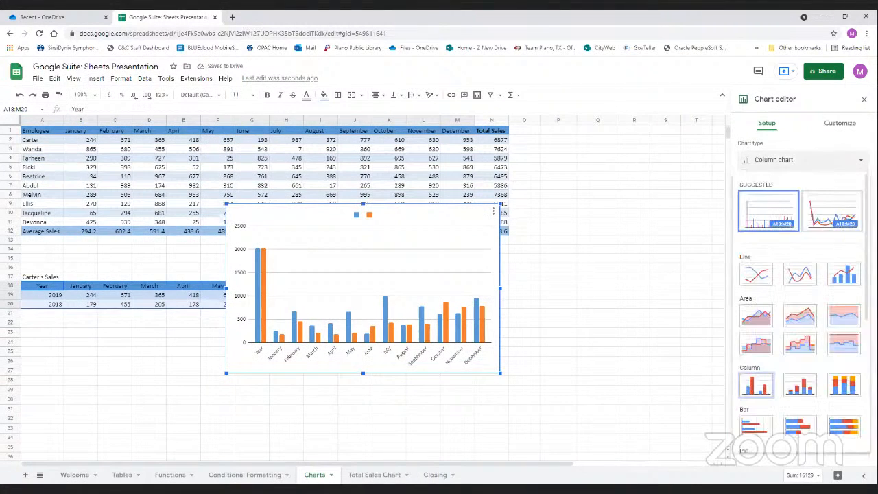
pyautogui.click(844, 218)
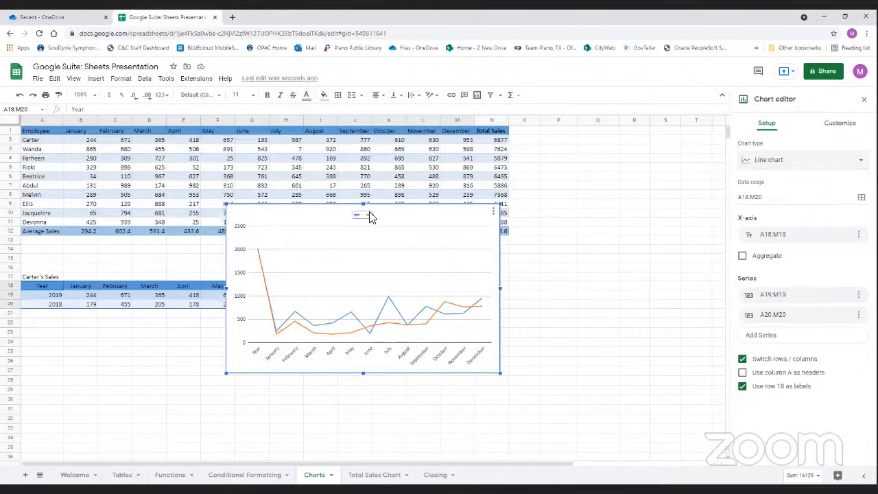
pyautogui.click(743, 374)
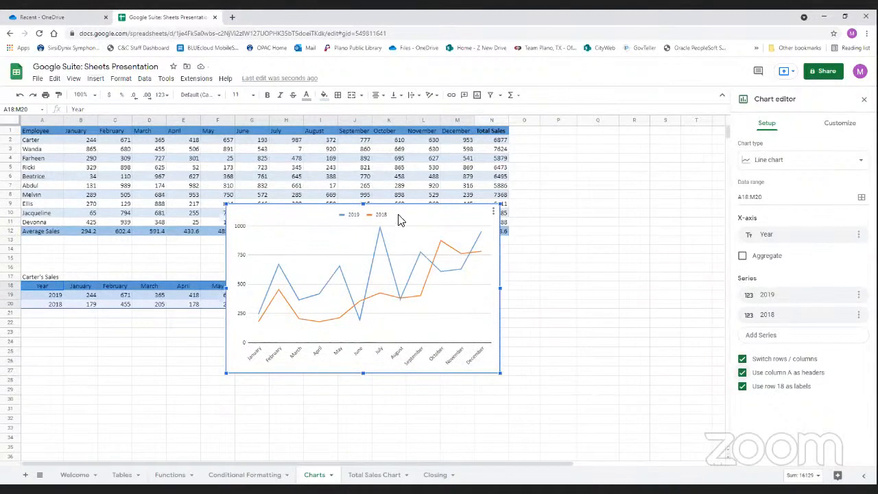
pyautogui.moveTo(485, 231); pyautogui.dragTo(603, 215)
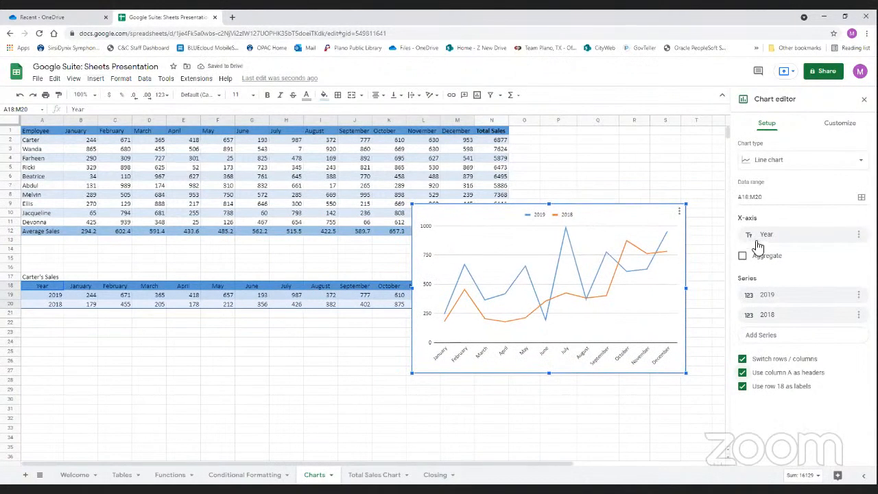
pyautogui.click(859, 127)
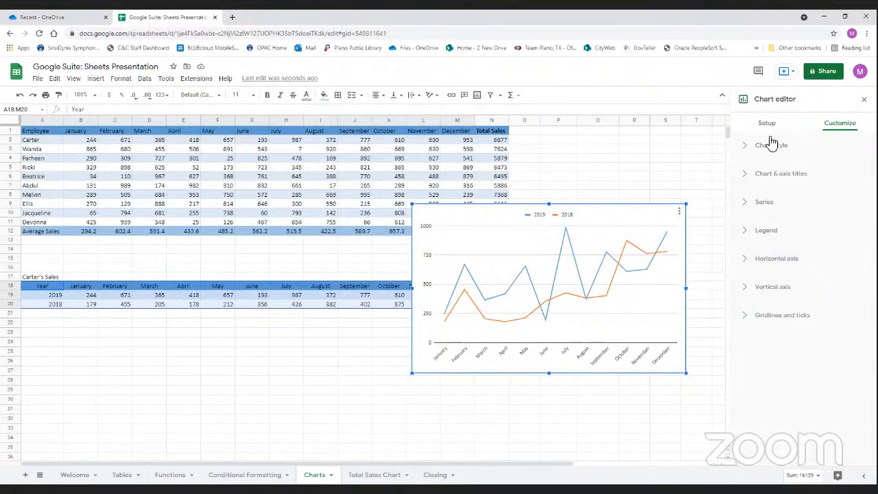
pyautogui.click(793, 318)
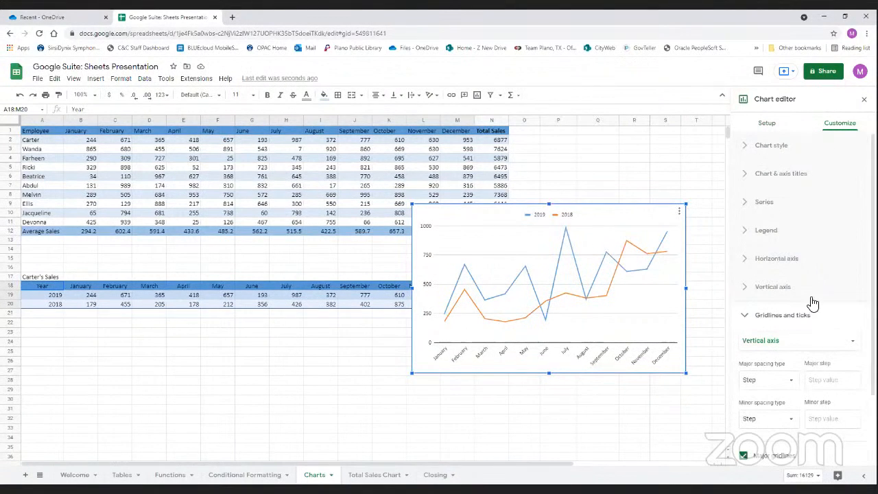
pyautogui.click(785, 288)
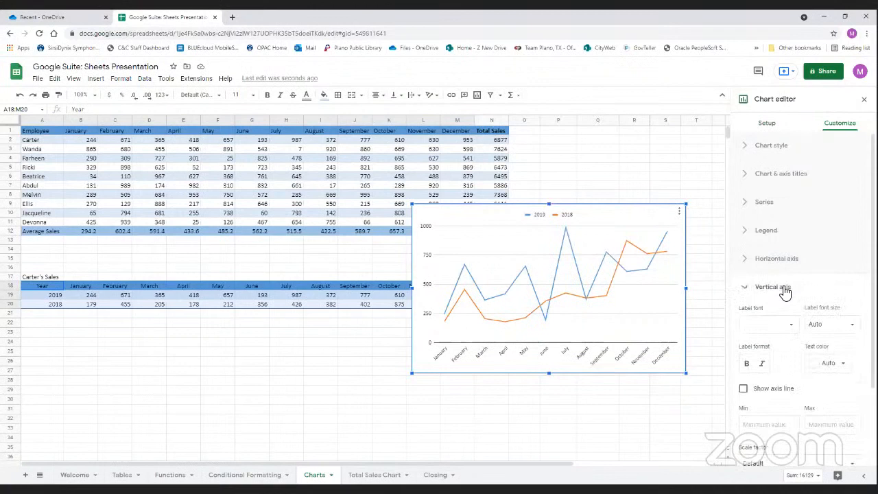
pyautogui.click(761, 260)
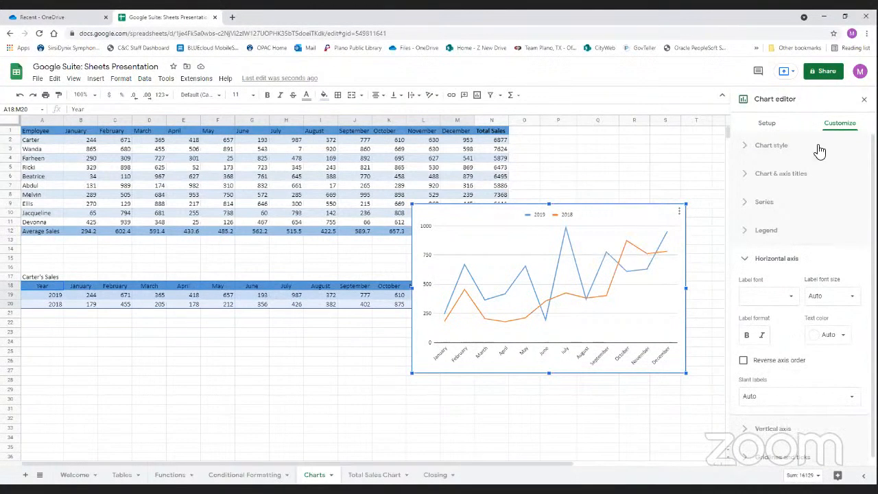
pyautogui.click(768, 125)
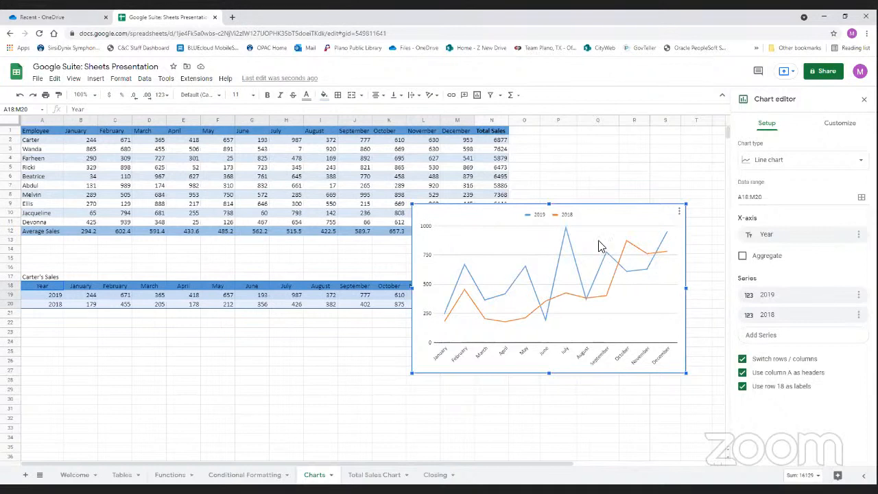
# Delete the line chart from the Charts sheet
pyautogui.moveTo(636, 220); pyautogui.dragTo(648, 252)
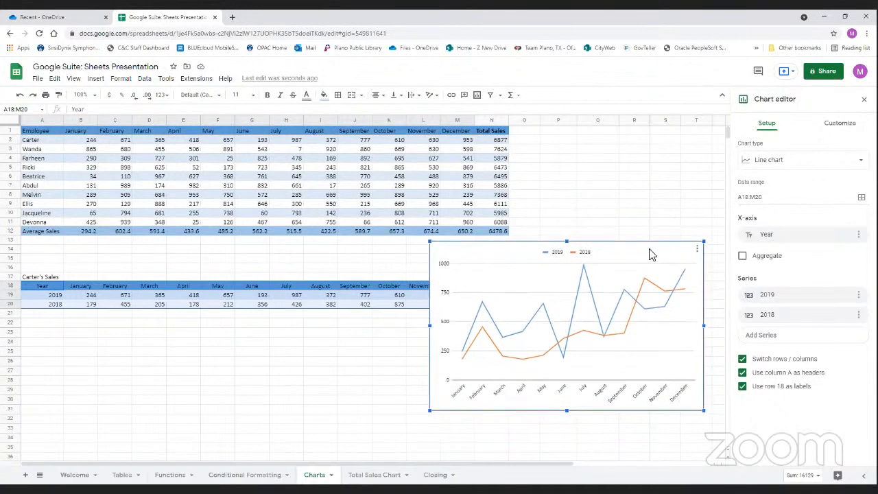
pyautogui.press('Delete')
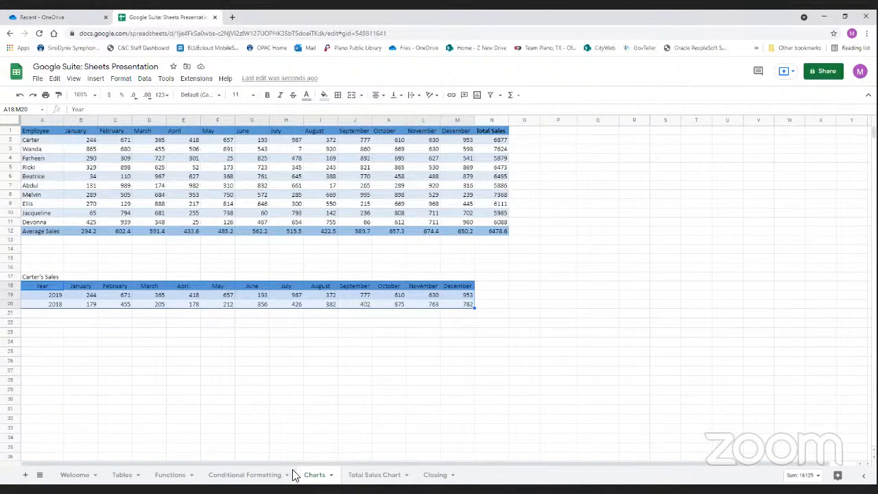
# Protect the whole Charts sheet so that a warning is shown when editing it
pyautogui.click(331, 475)
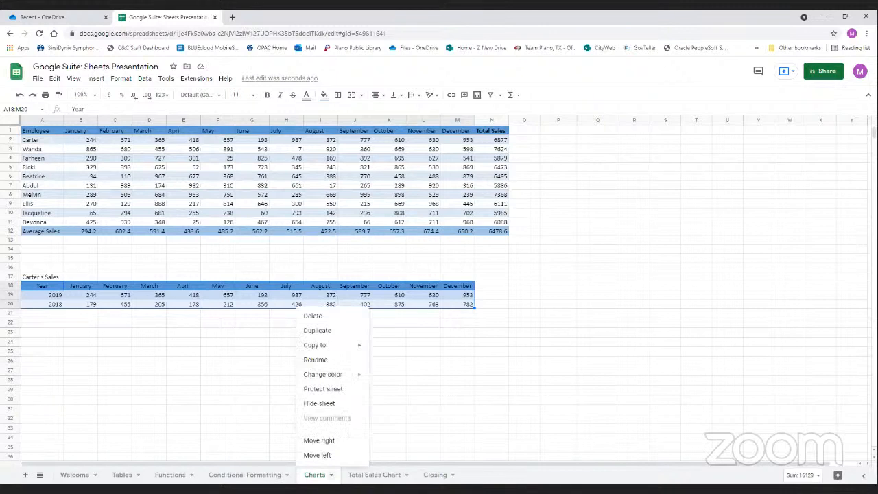
pyautogui.click(326, 392)
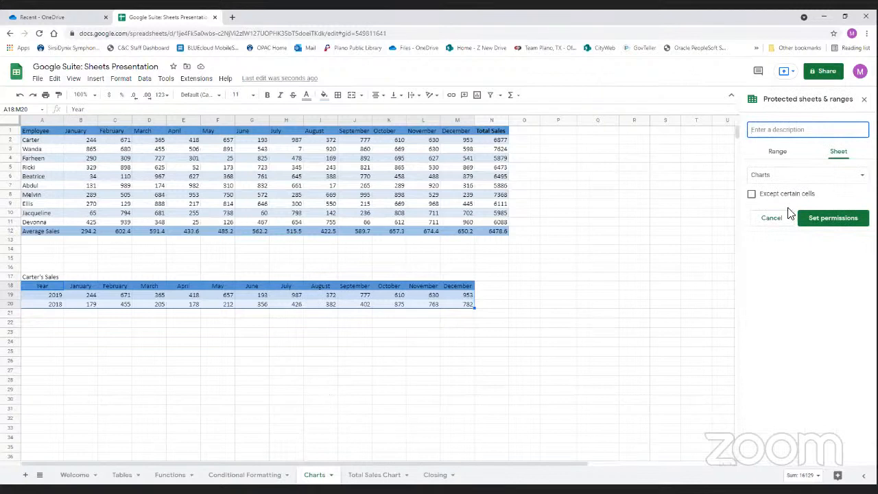
pyautogui.click(825, 221)
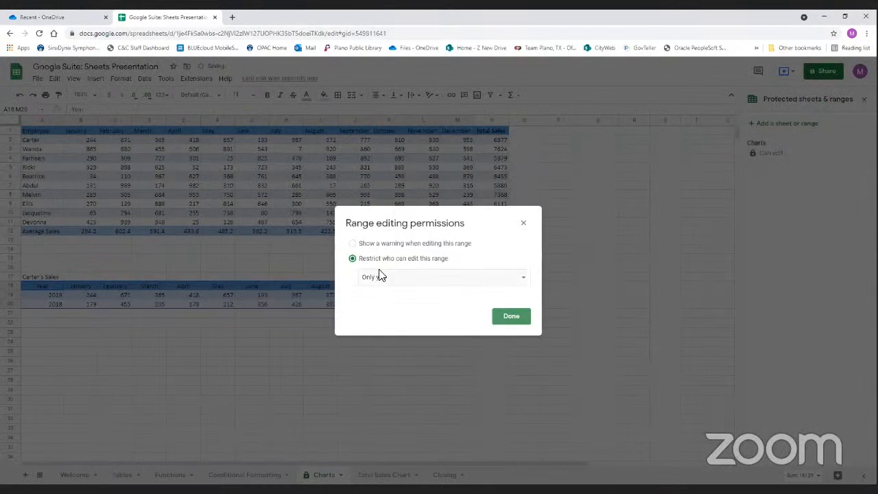
pyautogui.click(363, 245)
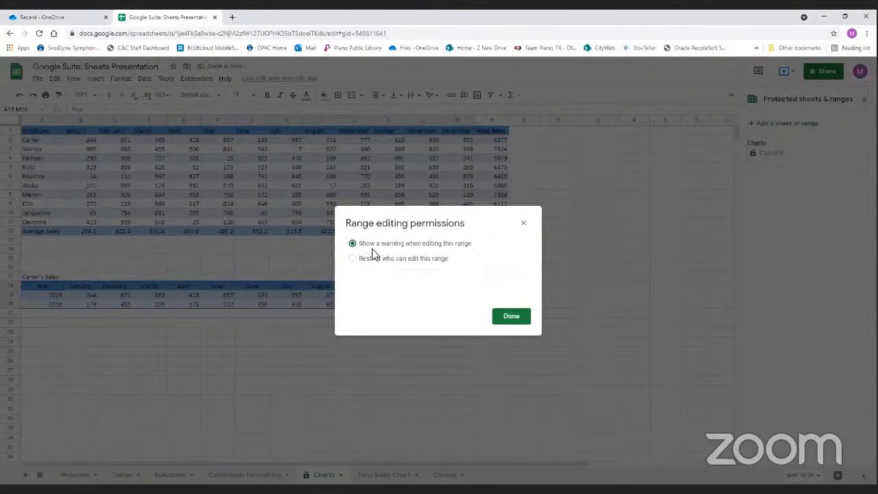
pyautogui.click(509, 316)
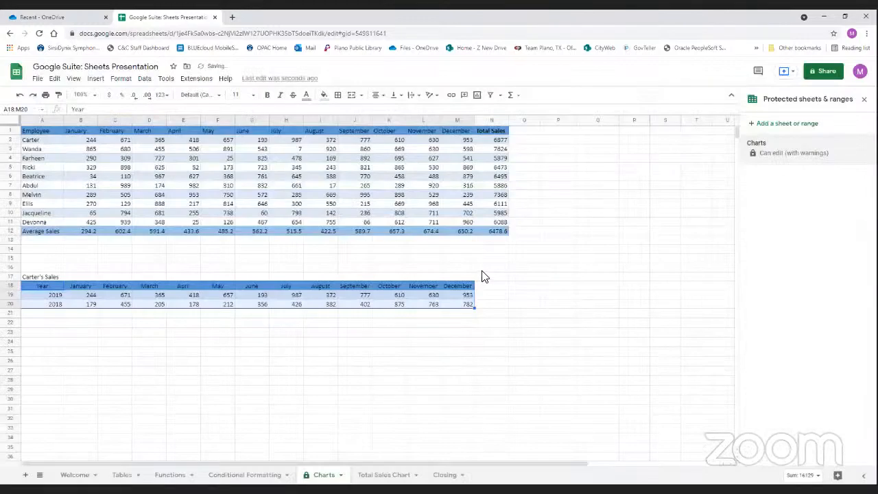
# Try entering 630 in cell L19 of the protected Charts sheet, and cancel the edit
pyautogui.click(425, 296)
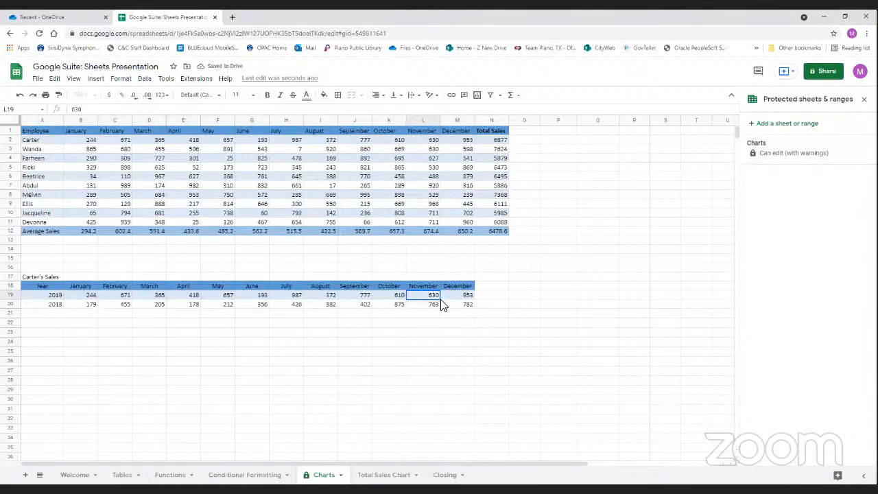
pyautogui.write('630')
pyautogui.press('Return')
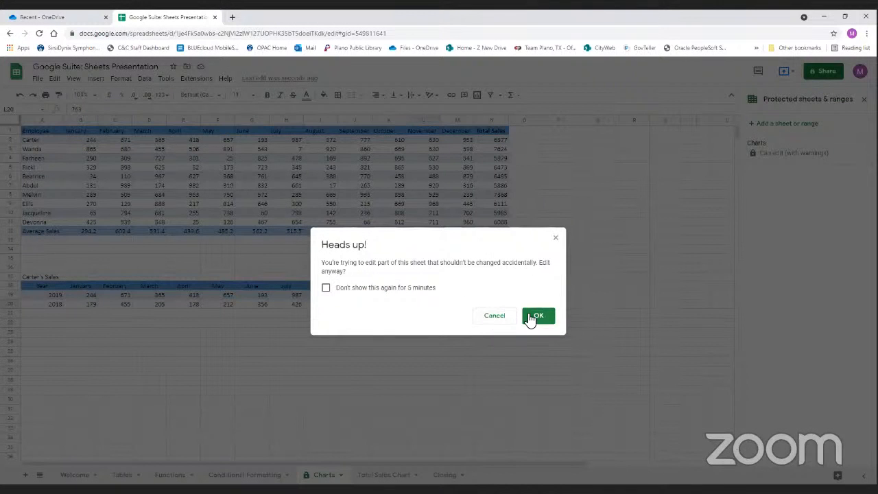
pyautogui.click(495, 321)
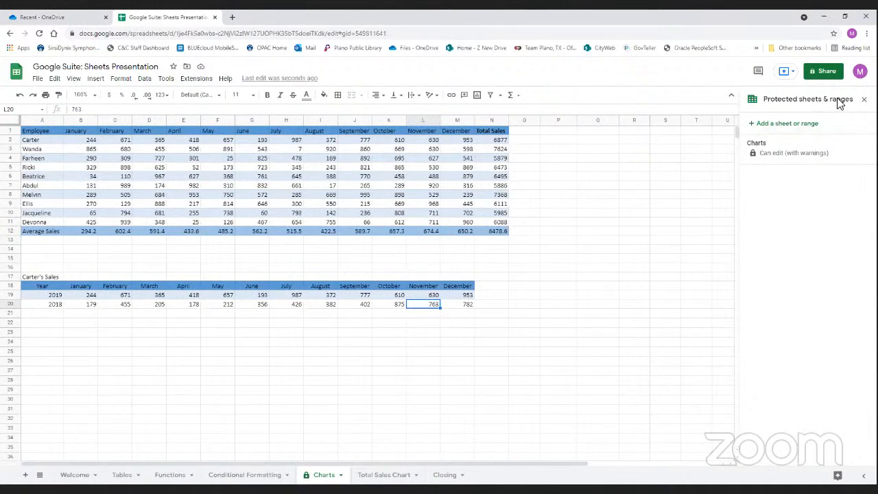
# Abandon adding another protected range and undo the protection of the Charts sheet
pyautogui.click(766, 125)
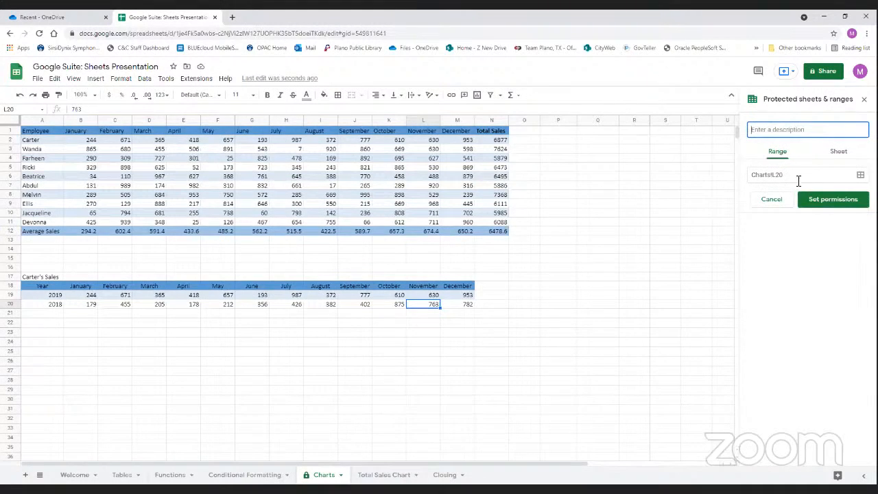
pyautogui.click(864, 100)
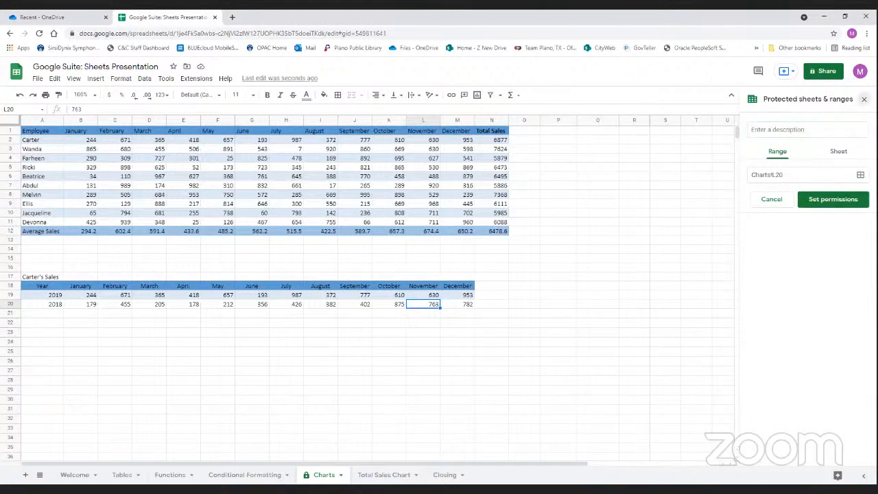
pyautogui.hotkey('ctrl', 'z')
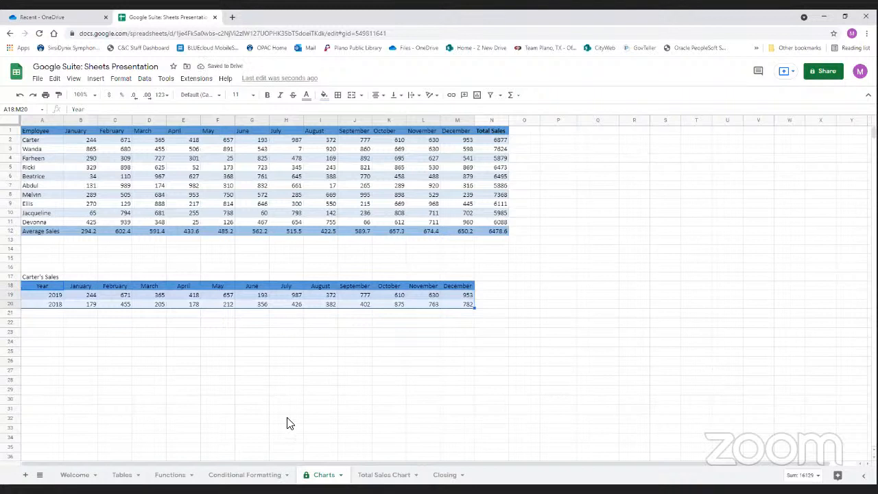
pyautogui.hotkey('ctrl', 'z')
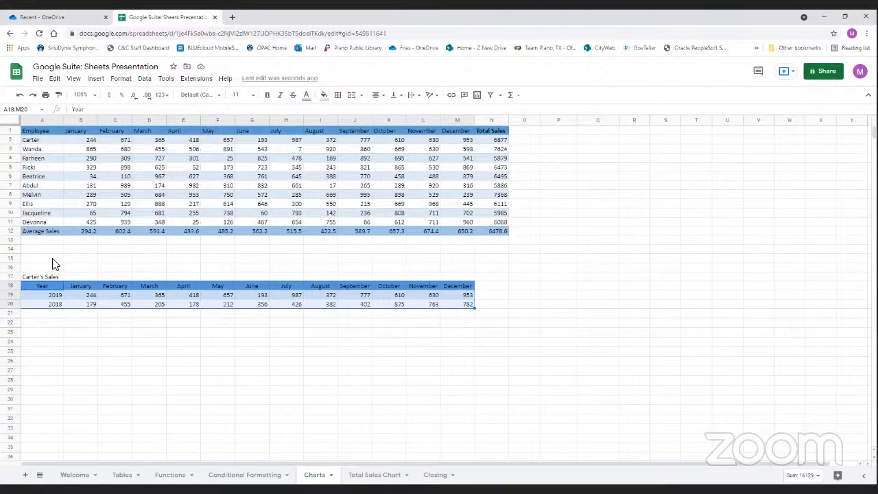
# Protect the range A18:M20 on the Charts sheet so that a warning is shown when editing it
pyautogui.moveTo(36, 285); pyautogui.dragTo(461, 306)
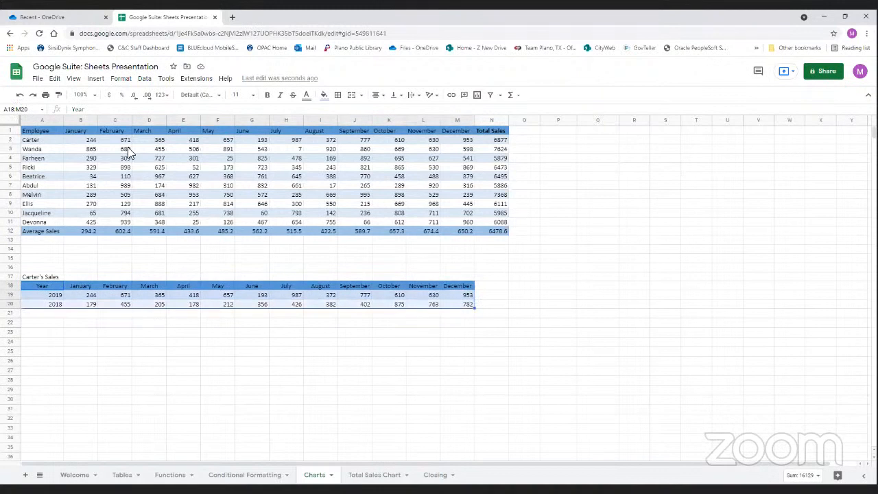
pyautogui.click(145, 79)
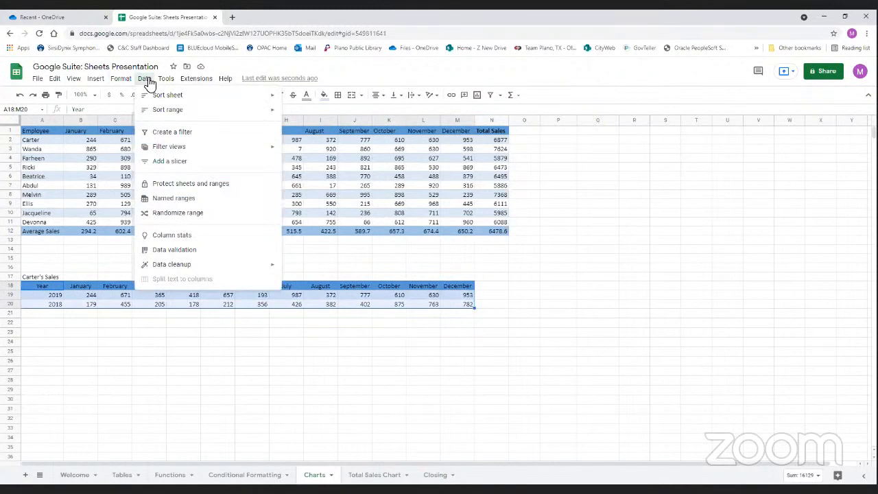
pyautogui.click(190, 186)
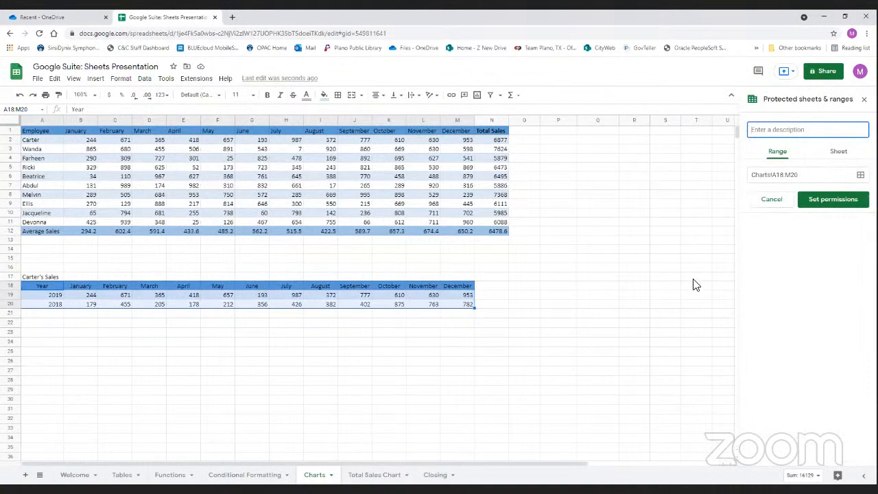
pyautogui.click(811, 201)
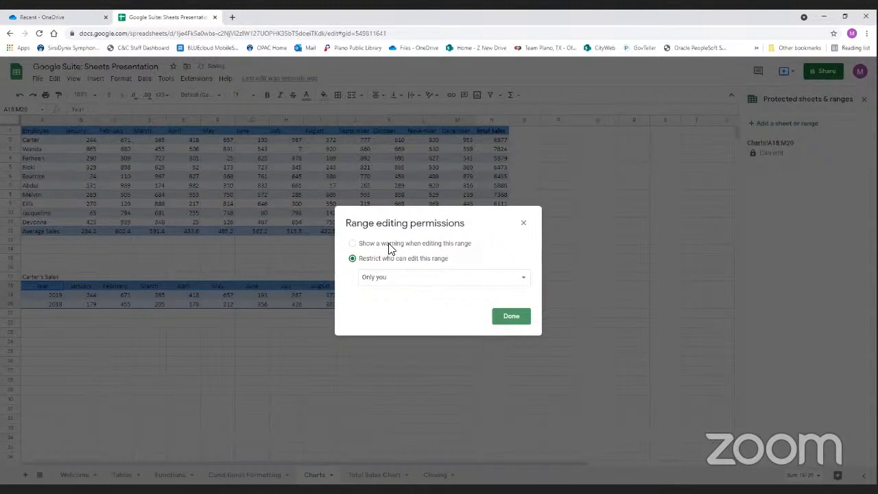
pyautogui.click(388, 244)
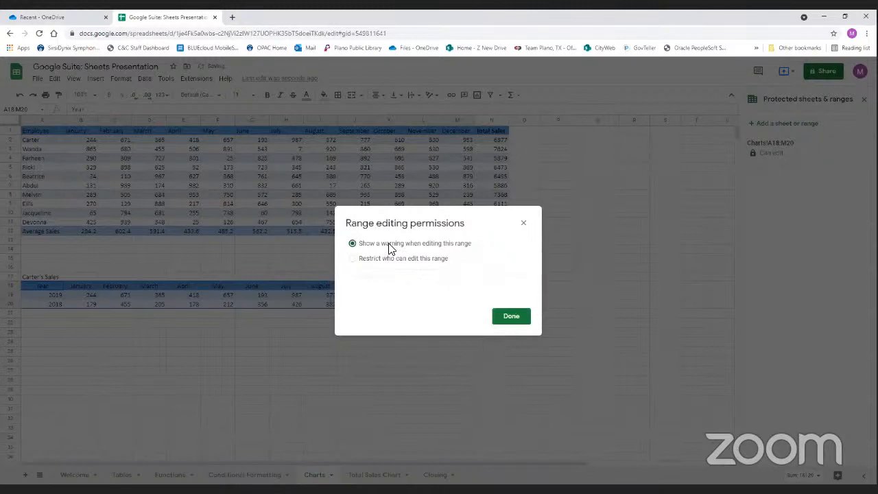
pyautogui.click(512, 316)
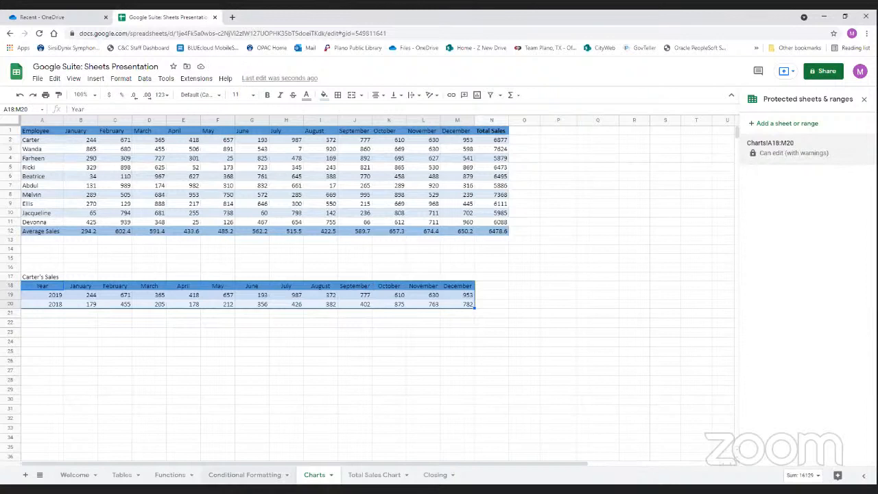
# Examine where sheet protection is offered for the Conditional Formatting and Functions sheets
pyautogui.rightClick(250, 474)
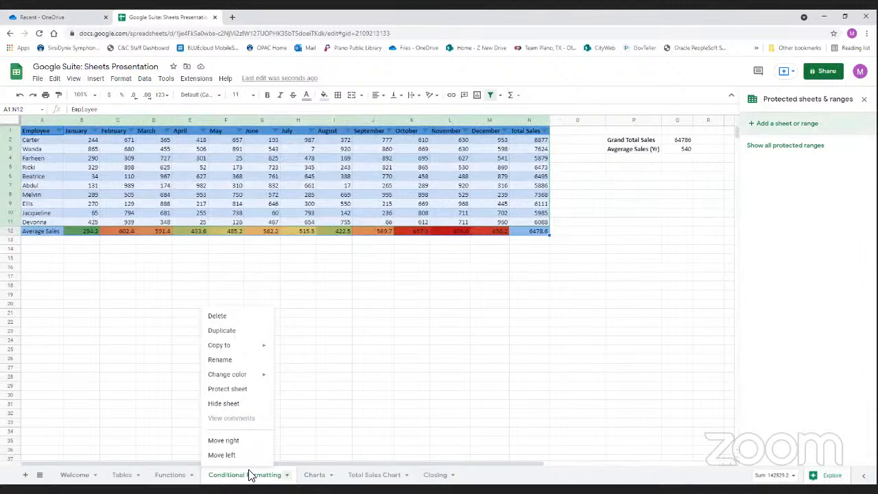
pyautogui.rightClick(170, 475)
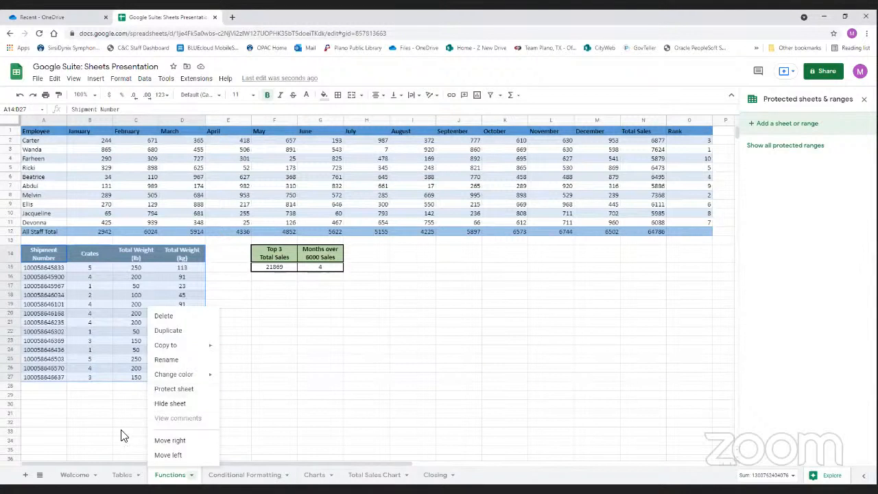
pyautogui.click(144, 78)
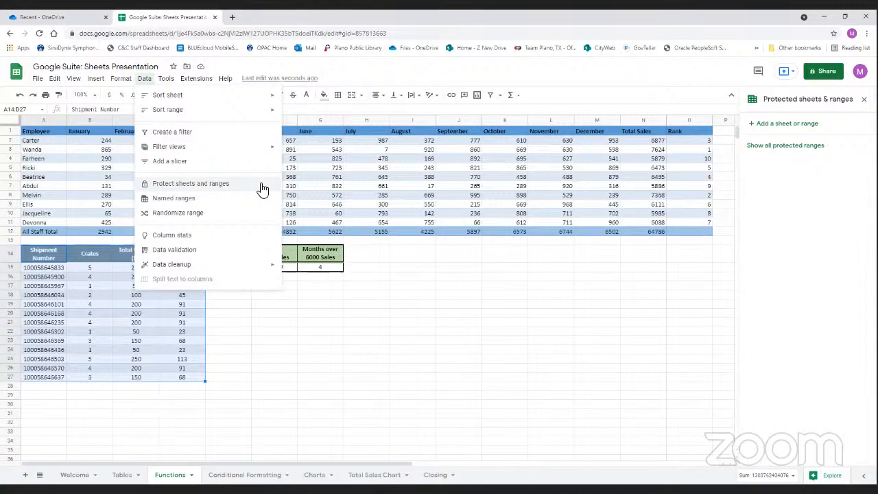
pyautogui.click(427, 260)
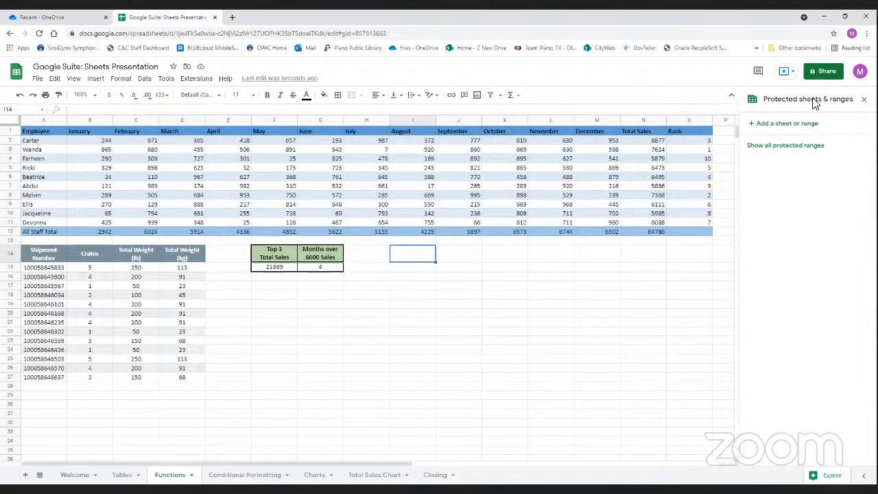
pyautogui.click(126, 81)
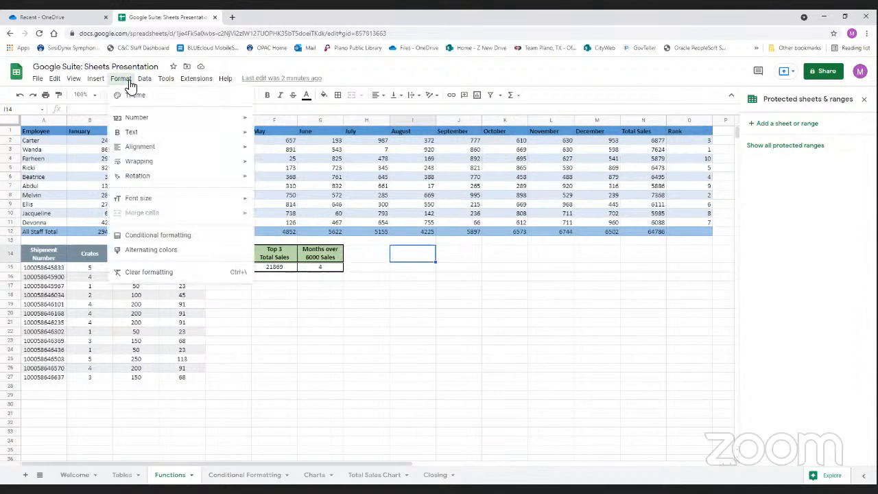
pyautogui.moveTo(143, 83)
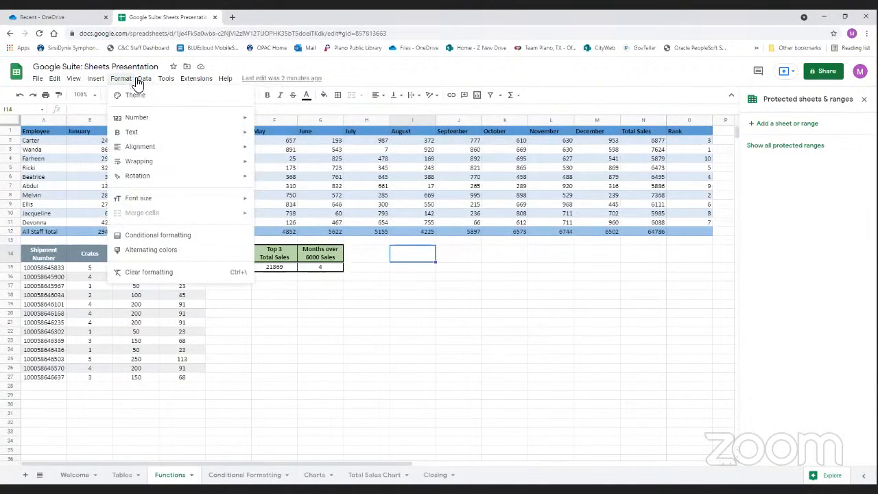
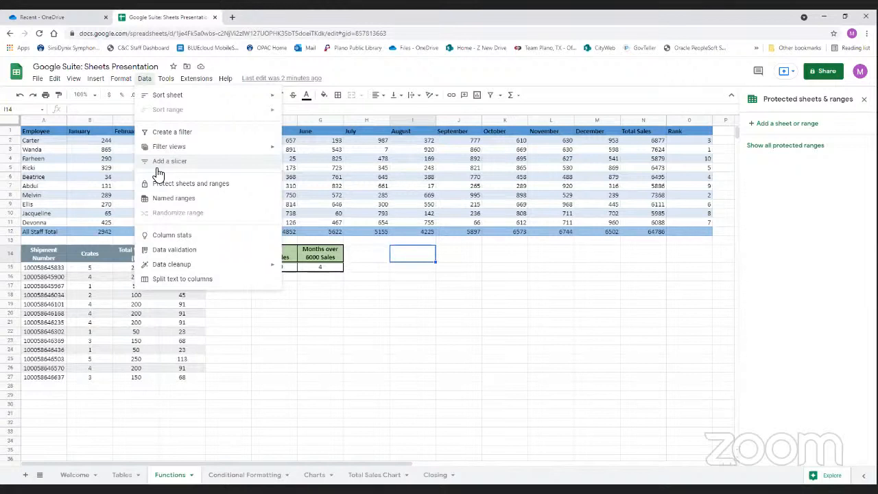
pyautogui.moveTo(96, 79)
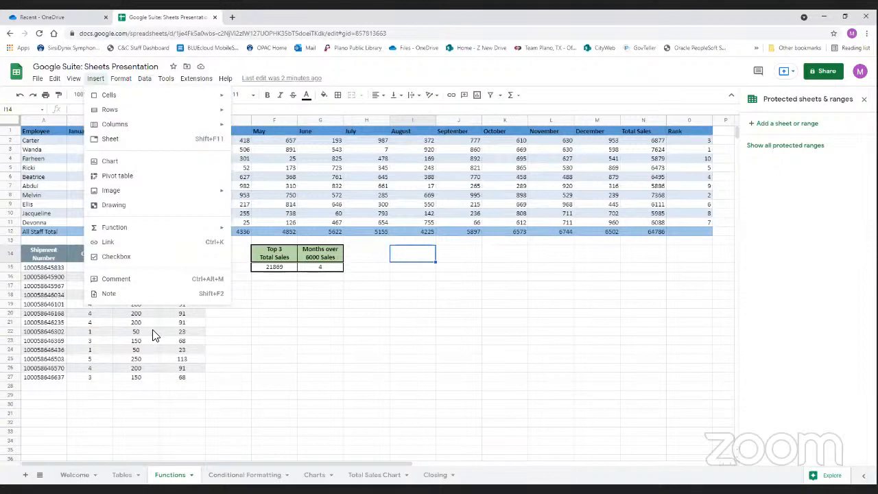
pyautogui.click(376, 306)
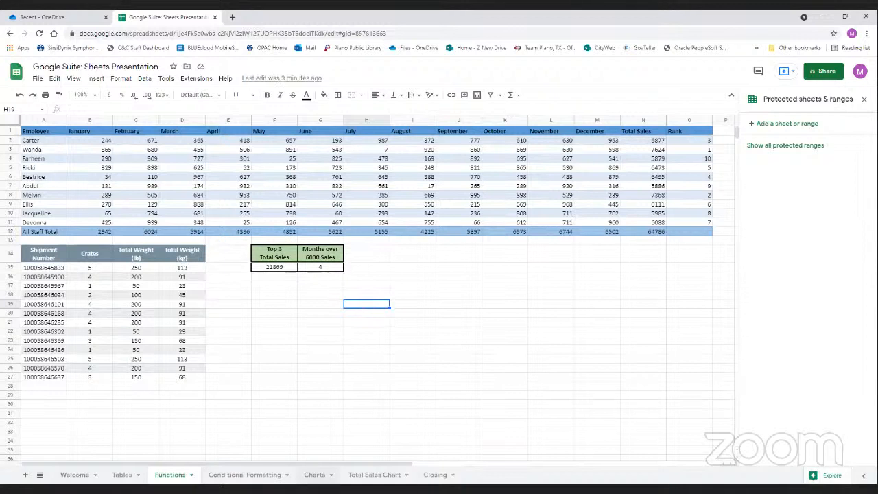
# View the Total Sales Chart sheet, leave the spreadsheet, switch to Google Docs and create a blank document
pyautogui.click(374, 475)
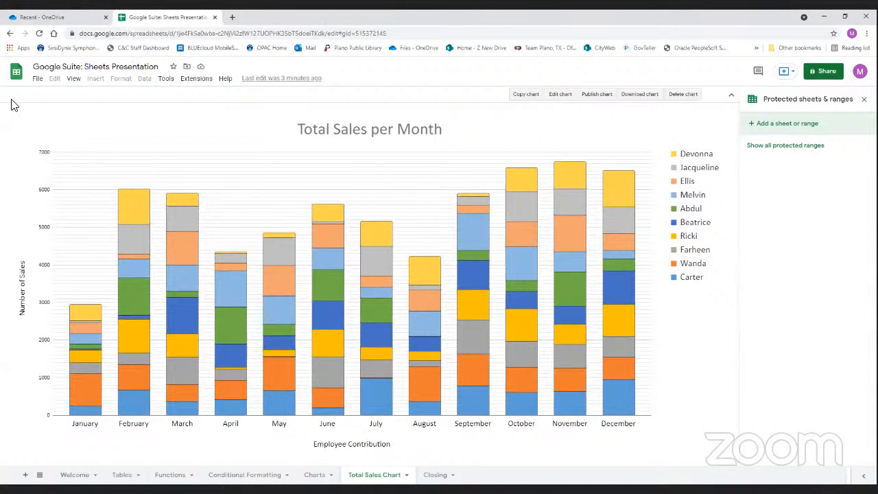
pyautogui.click(16, 73)
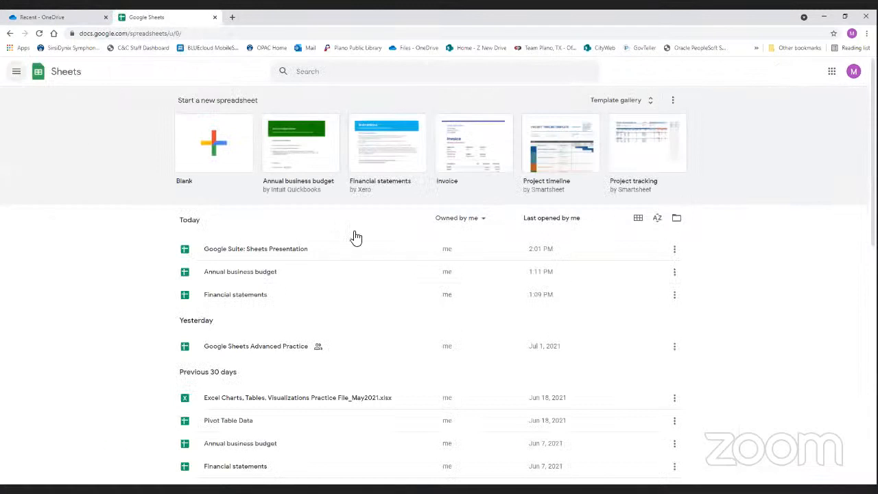
pyautogui.click(16, 72)
pyautogui.click(21, 110)
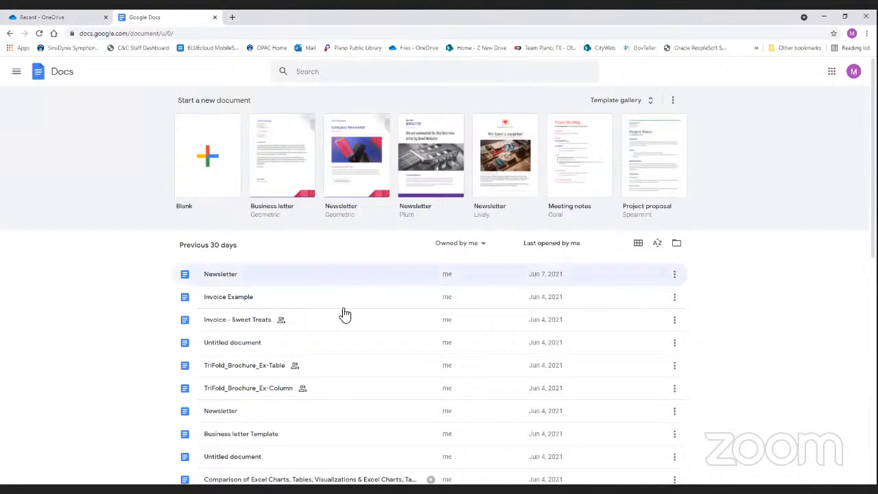
pyautogui.click(227, 179)
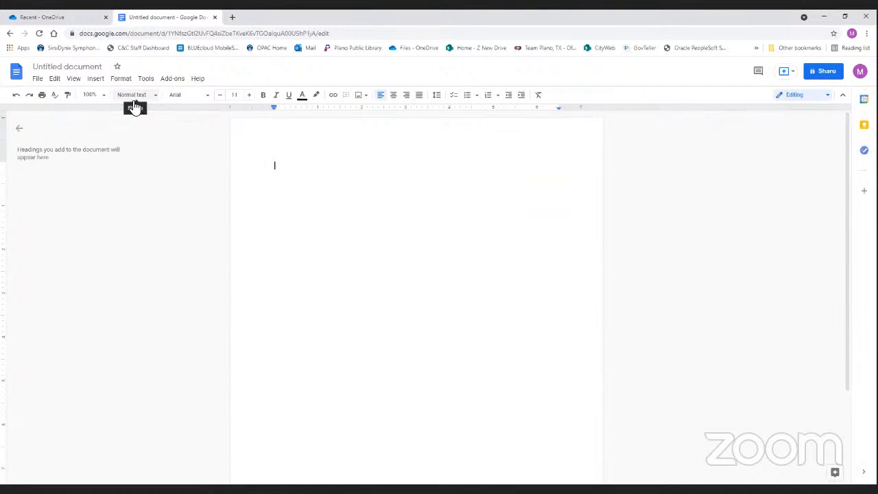
# Insert the Total Sales per Month chart from the Google Suite: Sheets Presentation spreadsheet into the document, linked to the spreadsheet
pyautogui.click(95, 79)
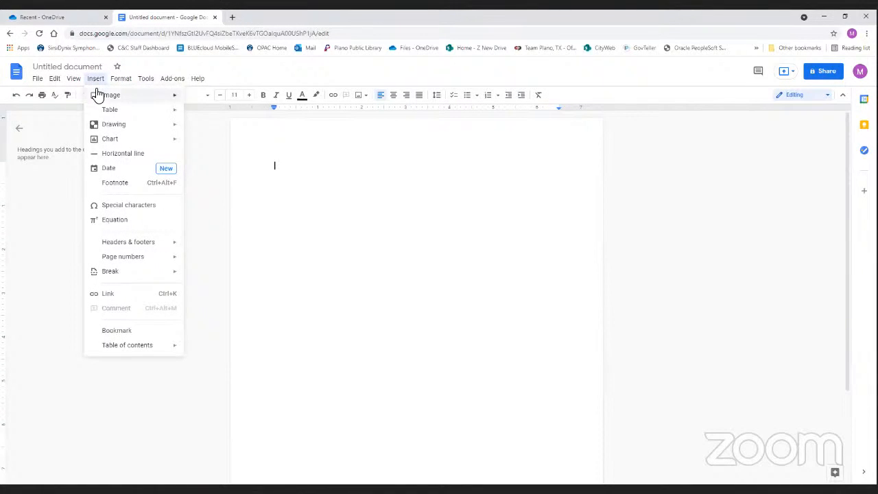
pyautogui.moveTo(108, 140)
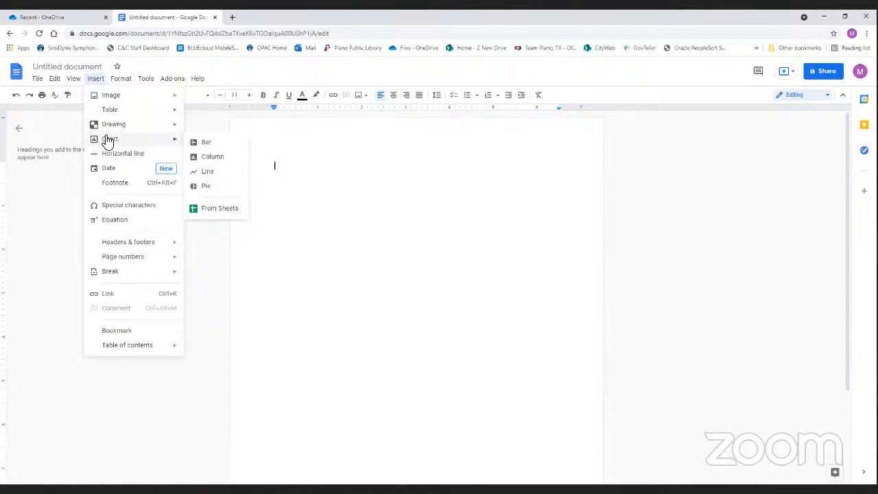
pyautogui.click(230, 210)
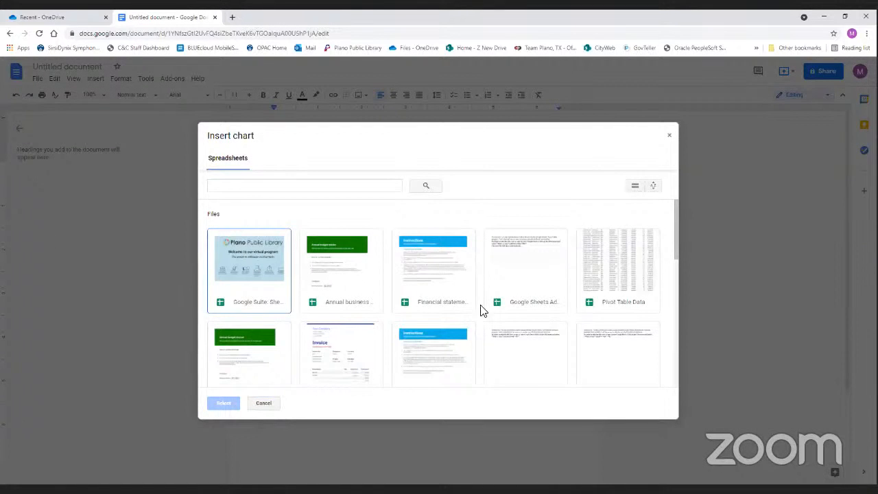
pyautogui.scroll(-10, 513, 354)
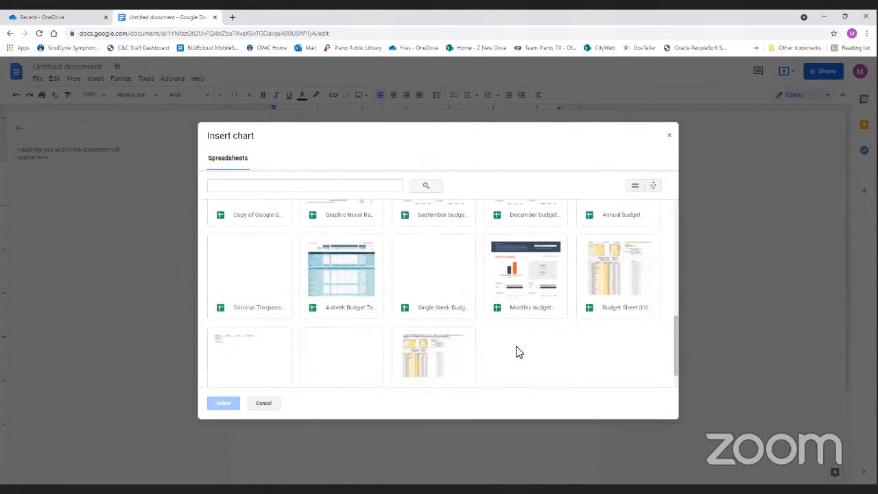
pyautogui.scroll(10, 519, 353)
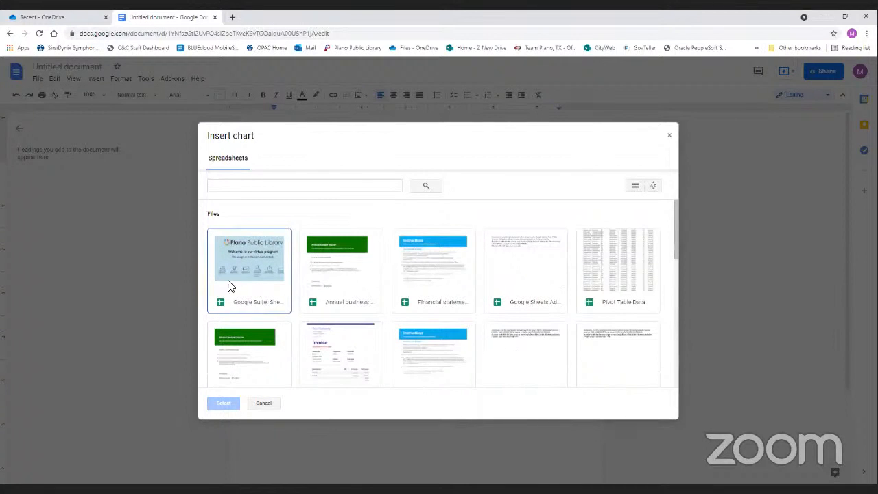
pyautogui.click(271, 283)
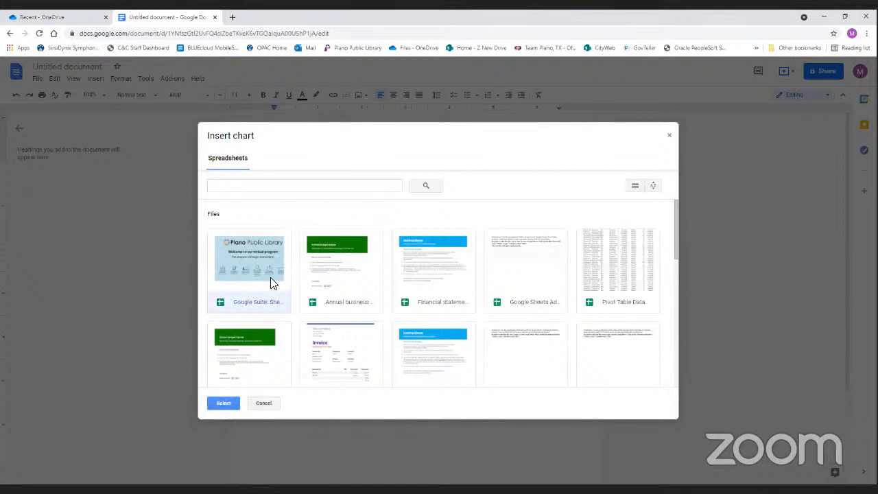
pyautogui.click(219, 405)
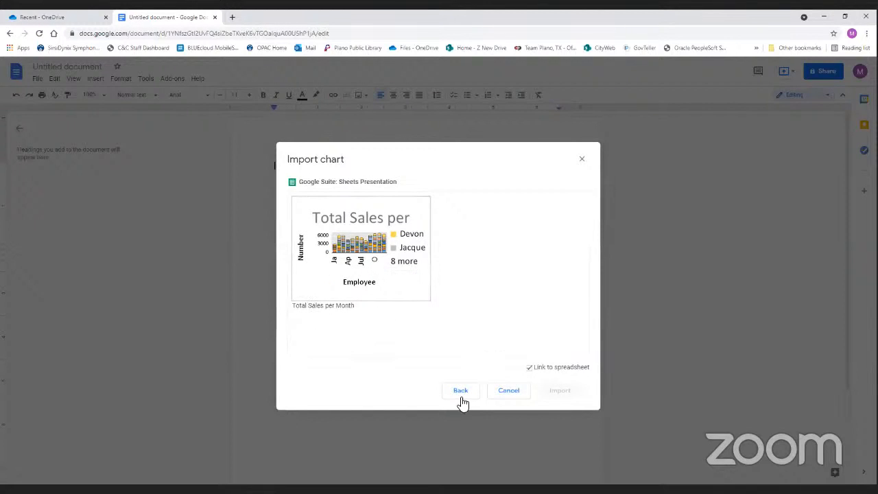
pyautogui.click(339, 275)
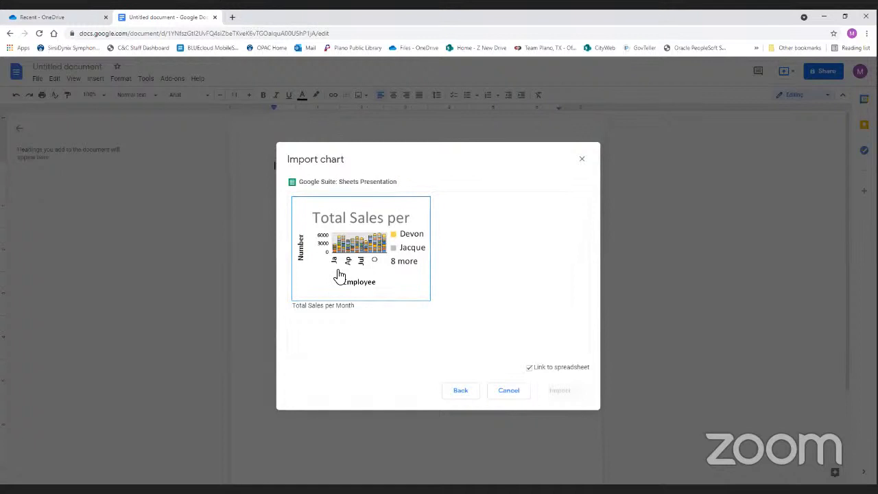
pyautogui.click(556, 390)
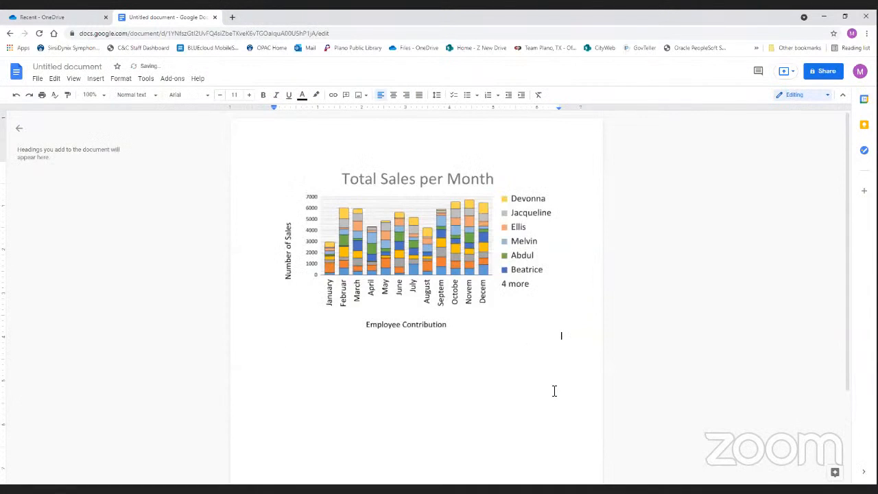
# Enlarge the inserted Total Sales per Month chart slightly and unlink it from its source spreadsheet
pyautogui.click(403, 274)
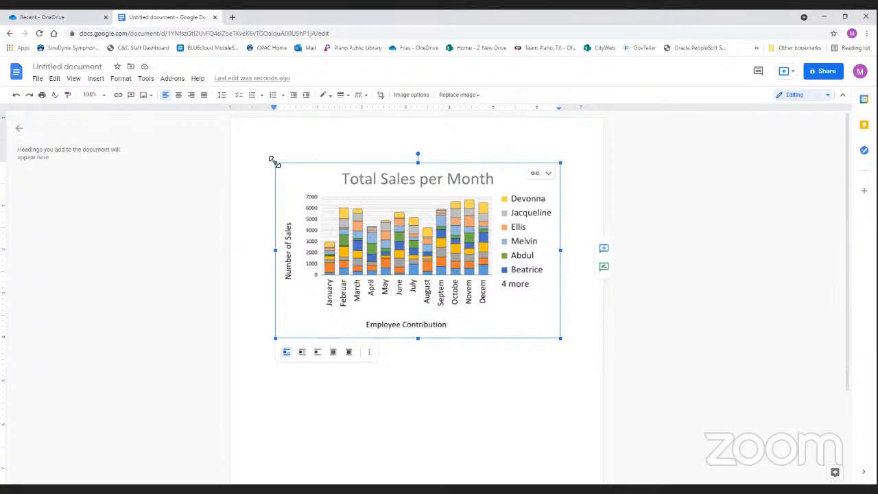
pyautogui.moveTo(273, 160)
pyautogui.mouseDown()
pyautogui.moveTo(261, 155)
pyautogui.moveTo(277, 164)
pyautogui.mouseUp()
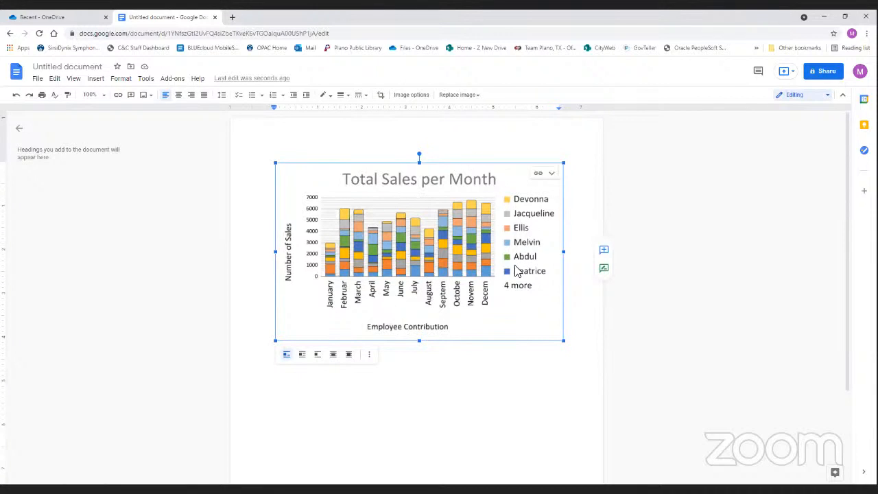
pyautogui.click(552, 176)
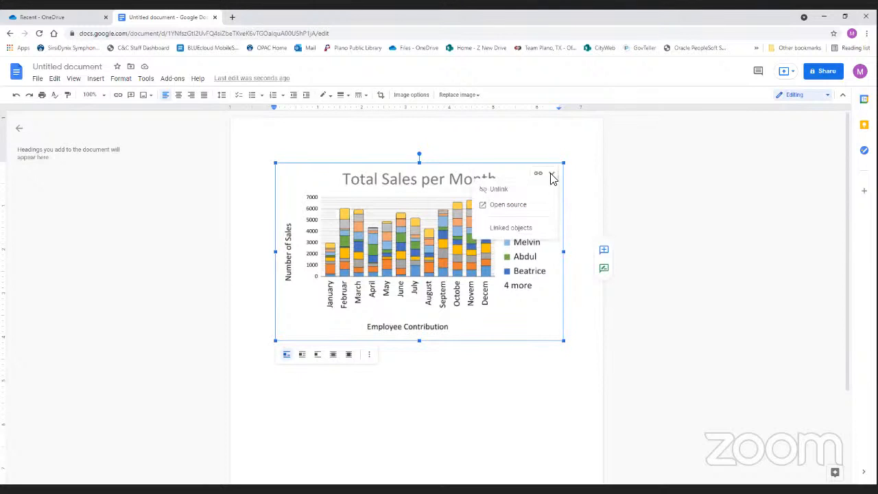
pyautogui.click(512, 195)
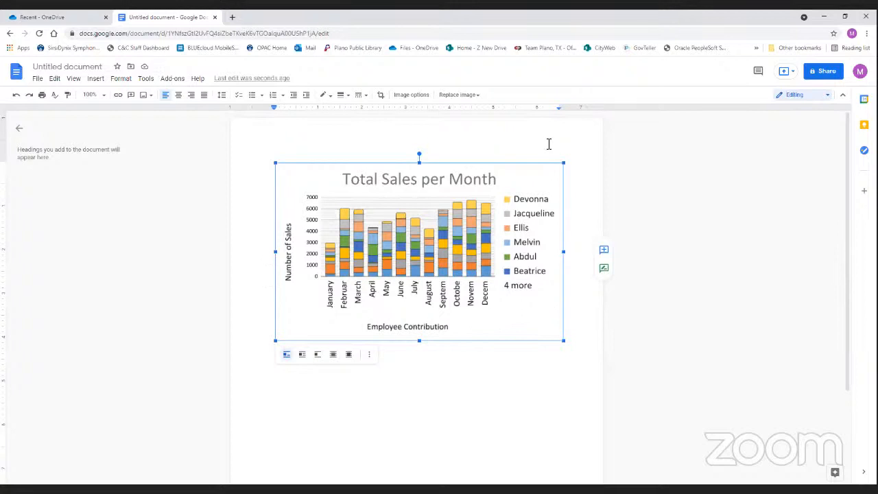
pyautogui.rightClick(548, 179)
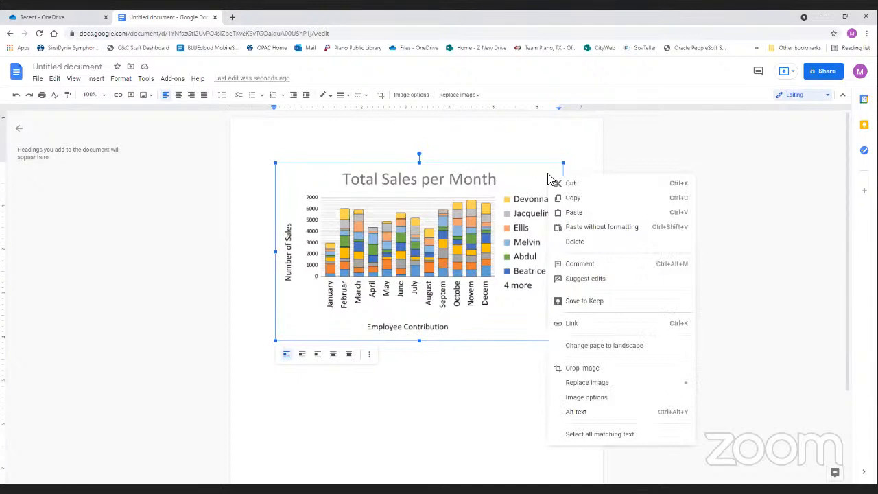
pyautogui.click(543, 179)
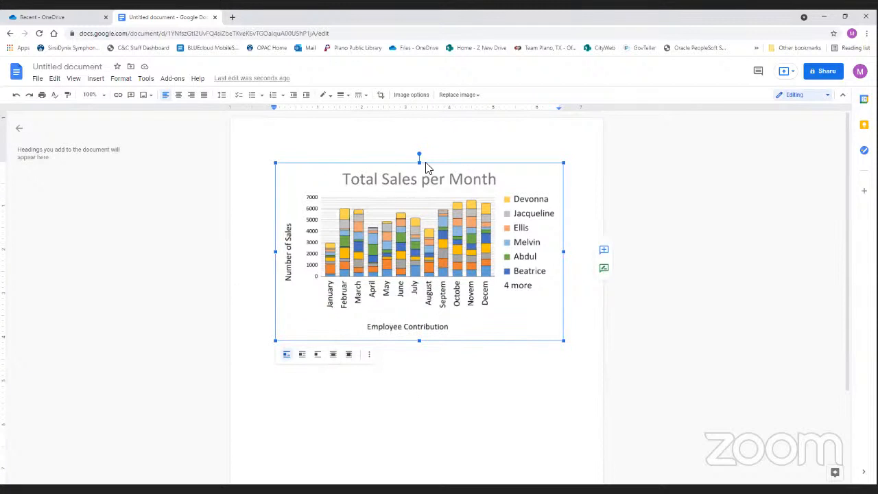
pyautogui.click(369, 355)
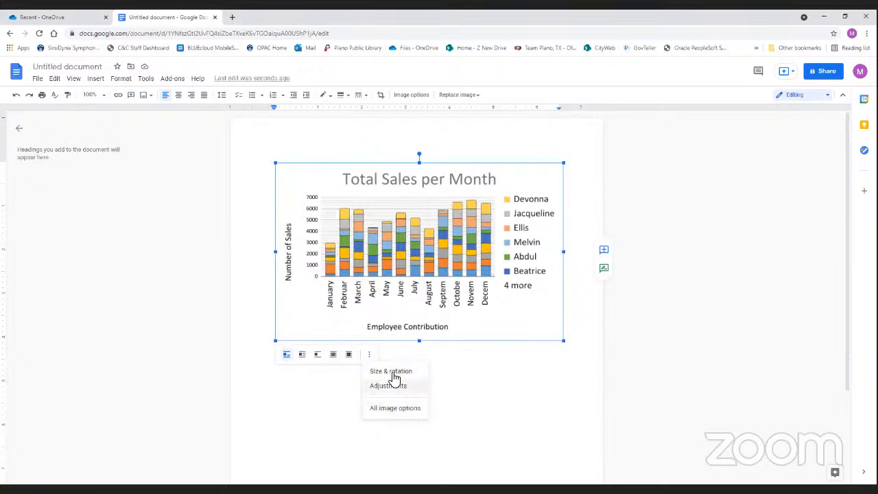
pyautogui.click(583, 398)
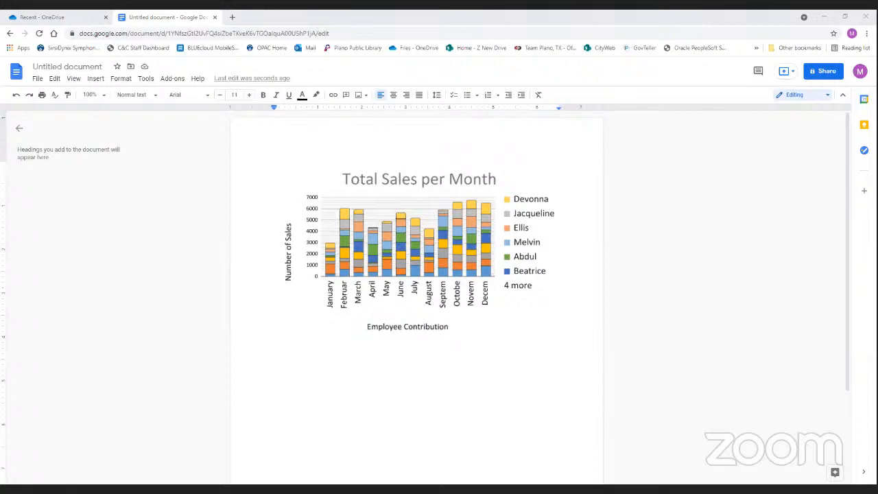
# Return to the Google Suite: Sheets Presentation spreadsheet and view its Functions and Conditional Formatting sheets
pyautogui.click(10, 34)
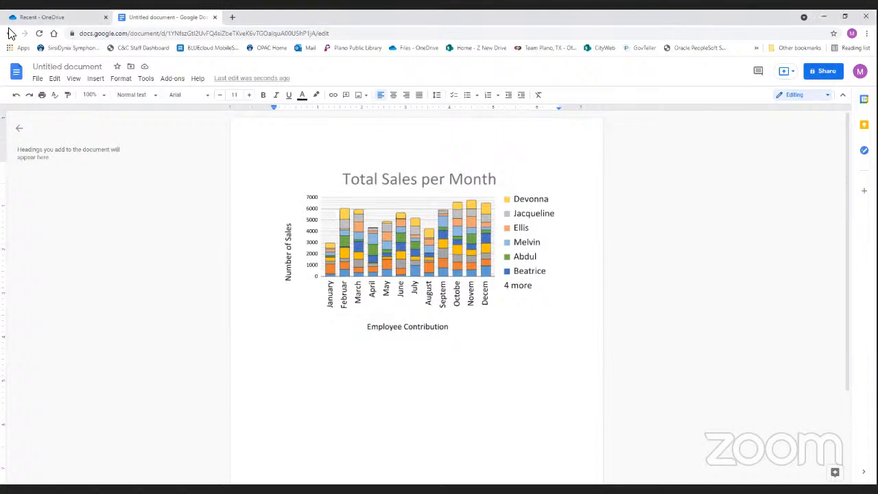
pyautogui.click(10, 33)
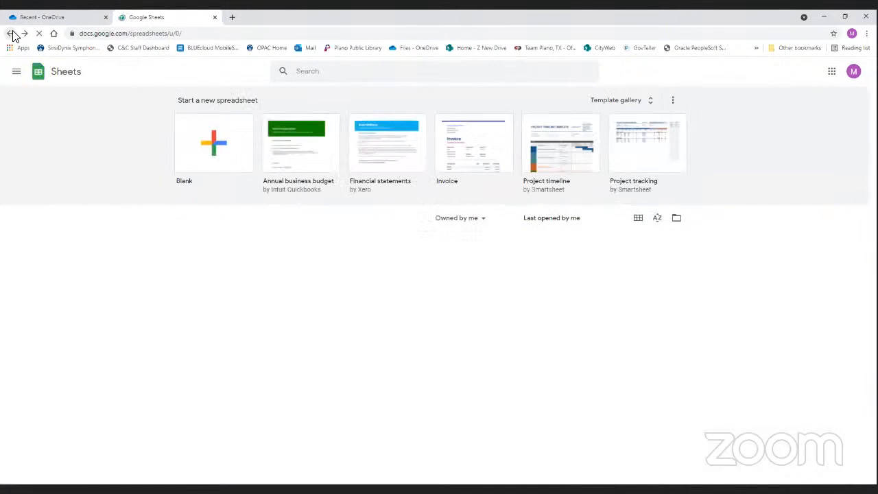
pyautogui.click(10, 33)
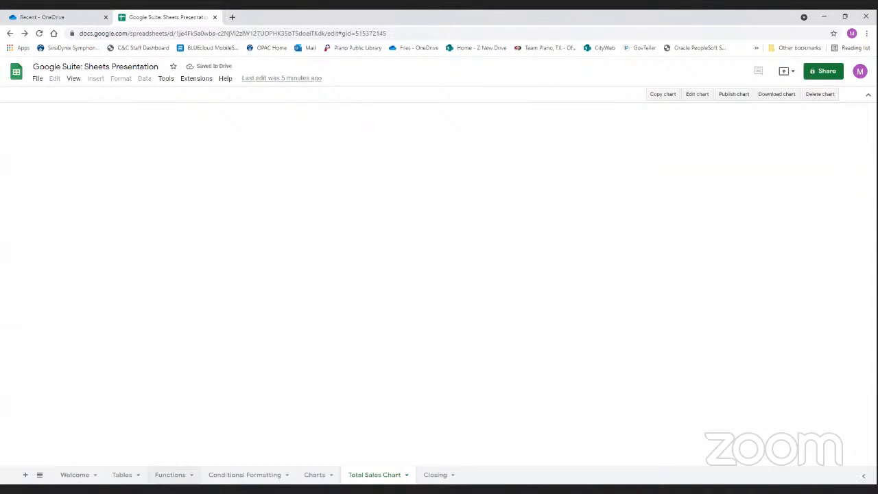
pyautogui.click(171, 474)
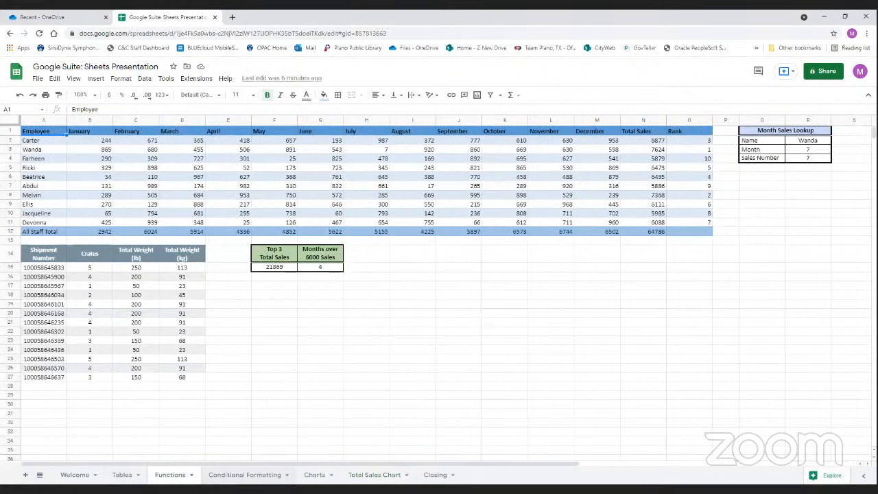
pyautogui.click(245, 474)
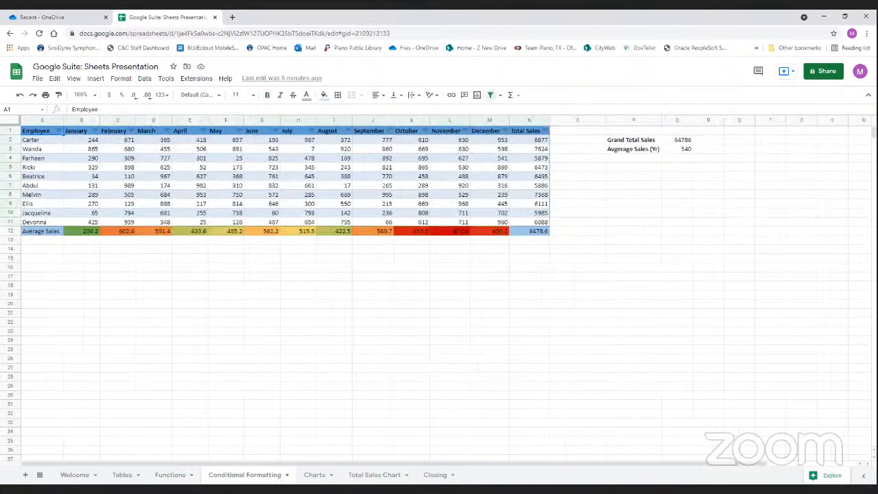
# View the spreadsheet's Tables sheet, switch to Excel and create a blank workbook
pyautogui.click(117, 475)
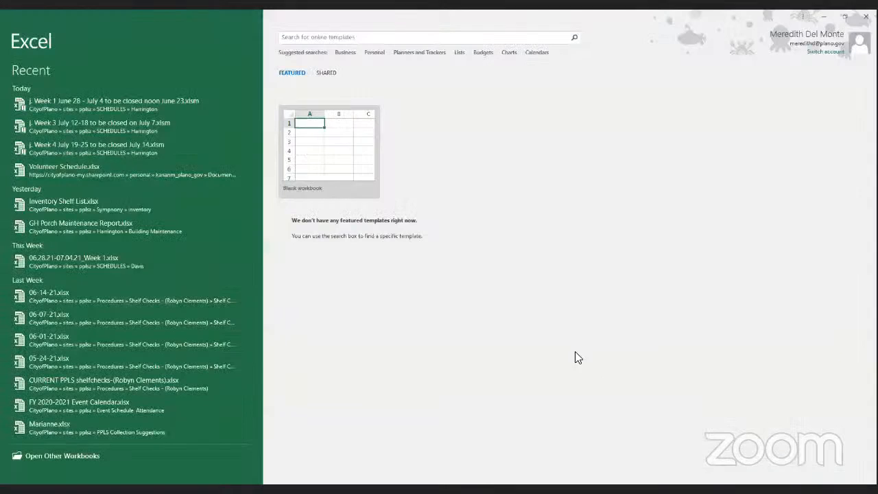
pyautogui.click(317, 143)
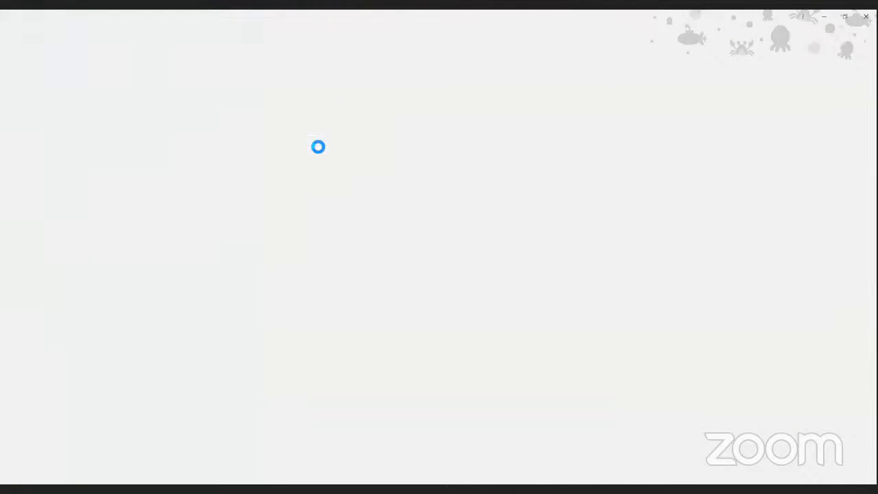
pyautogui.click(316, 143)
# Start a CONVERT formula in cell H4 with cell H6 as its number argument
pyautogui.click(220, 140)
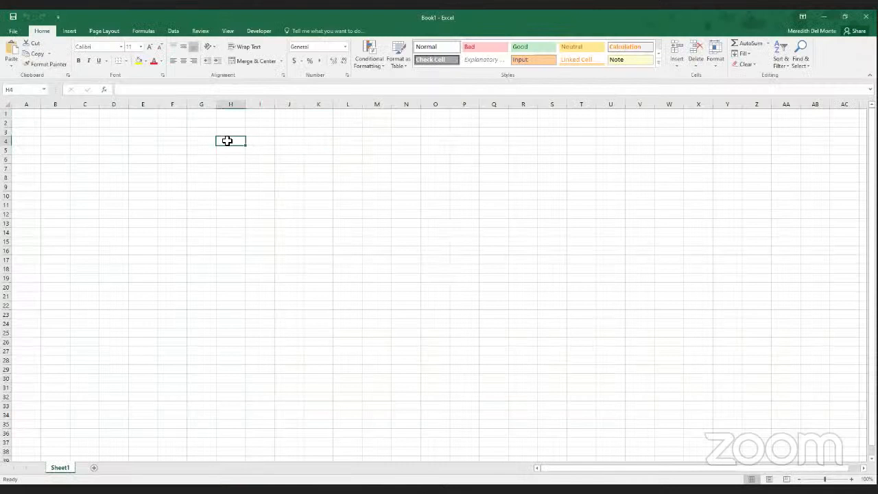
pyautogui.write('=')
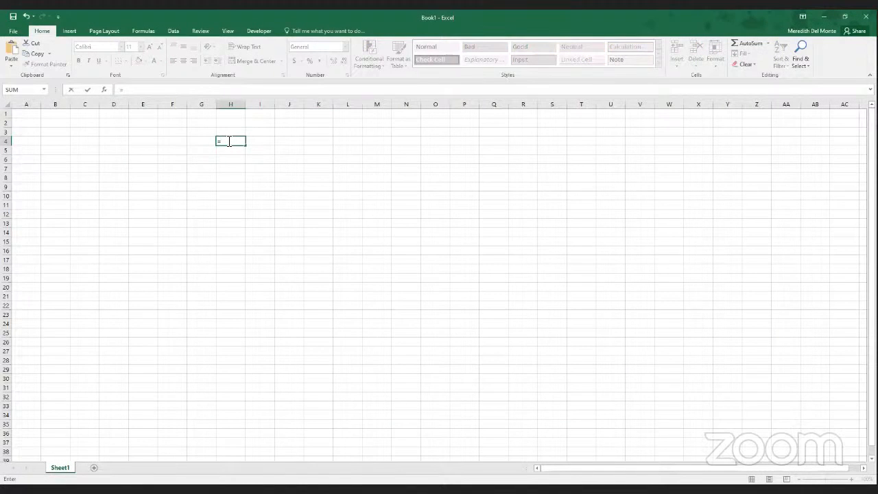
pyautogui.write('c')
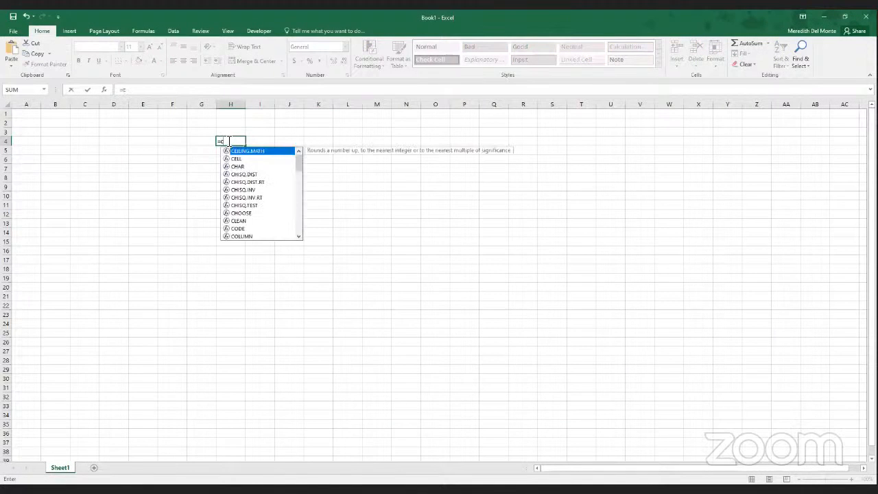
pyautogui.write('onver')
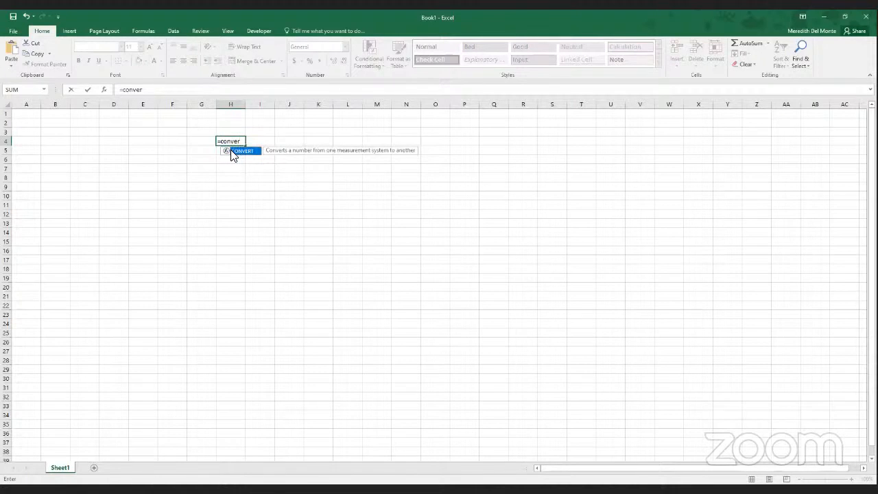
pyautogui.click(242, 142)
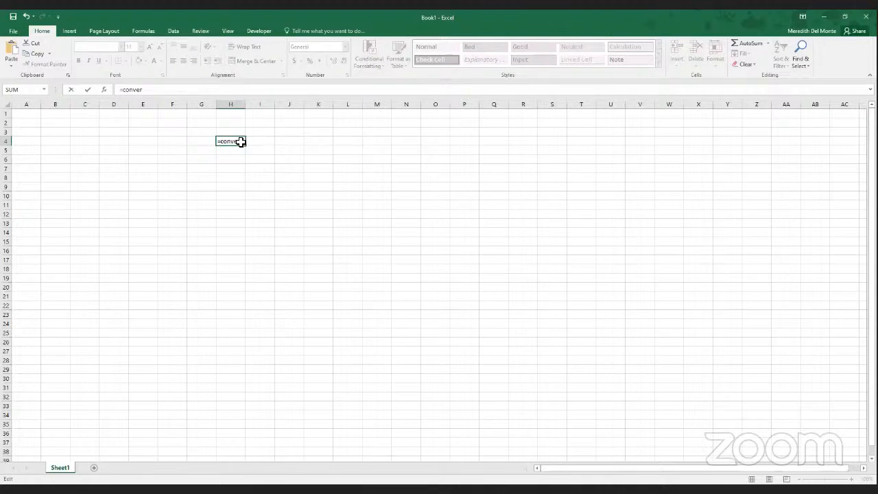
pyautogui.write('t(')
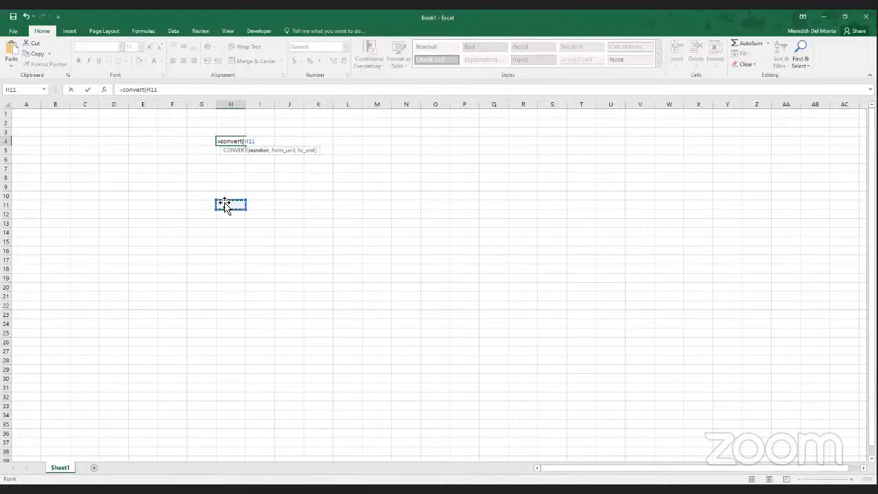
pyautogui.moveTo(225, 202); pyautogui.dragTo(231, 165)
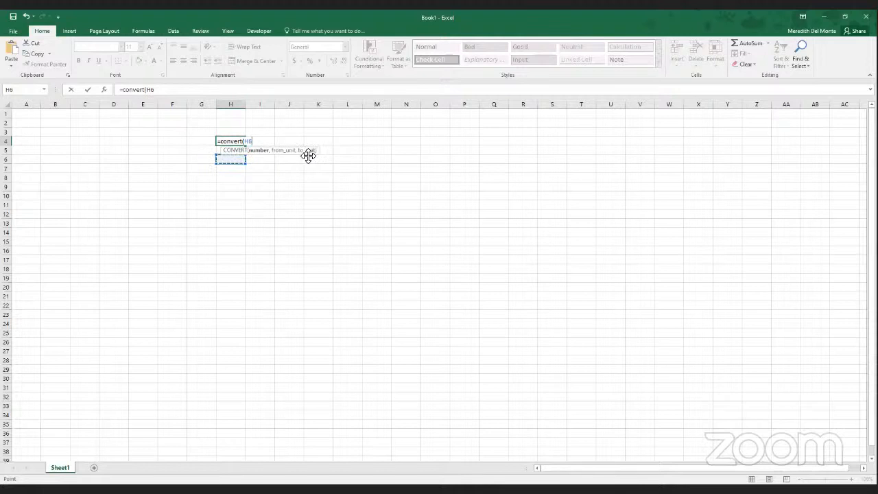
# Examine the CONVERT function's arguments in the Function Arguments dialog, cancel the formula and return to the Google Suite: Sheets Presentation spreadsheet
pyautogui.click(105, 89)
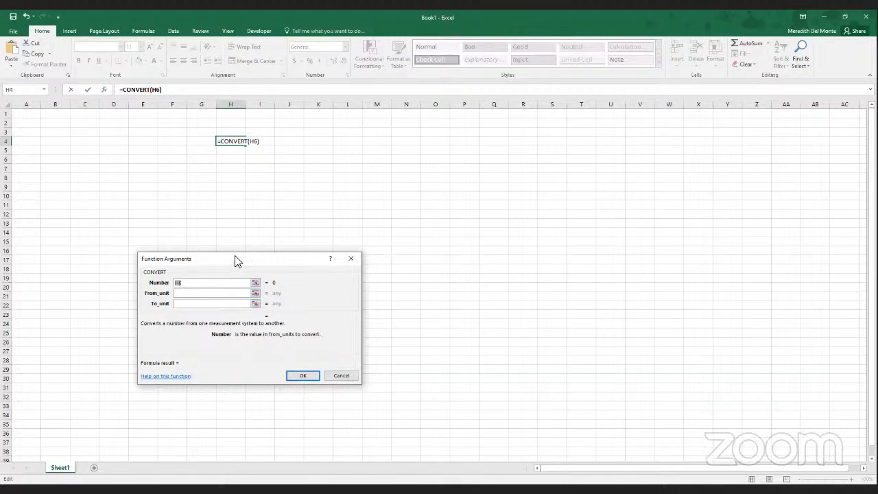
pyautogui.moveTo(236, 261); pyautogui.dragTo(290, 188)
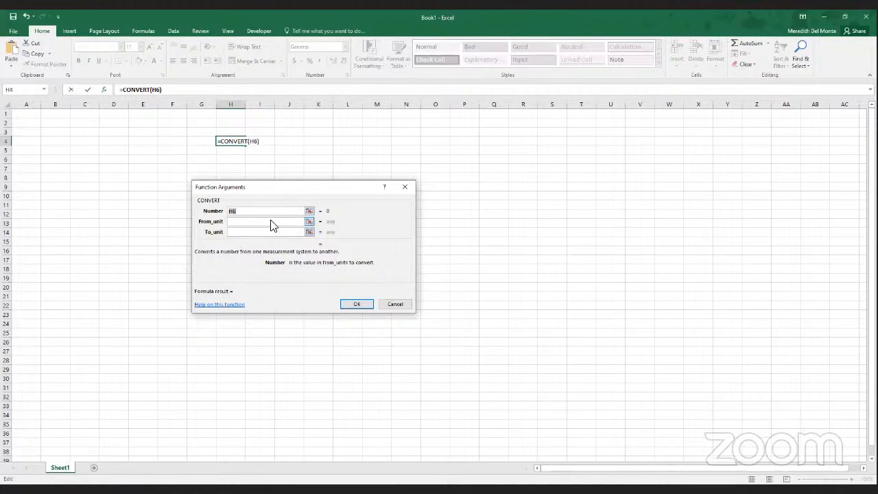
pyautogui.click(401, 306)
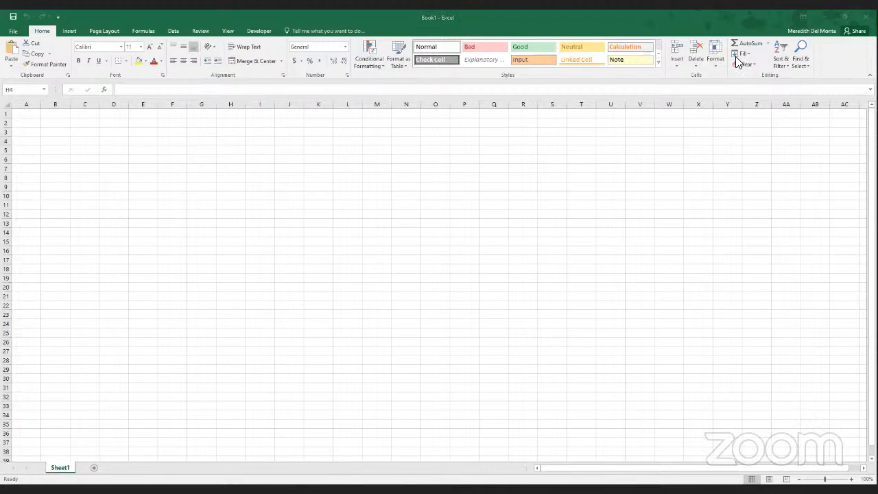
pyautogui.click(625, 374)
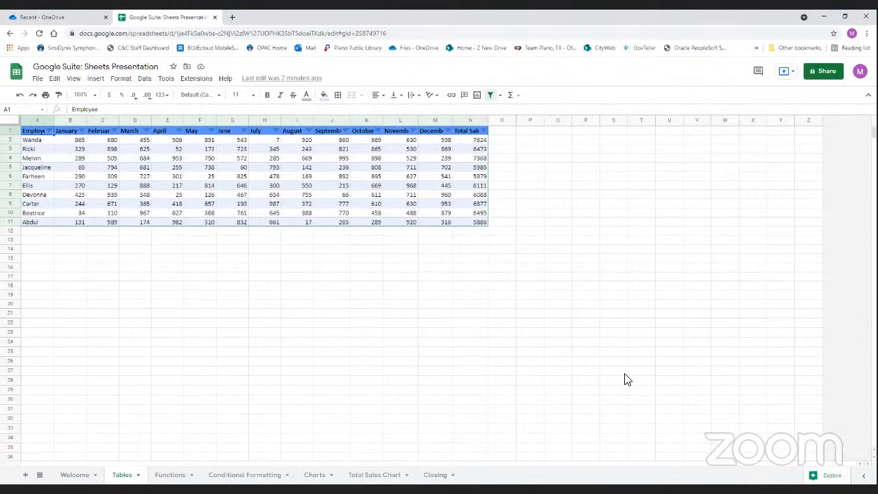